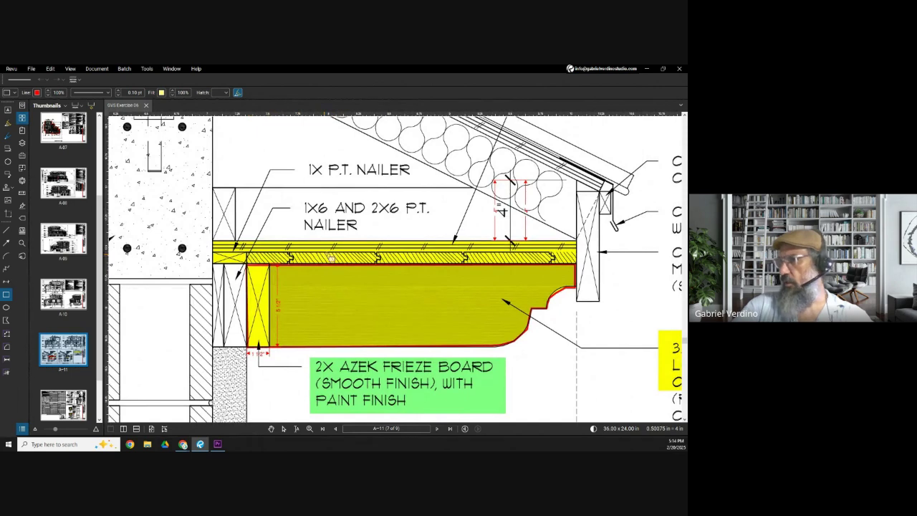
Examine the first-floor eave detail on sheet A-11, including the Azek frieze board, soffit boards, decorative outlooker and their notes
scroll(356, 255, "down", 3)
scroll(403, 259, "up", 2)
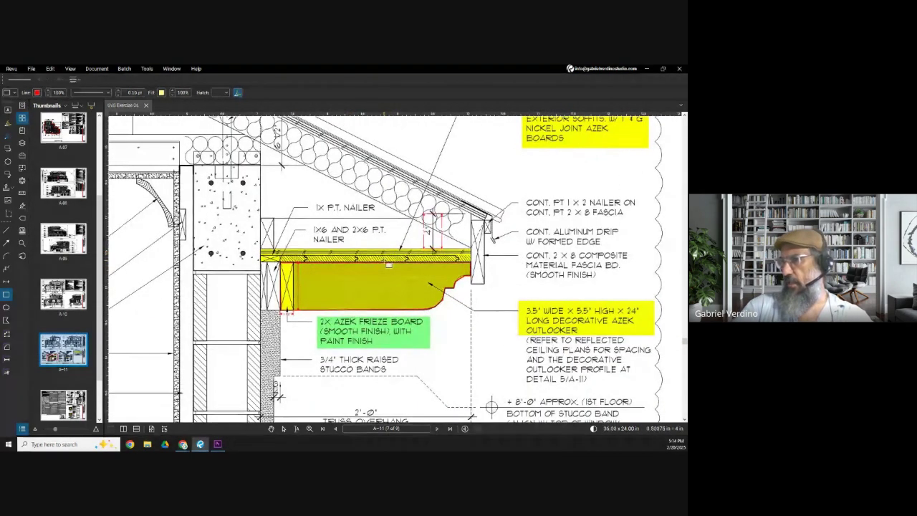
scroll(345, 262, "up", 2)
scroll(337, 270, "down", 1)
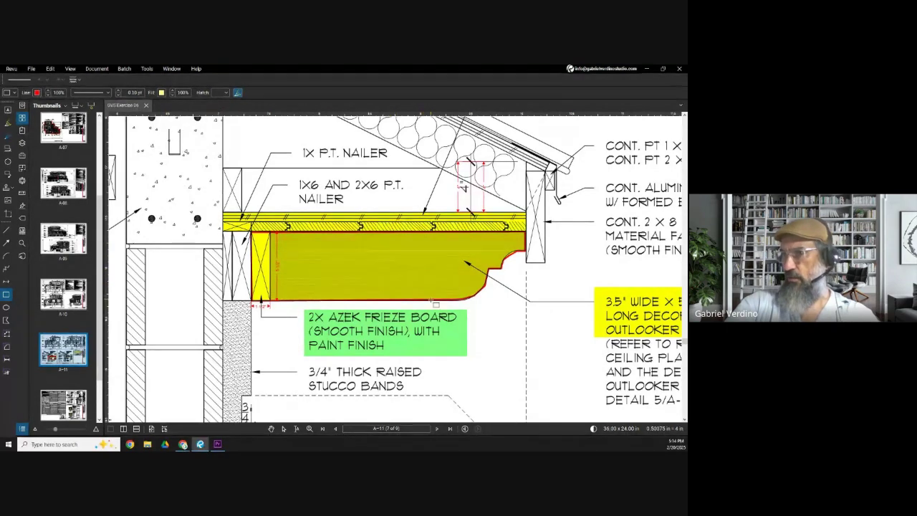
scroll(441, 274, "down", 2)
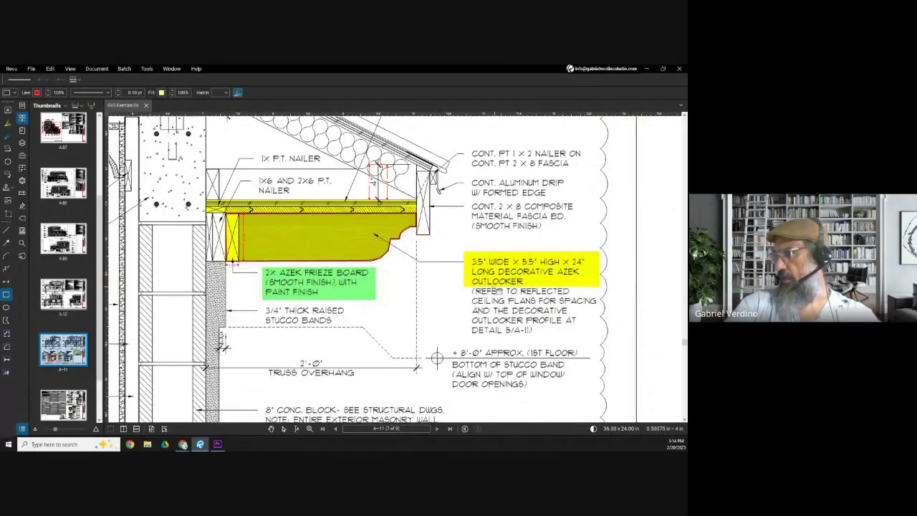
scroll(308, 244, "up", 1)
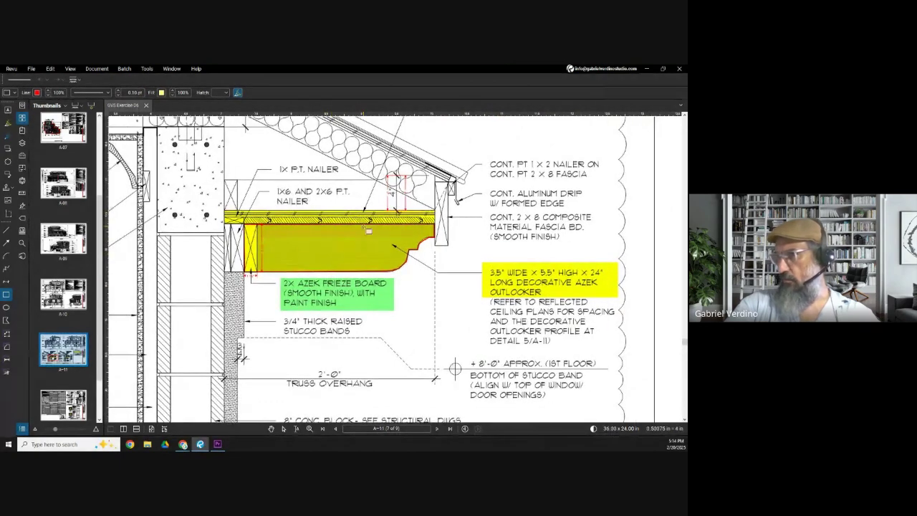
scroll(368, 225, "up", 2)
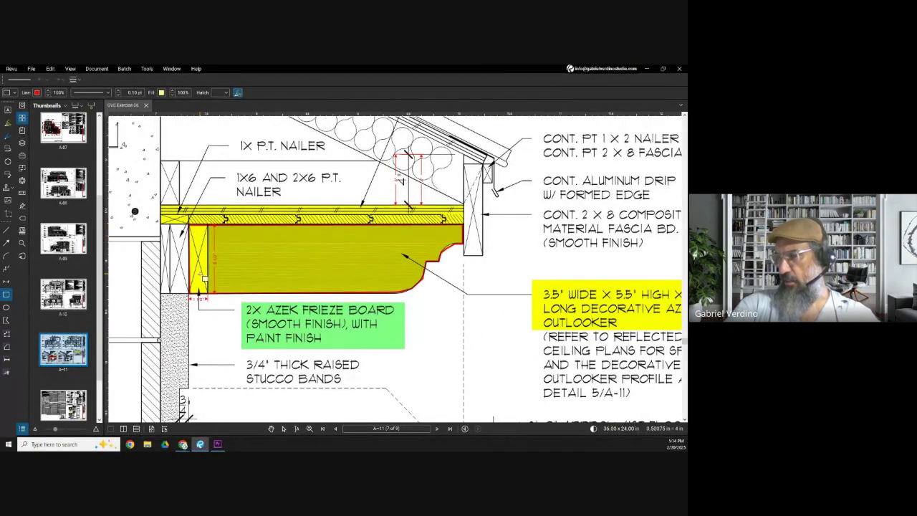
scroll(203, 278, "down", 4)
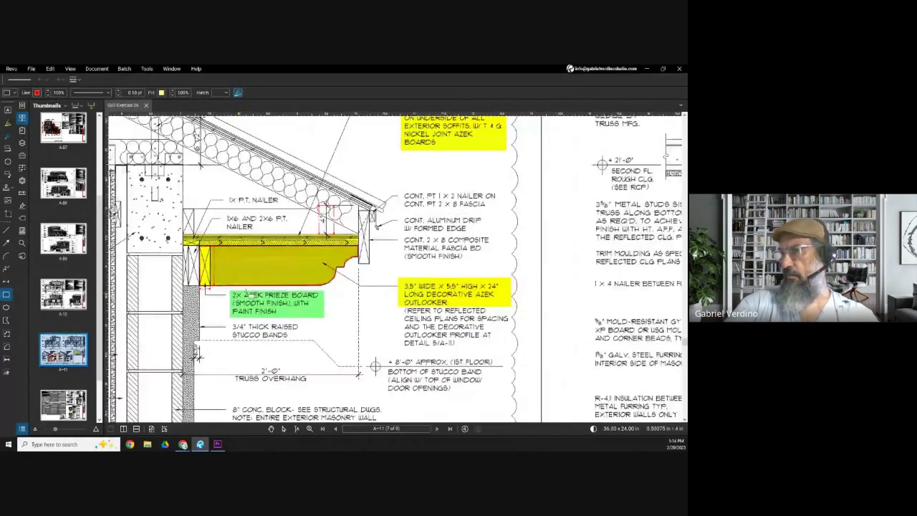
scroll(328, 320, "down", 4)
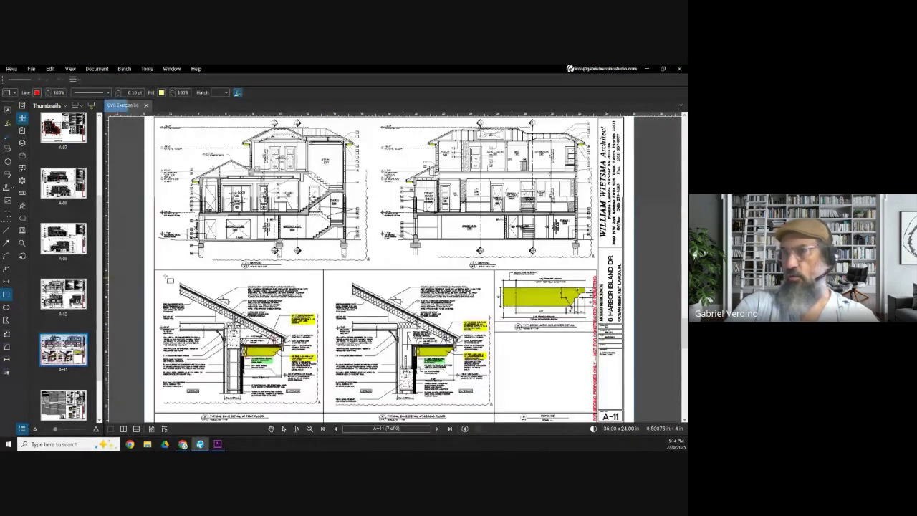
Open sheet A-06 and examine the highlighted soffit, outlookers and diagonal corner pieces along the west side near the guest room
scroll(75, 323, "up", 3)
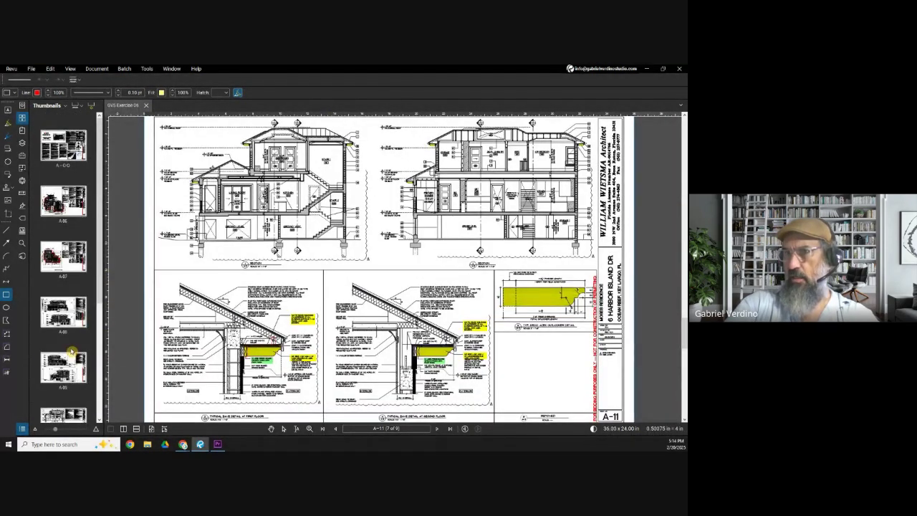
left_click(63, 200)
scroll(187, 298, "up", 3)
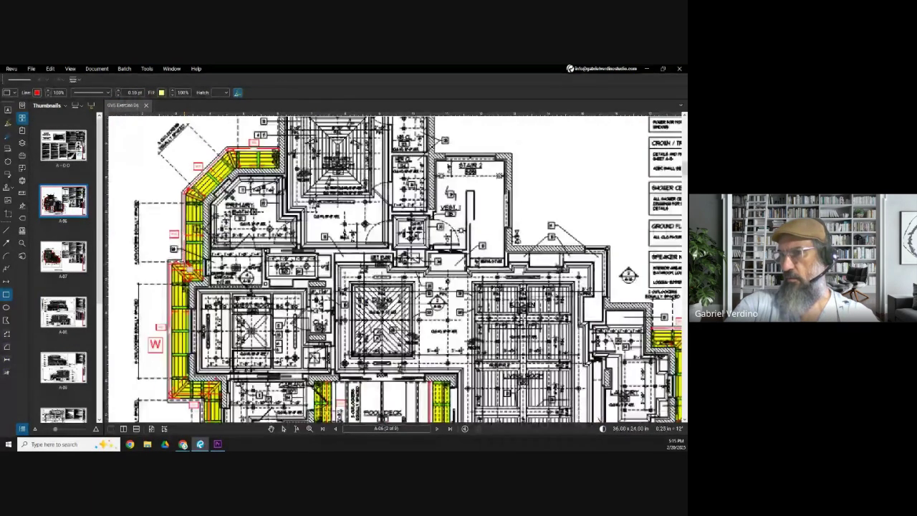
scroll(144, 337, "up", 2)
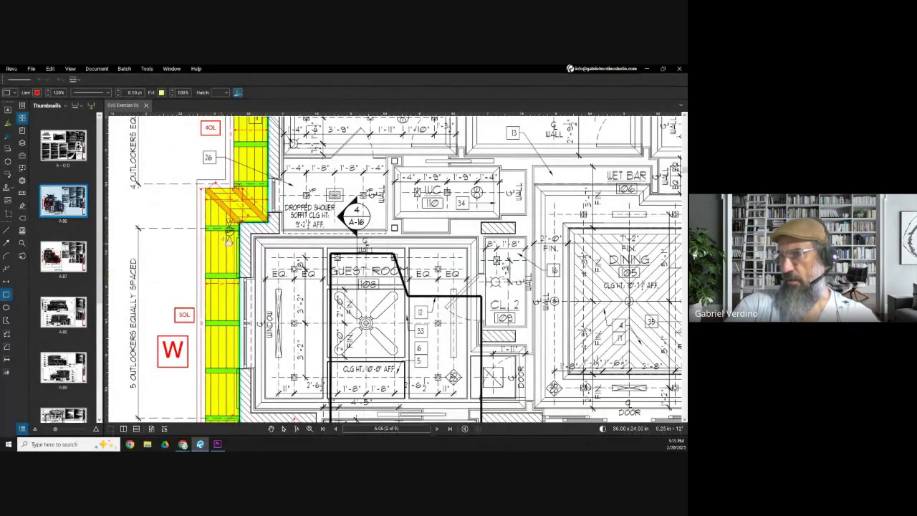
scroll(263, 180, "up", 3)
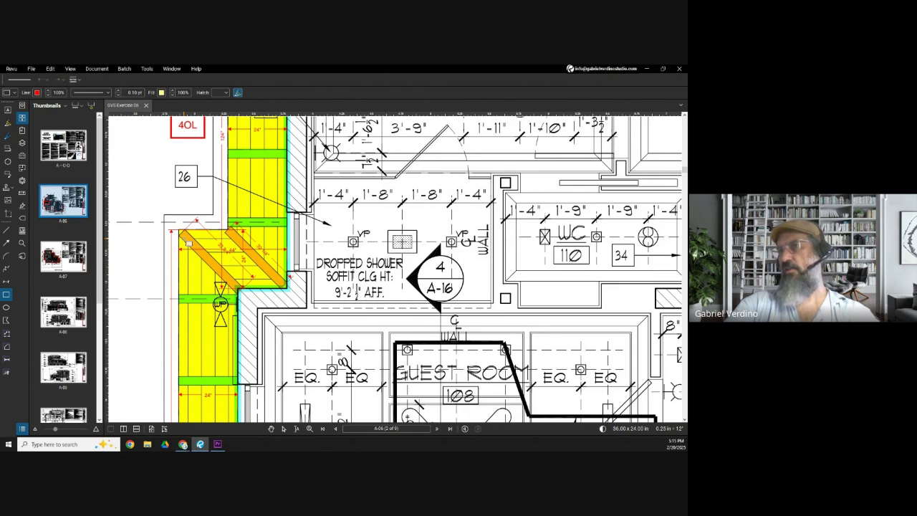
scroll(263, 180, "down", 5)
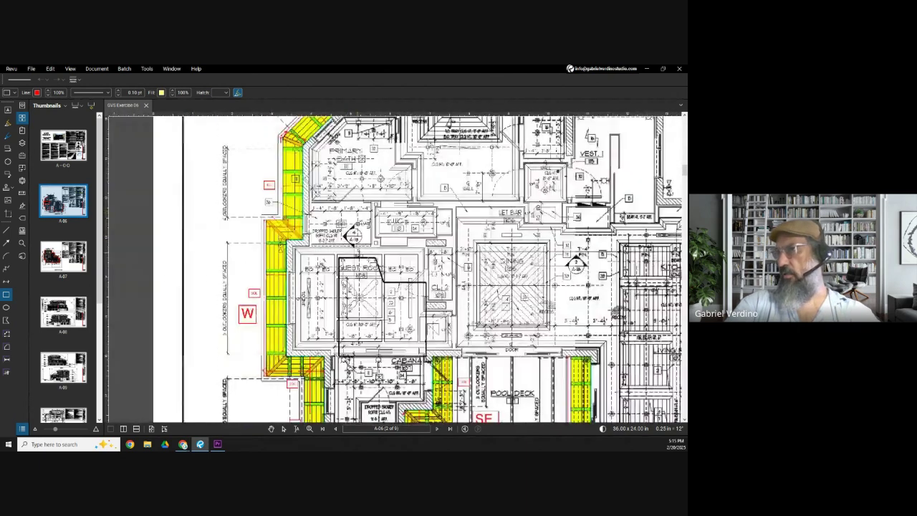
Review the highlighted soffit and outlooker runs around the perimeter of the first floor reflected ceiling plan
left_click_drag(412, 263, 349, 198)
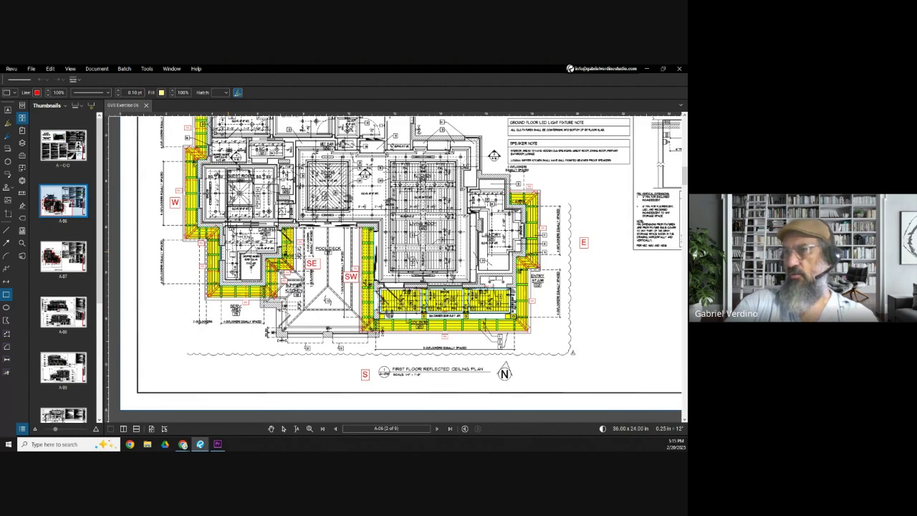
scroll(226, 247, "up", 2)
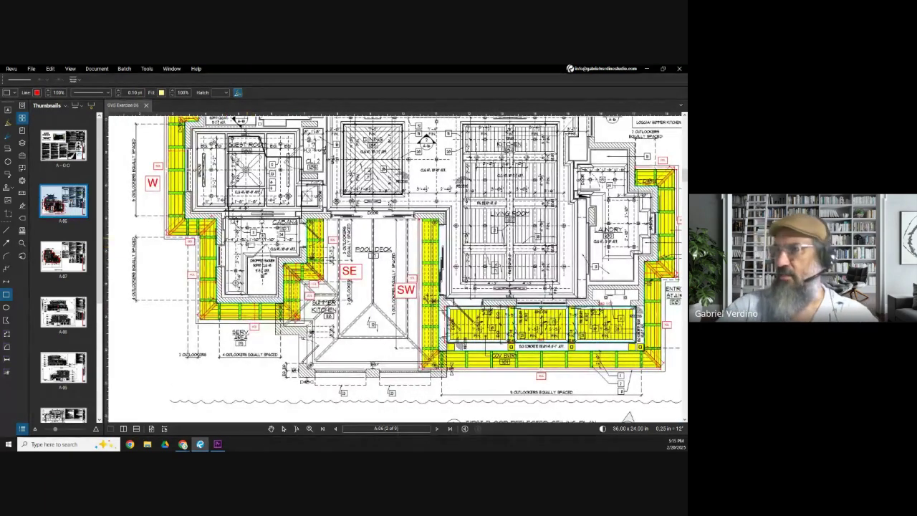
scroll(233, 255, "down", 5)
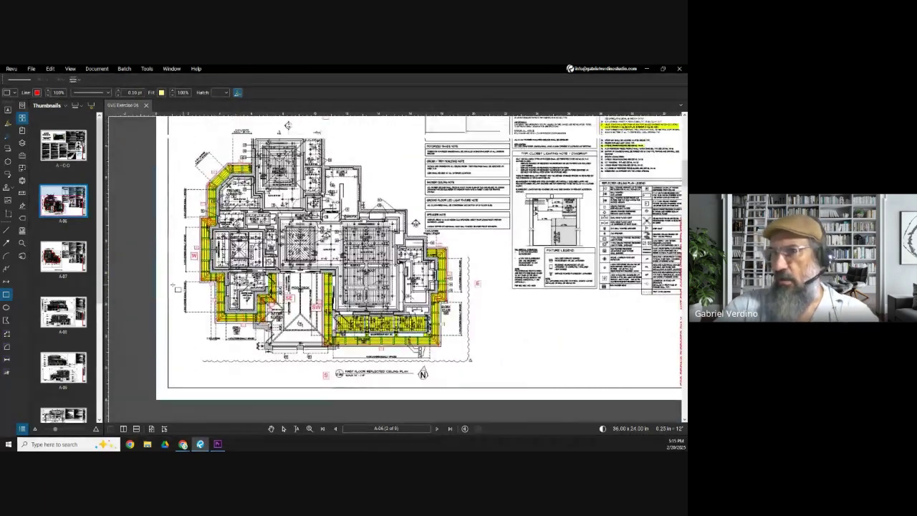
scroll(243, 158, "up", 2)
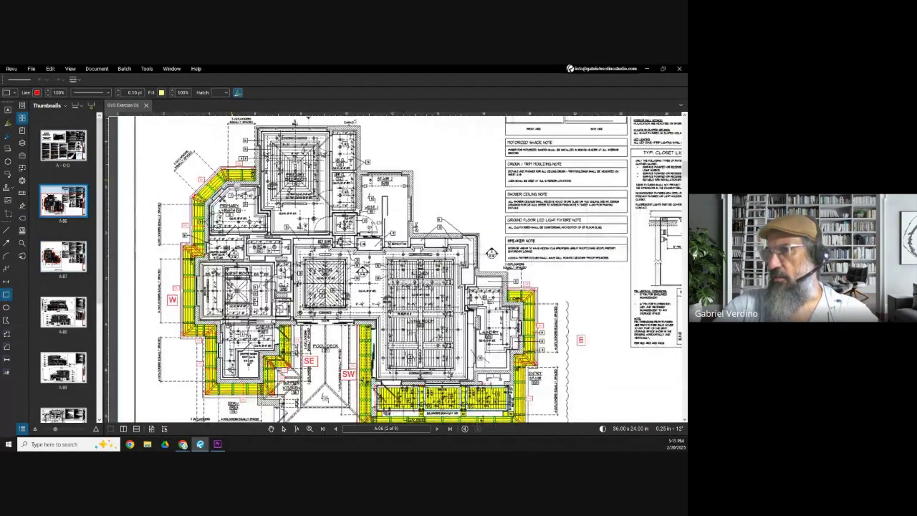
scroll(231, 179, "up", 2)
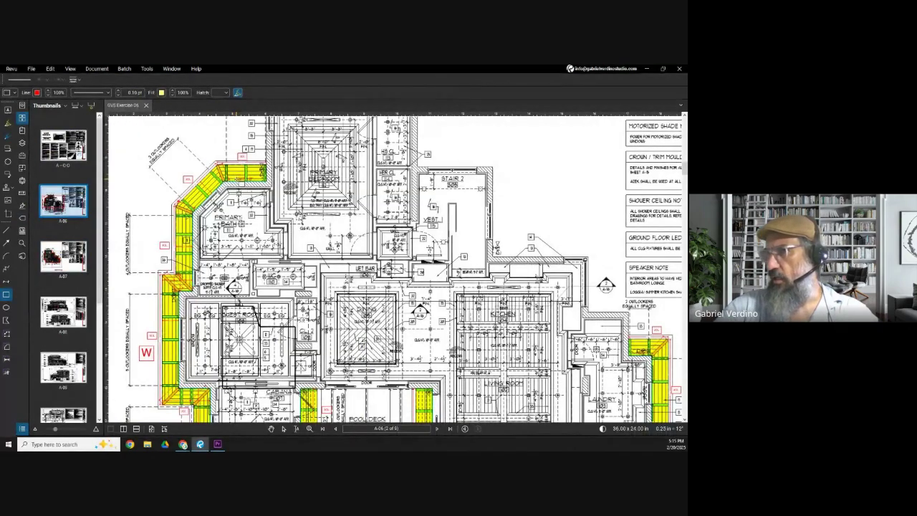
scroll(231, 179, "down", 5)
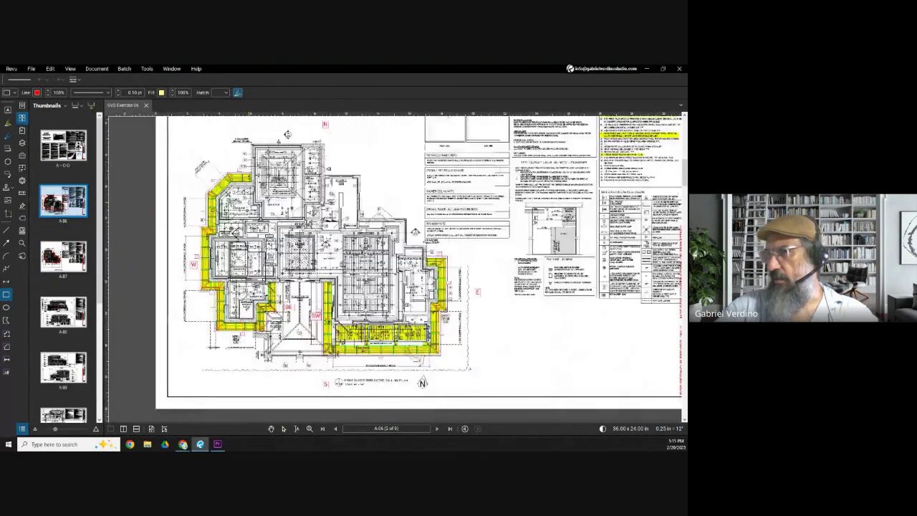
scroll(231, 179, "down", 2)
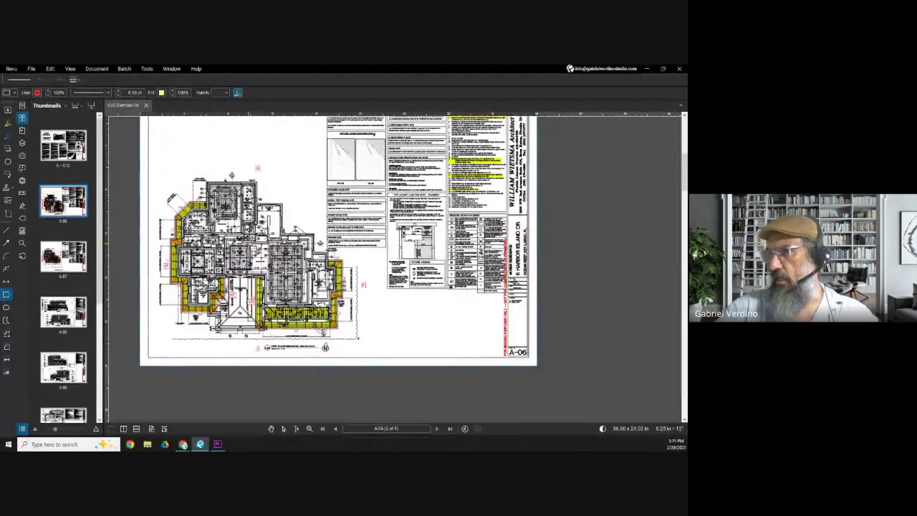
left_click_drag(254, 284, 262, 282)
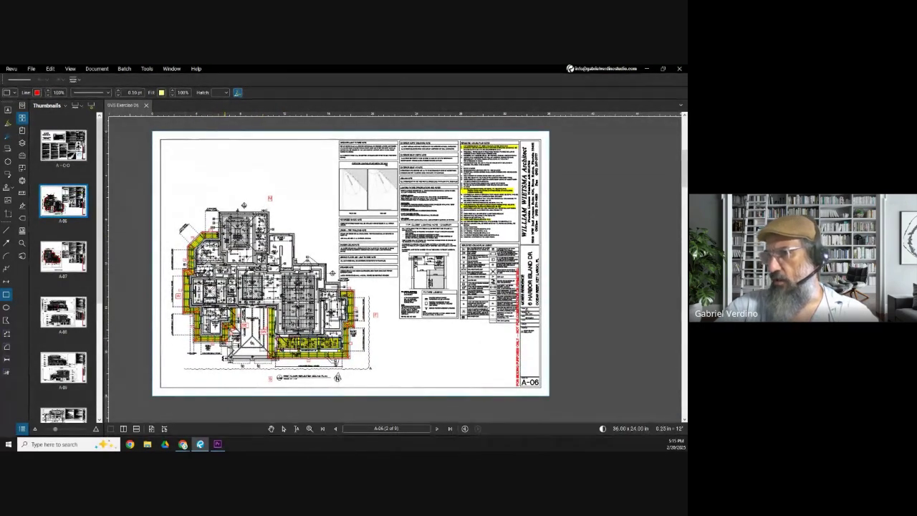
Examine the covered entry ceiling, its beams and the adjoining south soffit on the first floor reflected ceiling plan
scroll(286, 348, "up", 5)
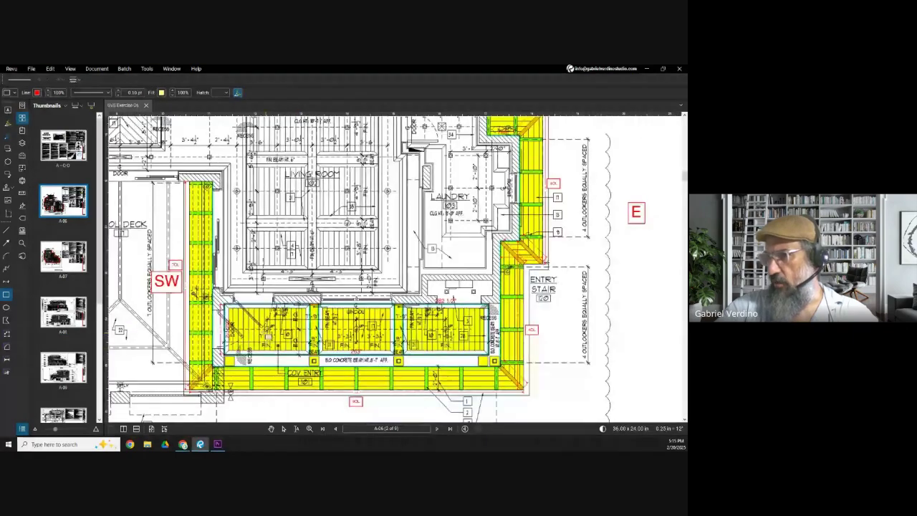
scroll(284, 305, "down", 3)
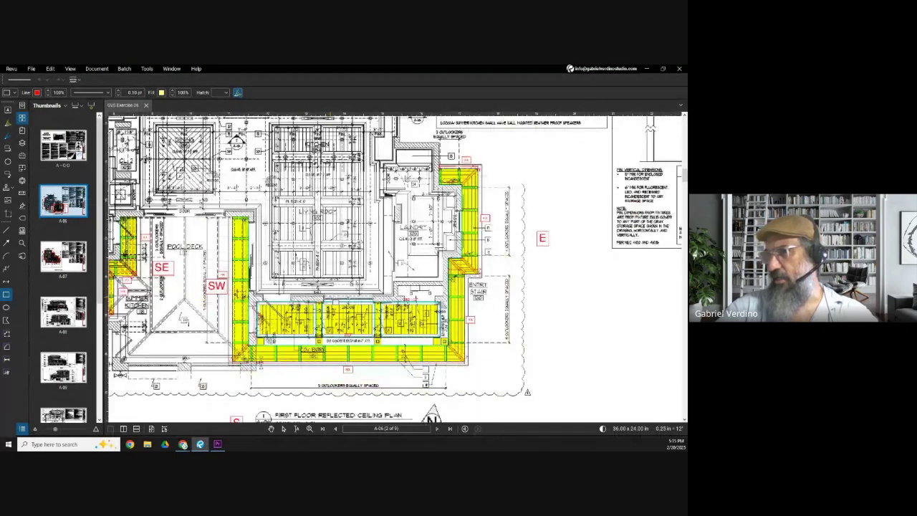
left_click_drag(339, 193, 394, 166)
scroll(391, 305, "up", 4)
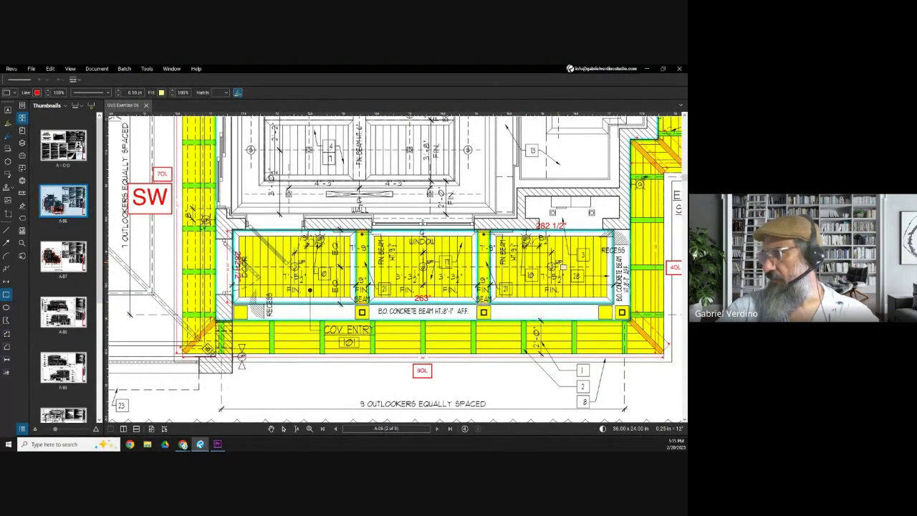
scroll(562, 260, "down", 3)
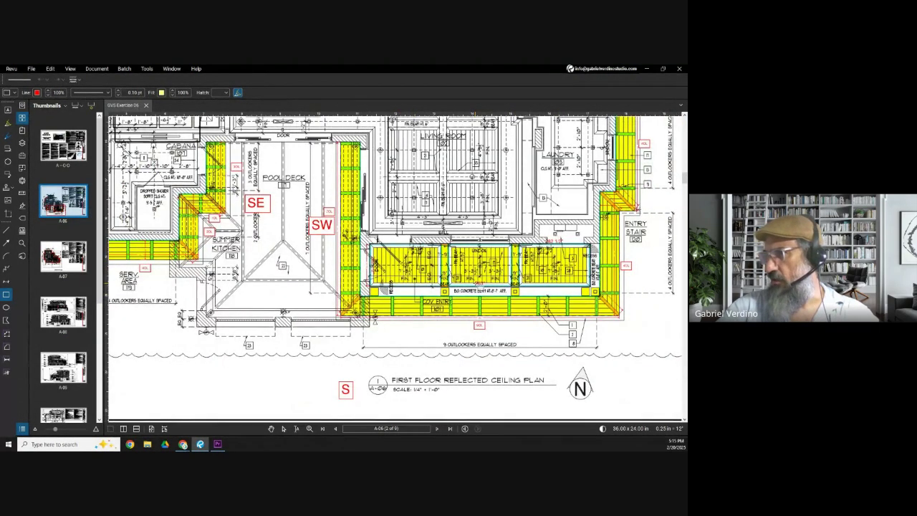
scroll(136, 260, "down", 3)
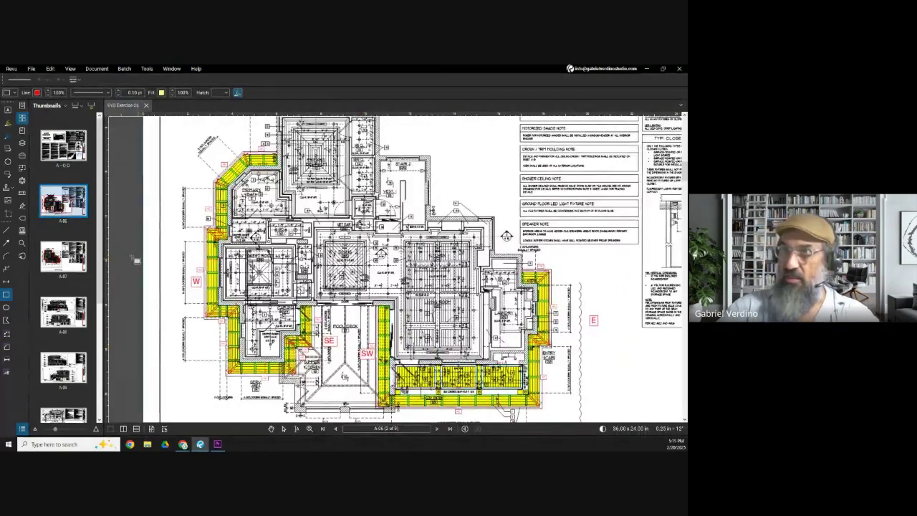
View the second floor reflected ceiling plan on A-07, and inspect the highlighted porch columns in the front elevation on A-08
left_click(63, 256)
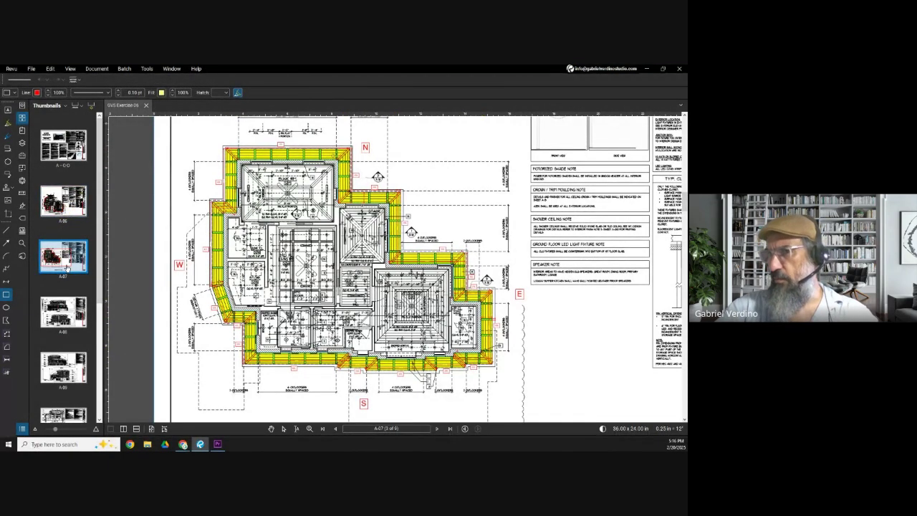
left_click(68, 309)
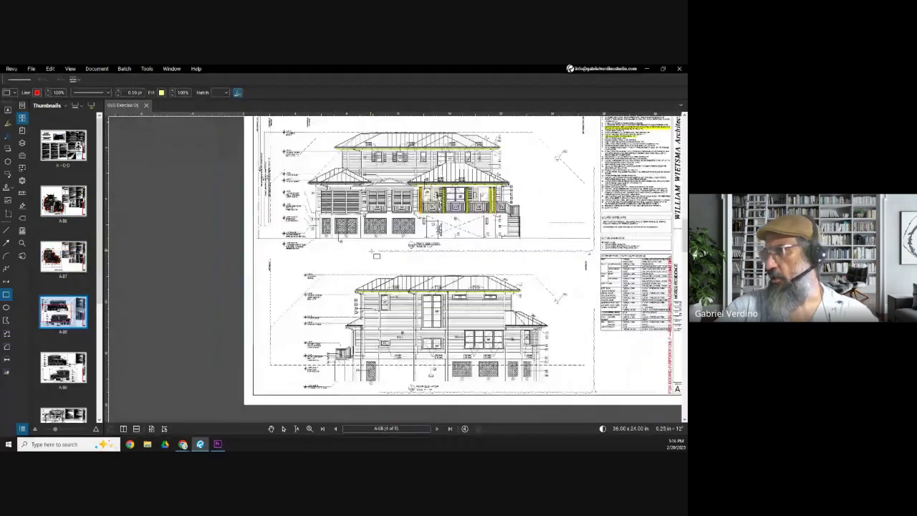
scroll(464, 162, "up", 5)
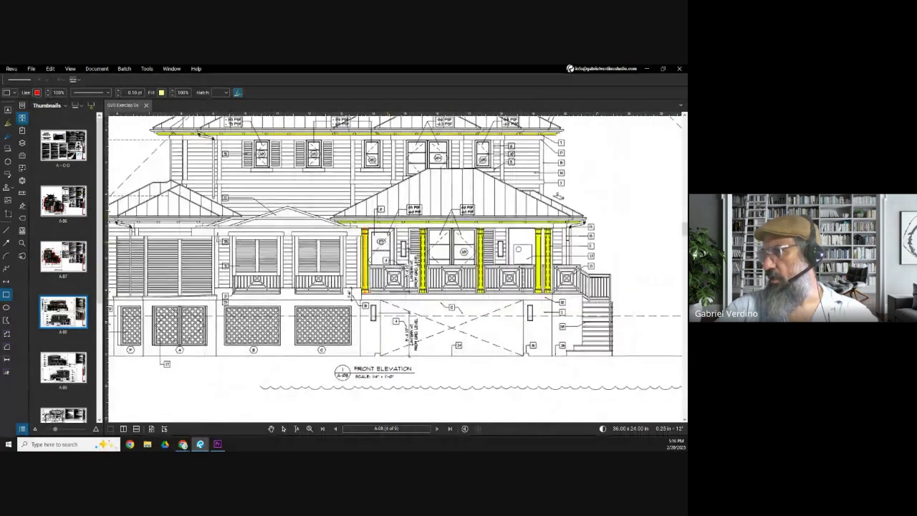
scroll(396, 240, "right", 2)
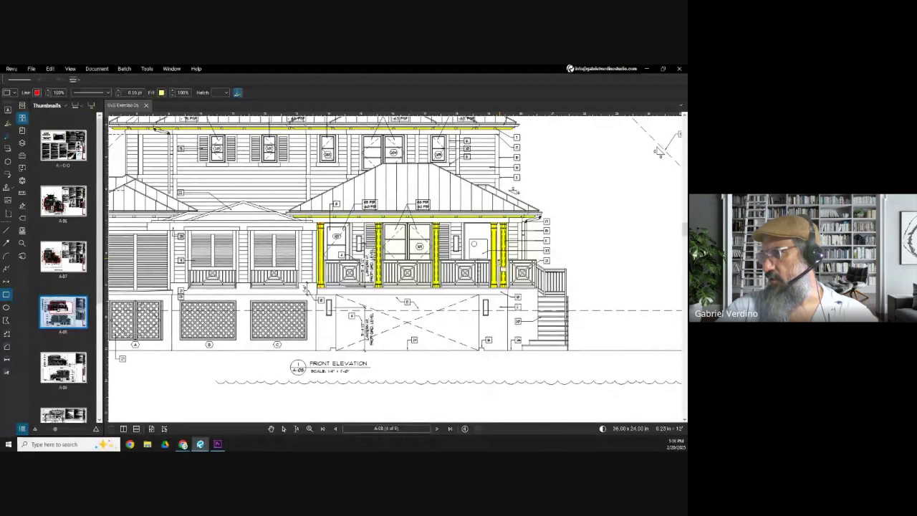
scroll(345, 239, "down", 6)
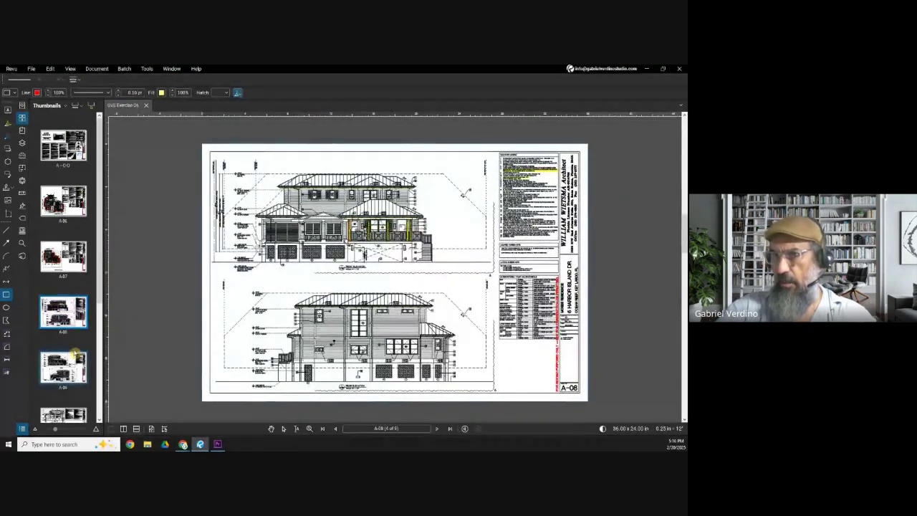
Compare the marked-up ceiling plans on sheets A-06 and A-07, returning to the covered entry area on A-06
left_click(64, 205)
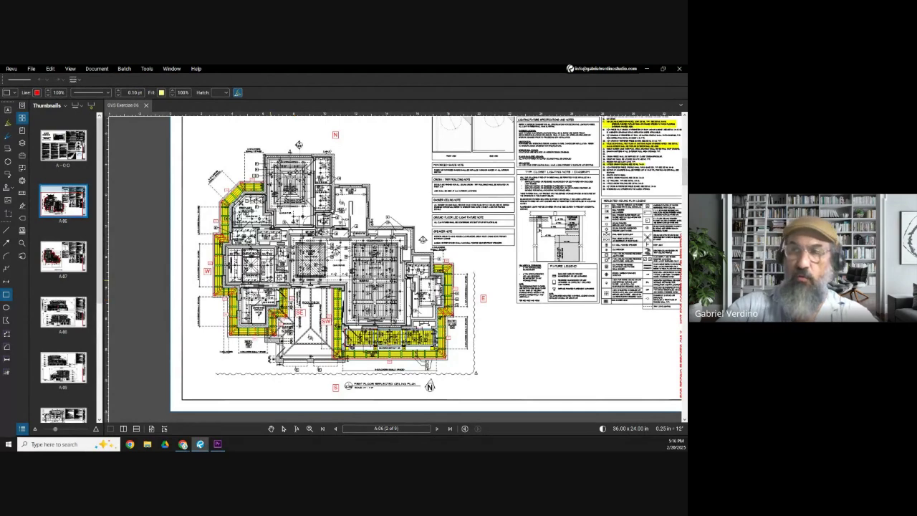
left_click(50, 256)
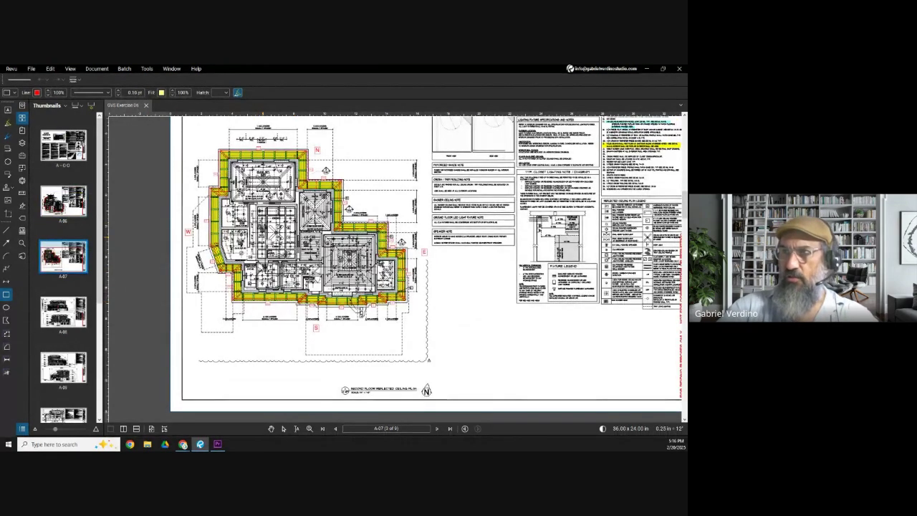
left_click(63, 312)
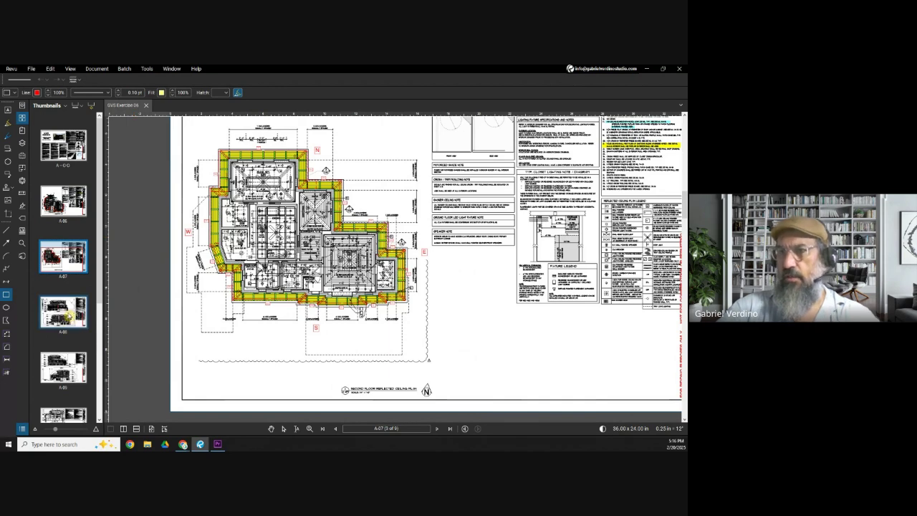
left_click(67, 259)
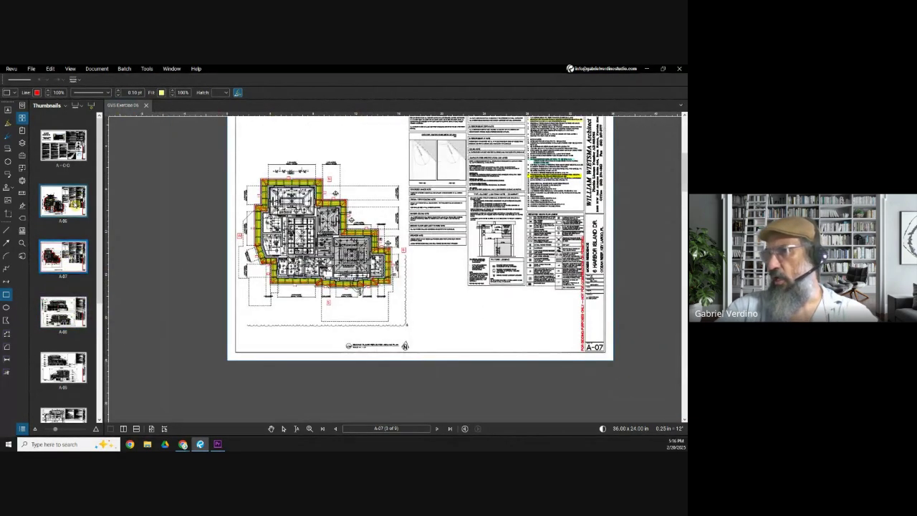
left_click(63, 202)
scroll(430, 321, "up", 2)
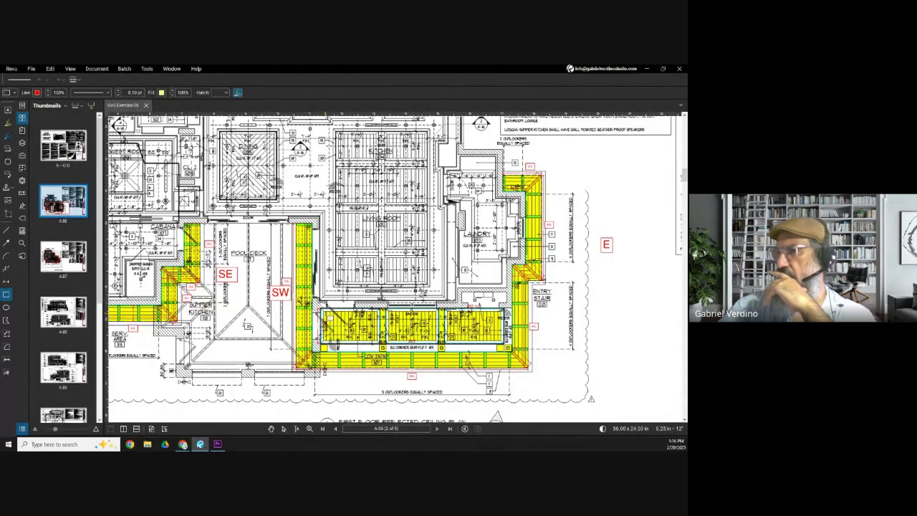
Inspect the covered entry and south soffit areas within the first floor reflected ceiling plan, and glance at the elevations on A-08
scroll(396, 309, "down", 1)
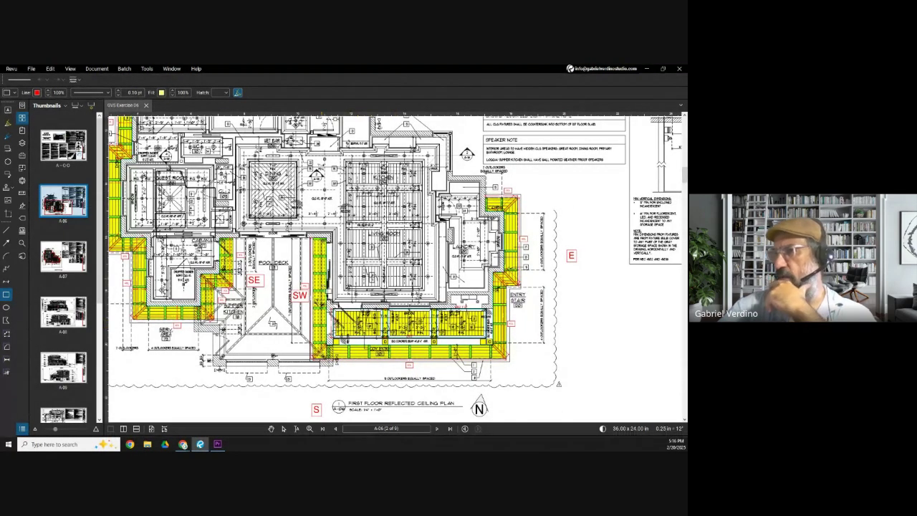
scroll(351, 321, "up", 3)
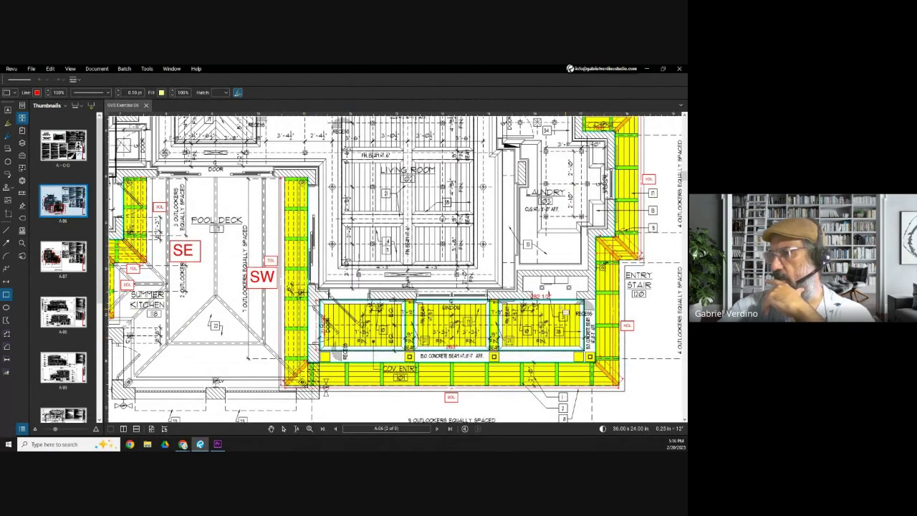
scroll(391, 328, "down", 1)
scroll(391, 328, "down", 1)
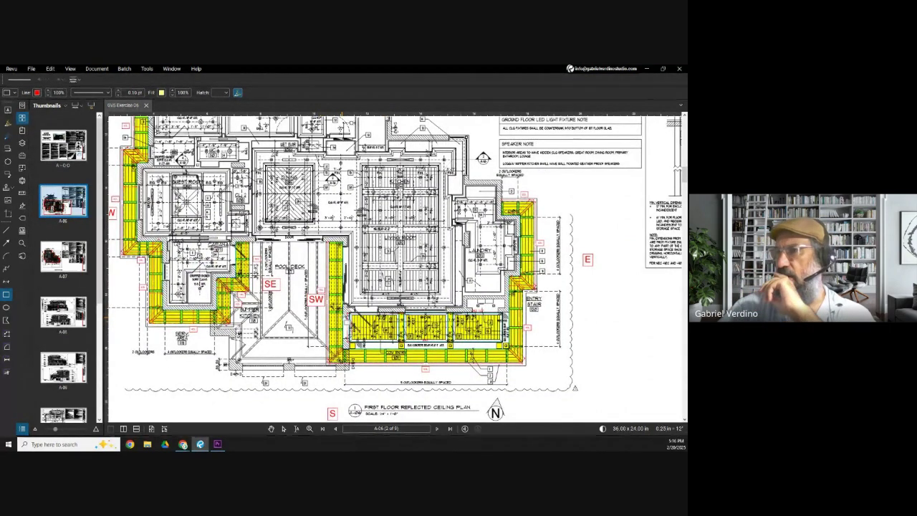
scroll(347, 320, "down", 1)
scroll(347, 320, "down", 1)
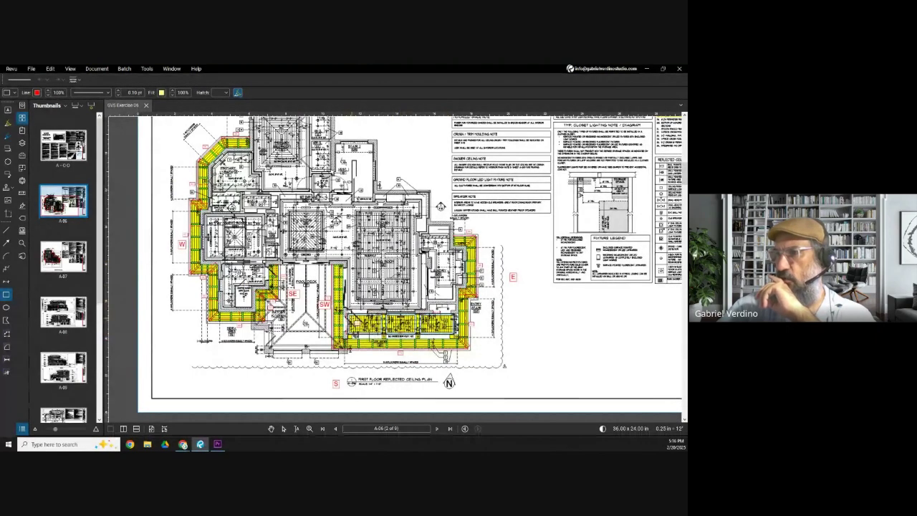
scroll(351, 319, "up", 1)
scroll(347, 331, "up", 1)
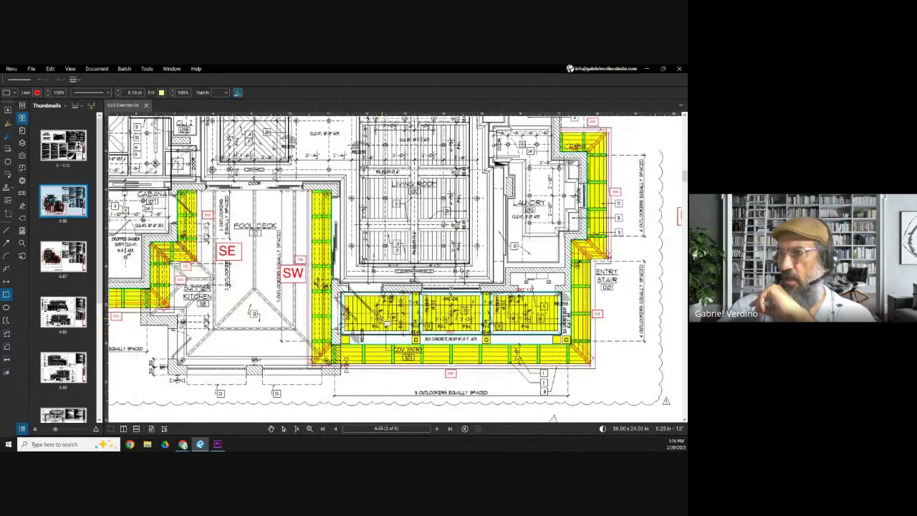
scroll(383, 323, "down", 3)
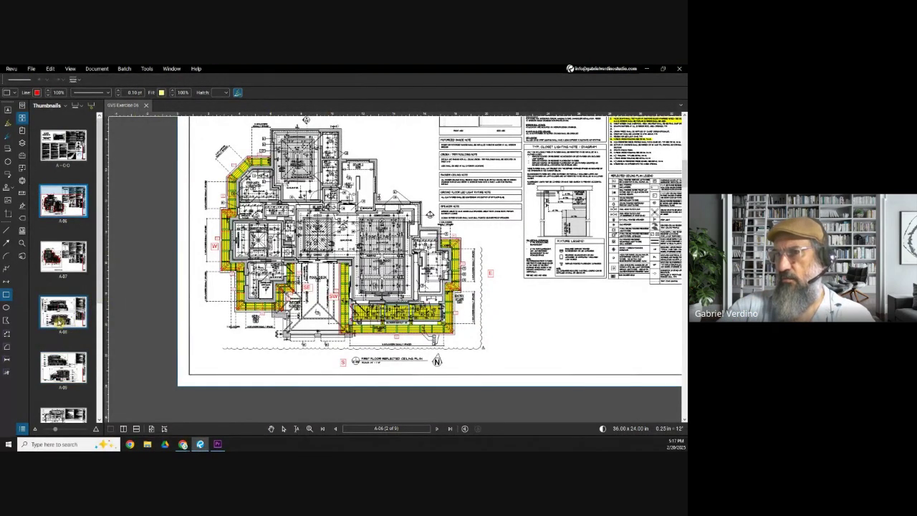
left_click(56, 265)
left_click(69, 315)
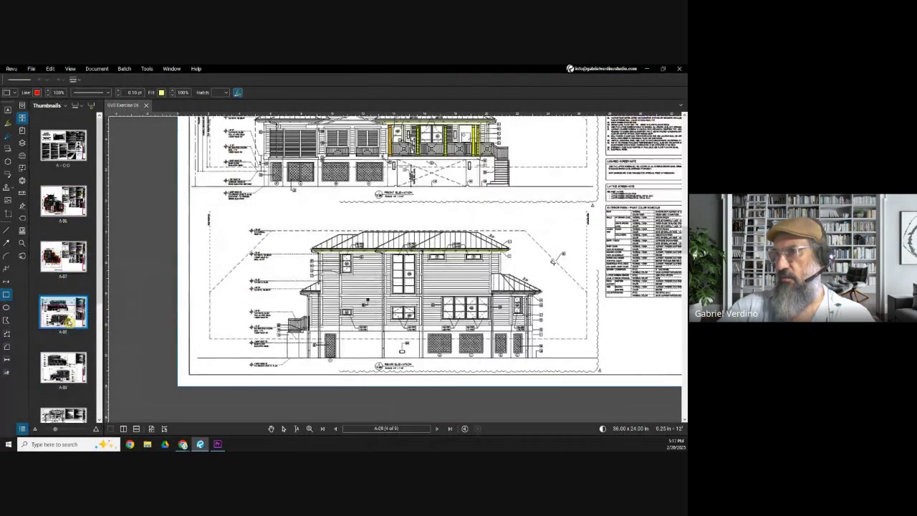
Place the captured first floor reflected ceiling plan from A-06 inside cell C13:G25, the floor plan box of the Google Sheets estimate
left_click(69, 204)
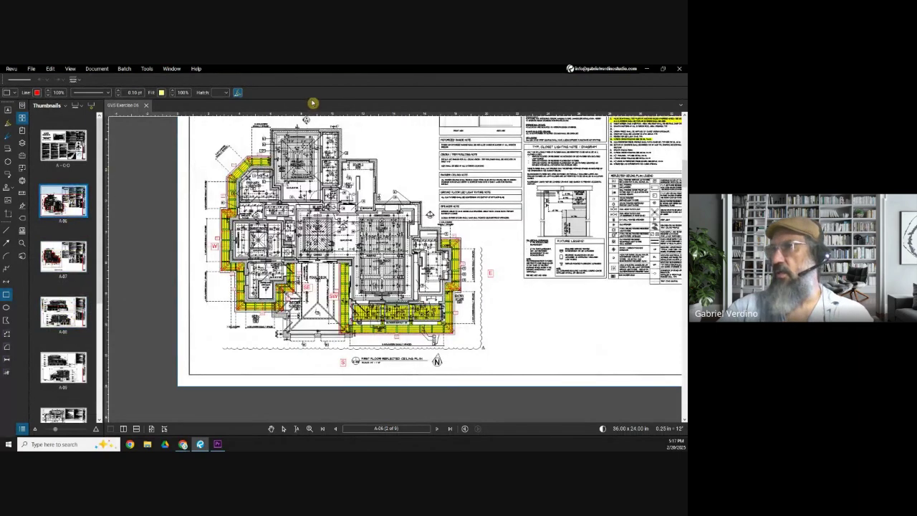
key("alt+Tab")
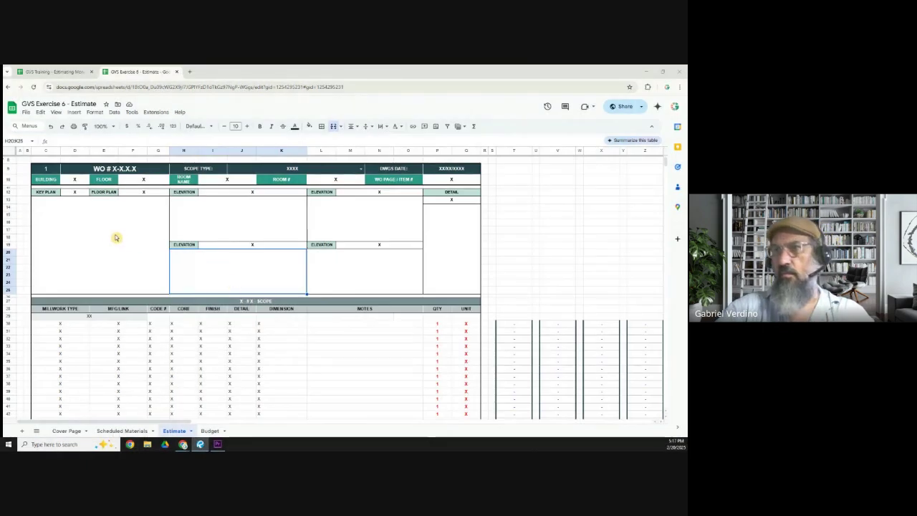
left_click(109, 236)
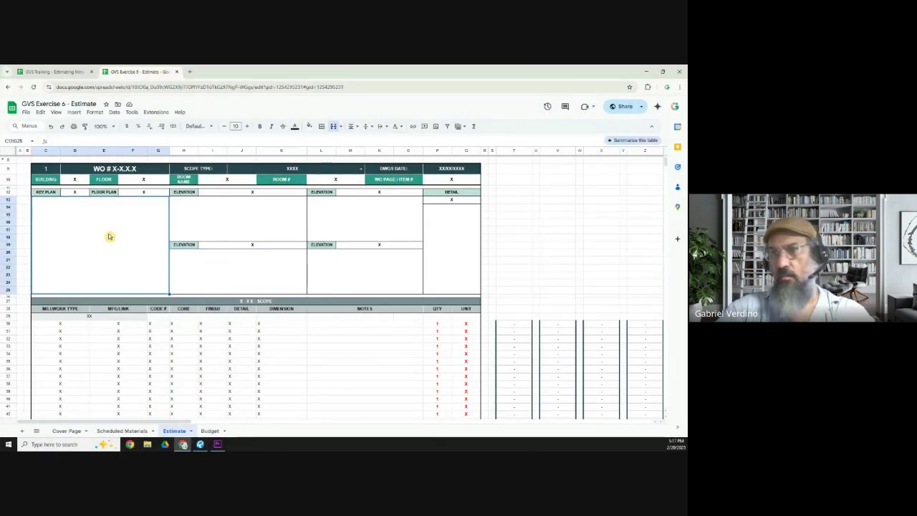
key("ctrl+v")
left_click(210, 203)
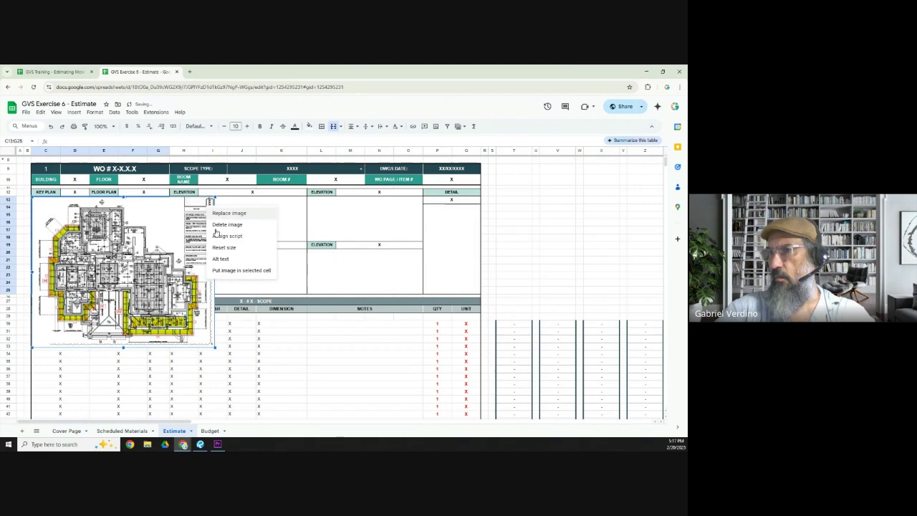
left_click(228, 270)
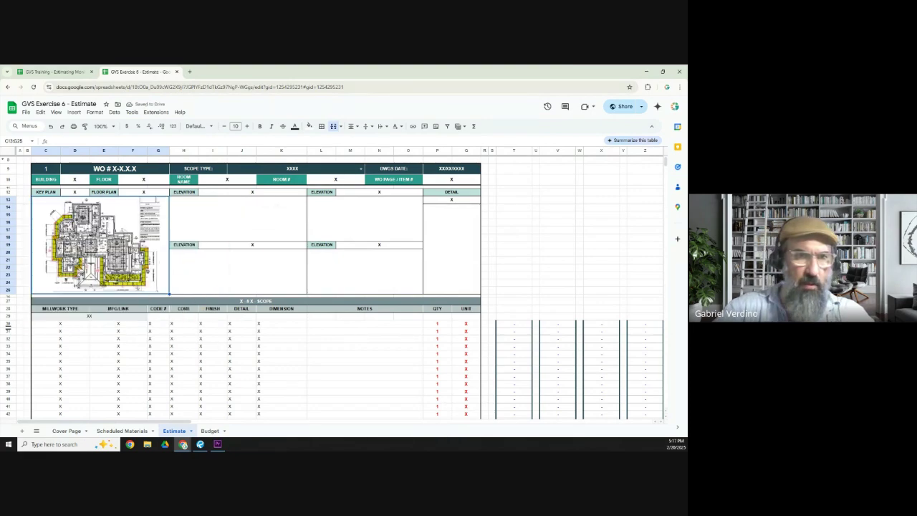
Switch back to Bluebeam Revu, maximize its window and look through the sheet thumbnails
left_click(199, 444)
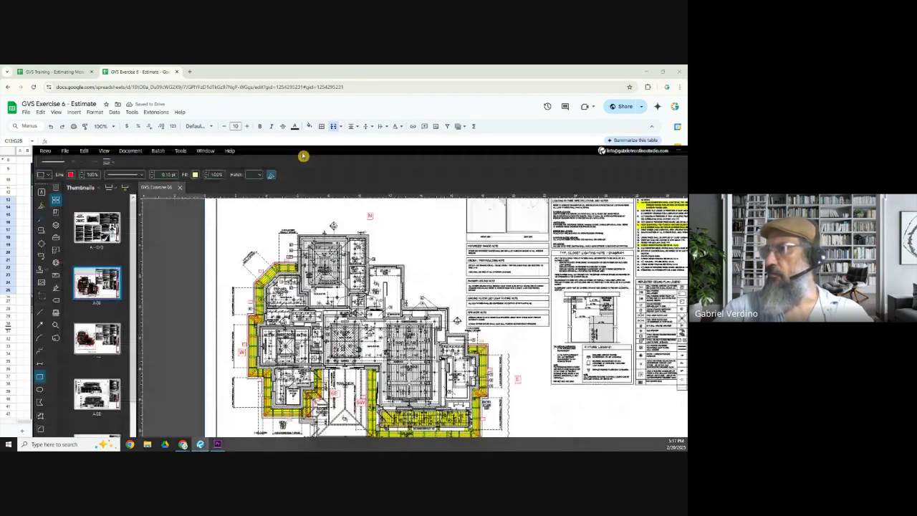
left_click_drag(558, 141, 503, 129)
double_click(503, 128)
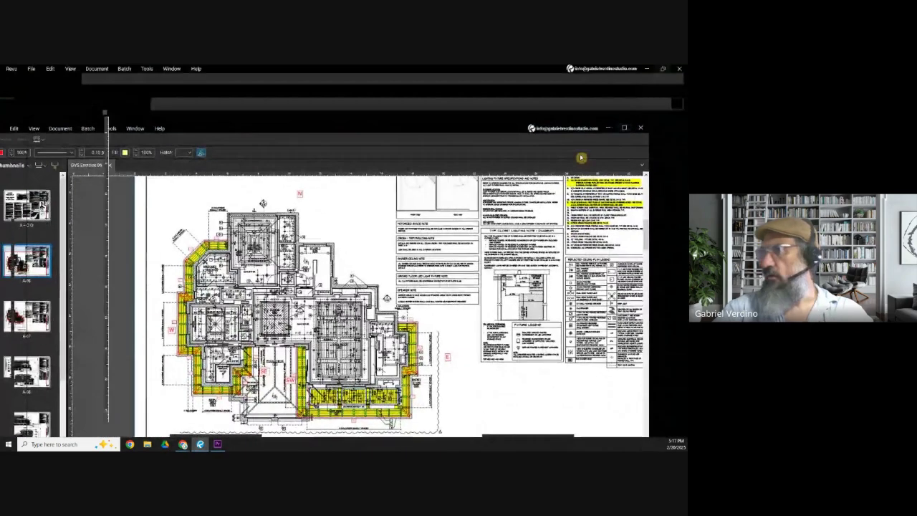
scroll(58, 279, "down", 3)
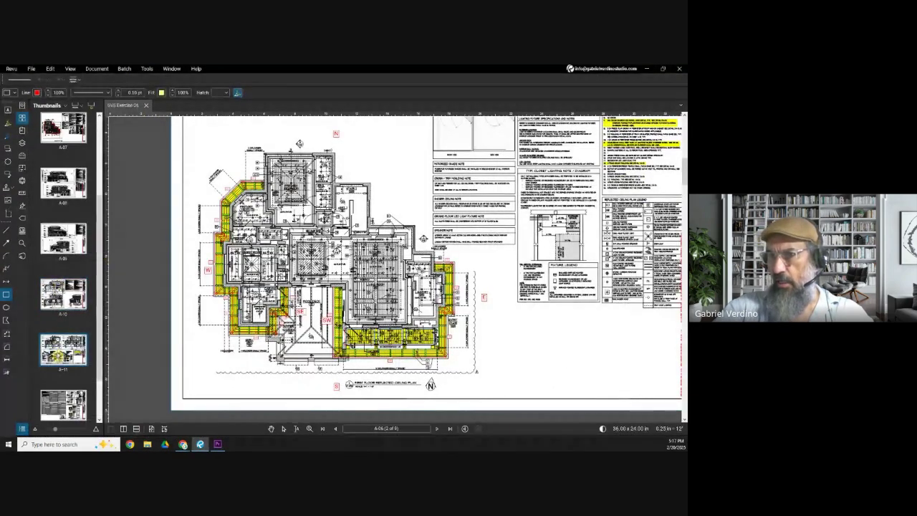
scroll(62, 271, "up", 3)
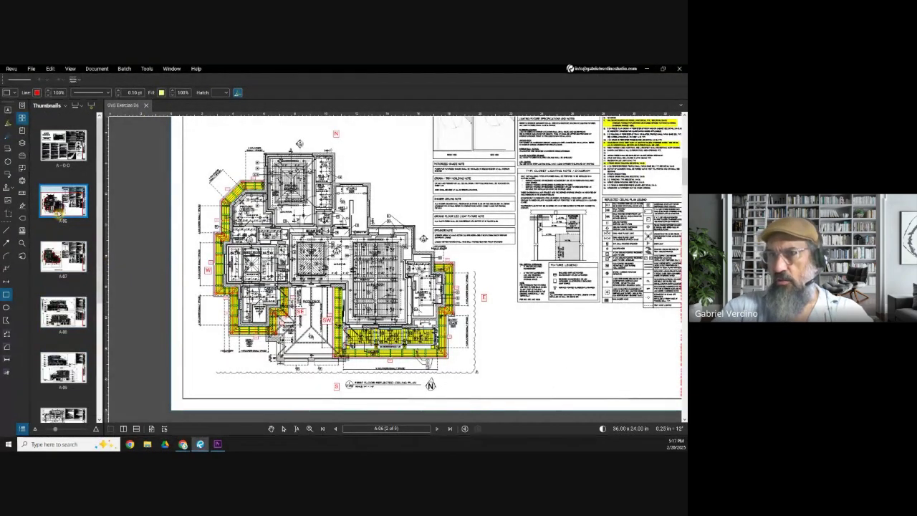
View the front and rear elevations on A-08, the side elevations on A-09 and the building sections on A-10
left_click(57, 308)
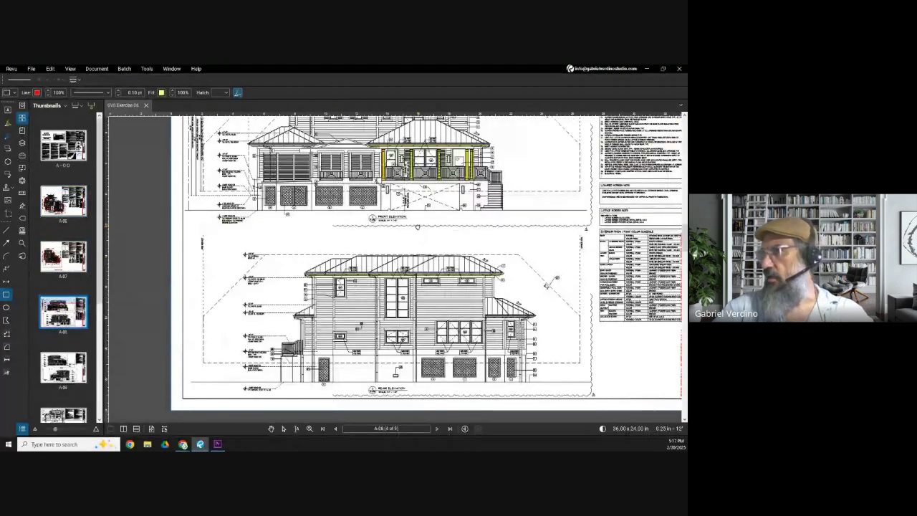
scroll(276, 215, "up", 1)
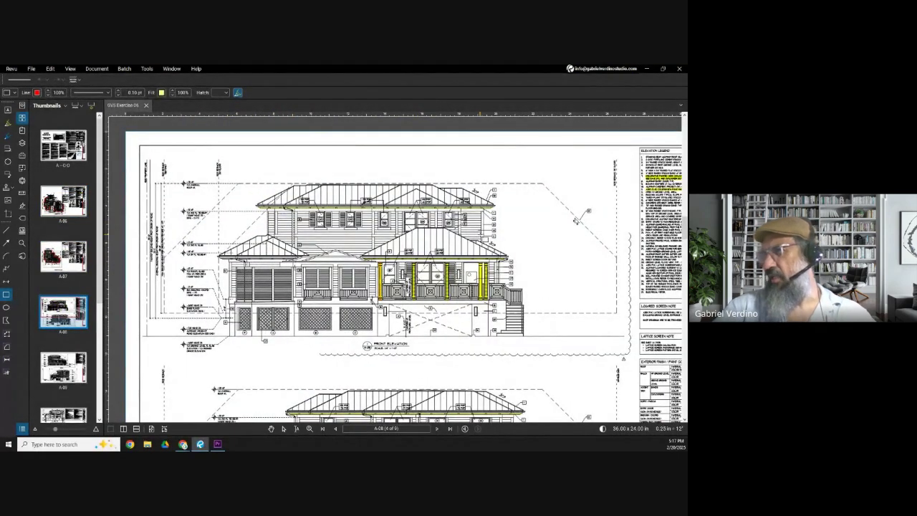
scroll(451, 245, "down", 3)
left_click_drag(426, 330, 379, 210)
scroll(363, 275, "up", 2)
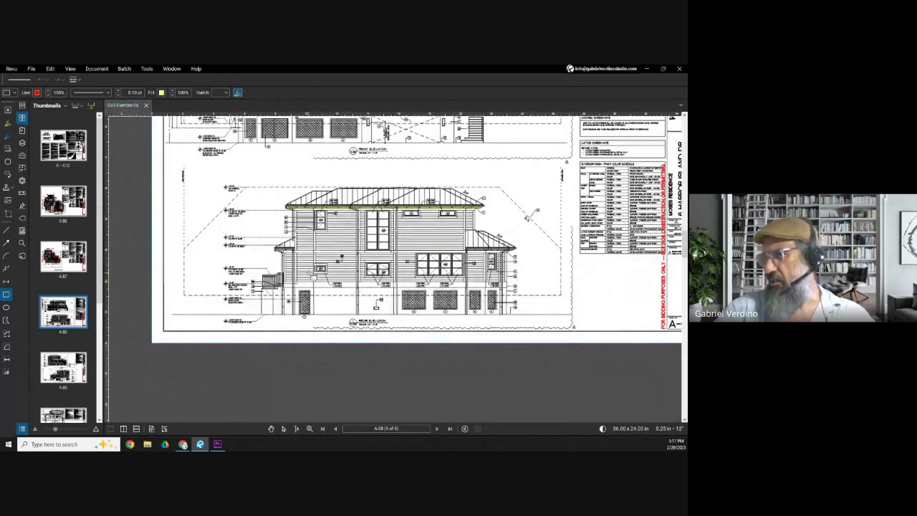
left_click_drag(312, 276, 313, 295)
left_click(63, 366)
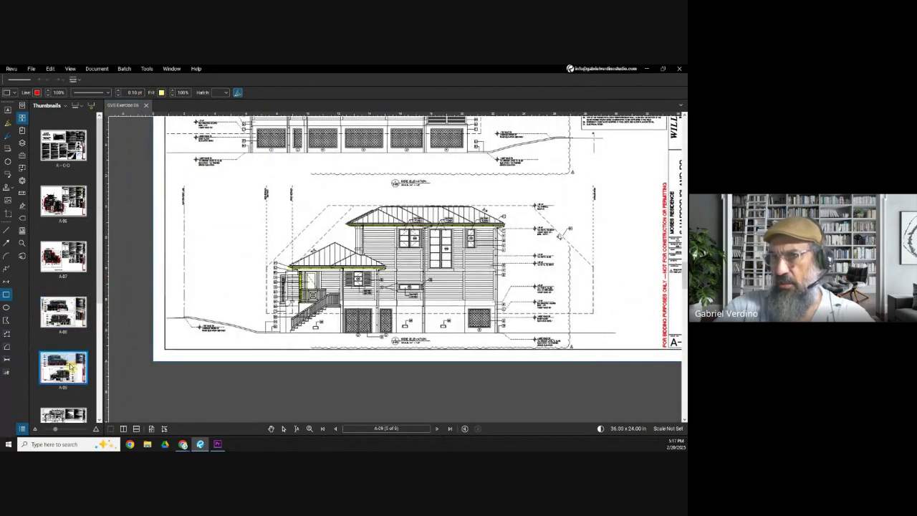
scroll(63, 322, "down", 2)
left_click(63, 294)
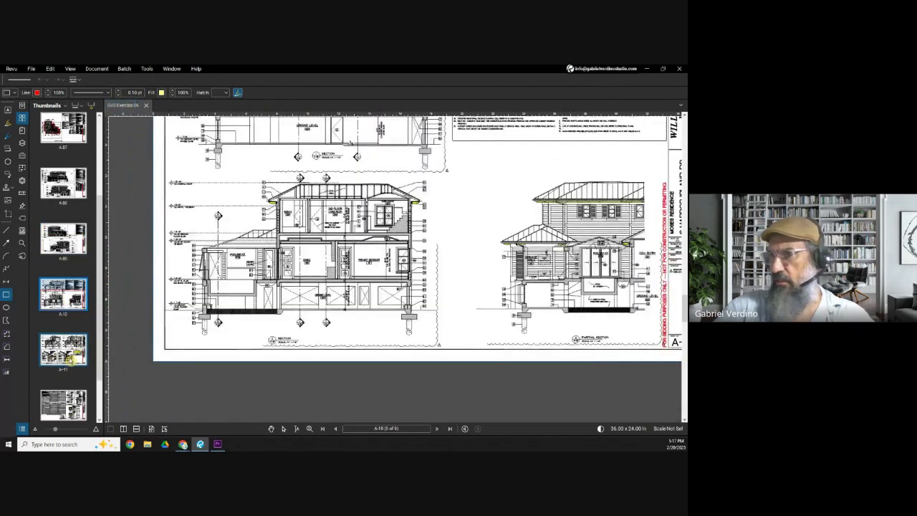
Capture the typical eave detail at first floor from sheet A-11 as a snapshot and switch to the Google Sheets estimate
left_click(69, 359)
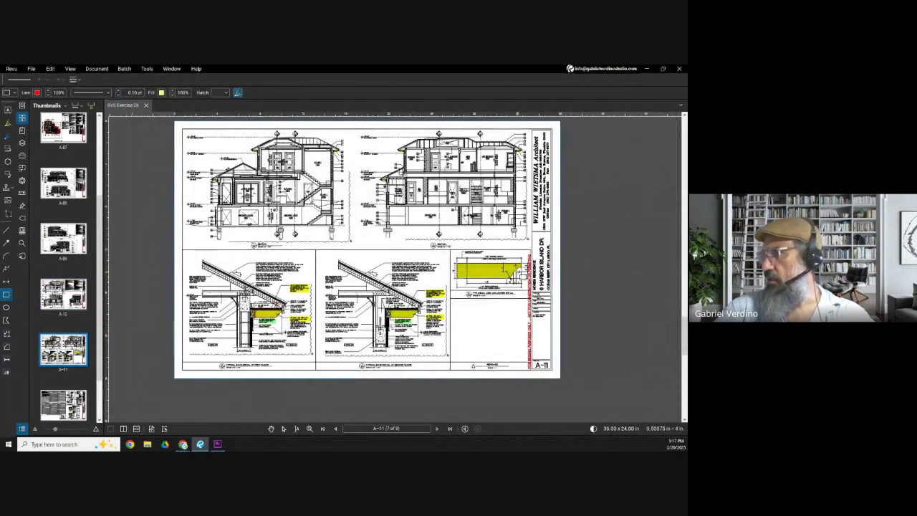
scroll(497, 263, "up", 3)
scroll(275, 382, "down", 3)
scroll(274, 382, "up", 5)
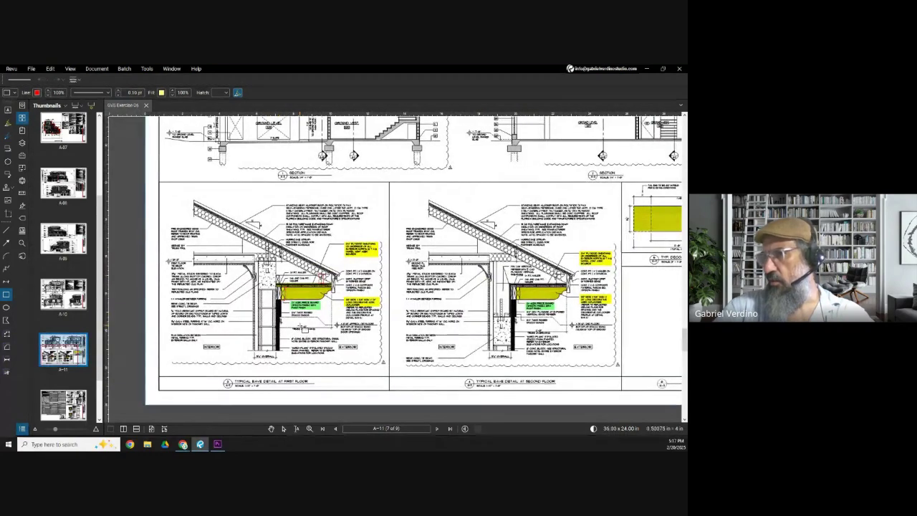
scroll(275, 382, "down", 1)
scroll(284, 342, "up", 1)
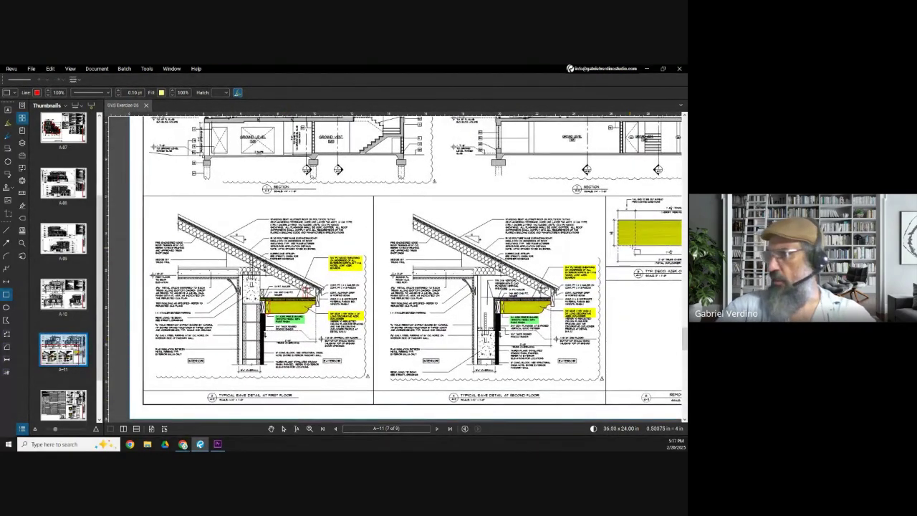
scroll(354, 259, "down", 1)
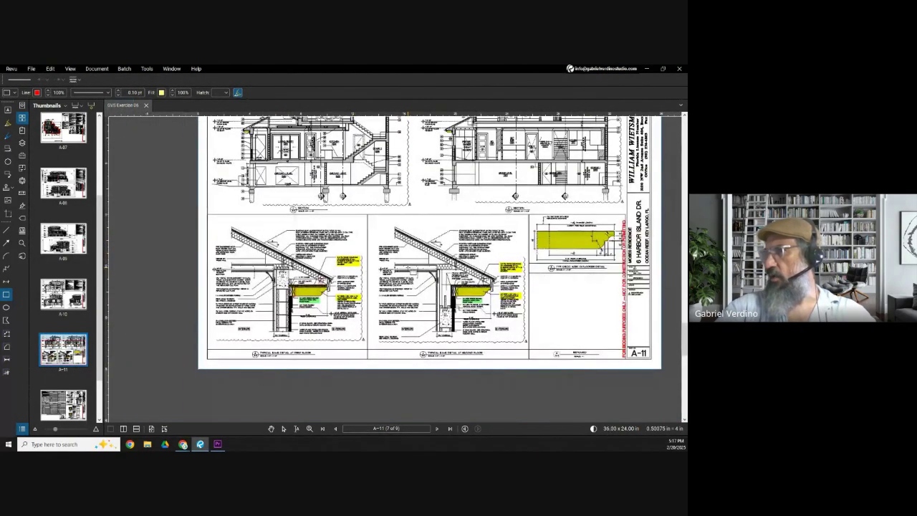
scroll(334, 195, "up", 1)
scroll(334, 195, "down", 1)
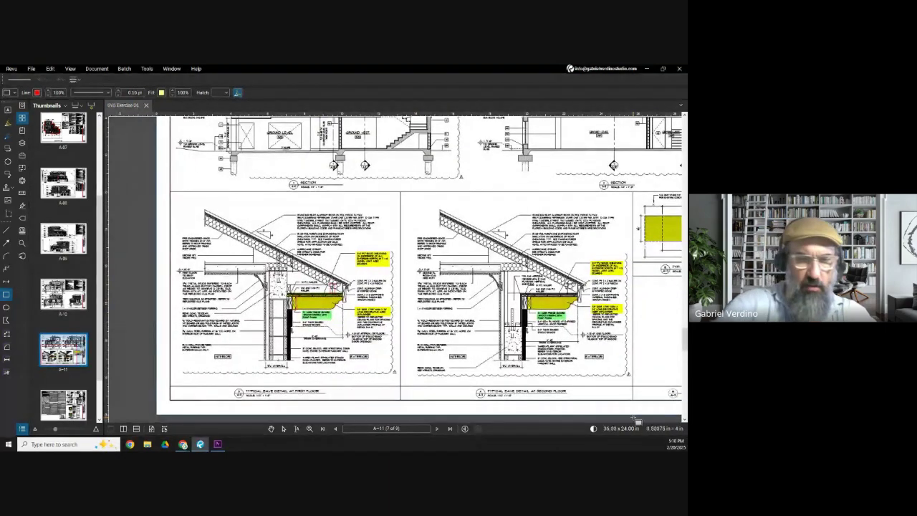
key("super+shift+s")
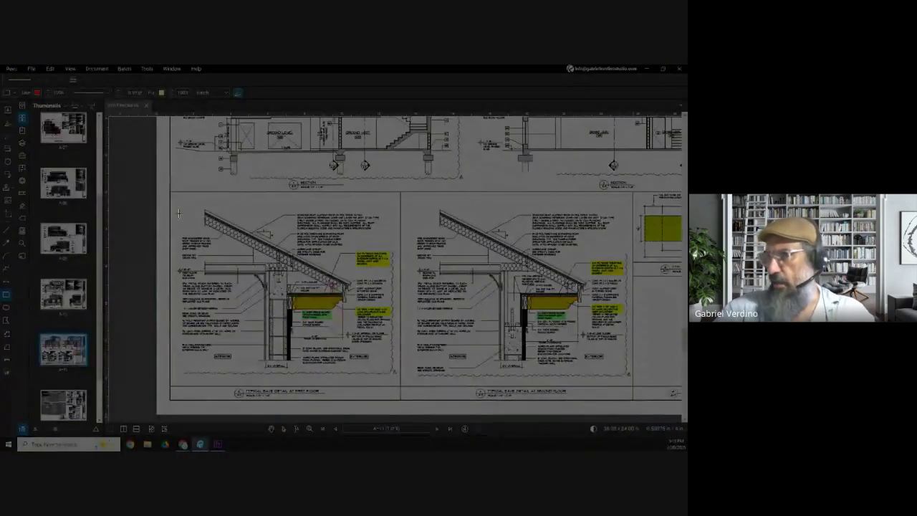
left_click_drag(171, 192, 405, 391)
left_click(183, 444)
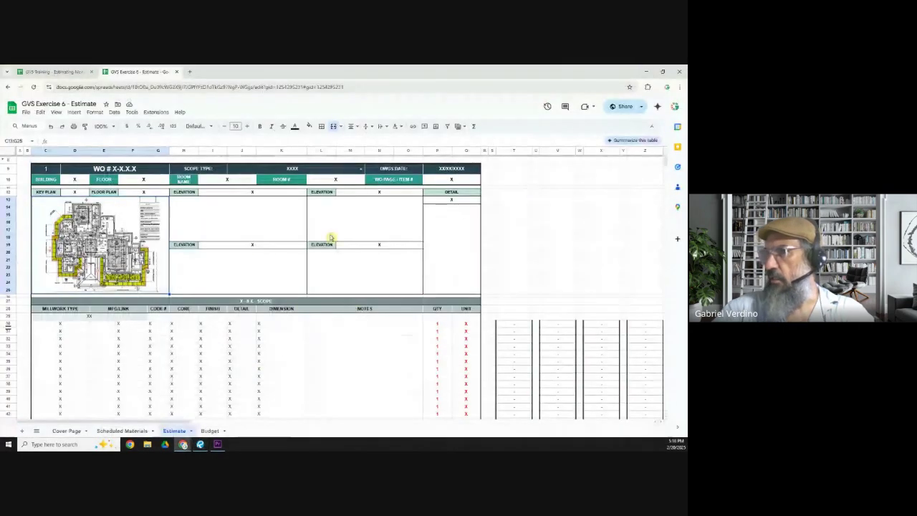
left_click(204, 215)
left_click(261, 259, "shift")
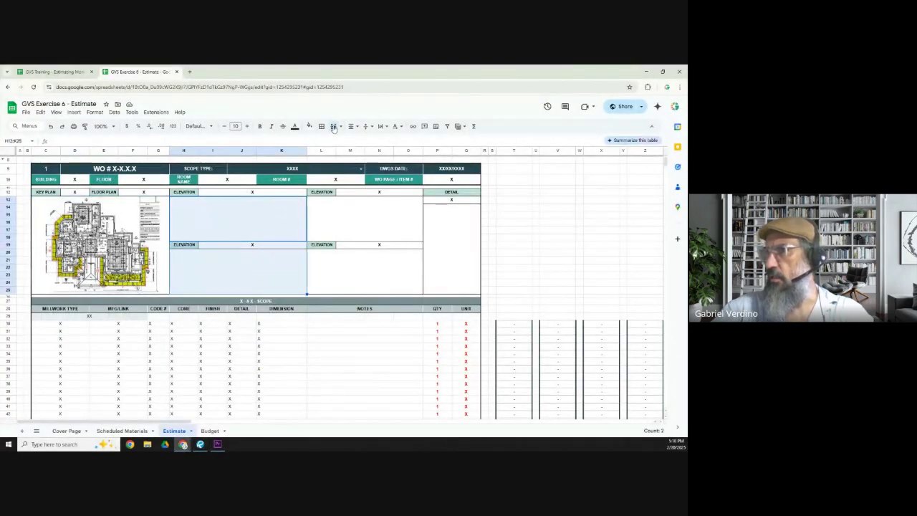
left_click(333, 126)
left_click(422, 298)
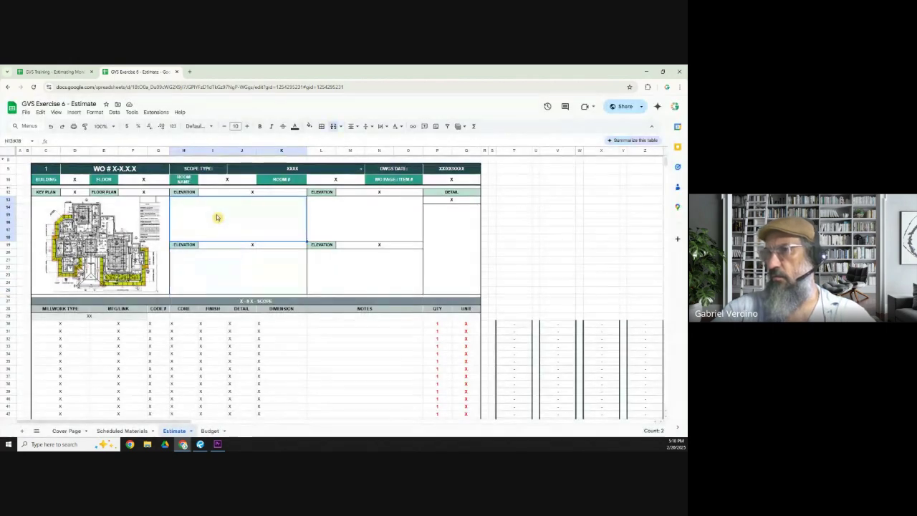
Clear the two stacked elevation boxes in H13:K25, including the divider row's label, and merge them into one cell
left_click(250, 268, "shift")
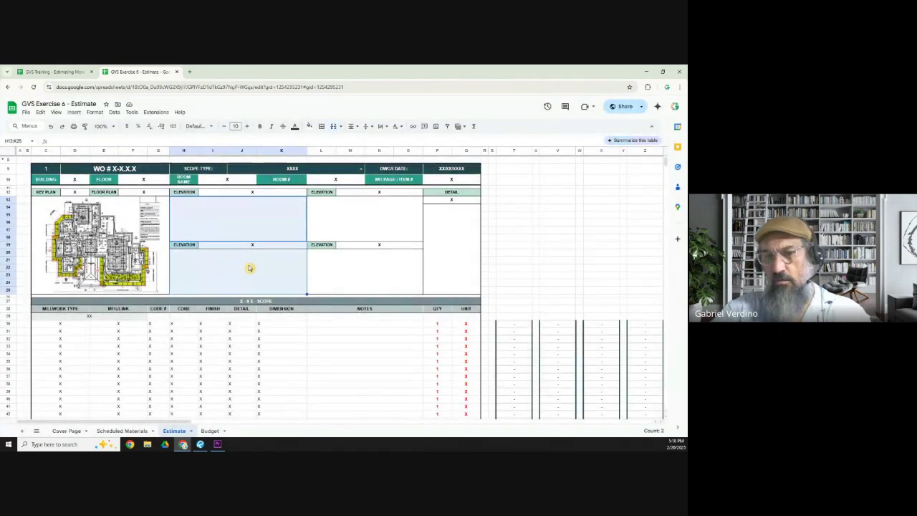
key("Delete")
left_click(333, 127)
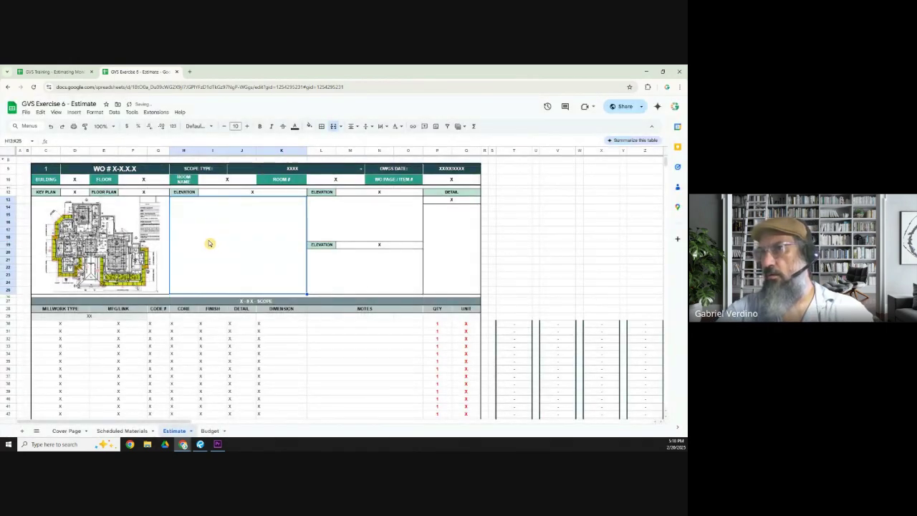
Paste the captured first floor eave detail and put the image inside the merged elevation cell H13:K25
key("ctrl+v")
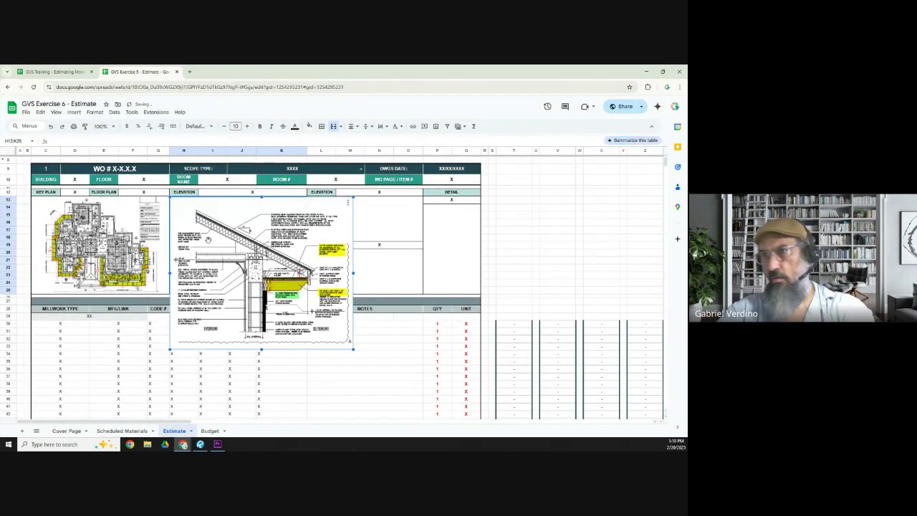
right_click(349, 205)
left_click(368, 272)
Clear the second column of elevation boxes, L13:O25, and merge them into a single cell
left_click_drag(360, 254, 363, 270)
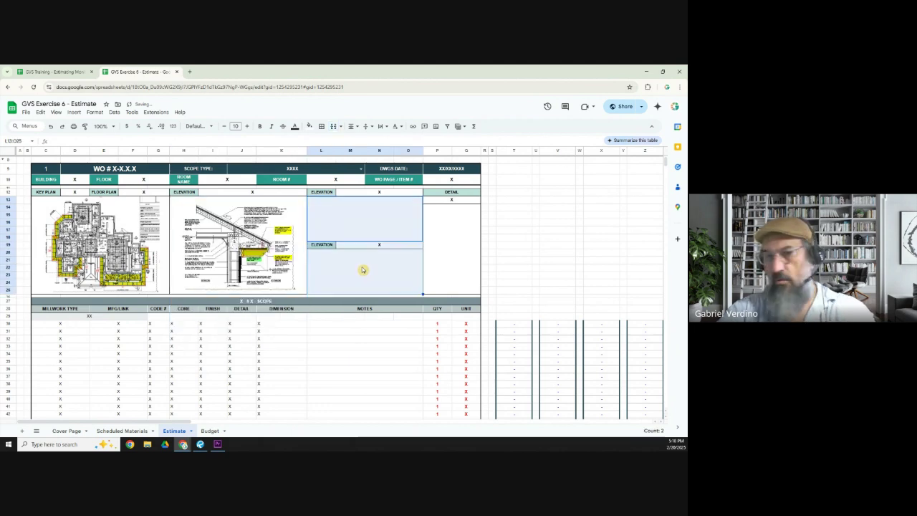
key("Delete")
left_click(336, 128)
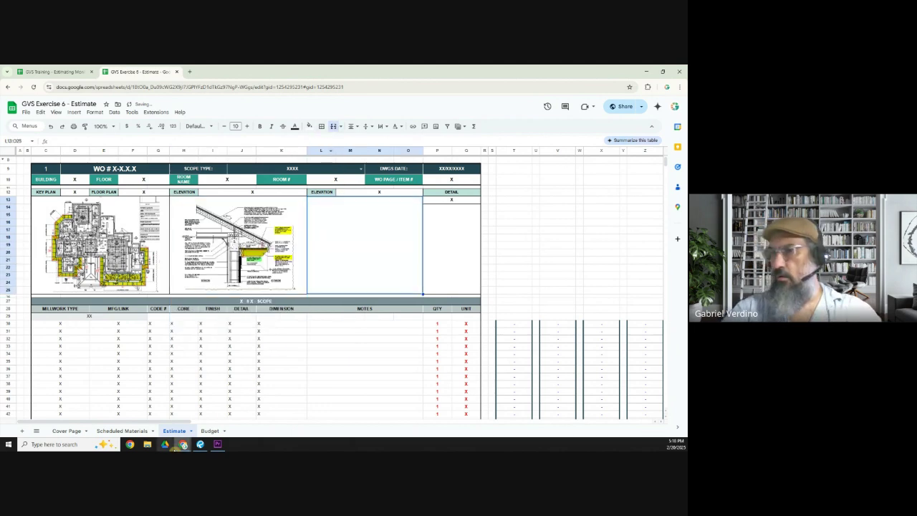
Capture the typical deco Azek outlooker detail from sheet A-11 as a snapshot and switch back to the Google Sheets estimate
left_click(200, 444)
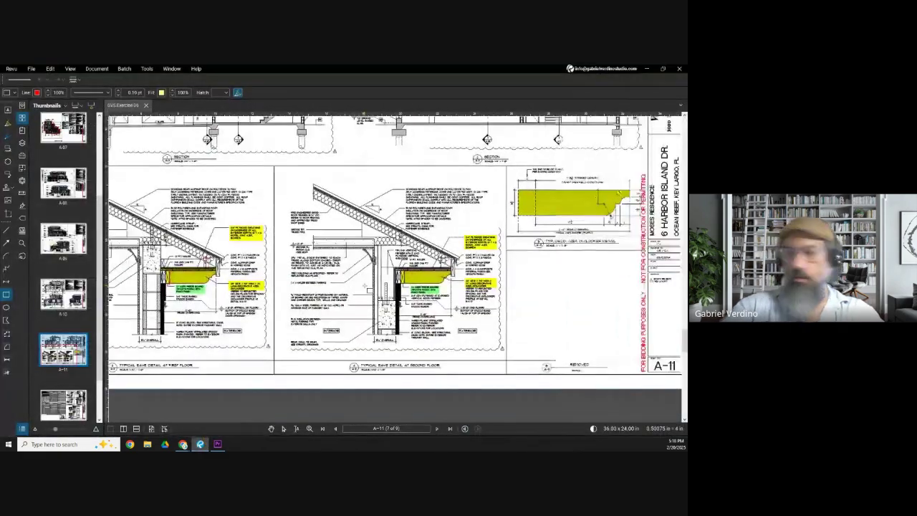
key("super+shift+s")
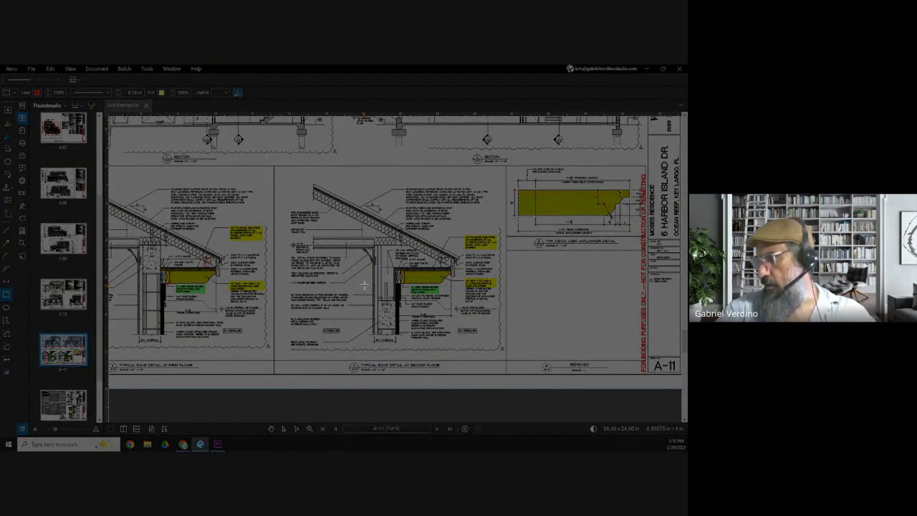
key("Escape")
scroll(206, 316, "left", 3)
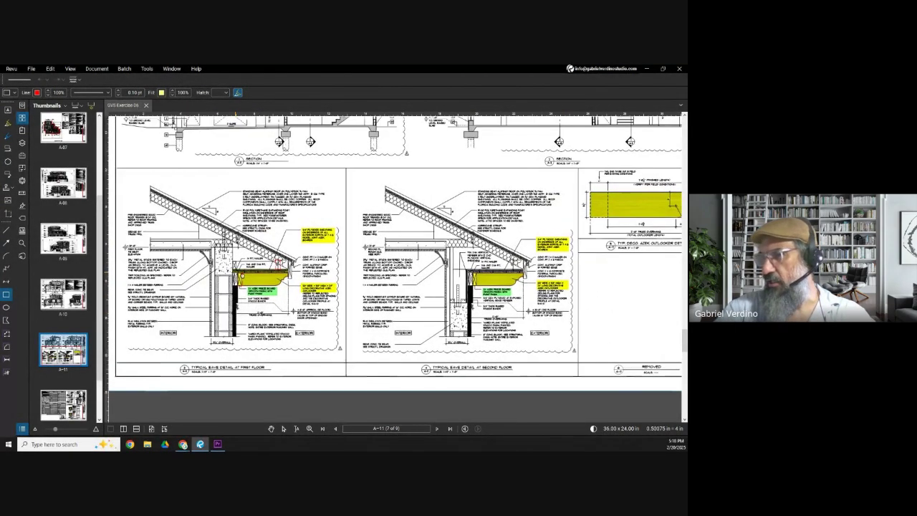
scroll(231, 271, "left", 2)
scroll(230, 271, "up", 1)
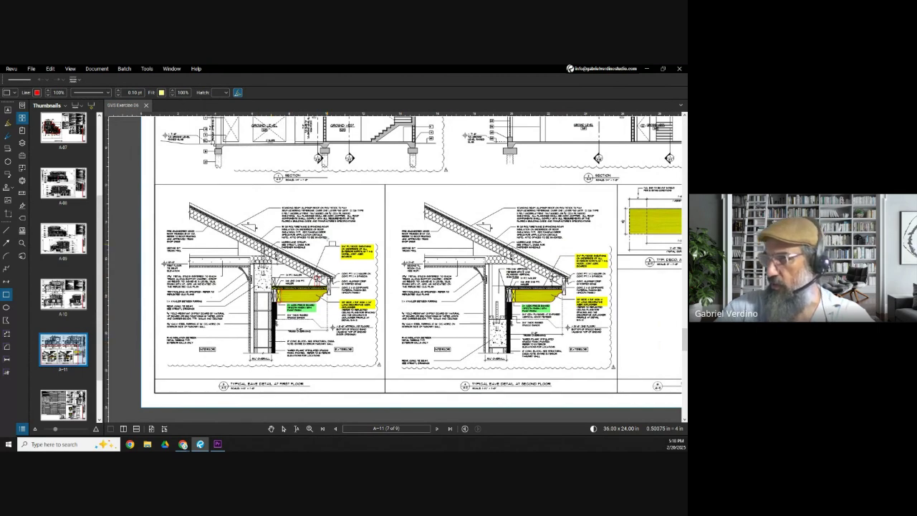
scroll(387, 292, "up", 5)
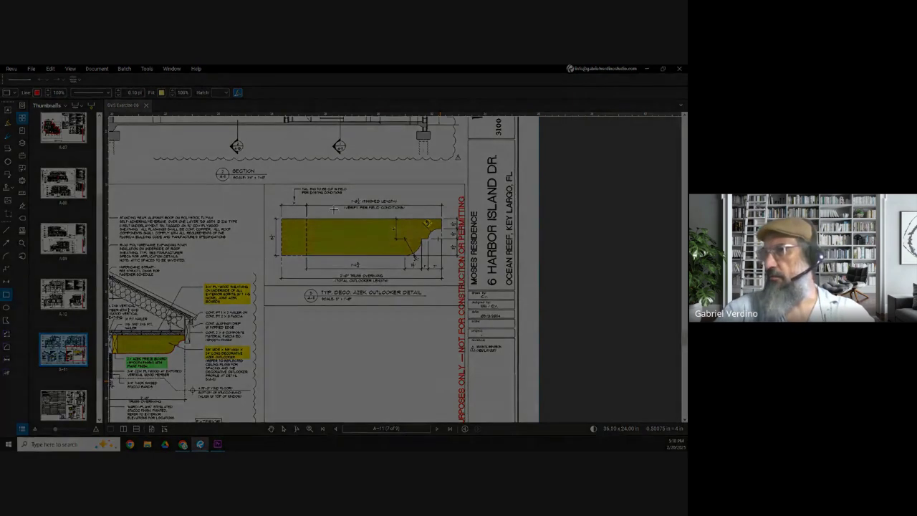
left_click_drag(263, 186, 458, 304)
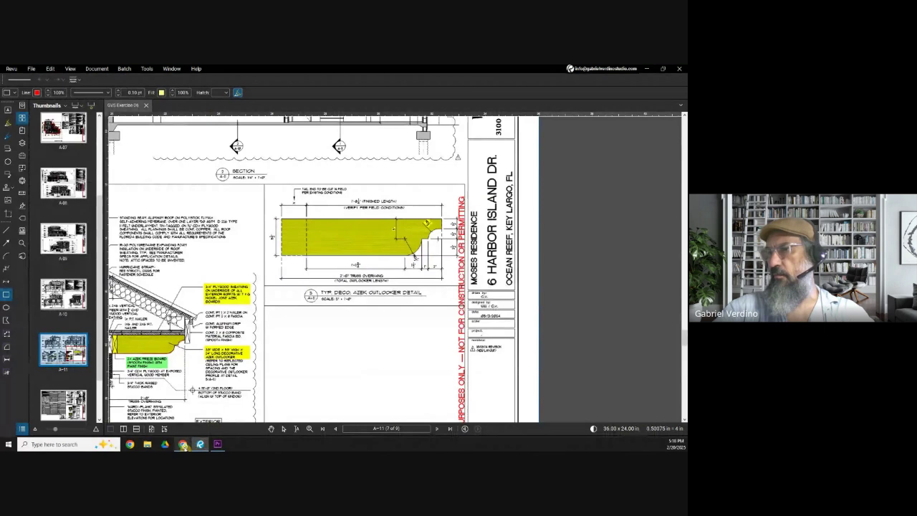
left_click(183, 412)
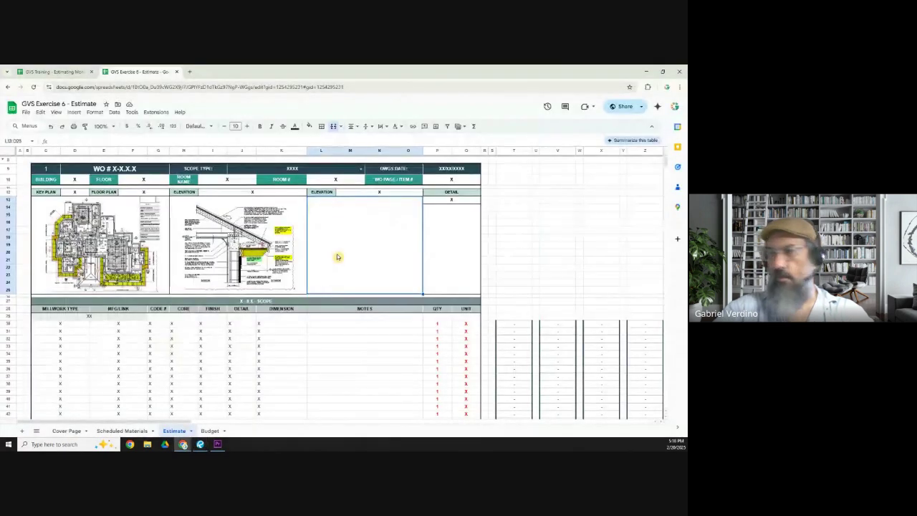
Paste the captured outlooker detail and put the image inside the merged elevation cell L13:O25
key("ctrl+v")
right_click(499, 204)
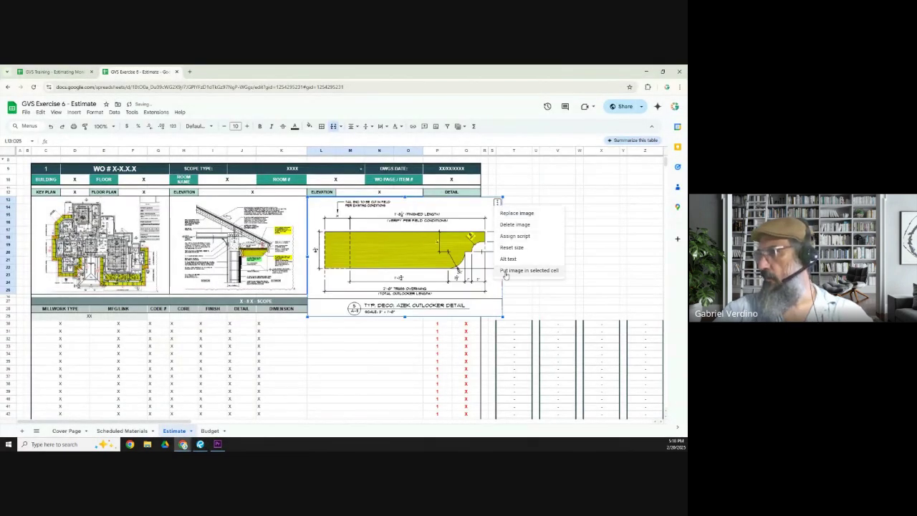
left_click(504, 272)
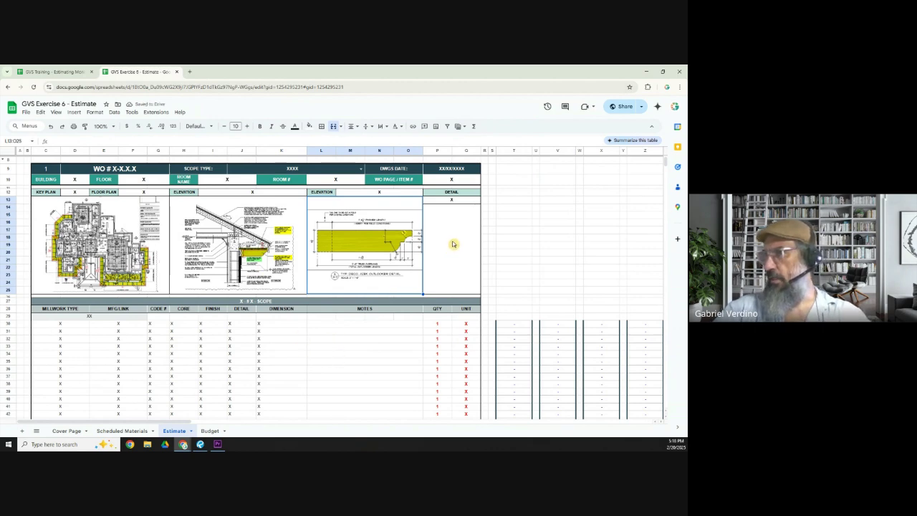
Clear the detail boxes in P13:Q25 and try merging them with the outlooker image cell L13:O25
left_click(440, 215)
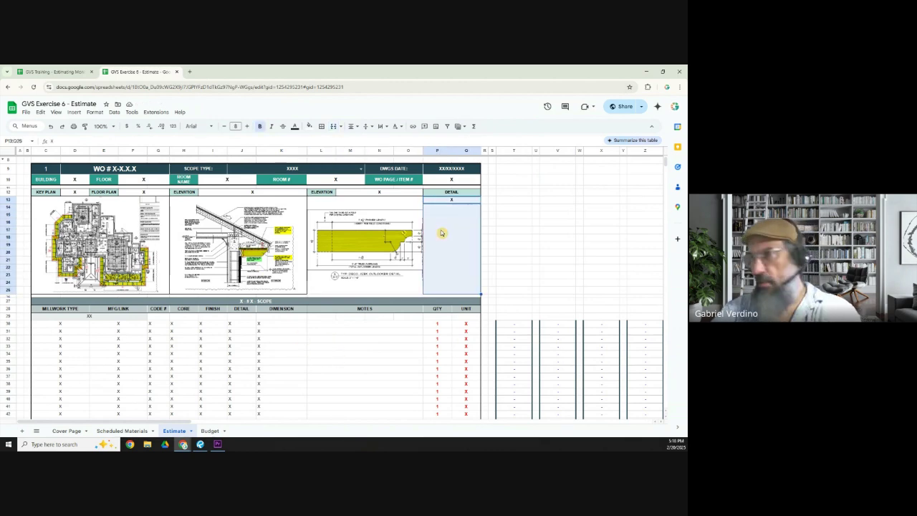
left_click(384, 232)
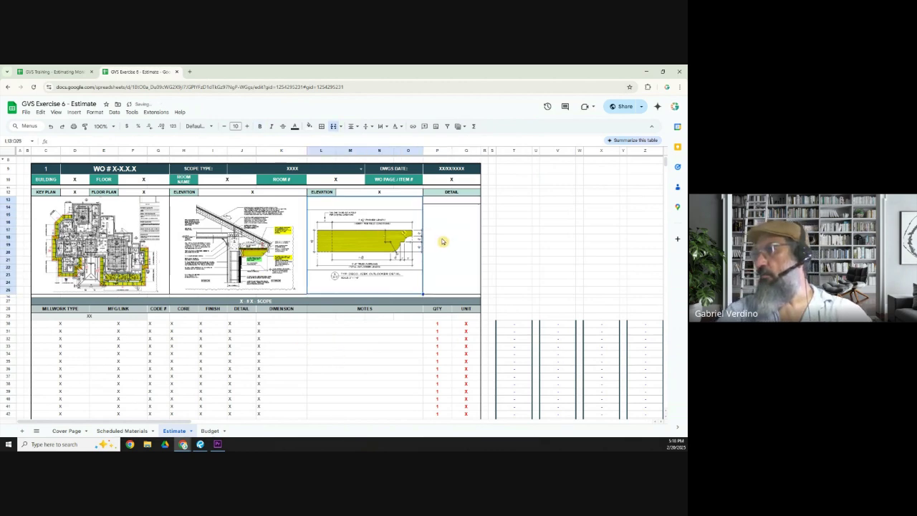
left_click(334, 126)
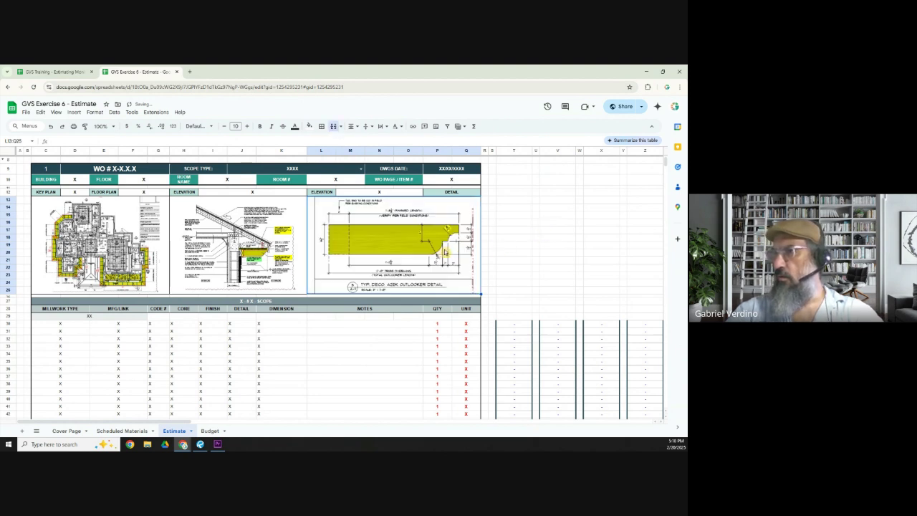
key("ctrl+z")
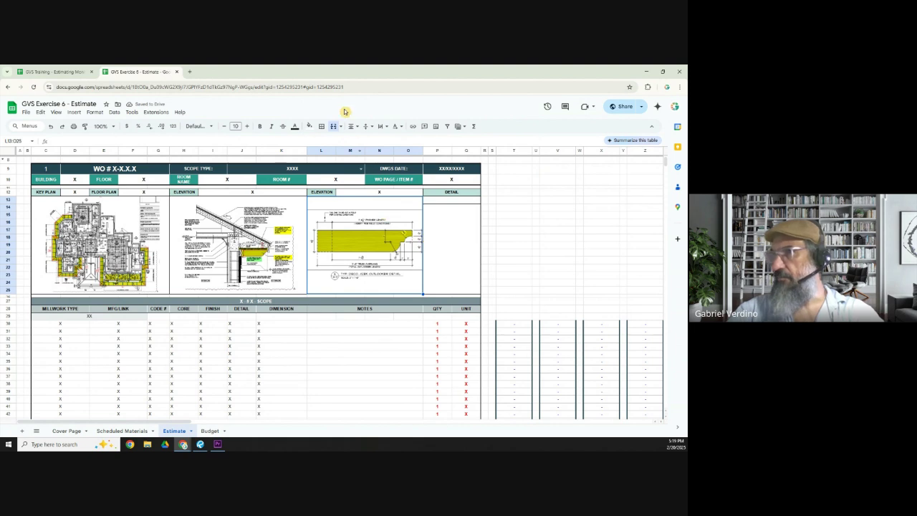
Unmerge the elevation cell L13:O25 and move its outlooker image to N13
left_click(333, 127)
left_click(320, 203)
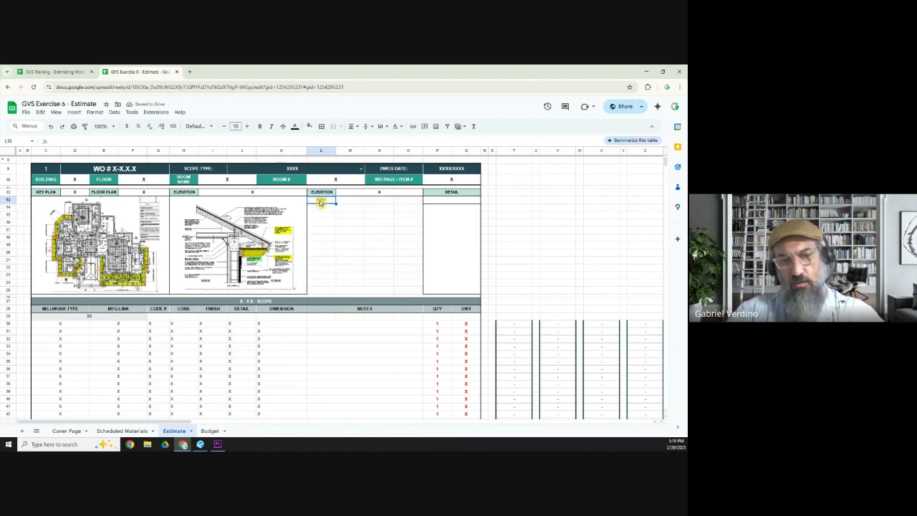
left_click_drag(325, 204, 378, 205)
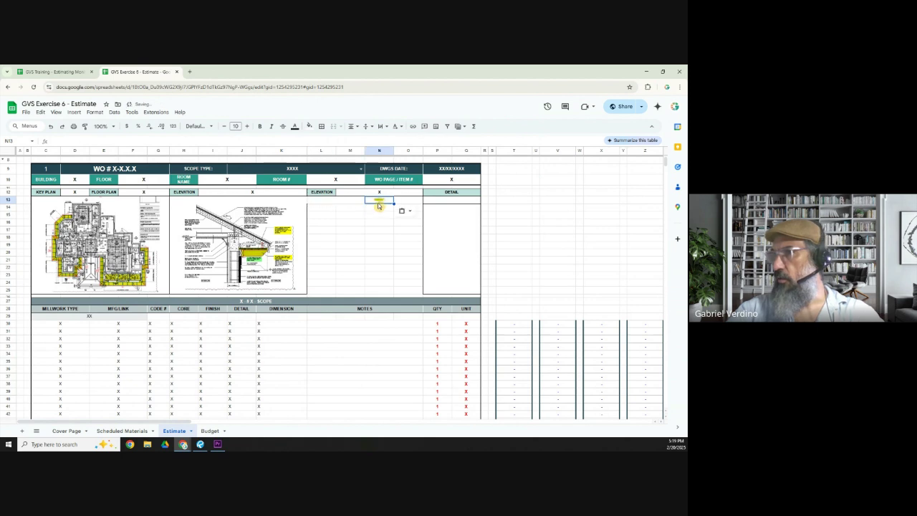
Merge N13:Q25 for the outlooker image and H13:M25 for the eave detail image
left_click(450, 276, "shift")
left_click(332, 127)
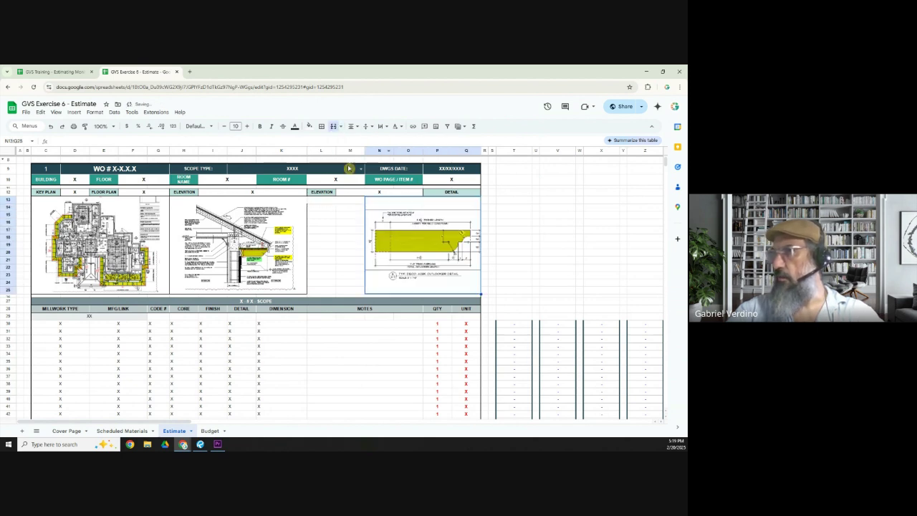
left_click(276, 231)
left_click(349, 292, "shift")
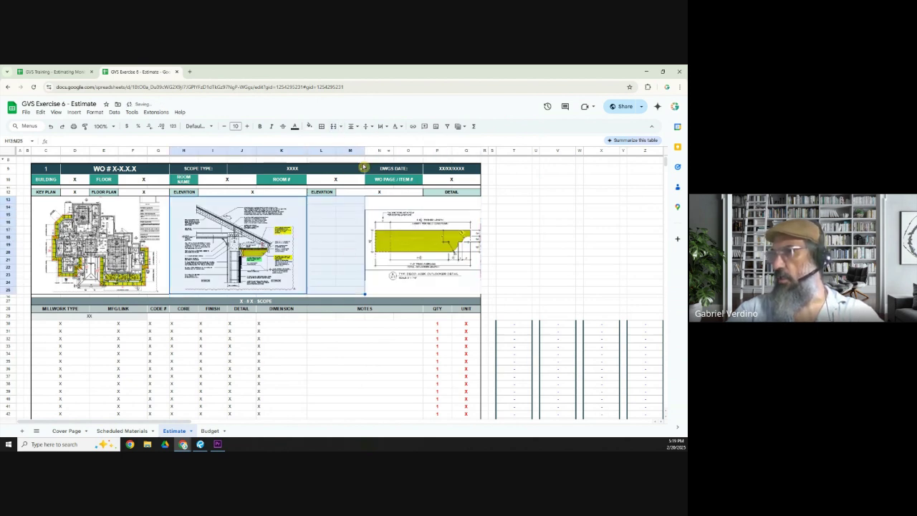
left_click(333, 127)
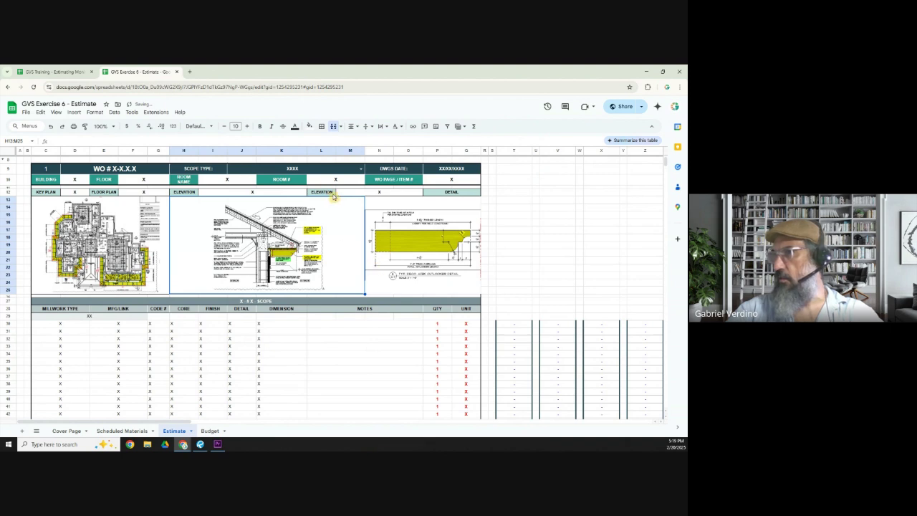
Move the second elevation label and its value to N12:O12, replacing the DETAIL heading, and merge the value cell across O12:Q12
left_click(379, 197)
left_click(333, 127)
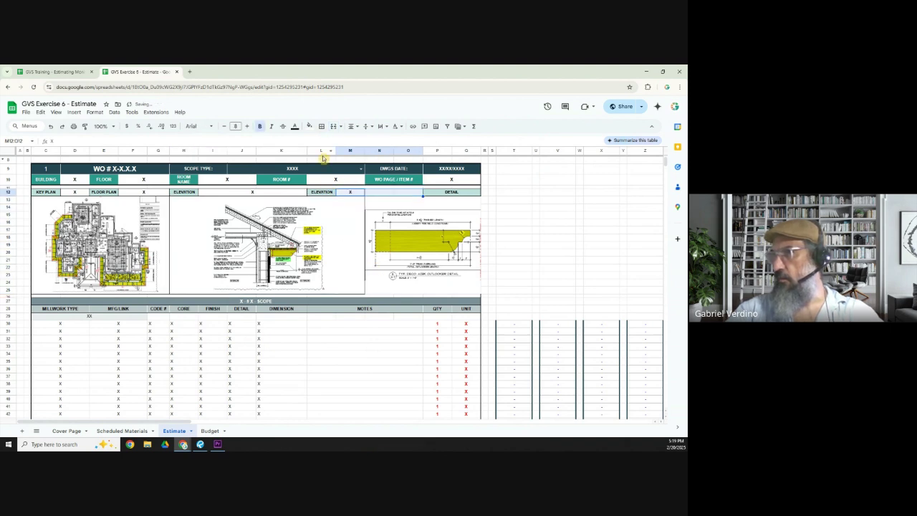
left_click(331, 194)
left_click(430, 195)
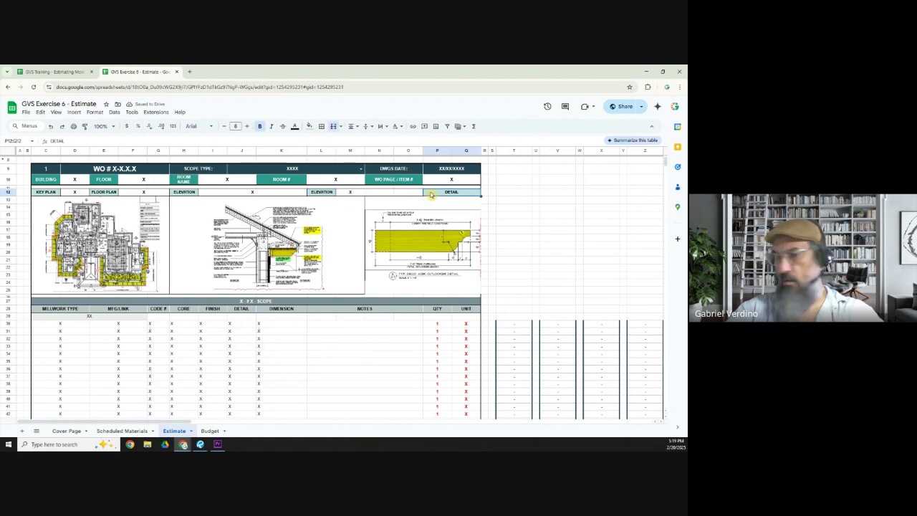
left_click_drag(329, 193, 431, 194)
left_click(435, 194, "shift")
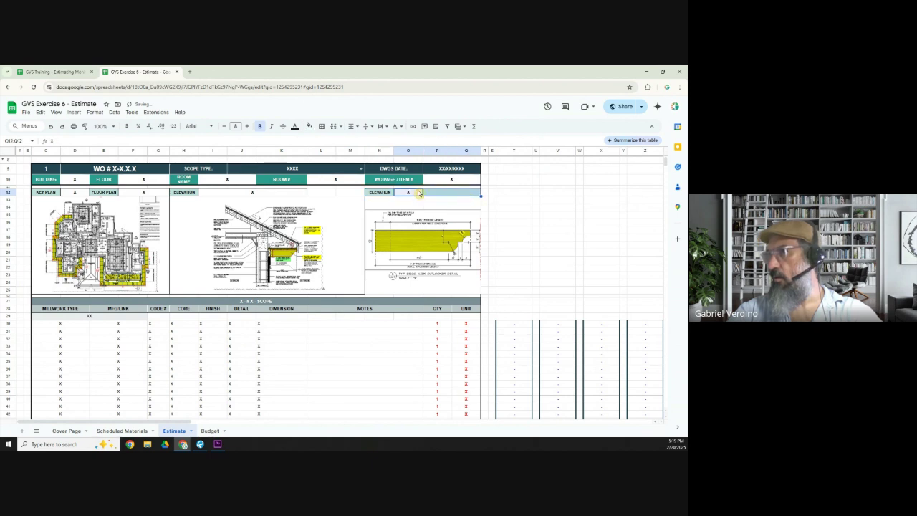
left_click(333, 126)
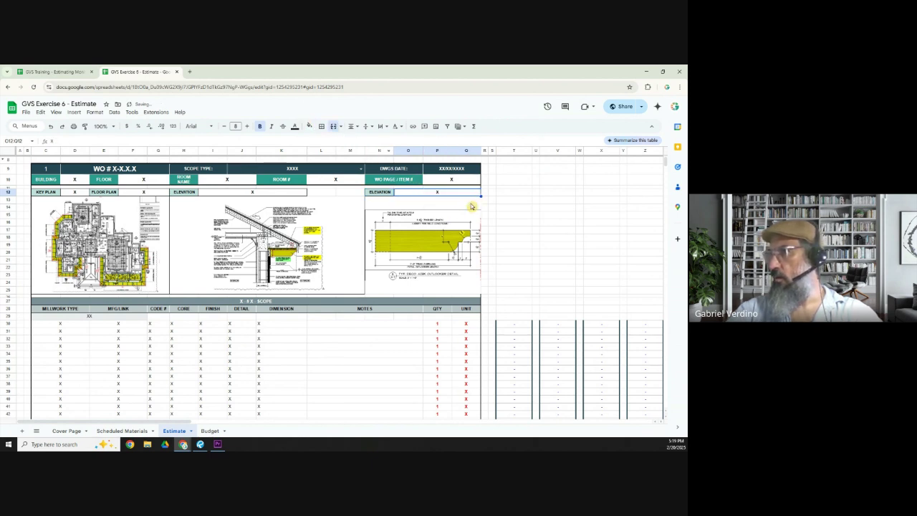
Add a right border to the outlooker elevation block N12:Q26 and choose its line style
left_click(475, 299, "shift")
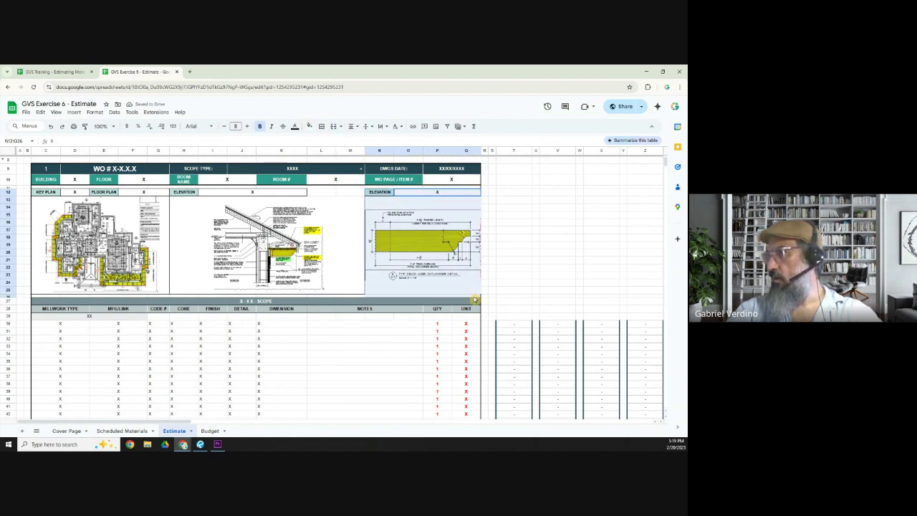
left_click(321, 126)
left_click(350, 153)
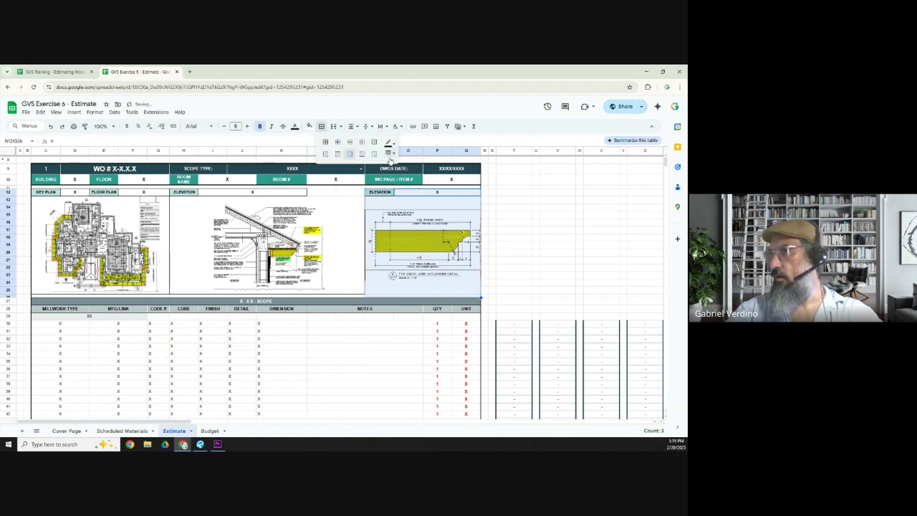
left_click(389, 154)
left_click(405, 173)
left_click(580, 238)
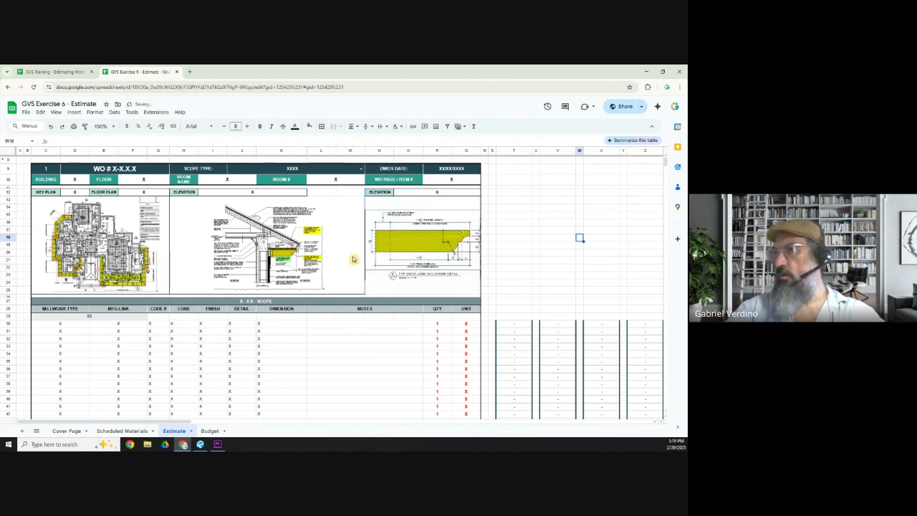
Merge the first elevation label's value cell across I12:M12
left_click(276, 195)
left_click(351, 197, "shift")
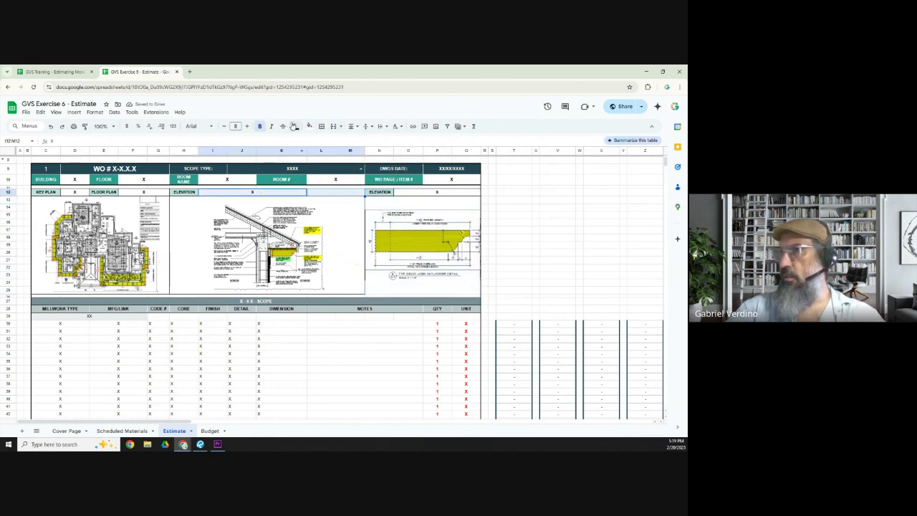
left_click(333, 127)
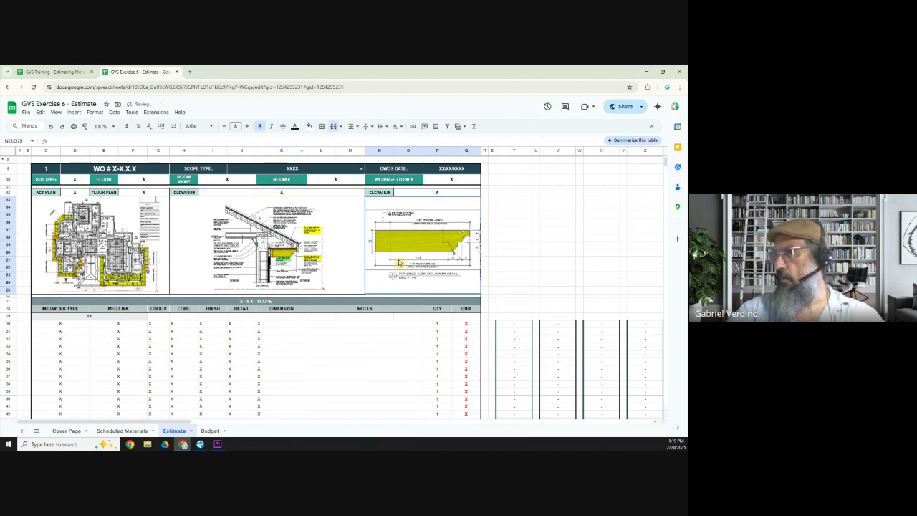
left_click(351, 353)
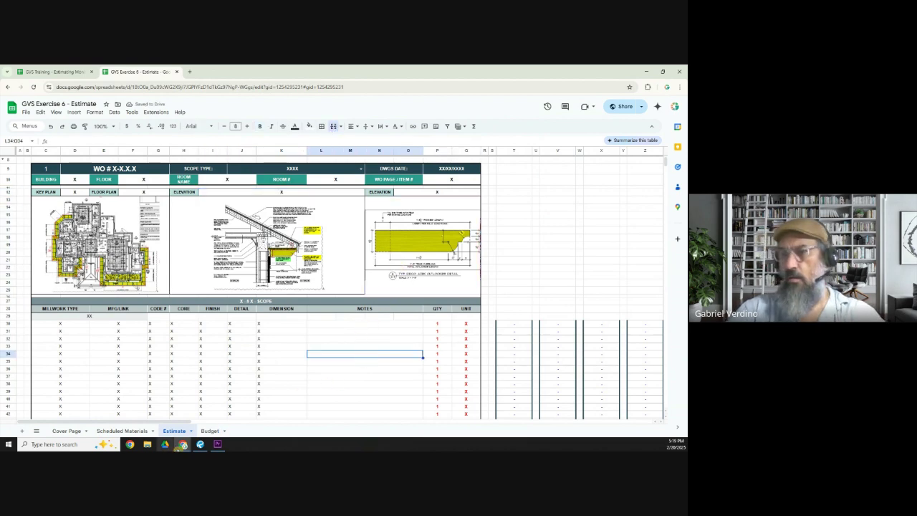
Switch to the Revu drawings, recapture the Azek outlooker detail on sheet A-11, and return to the estimate
left_click(200, 444)
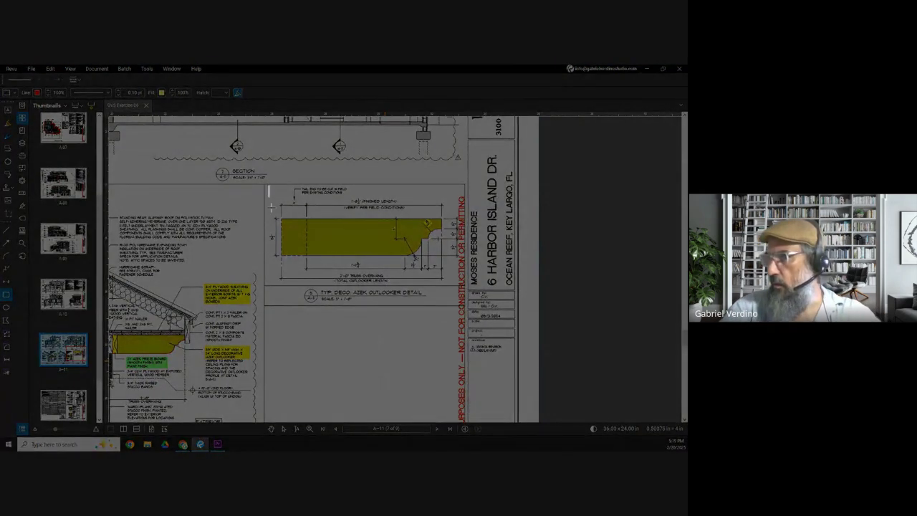
mouse_move(269, 188)
left_mouse_down()
mouse_move(407, 298)
mouse_move(452, 301)
mouse_move(453, 293)
mouse_move(460, 304)
left_mouse_up()
key("alt+Tab")
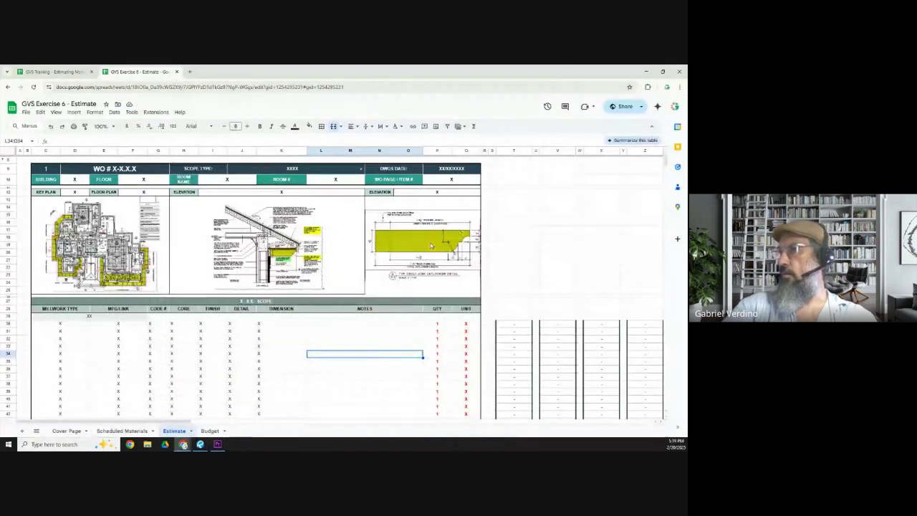
Replace the outlooker image in N13:Q25 with the new snapshot, placed inside the merged cell
left_click(409, 331)
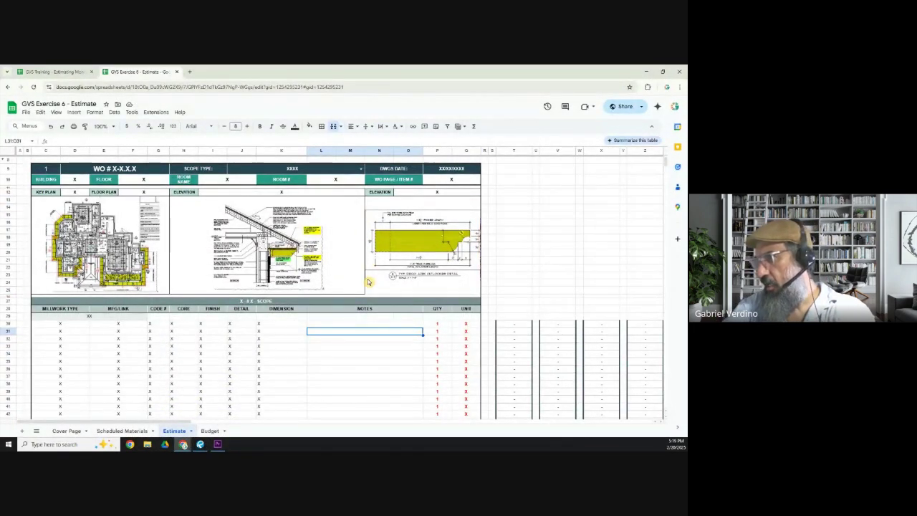
left_click(413, 240)
key("Delete")
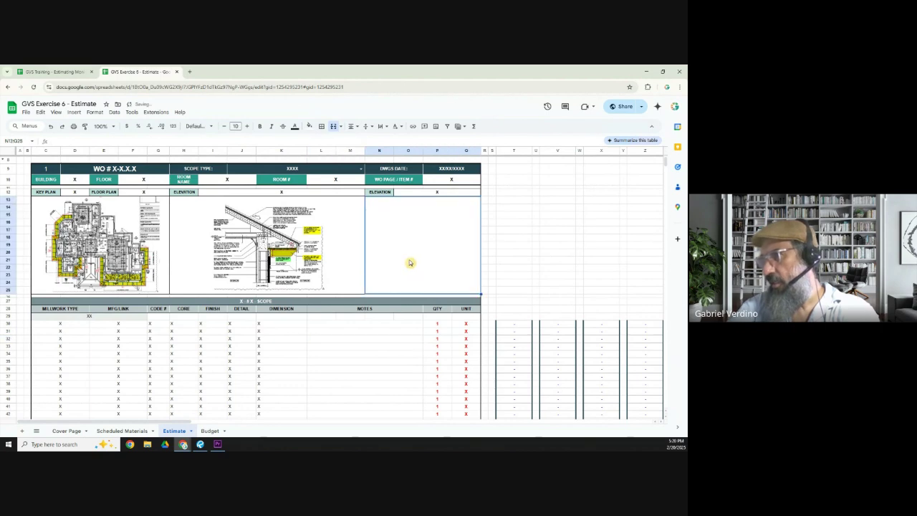
key("ctrl+v")
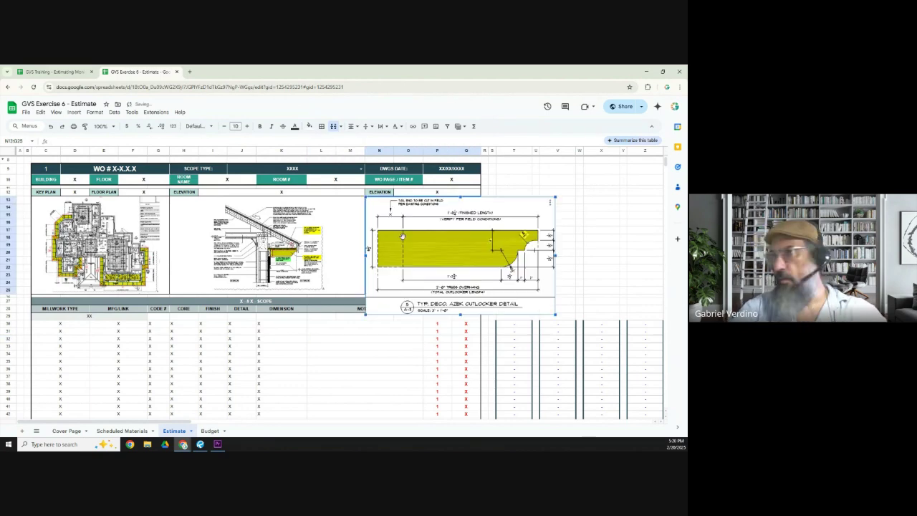
left_click(549, 204)
left_click(566, 272)
left_click(376, 384)
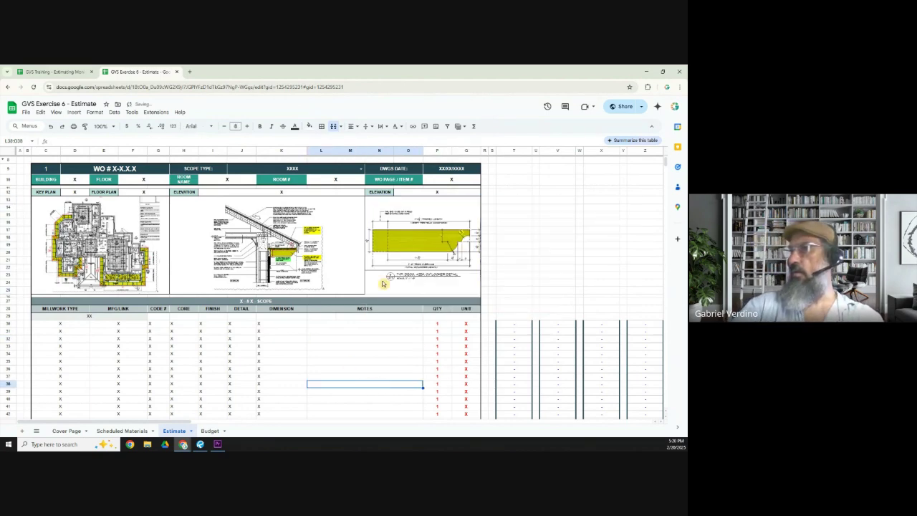
left_click(394, 278)
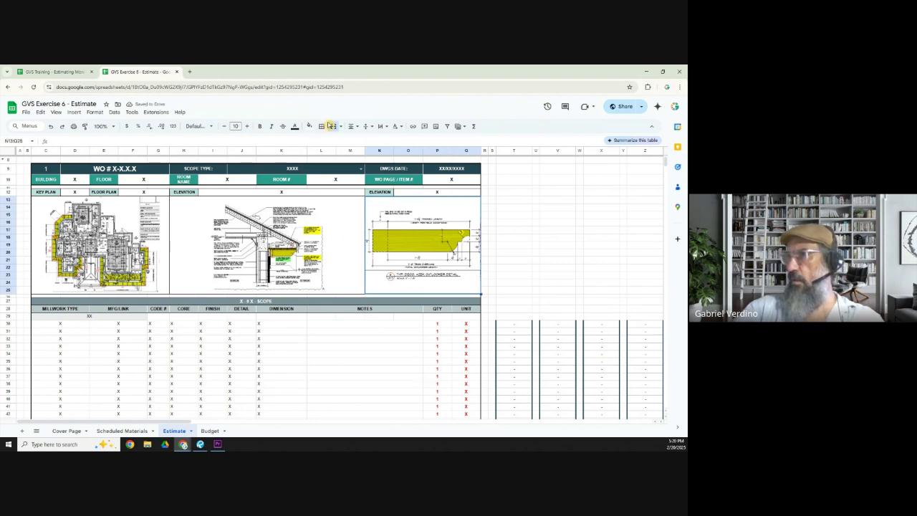
Add a bottom border to the outlooker image cell N13:Q25 and choose its line style
left_click(333, 126)
left_click(362, 155)
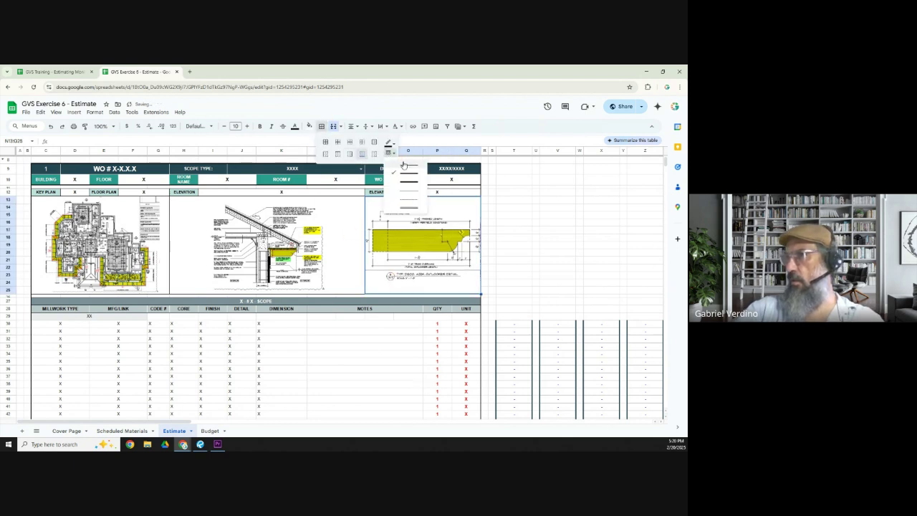
left_click(601, 245)
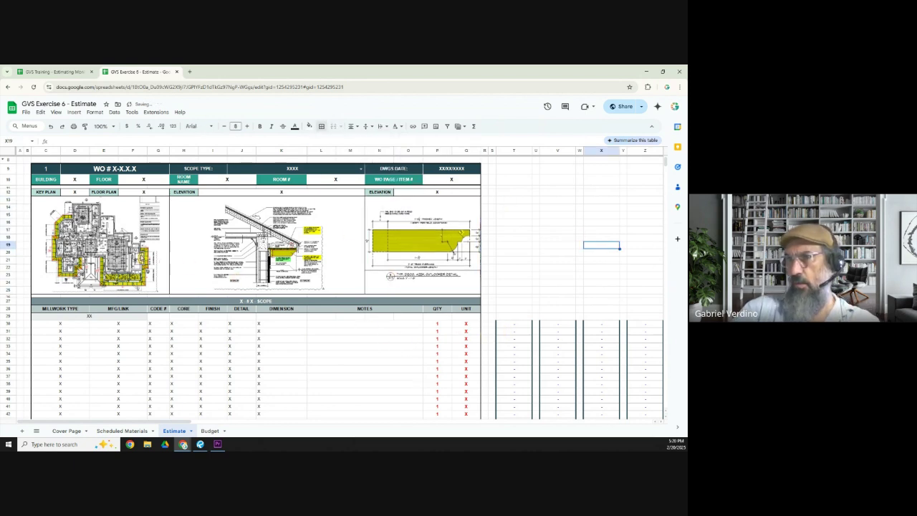
left_click(118, 249)
left_click(246, 241)
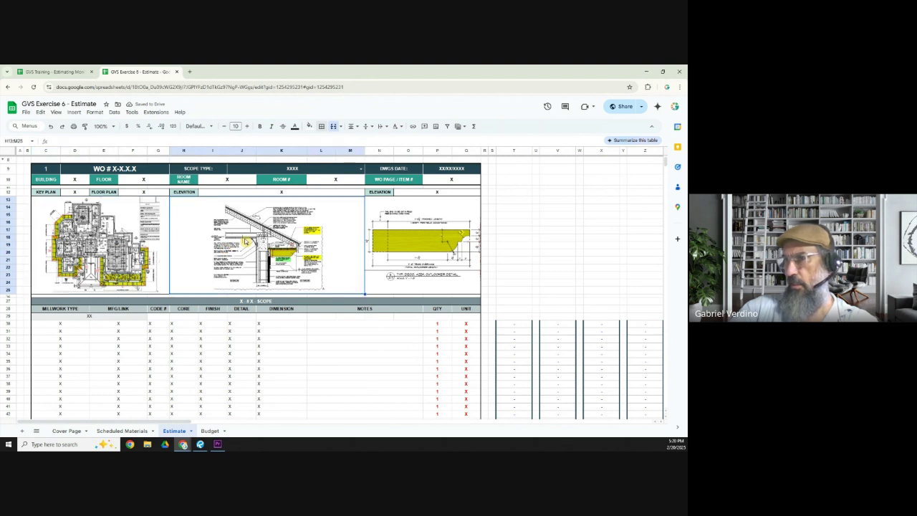
left_click(409, 243)
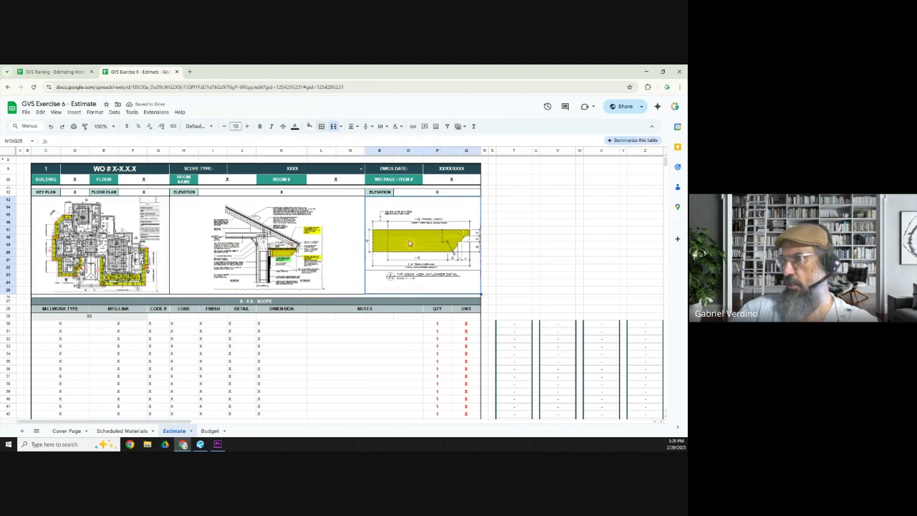
left_click(328, 355)
Set both the building and the floor to 1 in the work order header
left_click(74, 181)
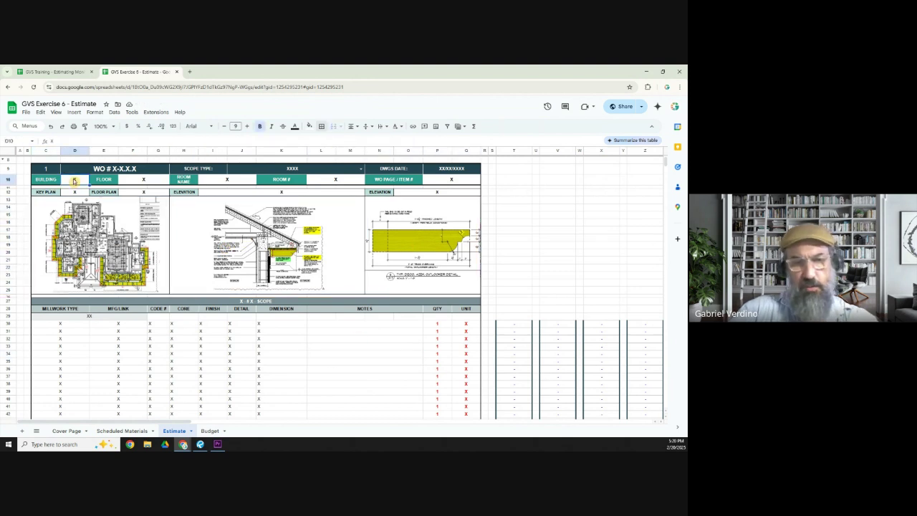
type("1")
left_click(152, 181)
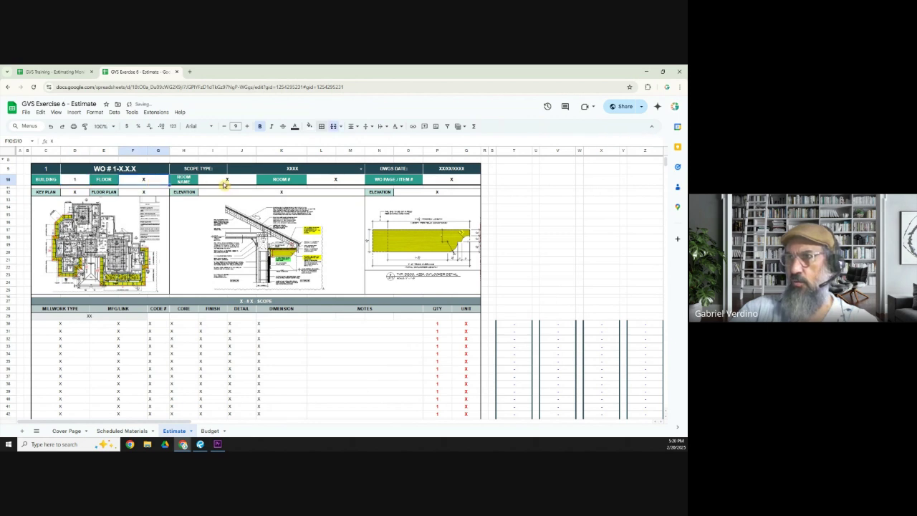
type("1")
Enter EXTERIOR as the room name and 100 as the room number
left_click(227, 183)
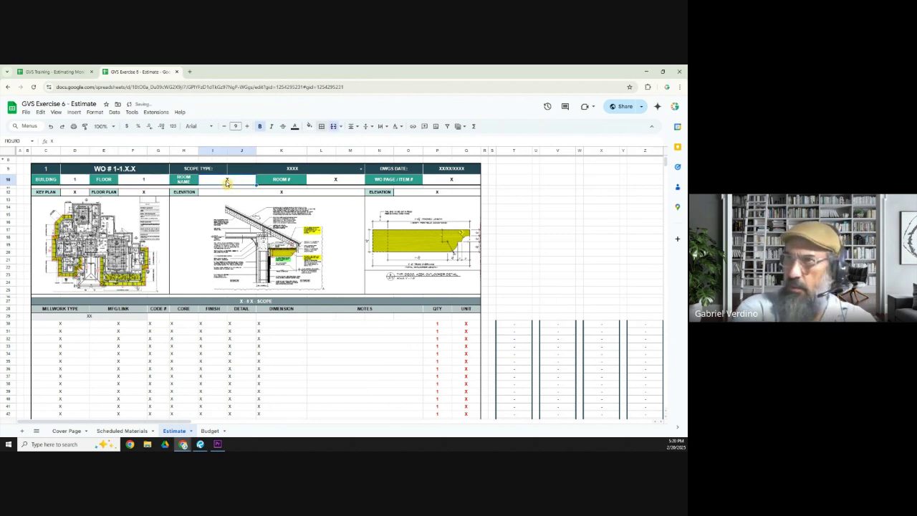
type("SC")
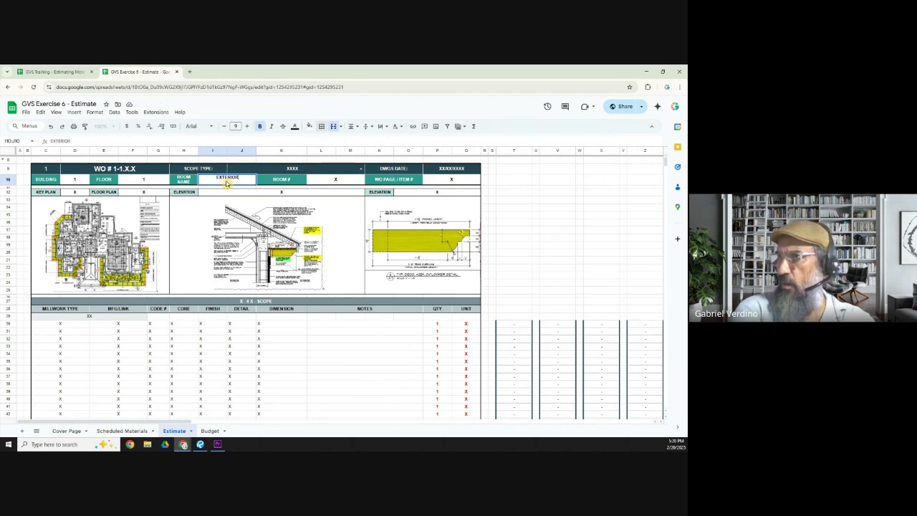
key("Tab")
key("Tab")
type("1")
key("Tab")
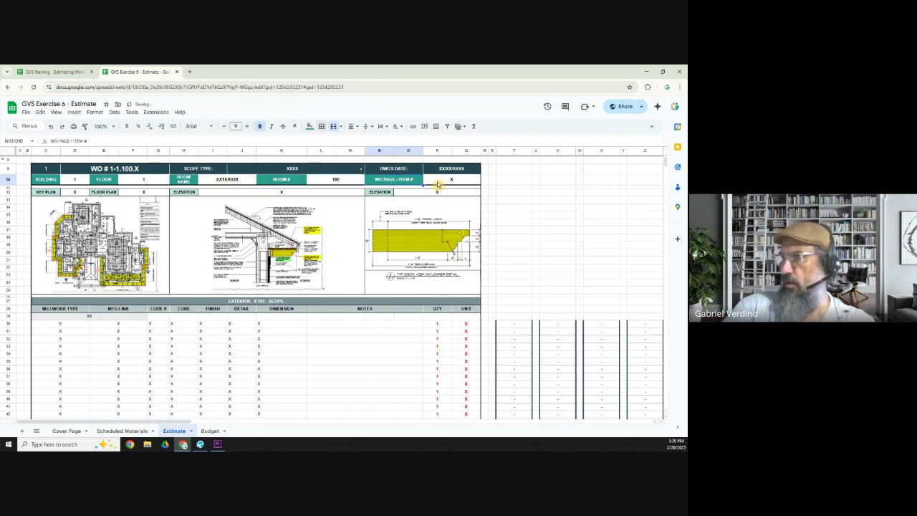
Set the WO page / item number to 1
key("Tab")
type("1")
key("Tab")
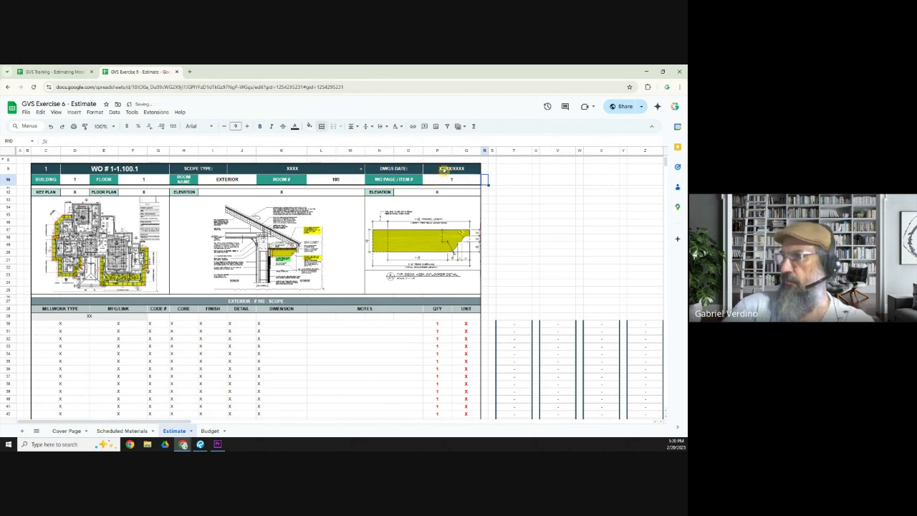
Check the title block date on sheet A-11 in Revu, and enter 05/03/2024 as the drawings date in the estimate
left_click(444, 169)
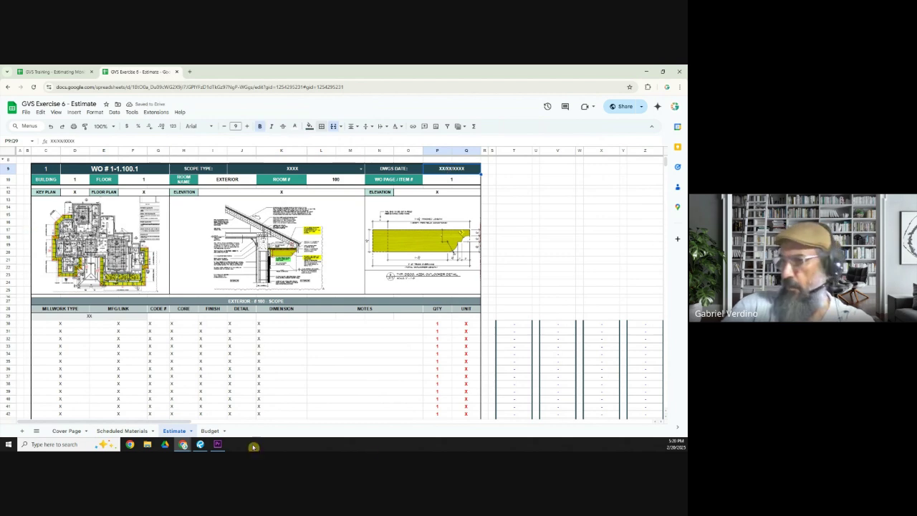
left_click(200, 445)
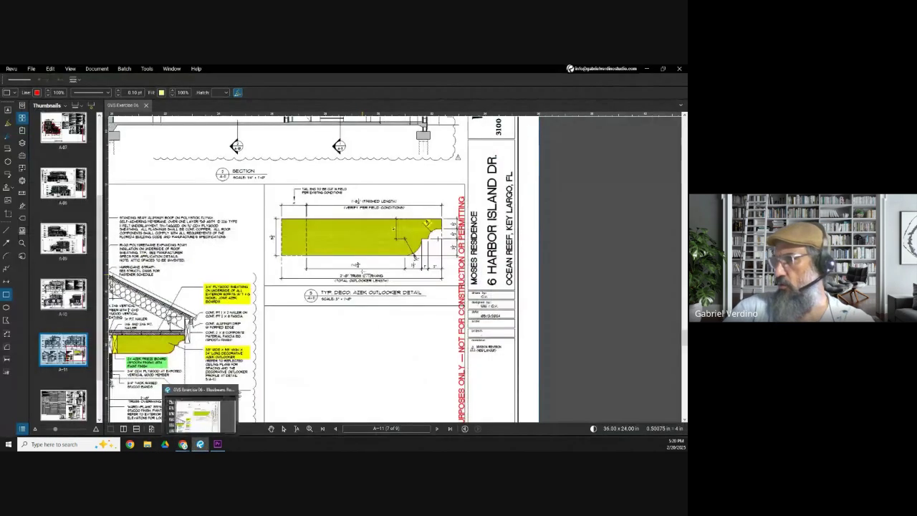
scroll(309, 159, "up", 3)
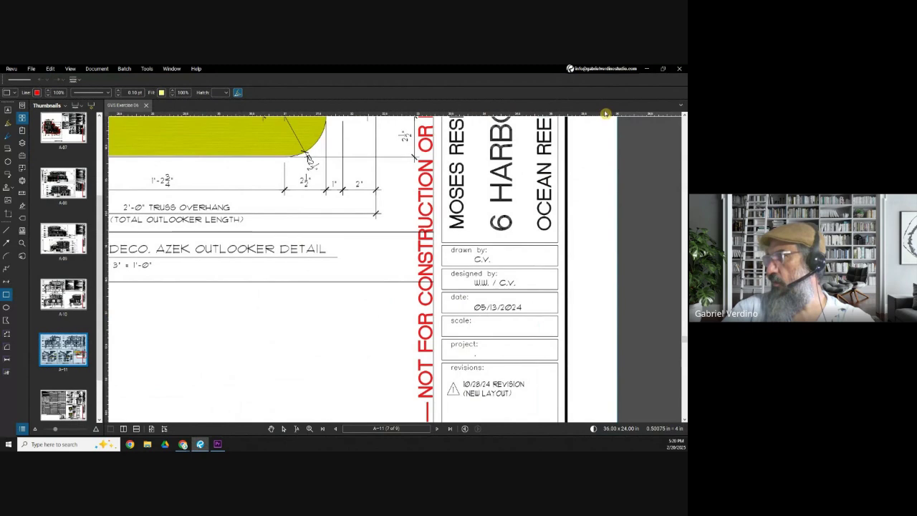
left_click(647, 68)
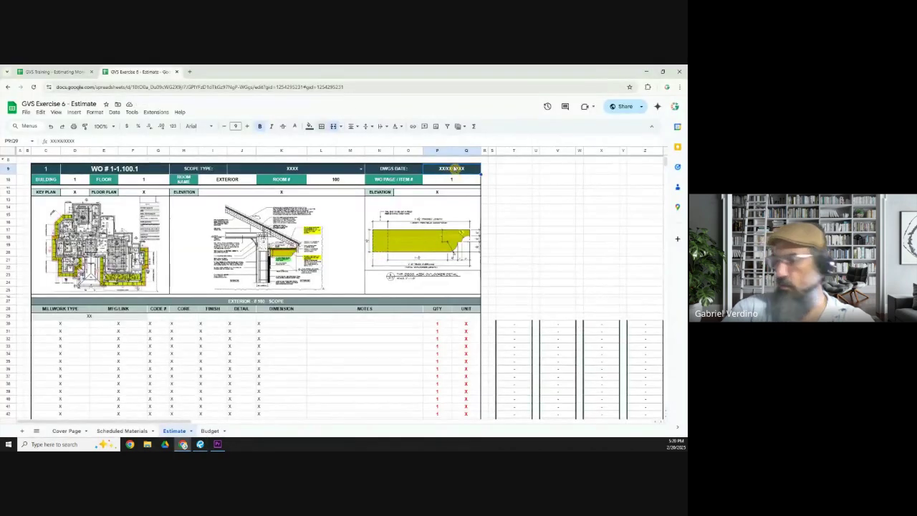
type("05/03/2024")
Set the work order's scope type to MATERIALS AND INSTALLATION
left_click(341, 166)
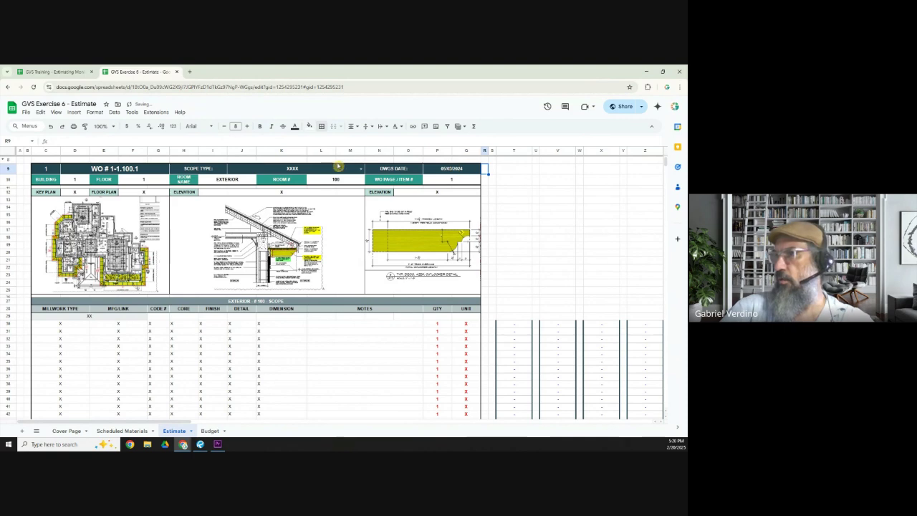
left_click(359, 169)
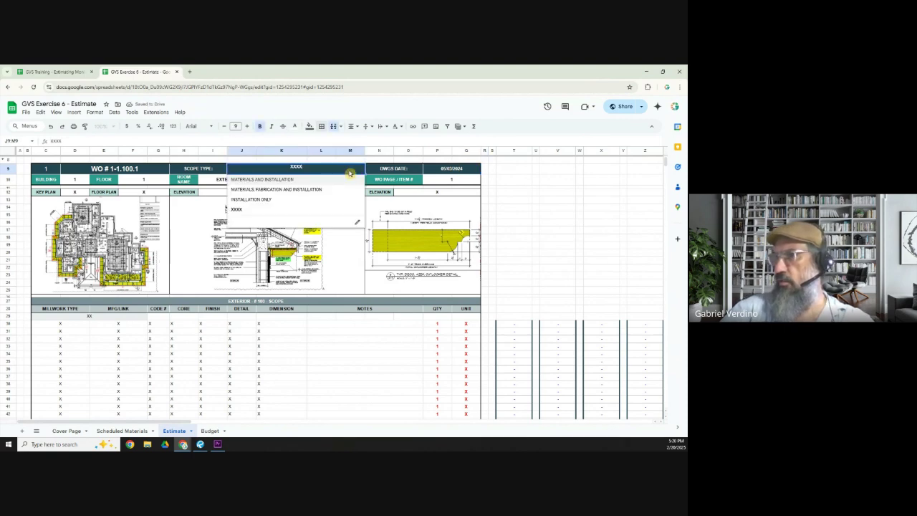
left_click(289, 179)
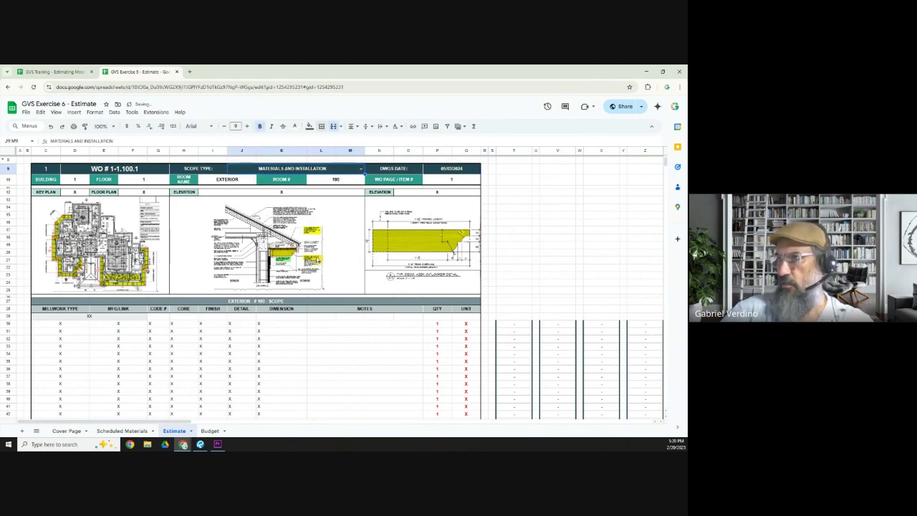
left_click(525, 269)
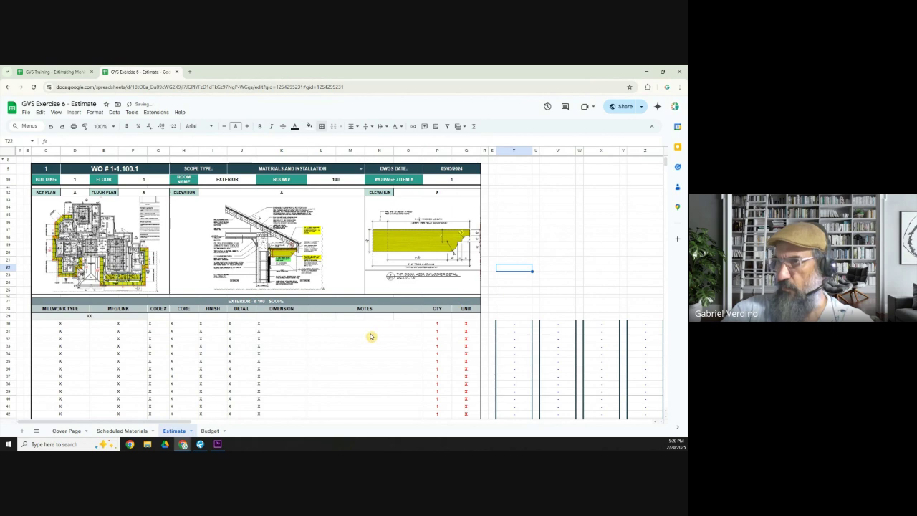
left_click(115, 171)
Switch to the Revu drawings, check the plan's reference on sheet A-06, and return to the estimate
left_click(77, 193)
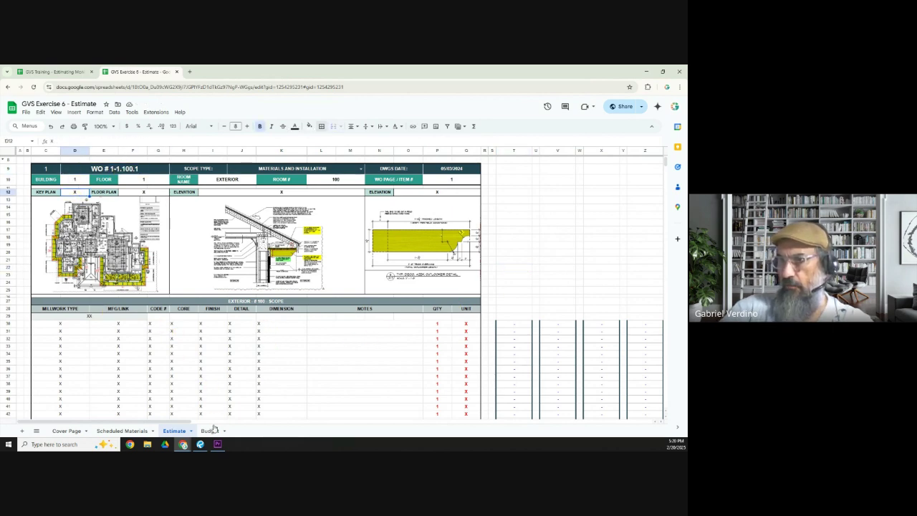
left_click(199, 444)
scroll(239, 227, "down", 5)
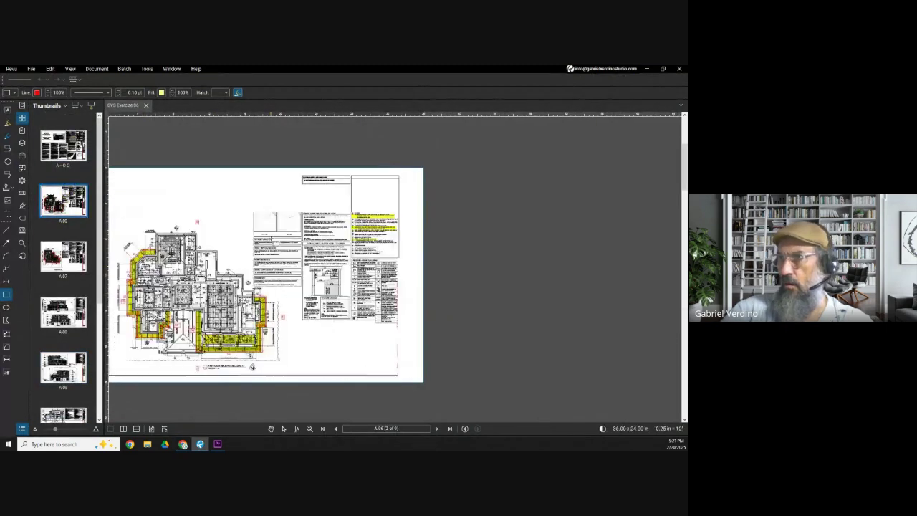
scroll(388, 379, "up", 4)
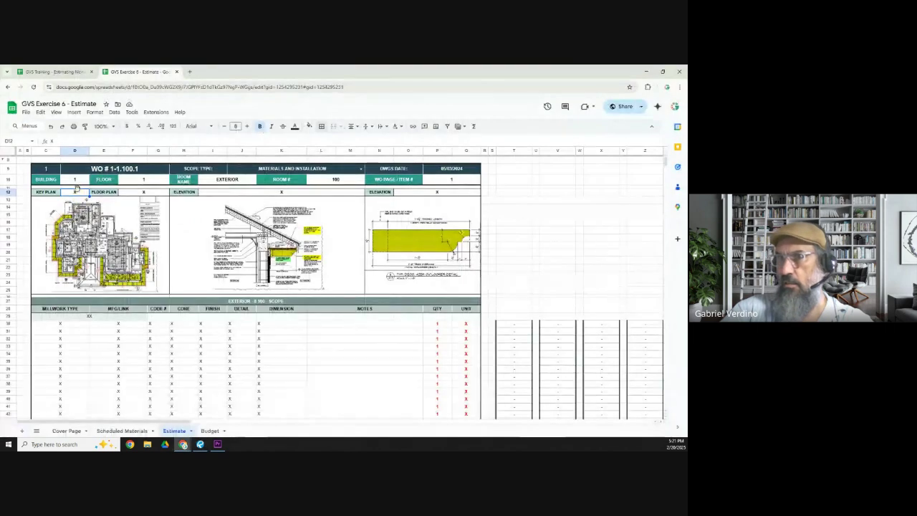
Clear the floor plan label and its value, and merge D12:G12 into one key plan value cell
left_click_drag(106, 193, 131, 194)
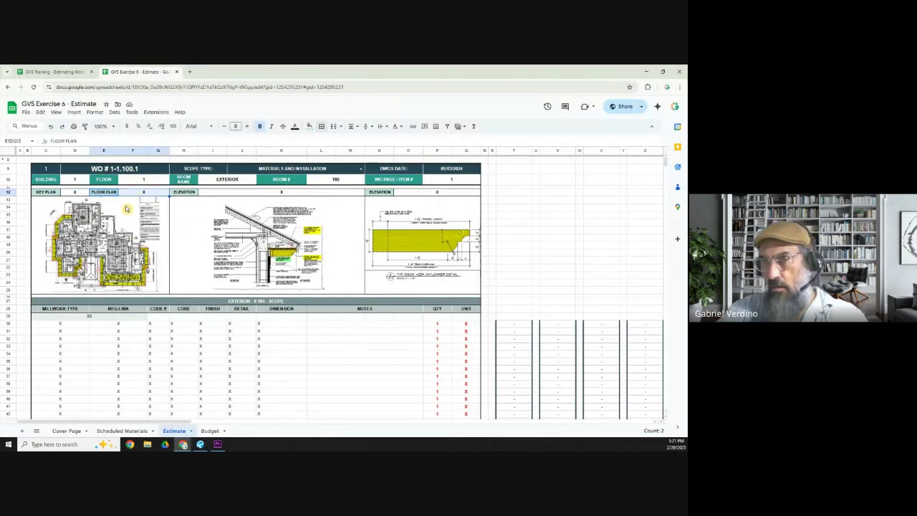
key("Delete")
left_click(86, 195)
left_click(157, 195, "shift")
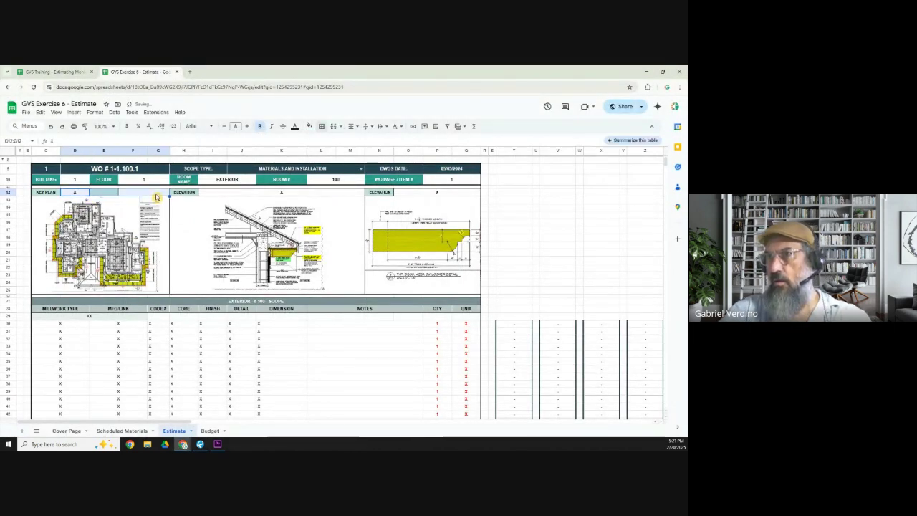
left_click(333, 126)
Enter A-06/1 as the key plan reference and rename the first elevation label in H12 to SECTION
double_click(114, 195)
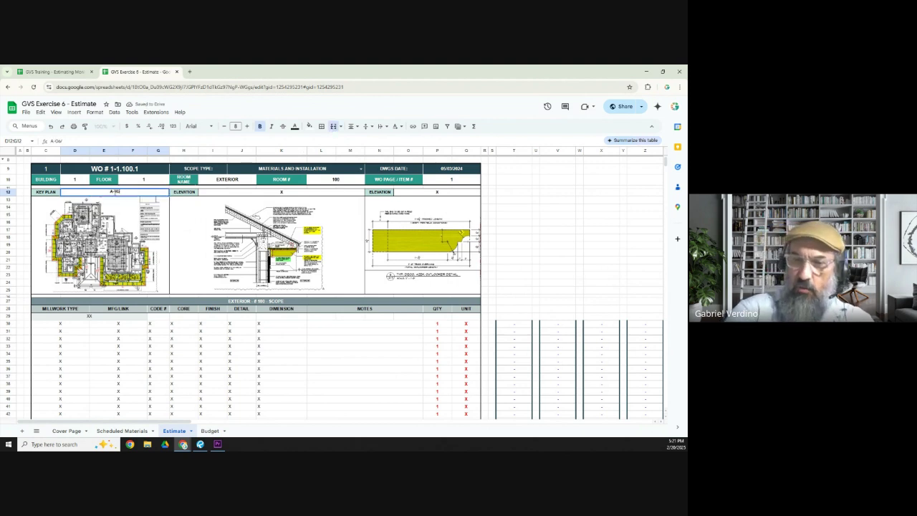
key("Tab")
left_click(250, 194, "shift")
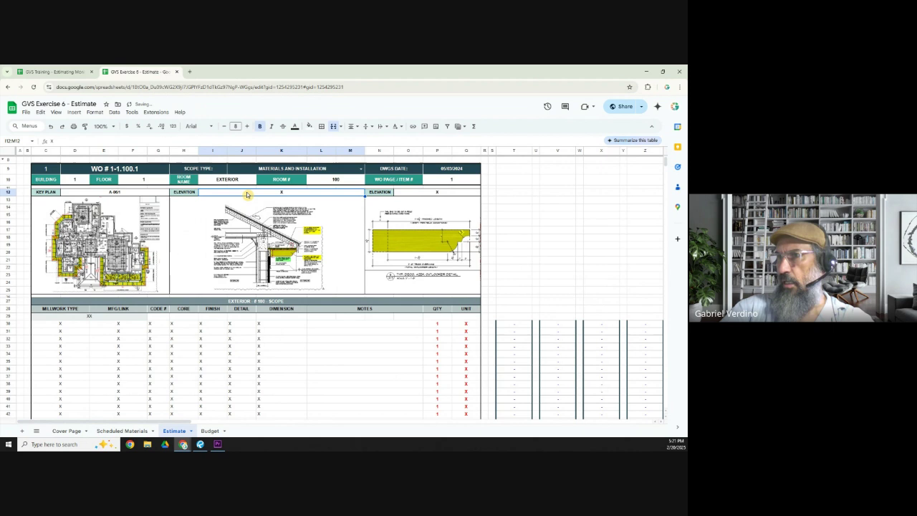
left_click(188, 195)
type("SEC")
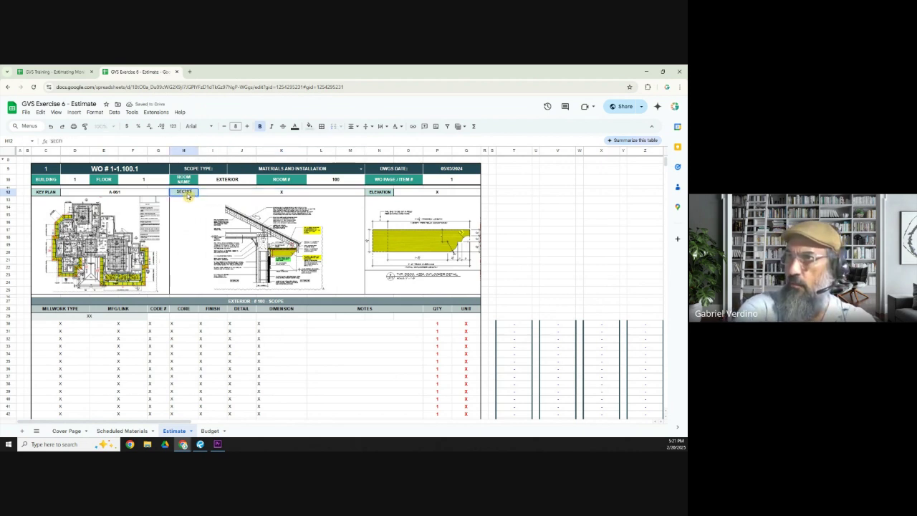
Look up the eave detail's reference on sheet A-11 in Revu, and enter A-11/3 as the section reference in the estimate
left_click(200, 444)
scroll(297, 275, "down", 5)
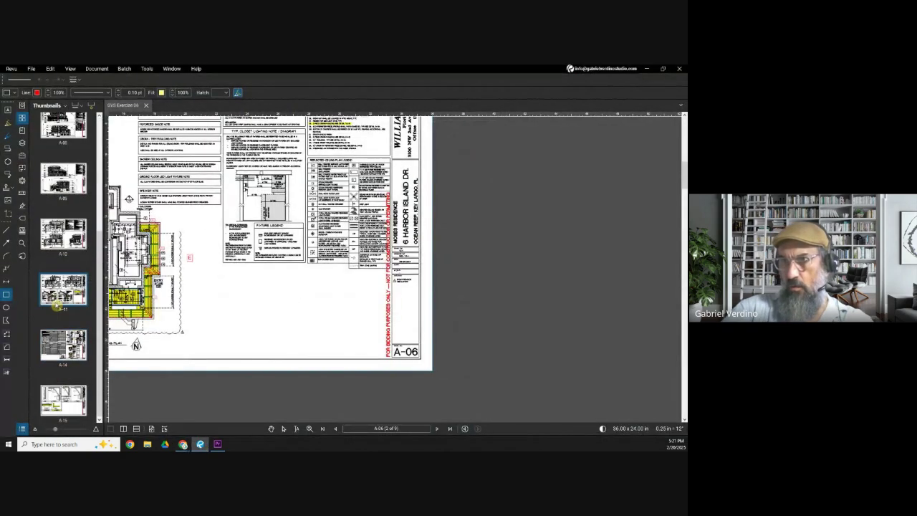
scroll(289, 290, "down", 2)
scroll(428, 352, "up", 5)
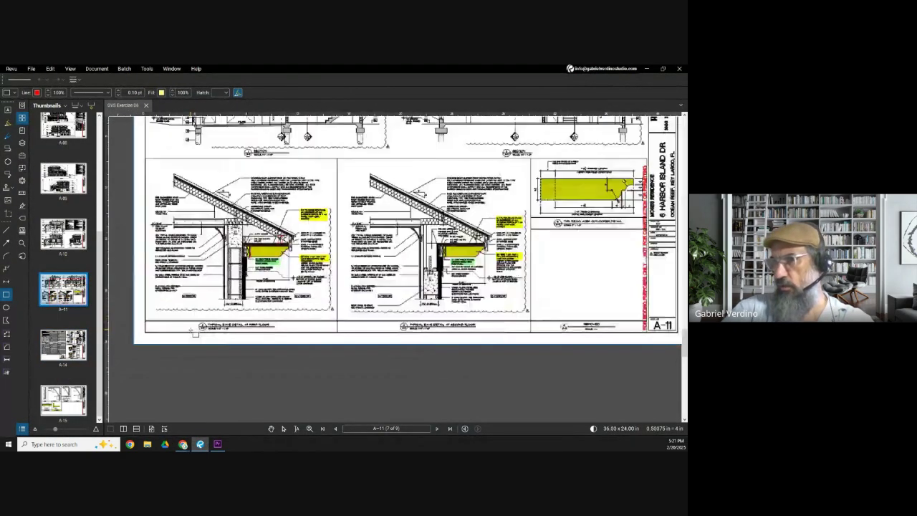
left_click(646, 68)
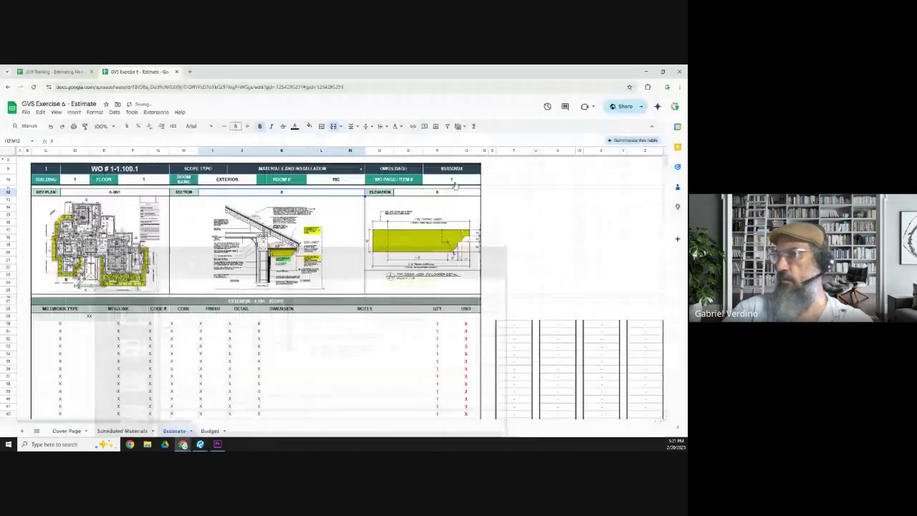
left_click(234, 195)
type("A")
type("-1")
type("1/3")
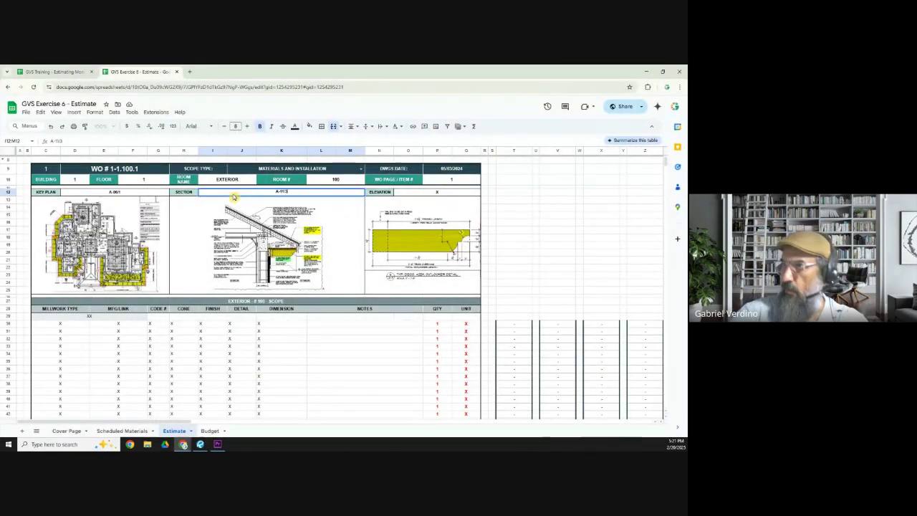
key("Tab")
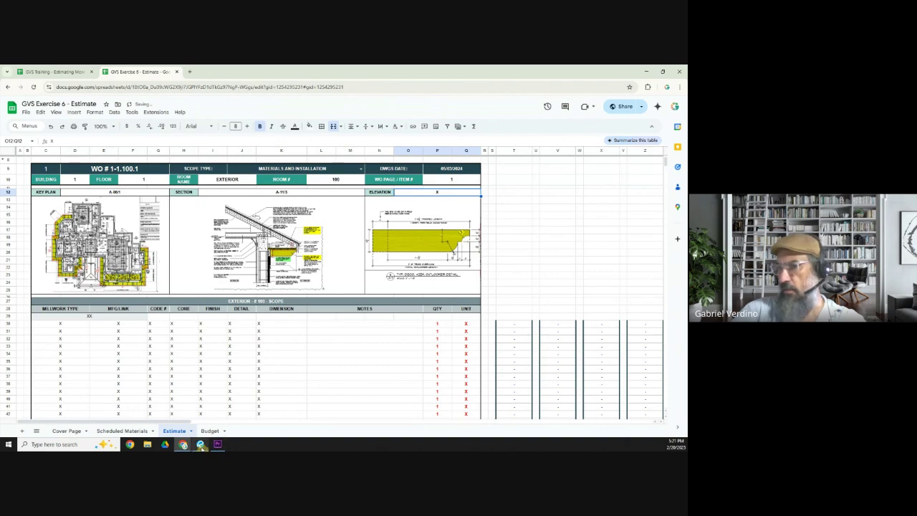
Check the Azek outlooker detail's number on sheet A-11 in Revu, and enter A-11/6 as the elevation reference in the estimate
left_click(200, 444)
scroll(430, 251, "down", 2)
scroll(337, 298, "up", 3)
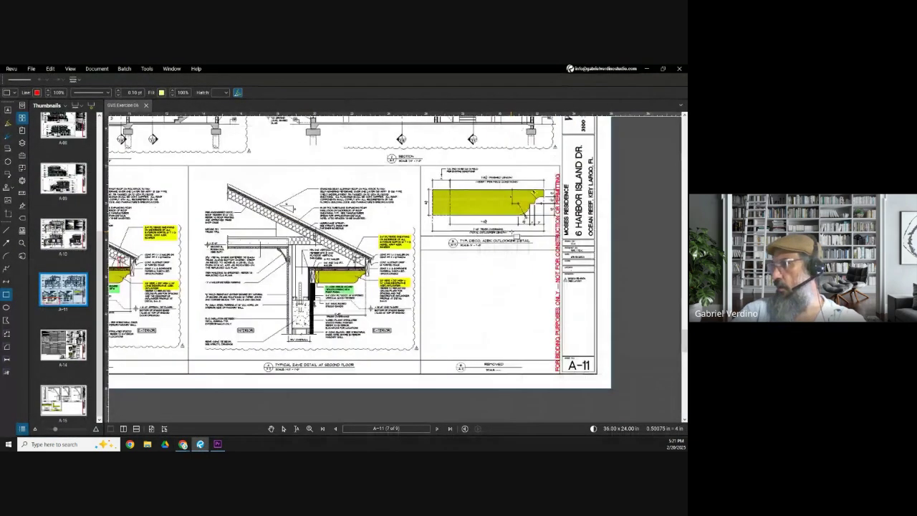
scroll(462, 377, "up", 2)
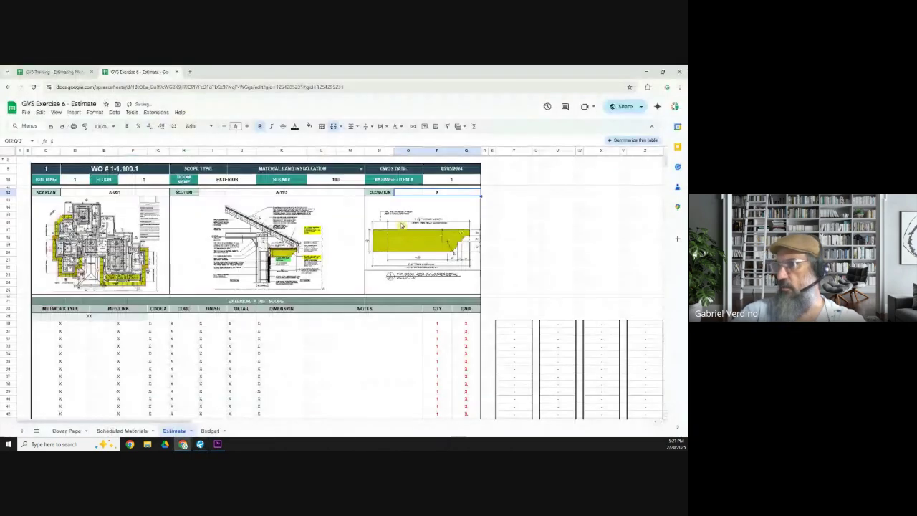
left_click(646, 69)
type("A-11/6")
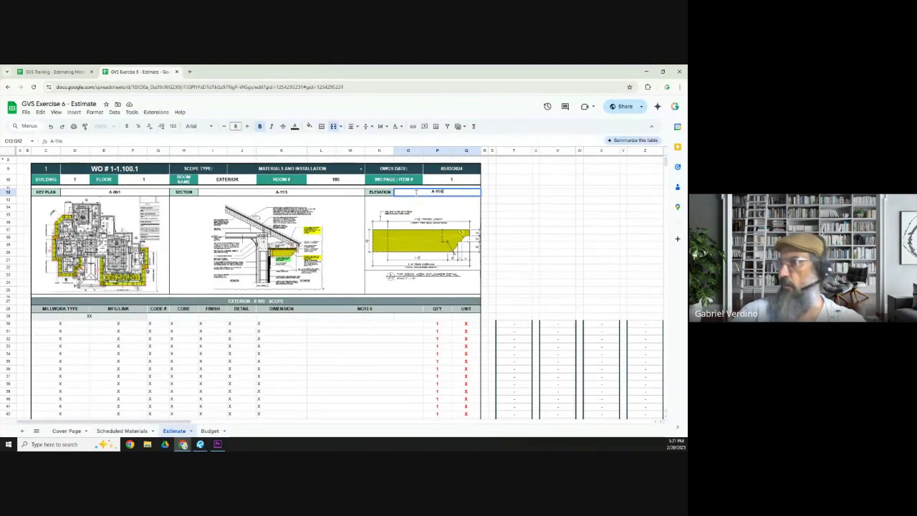
left_click(548, 232)
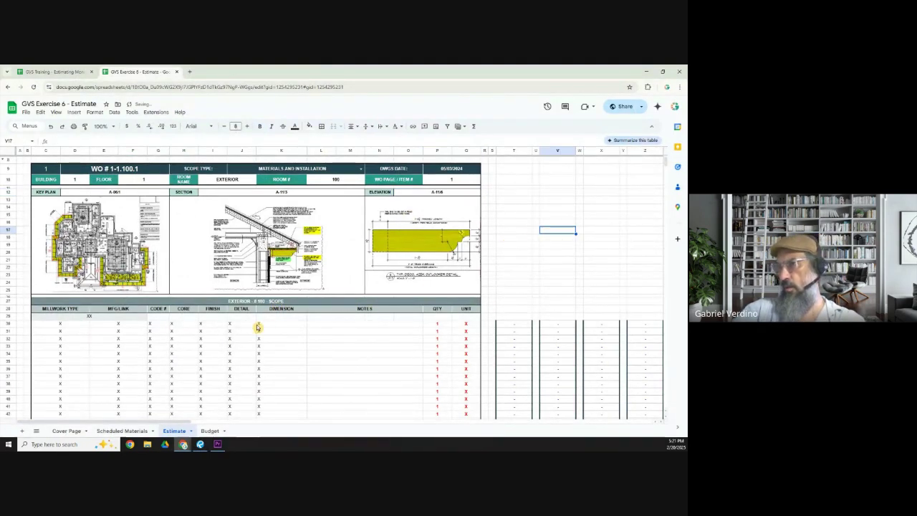
Replace SCOPE with EXTERIOR CLADDING in work order 1's scope heading formula, and name the first item group SOFFIT
double_click(152, 303)
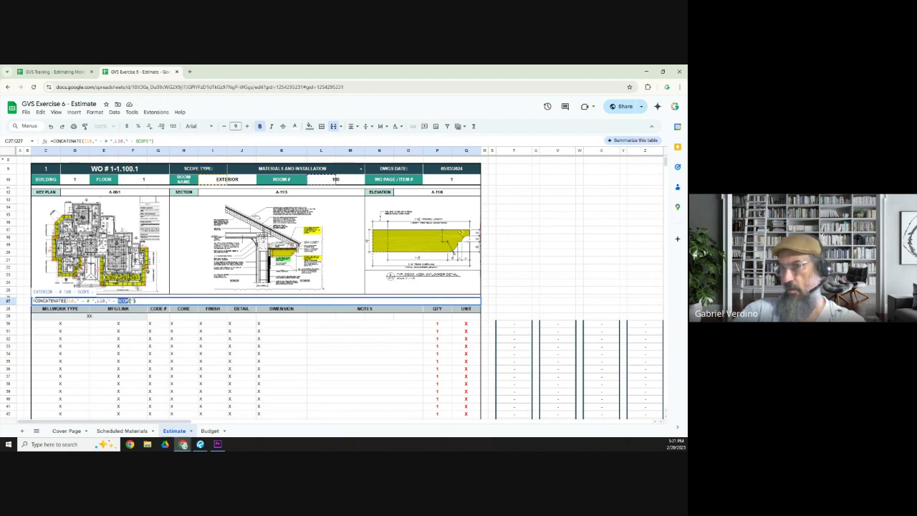
type("EXTERIOR CLADDING")
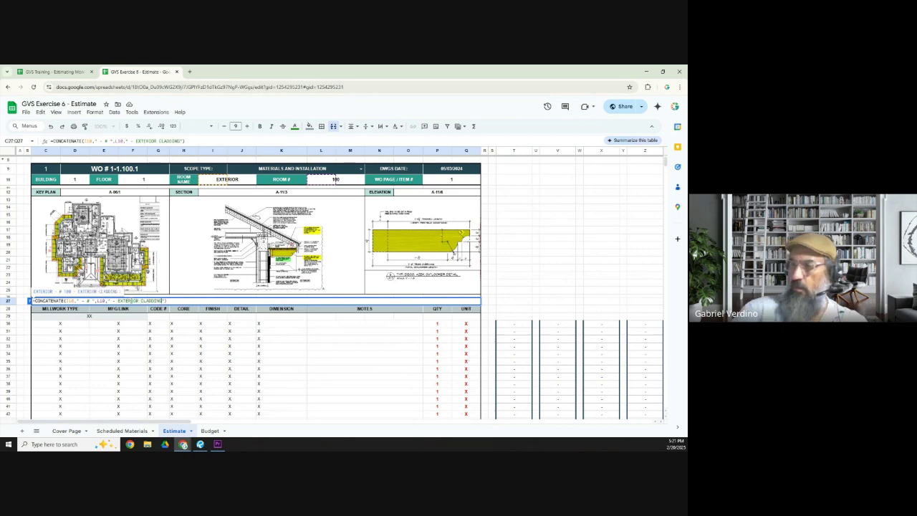
left_click(306, 370)
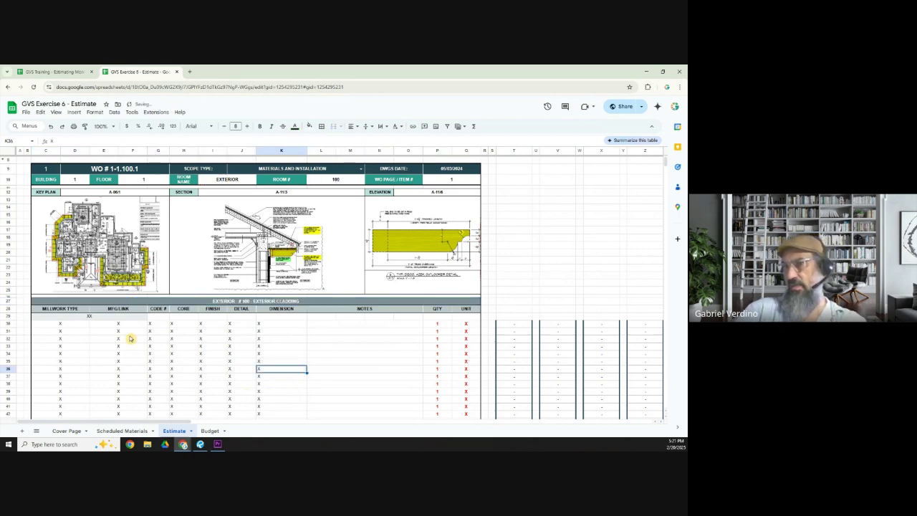
left_click(105, 318)
type("SO")
key("Tab")
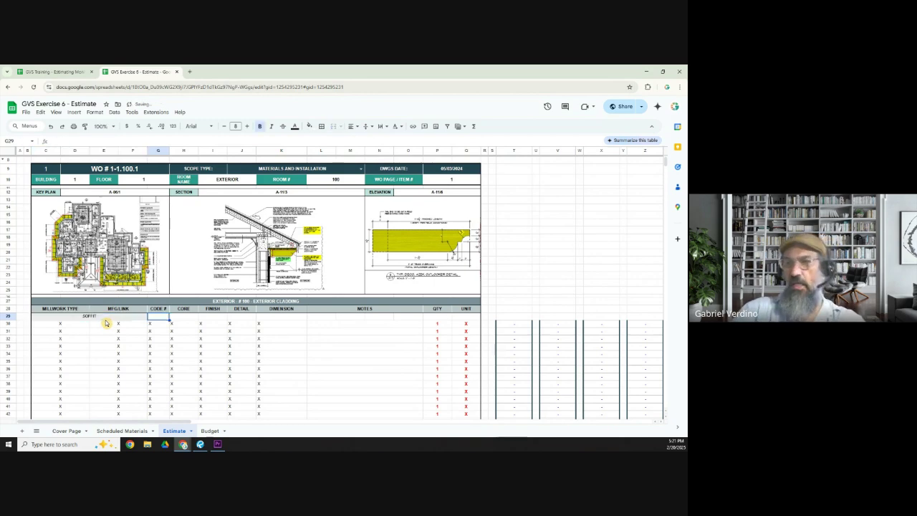
scroll(87, 378, "down", 3)
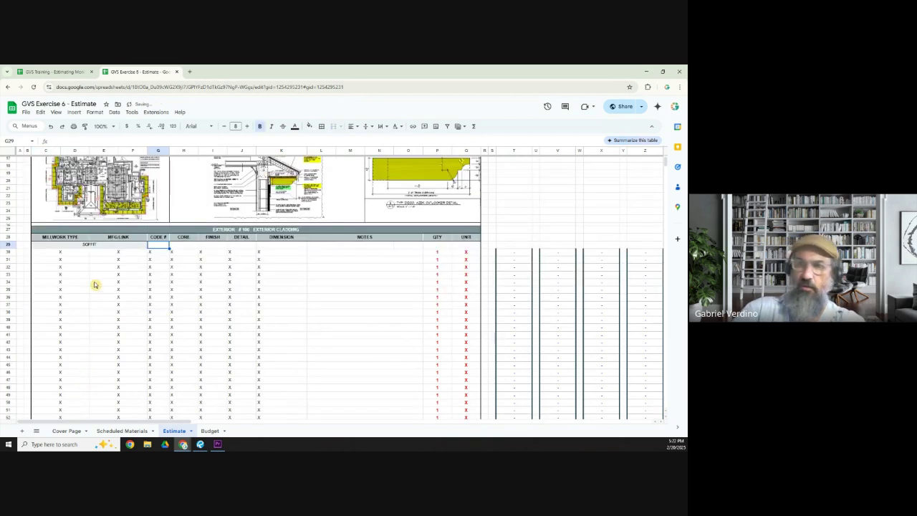
left_click(69, 366)
left_click(118, 366)
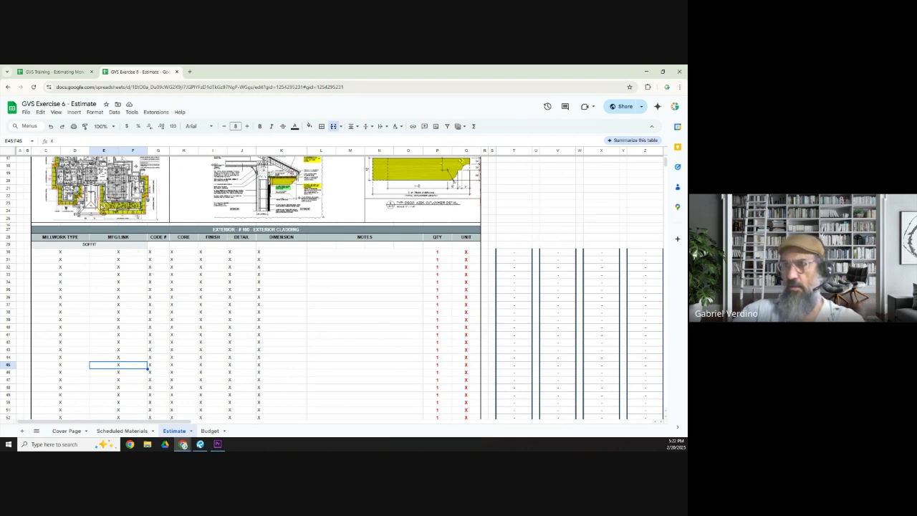
scroll(170, 341, "up", 2)
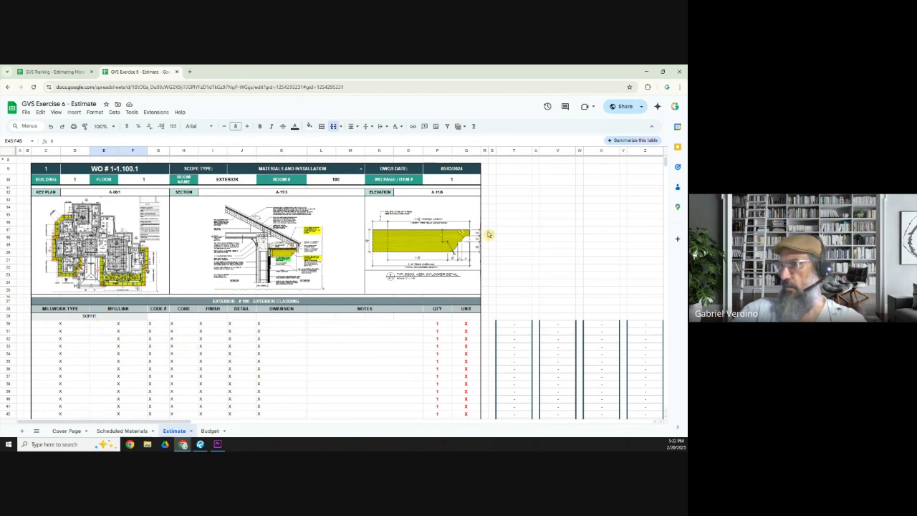
scroll(154, 235, "down", 10)
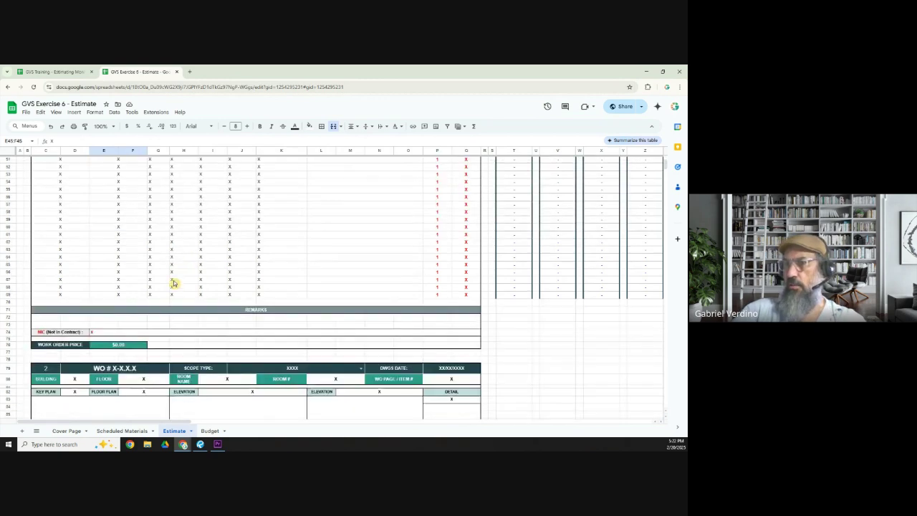
scroll(161, 343, "up", 10)
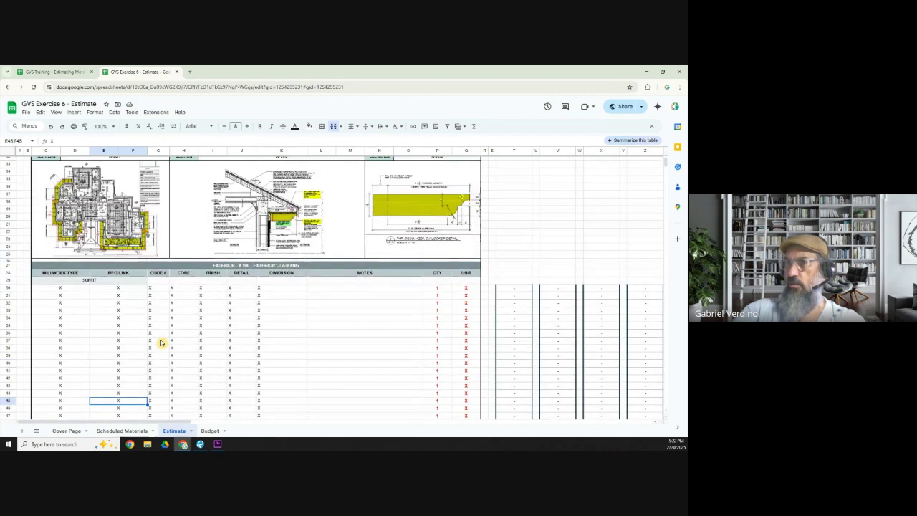
Copy work order 1's key plan, section and elevation block, and paste it into work order 2 starting at C82
left_click(45, 187)
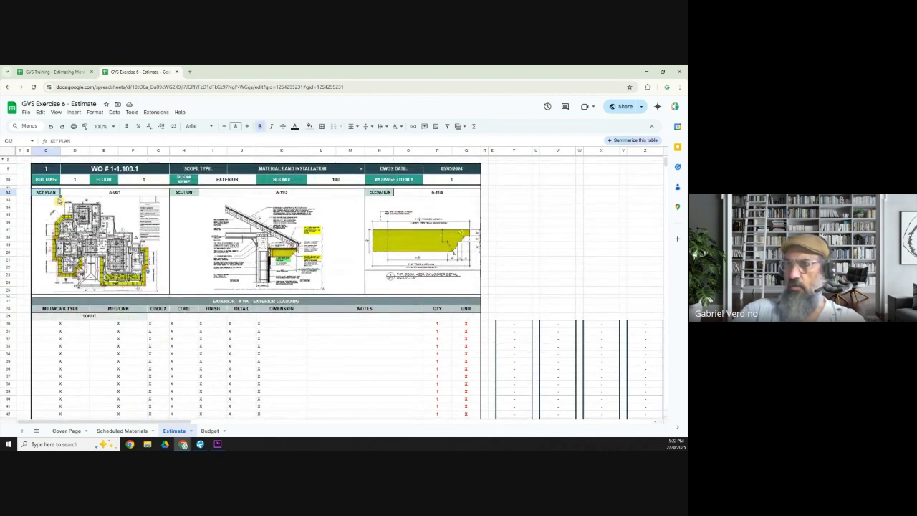
left_click(459, 287, "shift")
scroll(245, 266, "down", 10)
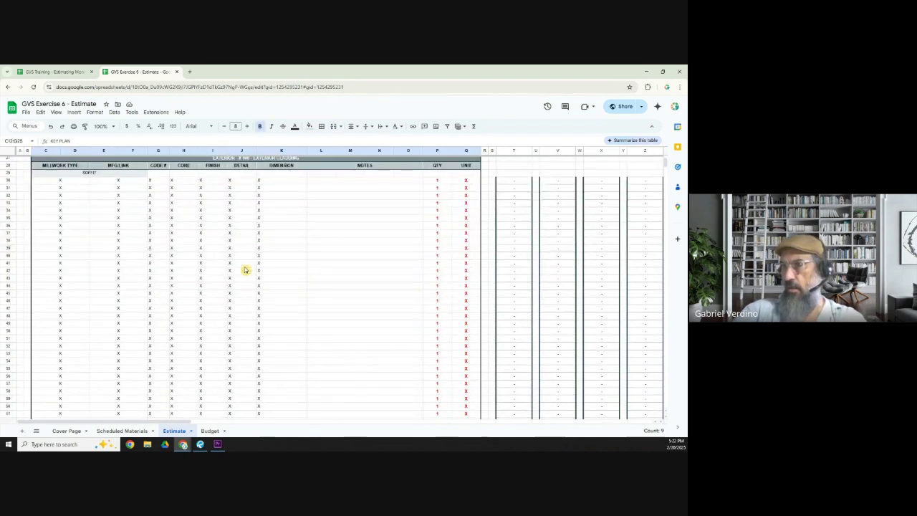
left_click(58, 323)
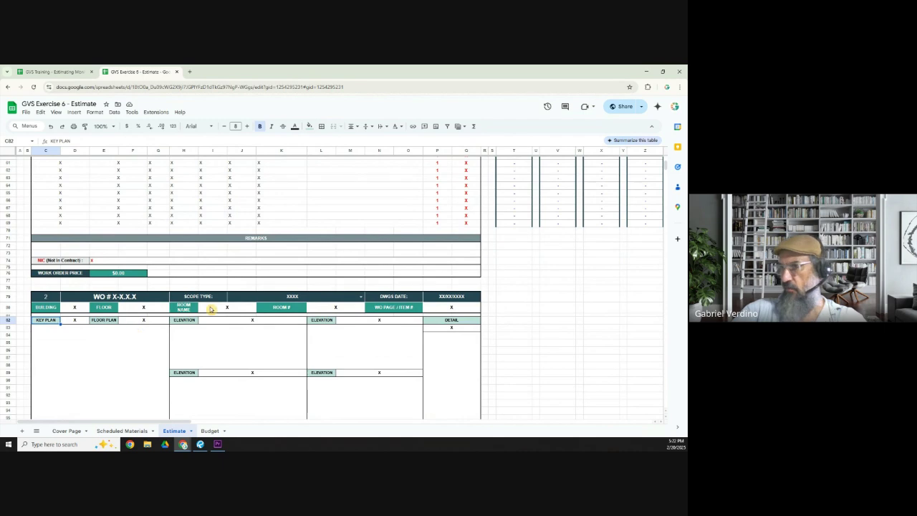
key("ctrl+v")
scroll(192, 341, "down", 3)
Clear work order 2's copied key plan image, and snapshot the second floor reflected ceiling plan from sheet A-07 in Revu
left_click(136, 301)
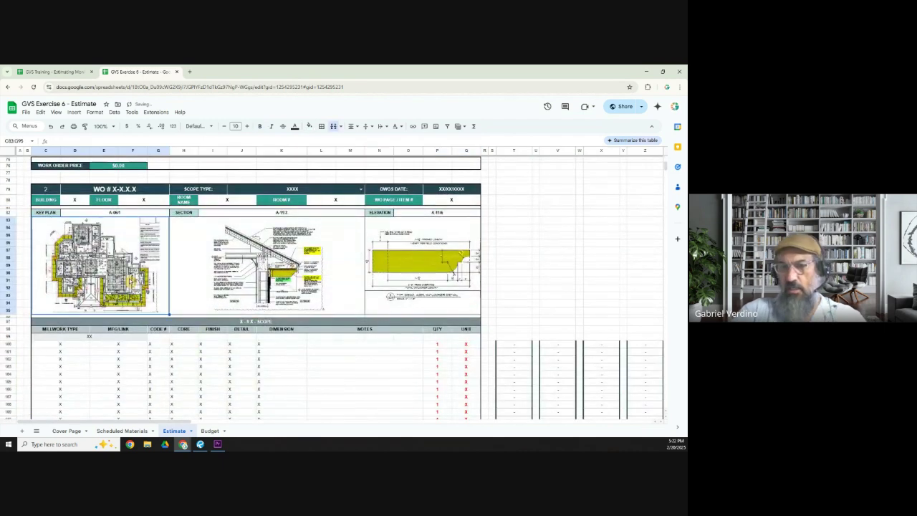
left_click(199, 444)
scroll(320, 237, "down", 5)
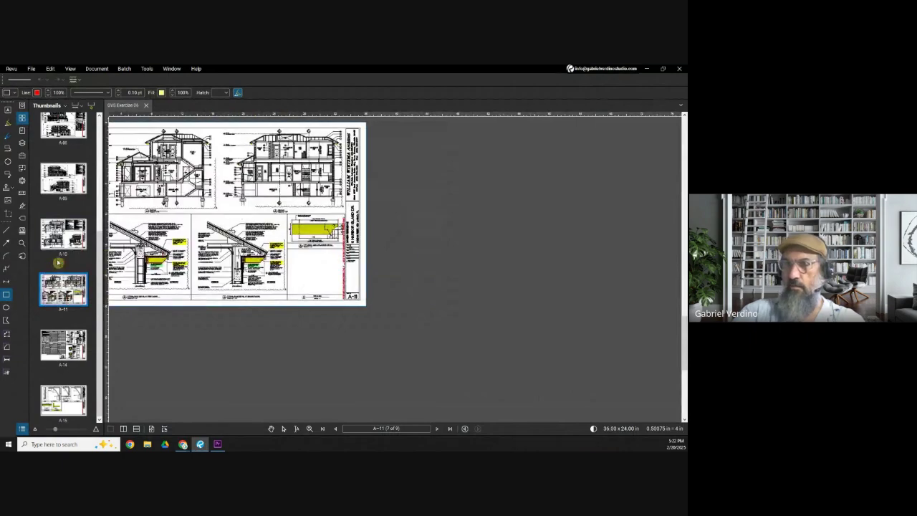
scroll(68, 233, "up", 3)
left_click(64, 253)
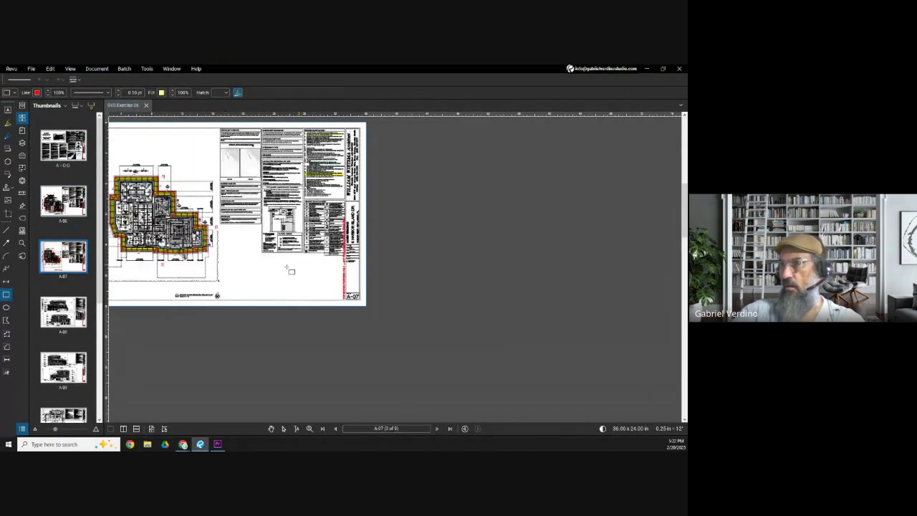
scroll(223, 263, "up", 4)
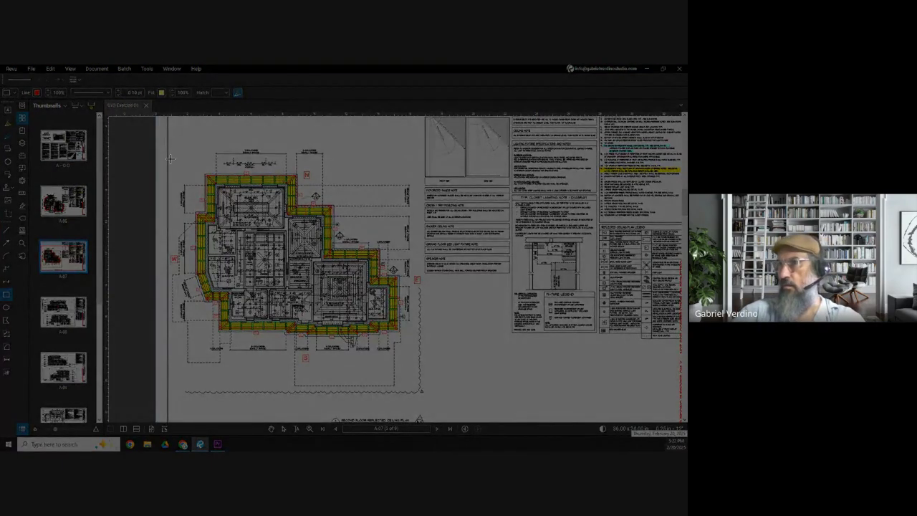
left_click_drag(169, 159, 425, 358)
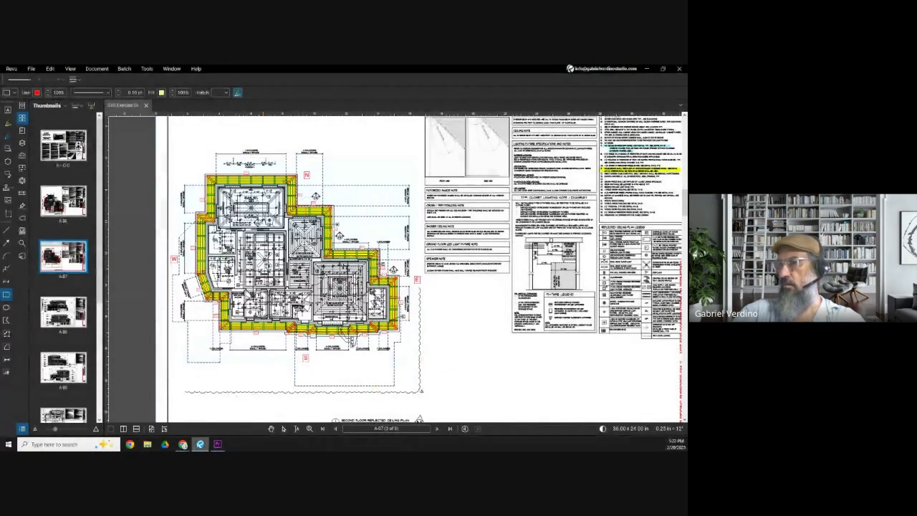
Return to the estimate and place the captured second floor plan inside work order 2's key plan image cell
left_click(646, 68)
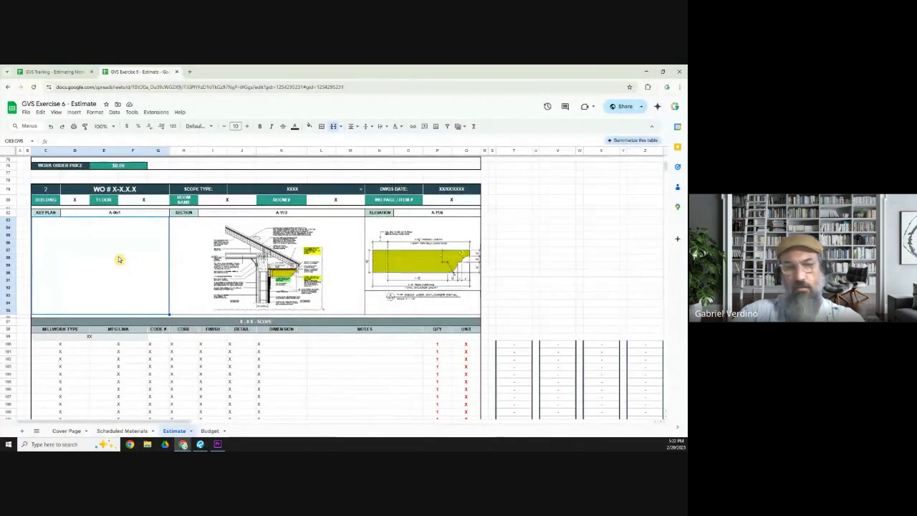
key("ctrl+v")
right_click(208, 262)
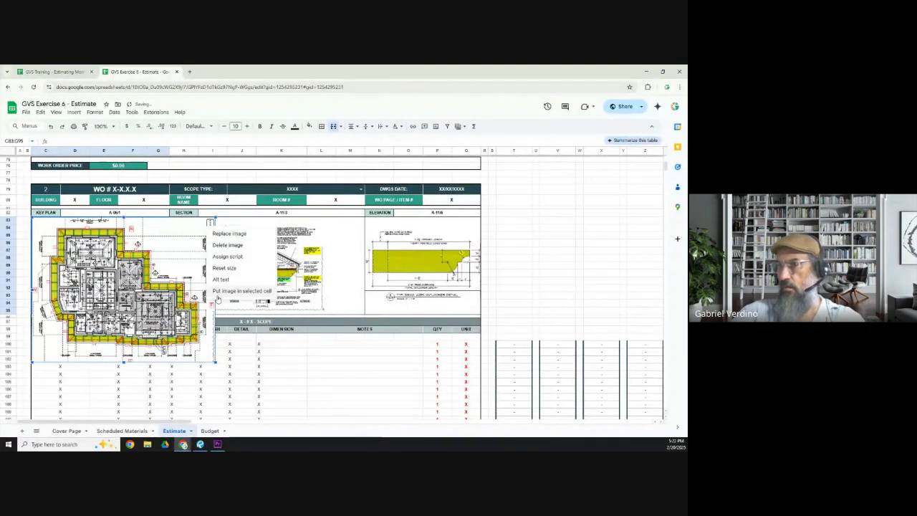
left_click(220, 295)
key("ctrl+v")
Clear work order 2's copied section image, and snapshot the typical eave detail at second floor from sheet A-11 in Revu
left_click(228, 272)
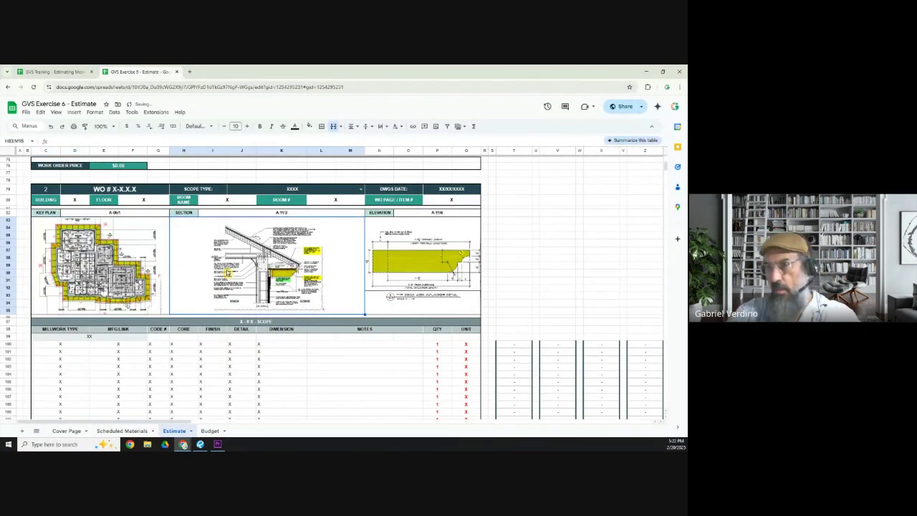
key("Delete")
left_click(200, 444)
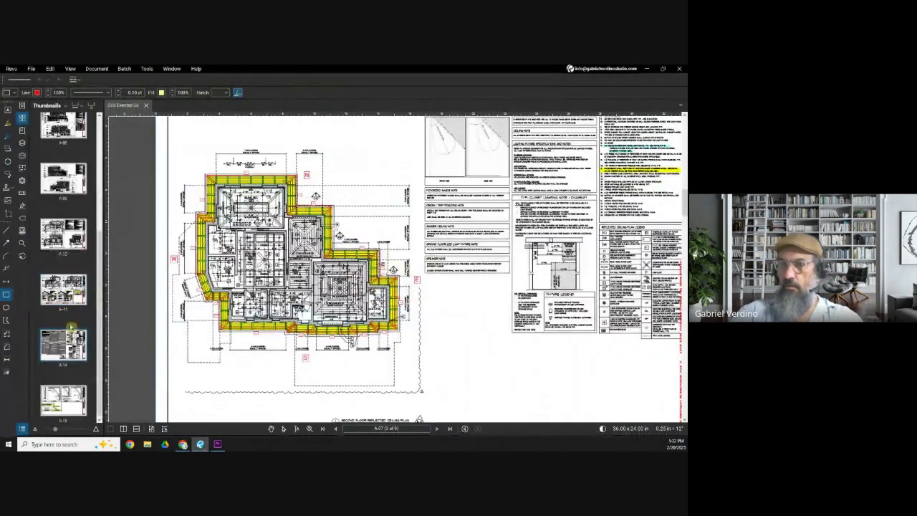
scroll(63, 272, "up", 3)
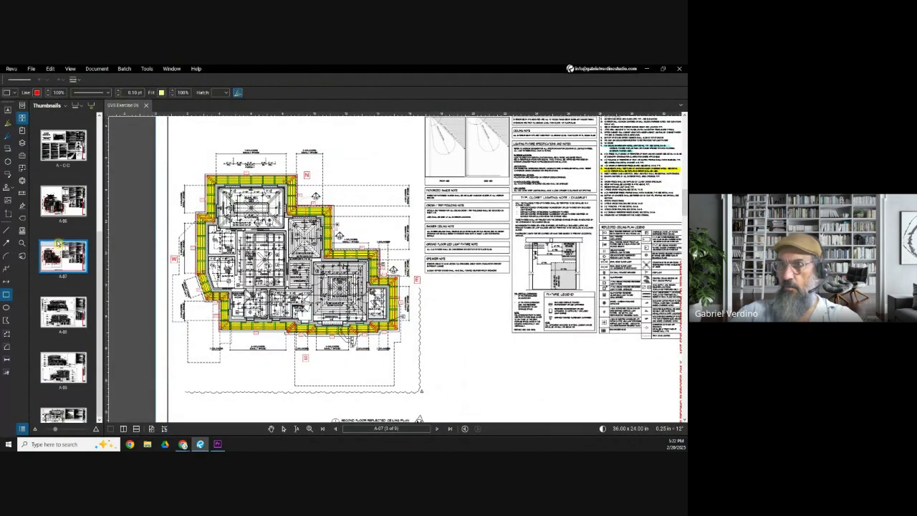
scroll(59, 243, "down", 3)
left_click(63, 289)
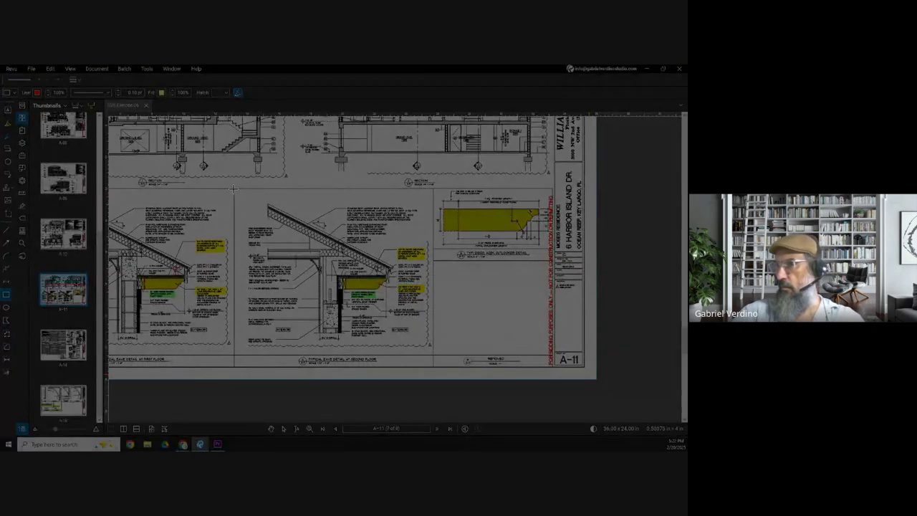
left_click_drag(235, 189, 432, 351)
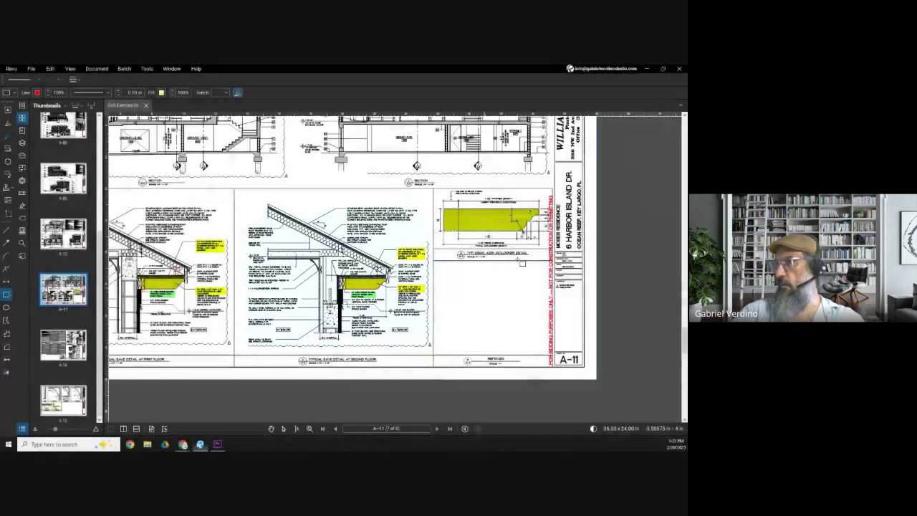
Return to the estimate and place the captured second floor eave detail inside work order 2's section image cell
left_click(647, 70)
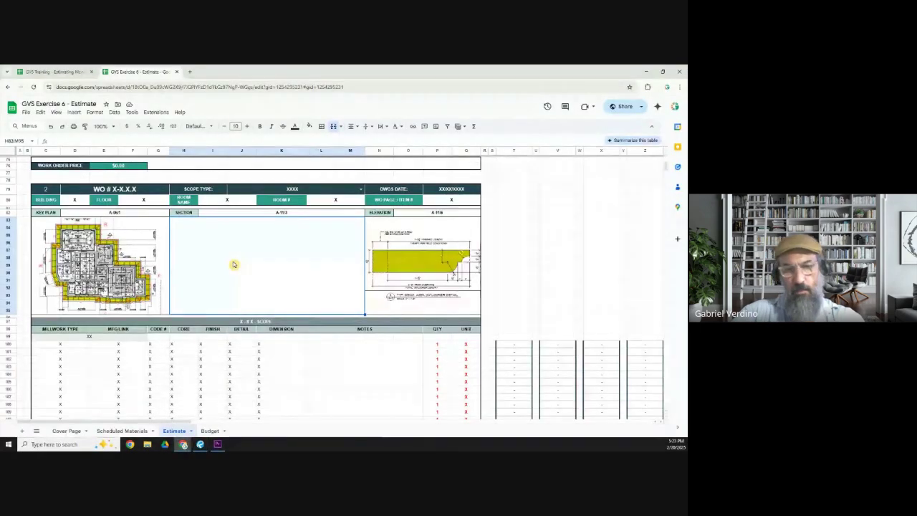
key("ctrl+v")
left_click(362, 224)
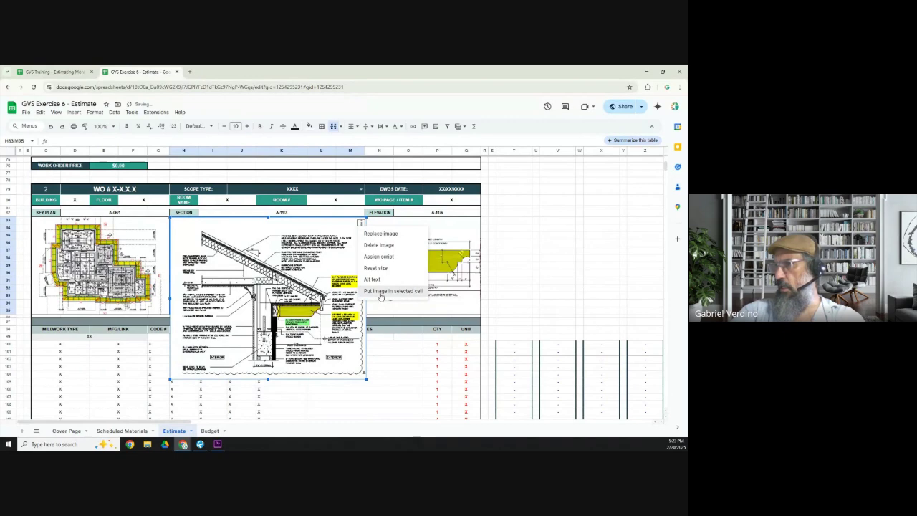
left_click(425, 264)
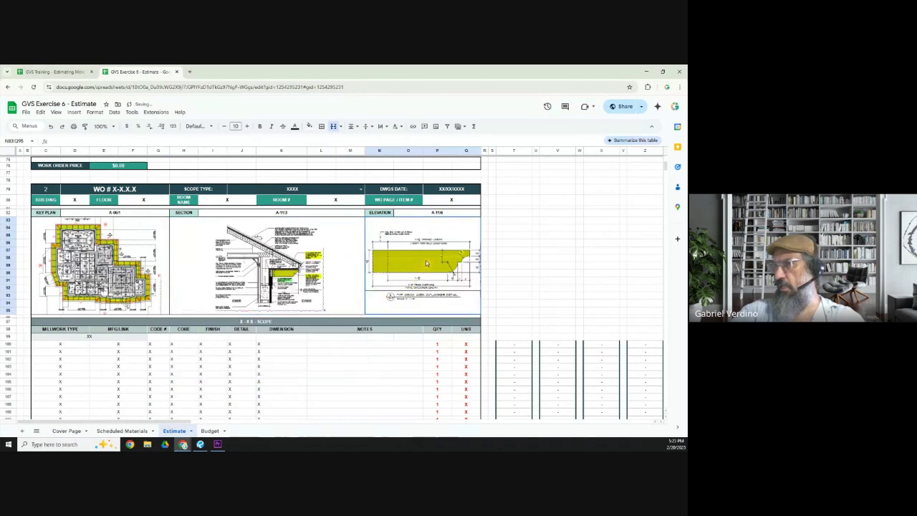
left_click(241, 378)
Set work order 2's building to 1 and its floor to 2
left_click(75, 201)
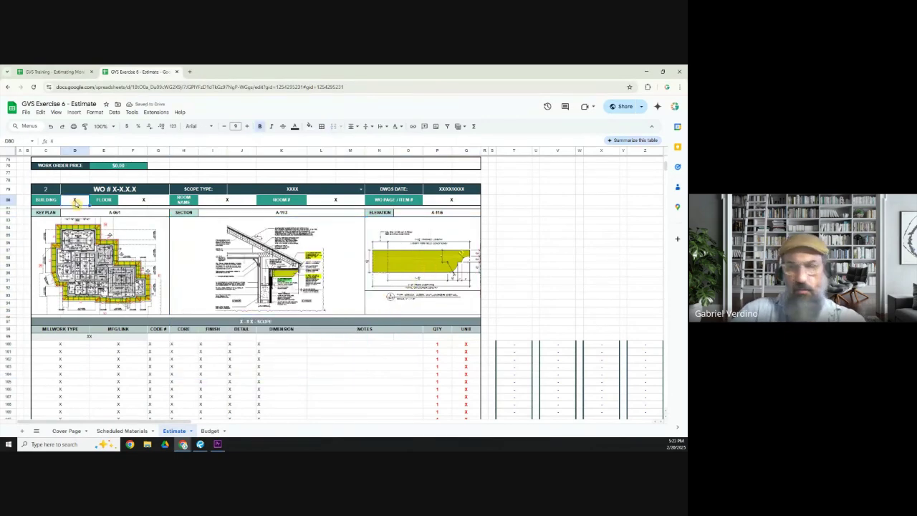
type("1")
left_click(131, 201)
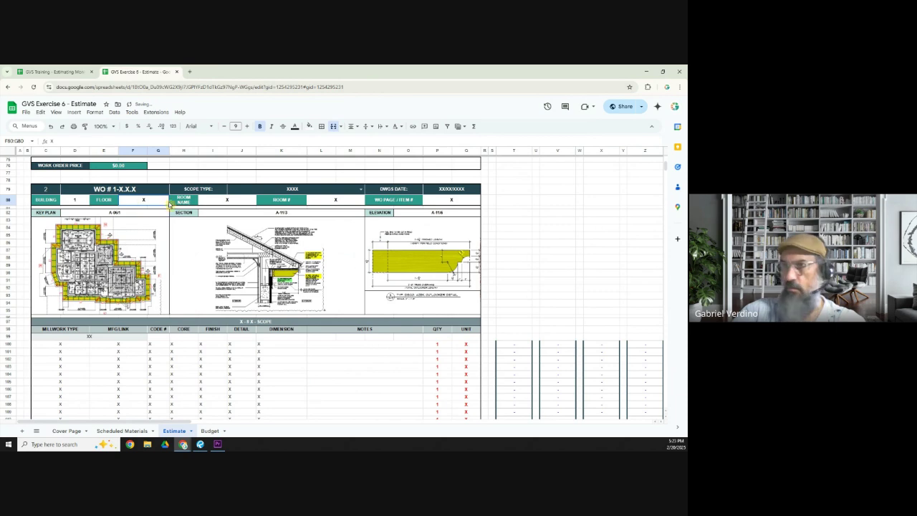
type("2")
Enter EXTERIOR as work order 2's room name, 200 as the room number and 1 as the page/item number
left_click(217, 201)
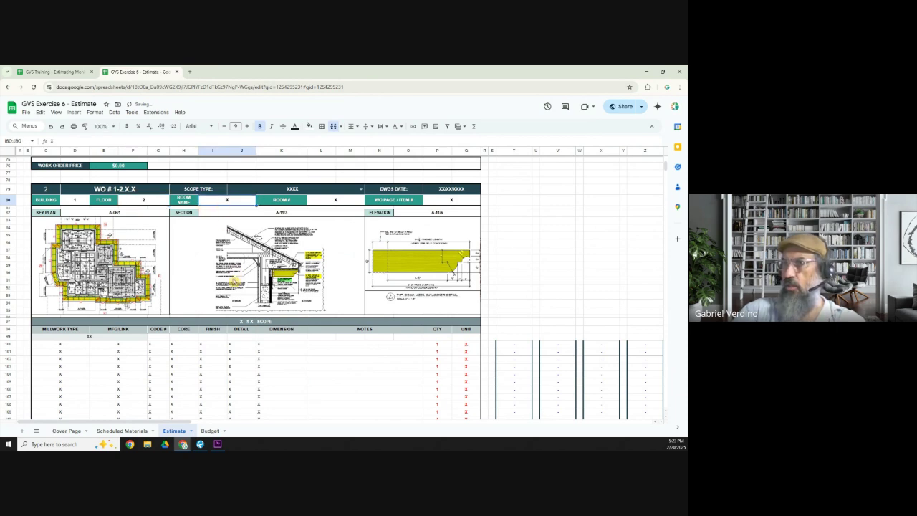
scroll(203, 204, "up", 10)
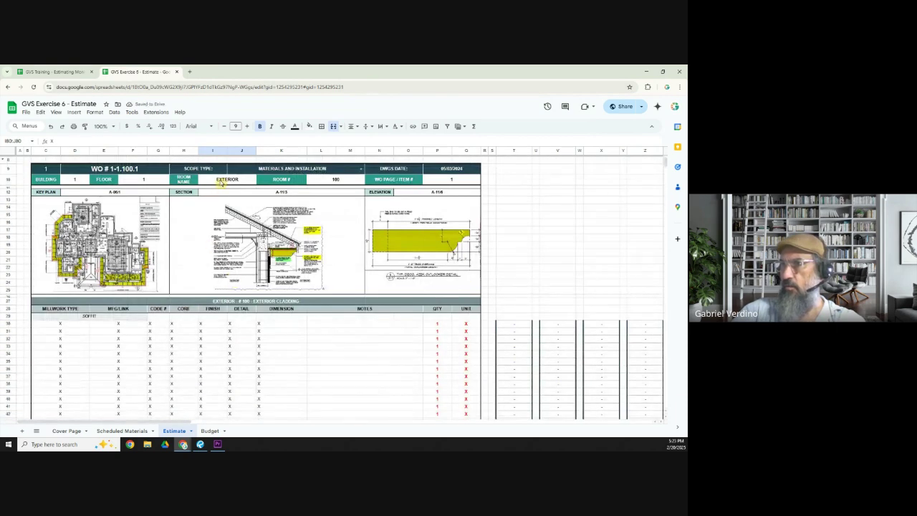
scroll(215, 237, "down", 10)
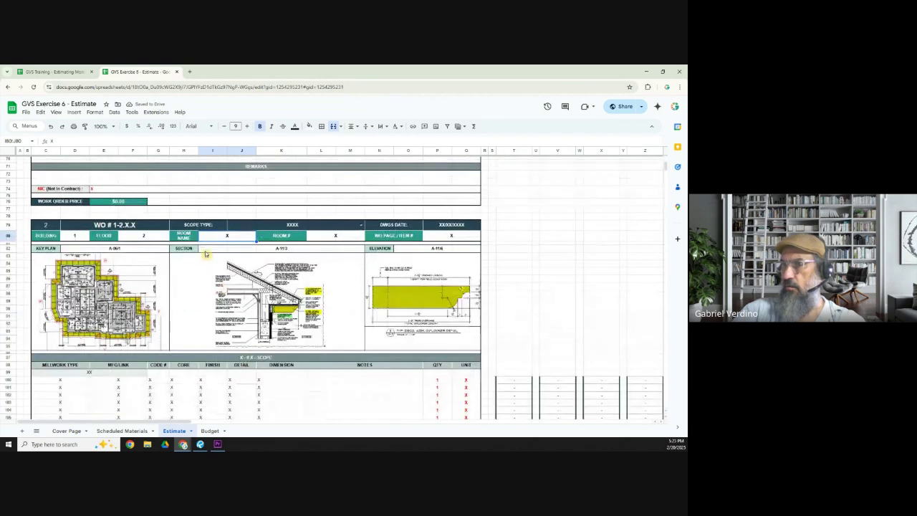
type("EXTERIOR")
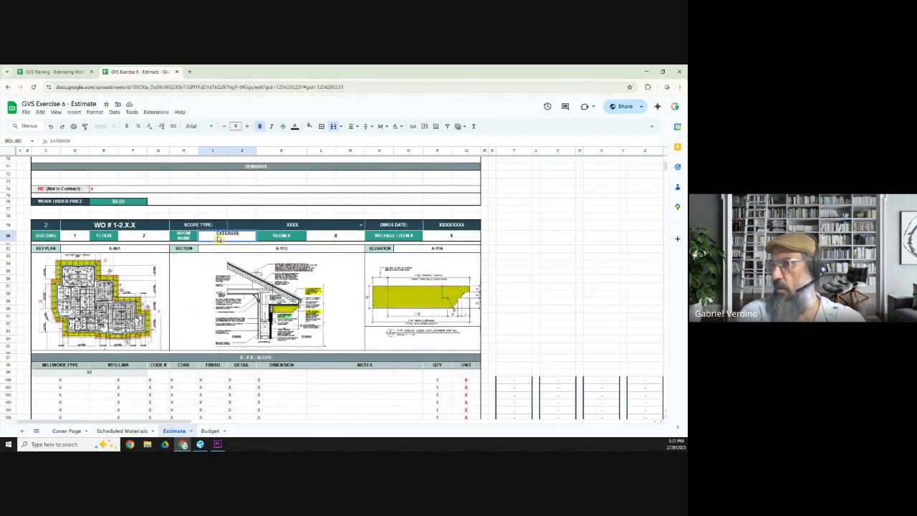
key("Tab")
type("2")
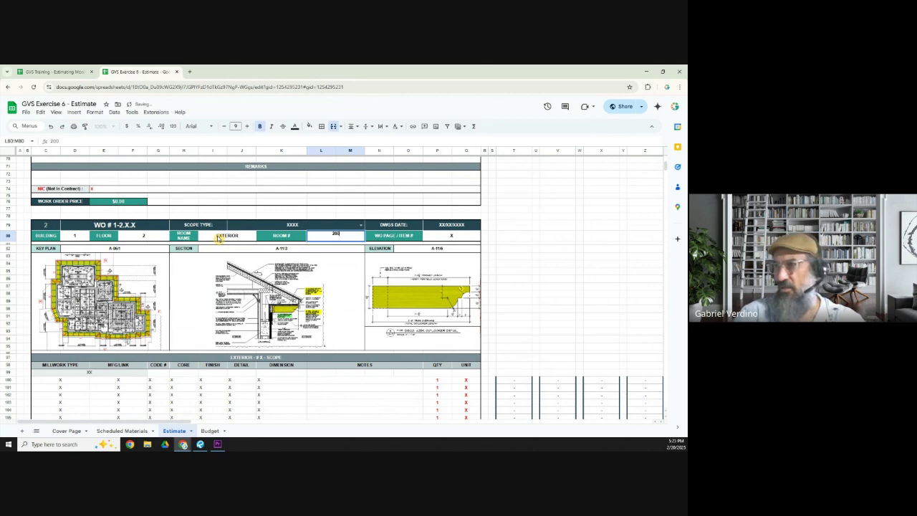
key("Tab")
type("1")
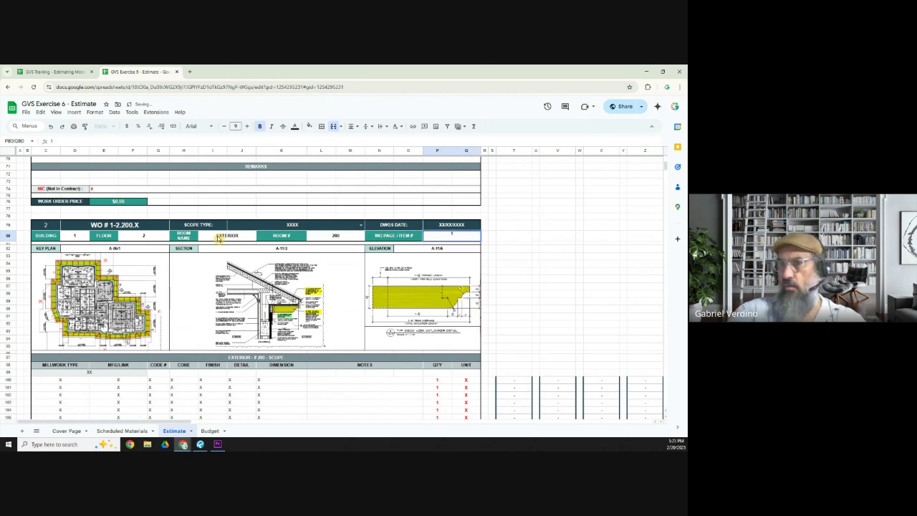
Look up the second floor reflected ceiling plan sheet in Revu and set work order 2's key plan reference to A-07/1
key("Tab")
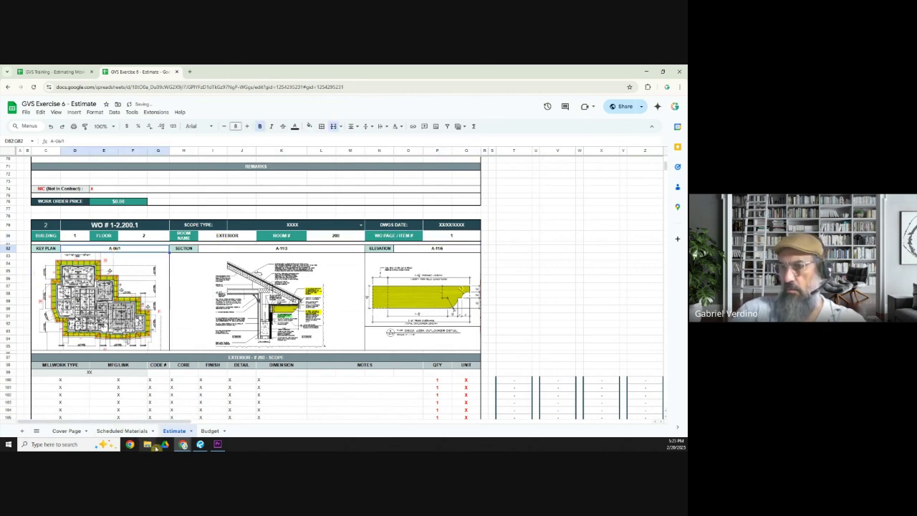
left_click(200, 444)
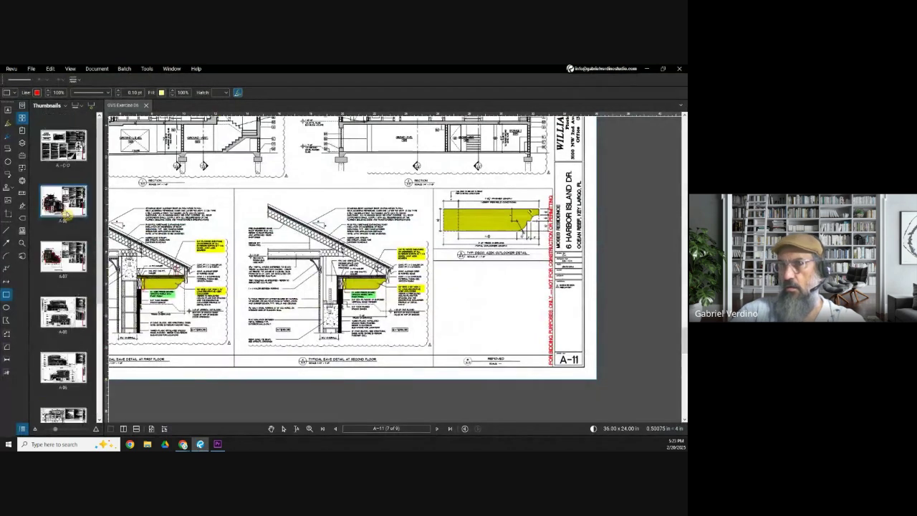
left_click(63, 255)
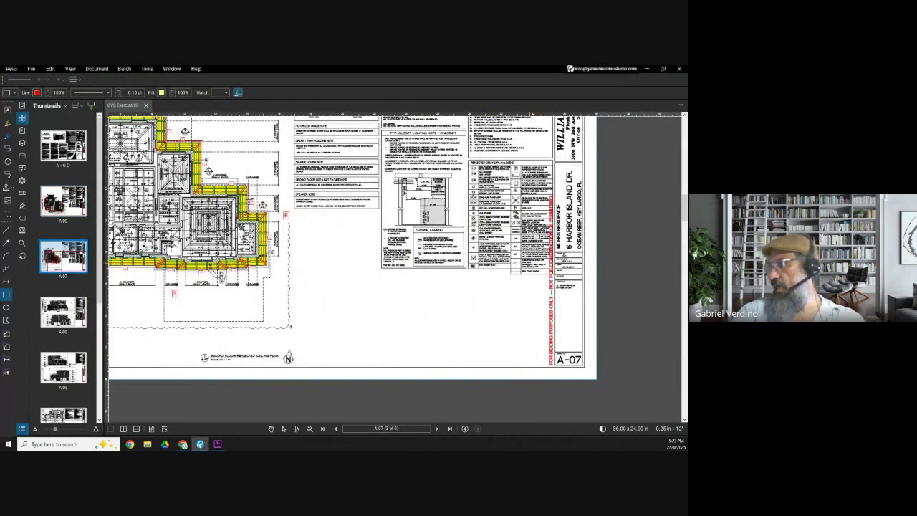
key("alt+Tab")
double_click(114, 250)
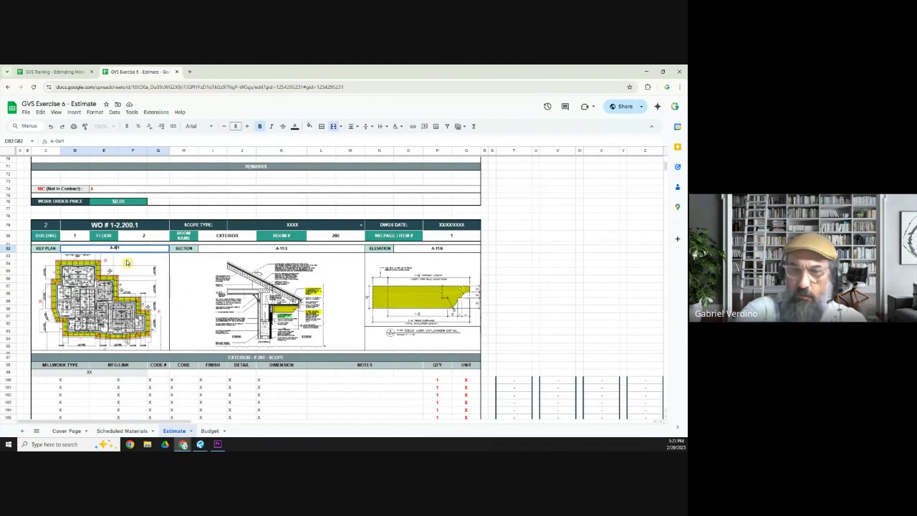
type("7")
Check the second floor eave detail number on sheet A-11 in Revu and set work order 2's section reference to A-11/4
left_click(283, 250)
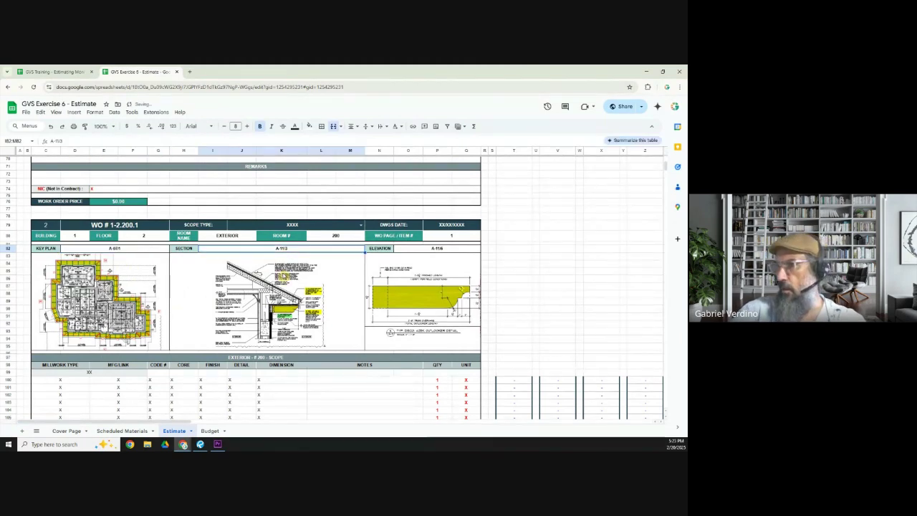
left_click(200, 444)
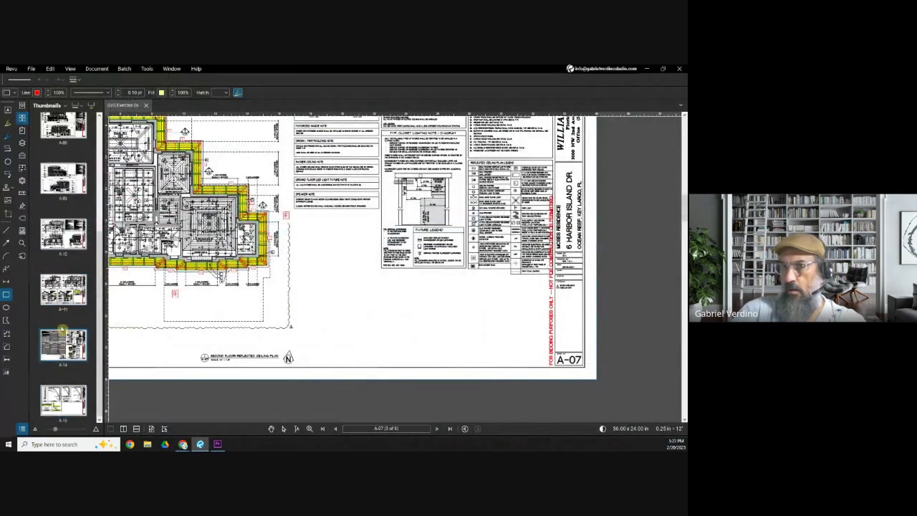
left_click(63, 290)
scroll(444, 348, "down", 3)
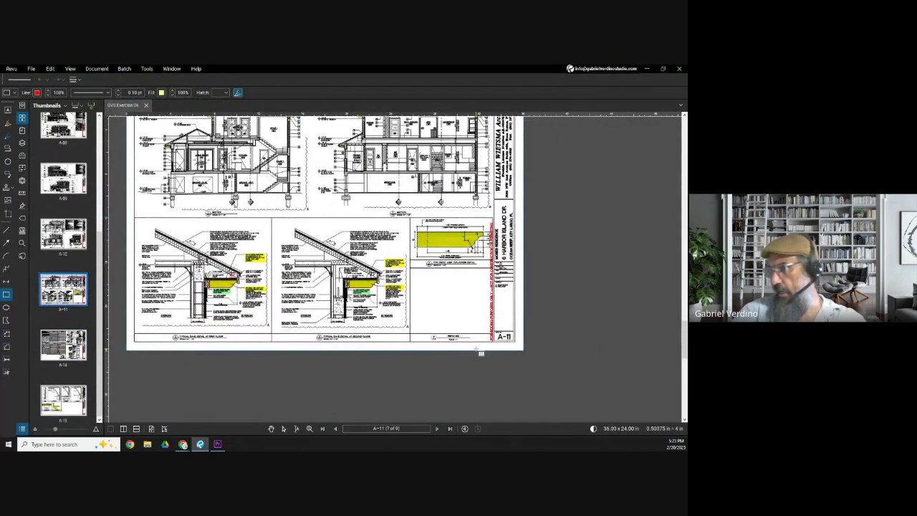
scroll(371, 340, "up", 5)
key("alt+Tab")
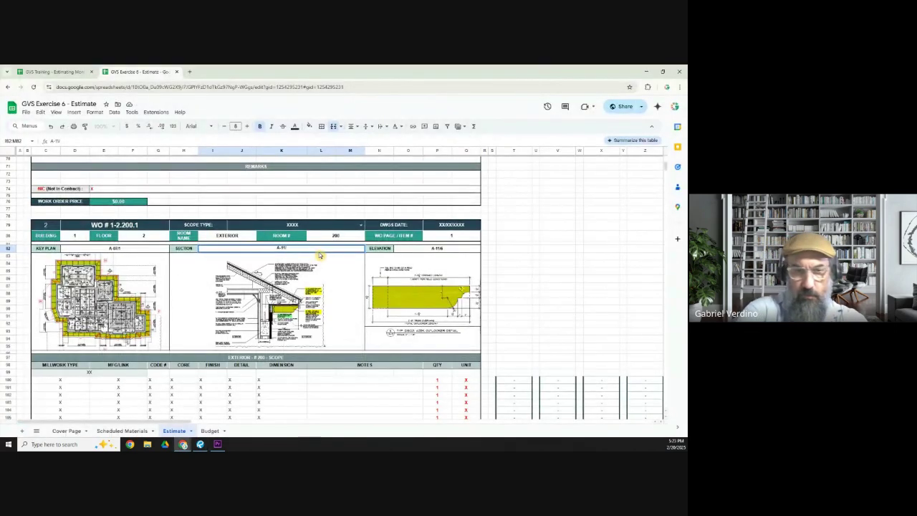
left_click(433, 249)
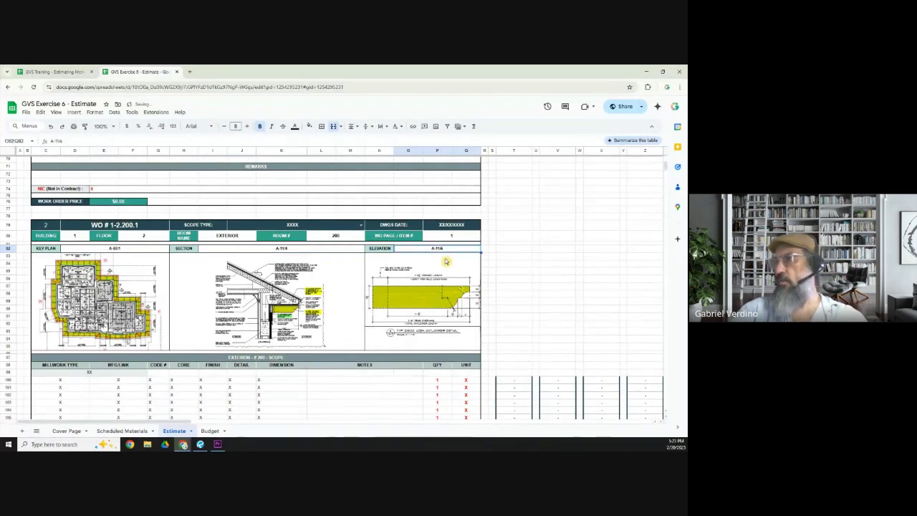
Copy the drawings date 05/03/2024 from work order 1 into work order 2's header
scroll(444, 264, "up", 15)
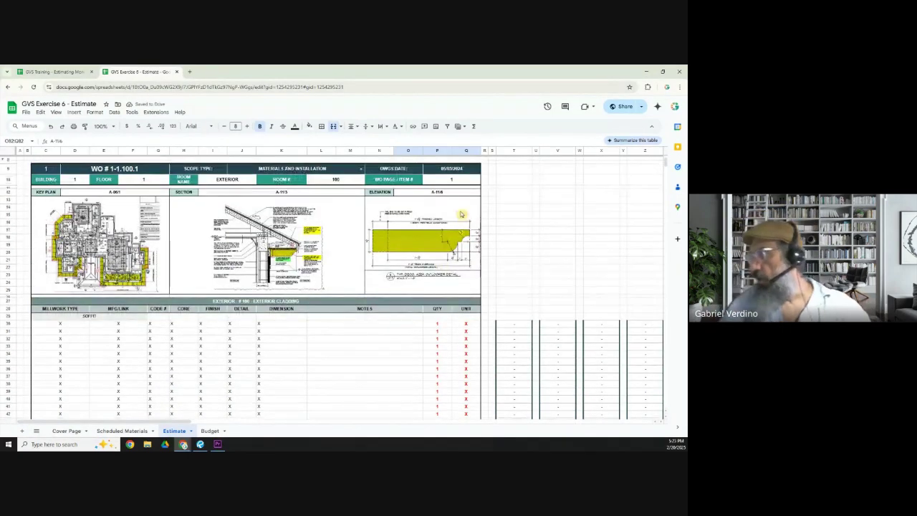
left_click(448, 171)
scroll(467, 310, "down", 5)
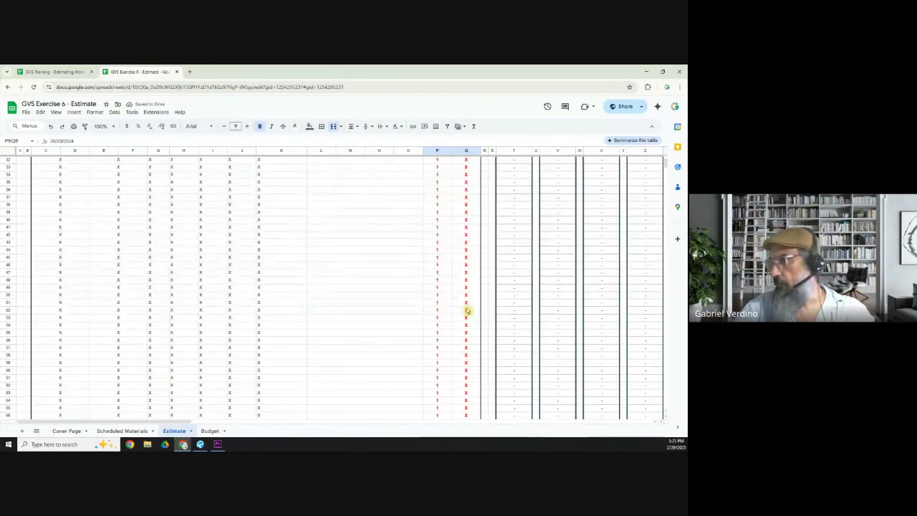
scroll(467, 310, "down", 9)
left_click(449, 226)
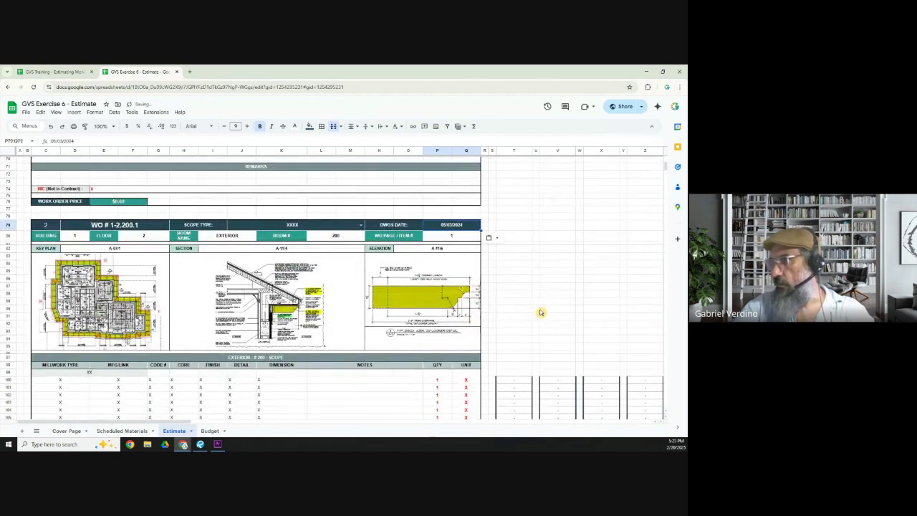
Set work order 2's scope type to MATERIALS AND INSTALLATION
left_click(360, 225)
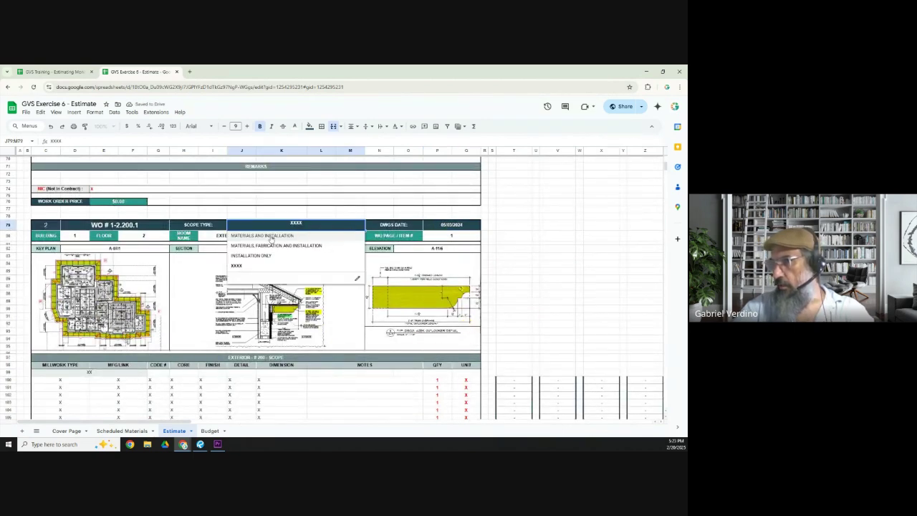
left_click(271, 236)
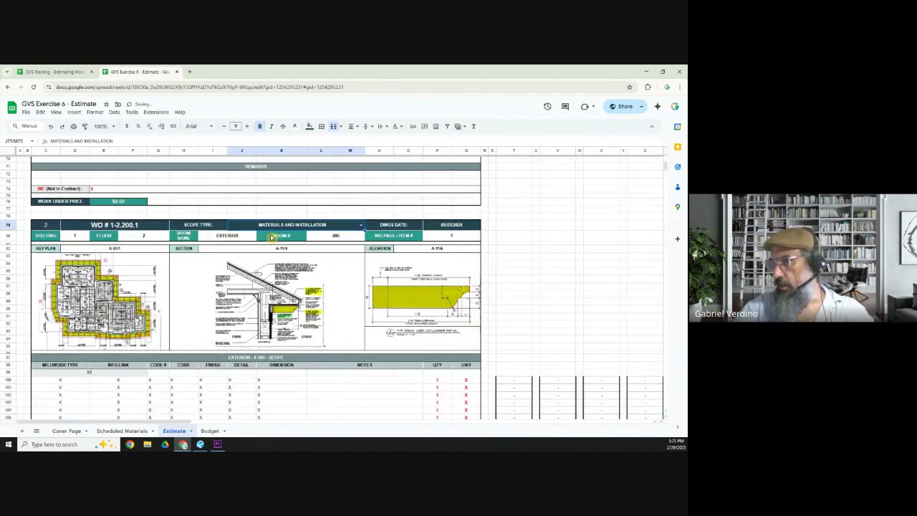
left_click(518, 298)
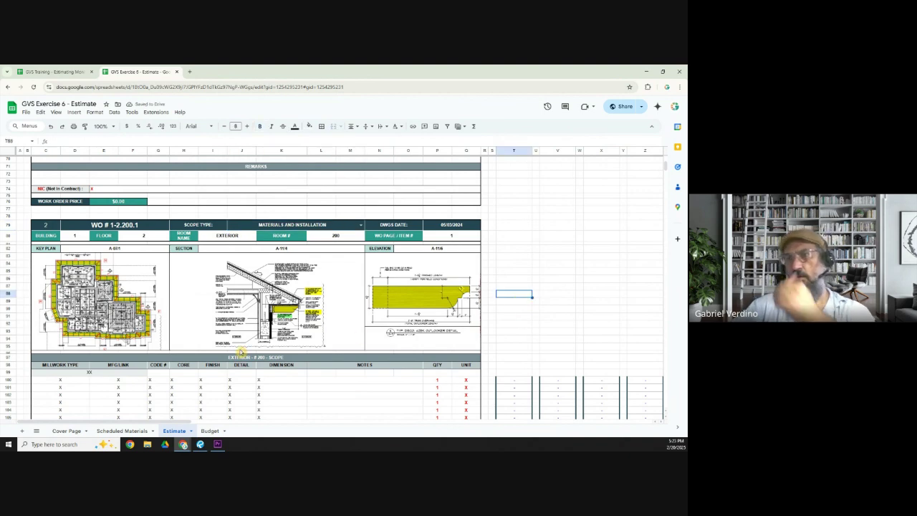
Switch to Revu and open sheet A-06 at the covered entry of the first floor reflected ceiling plan
scroll(240, 352, "down", 15)
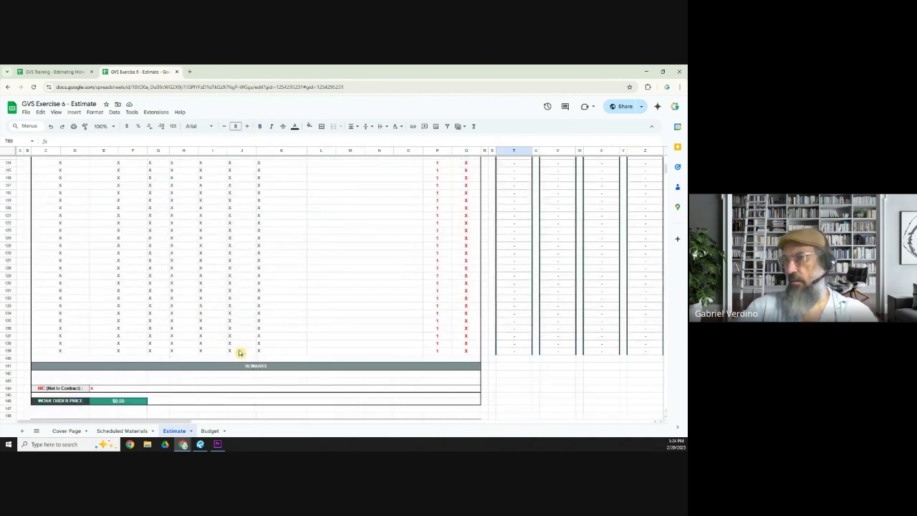
left_click(202, 445)
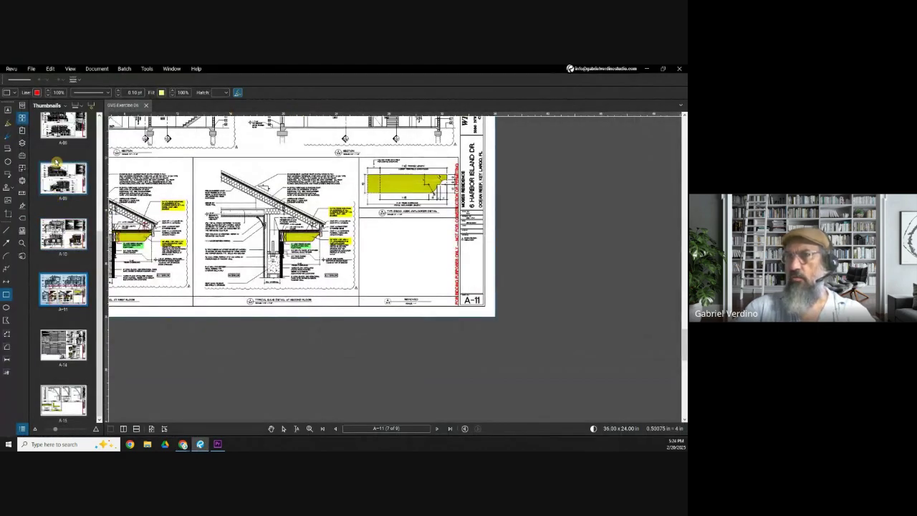
scroll(76, 244, "up", 3)
left_click(68, 202)
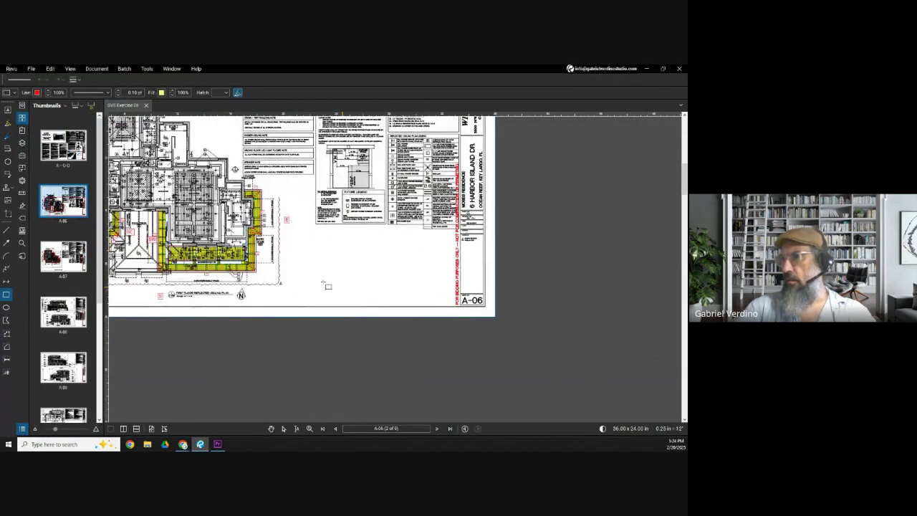
scroll(345, 242, "up", 2)
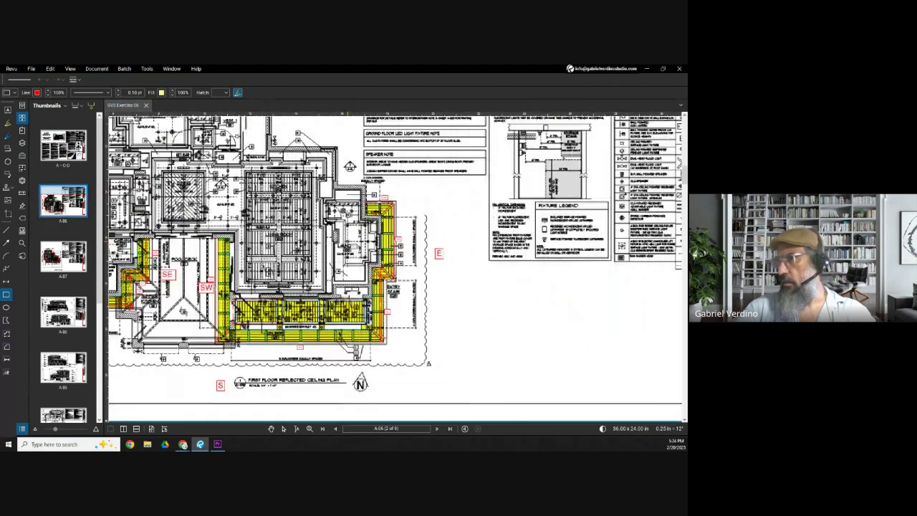
scroll(272, 344, "up", 3)
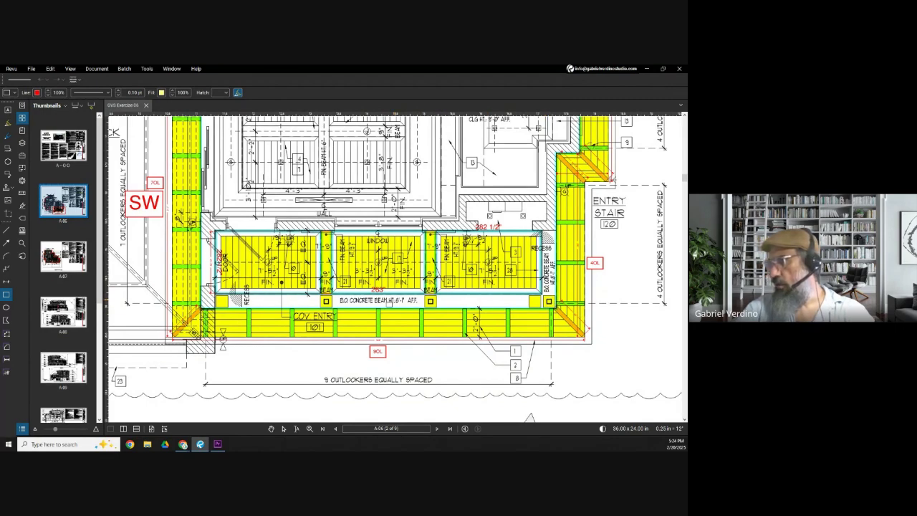
Try to capture a snapshot of the covered entry area with its soffit highlights still in place
scroll(222, 301, "down", 1)
mouse_move(223, 301)
left_mouse_down()
mouse_move(277, 324)
mouse_move(301, 305)
mouse_move(298, 293)
left_mouse_up()
key("Escape")
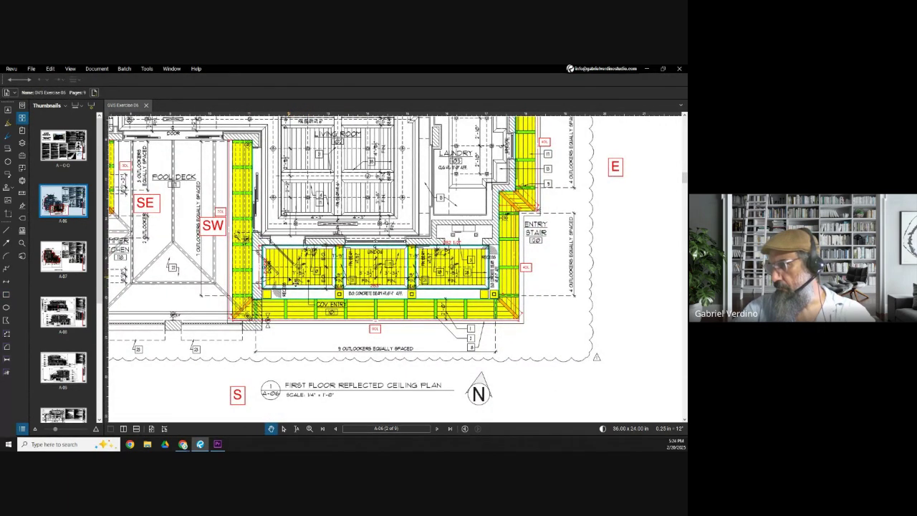
left_click_drag(394, 265, 409, 275)
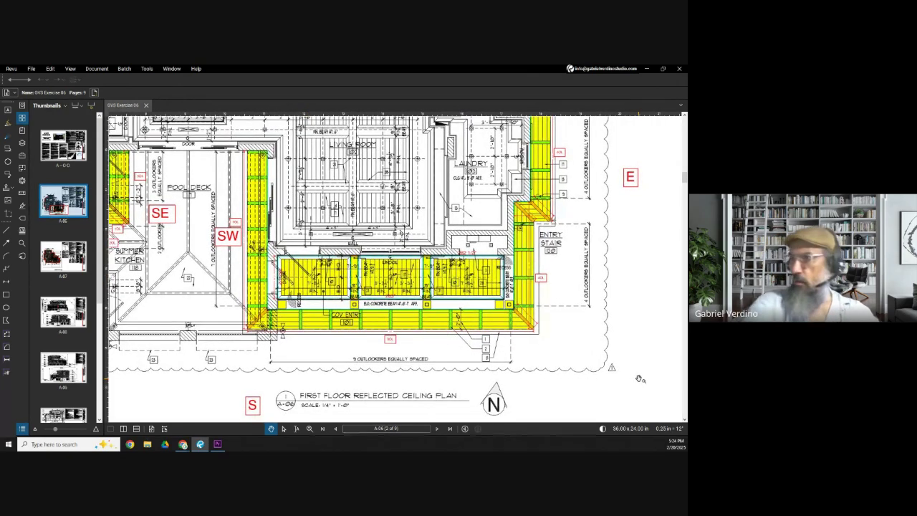
key("super+shift+s")
left_click_drag(220, 170, 582, 387)
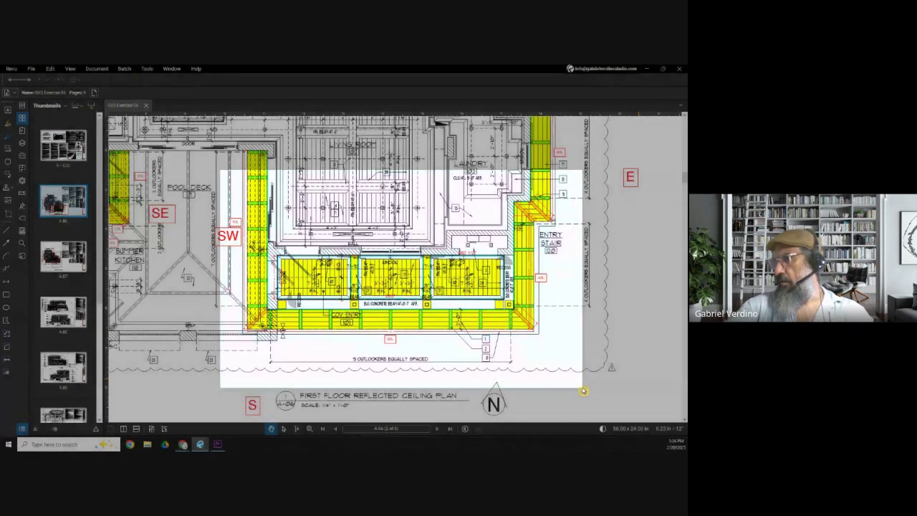
Delete the yellow highlights from the three covered entry ceiling bays and the surrounding soffit on sheet A-06
key("l")
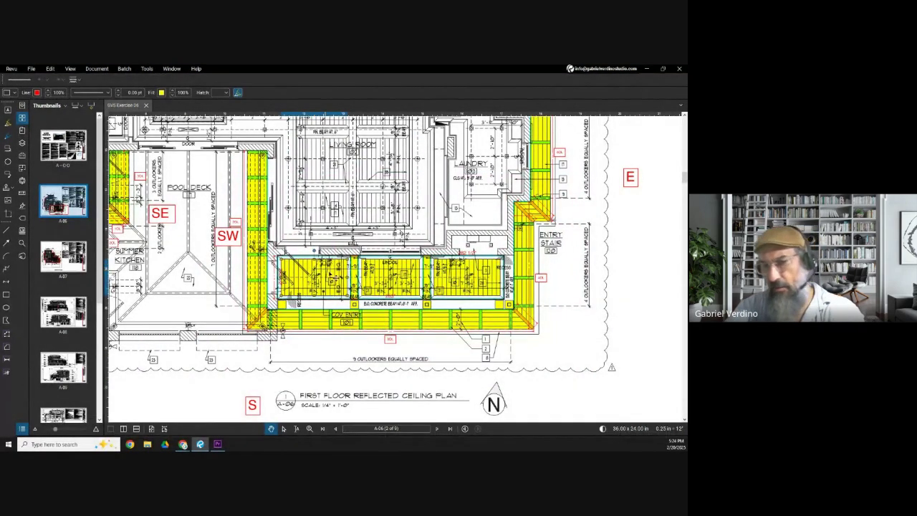
key("Delete")
left_click(441, 289, "shift")
key("Delete")
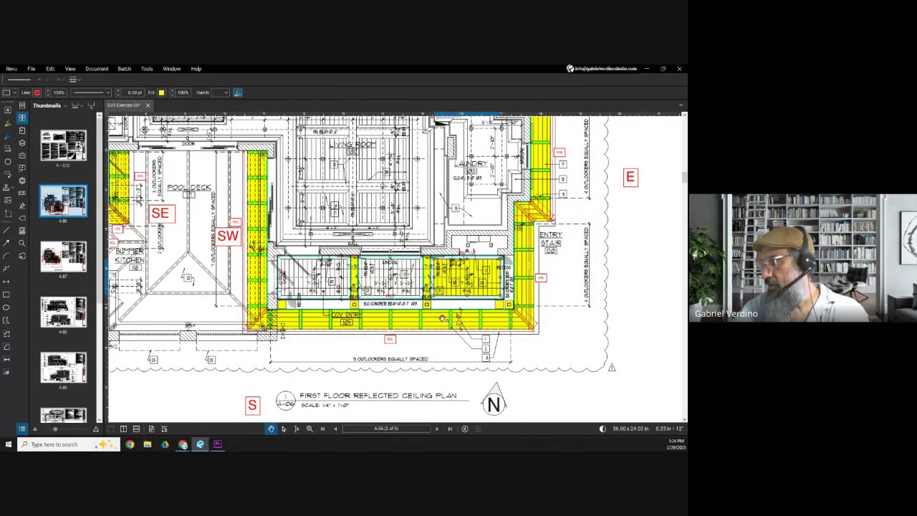
left_click(386, 331)
key("Delete")
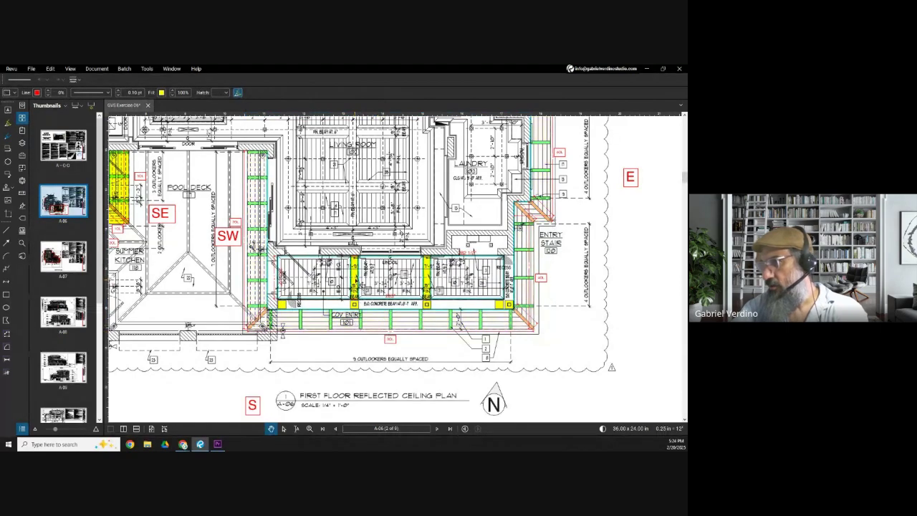
Examine the covered entry's keynote tags and the highlighted false beam and crown moulding notes on sheet A-06
scroll(383, 303, "up", 3)
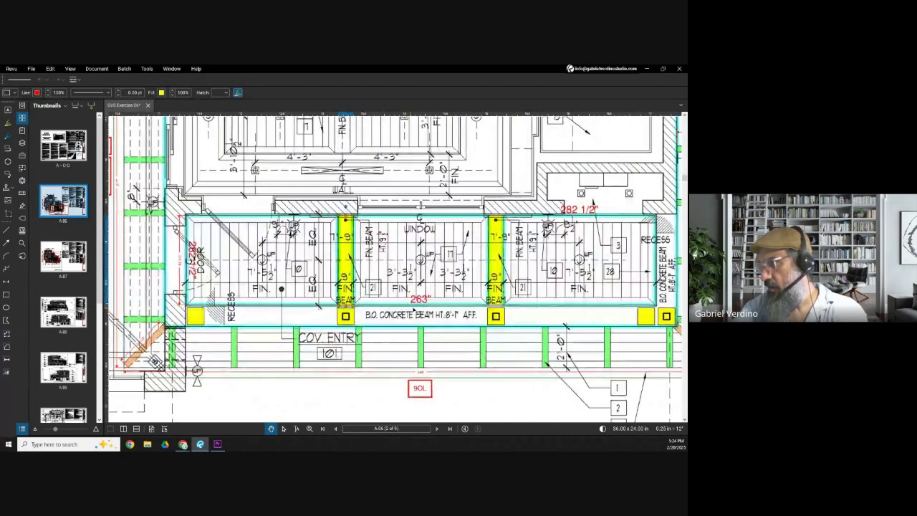
scroll(324, 299, "down", 5)
scroll(324, 299, "up", 3)
scroll(324, 298, "down", 3)
scroll(414, 157, "up", 5)
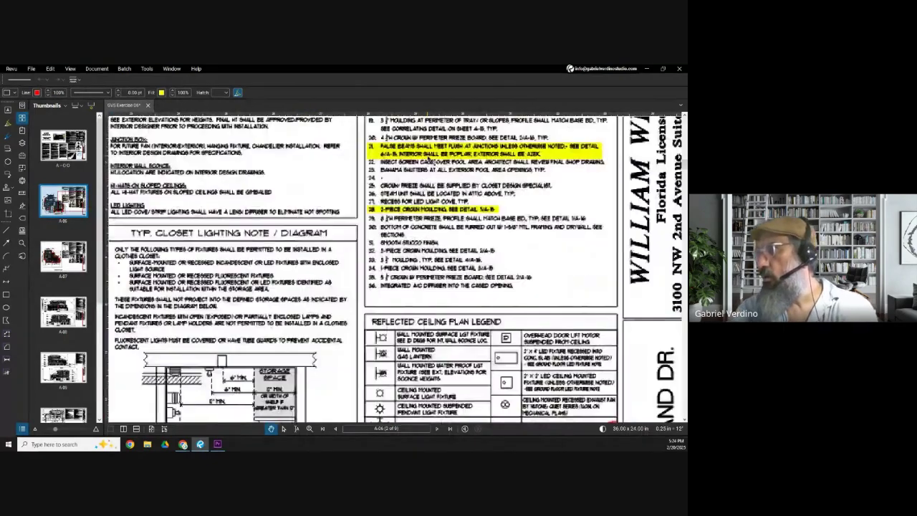
scroll(442, 155, "down", 5)
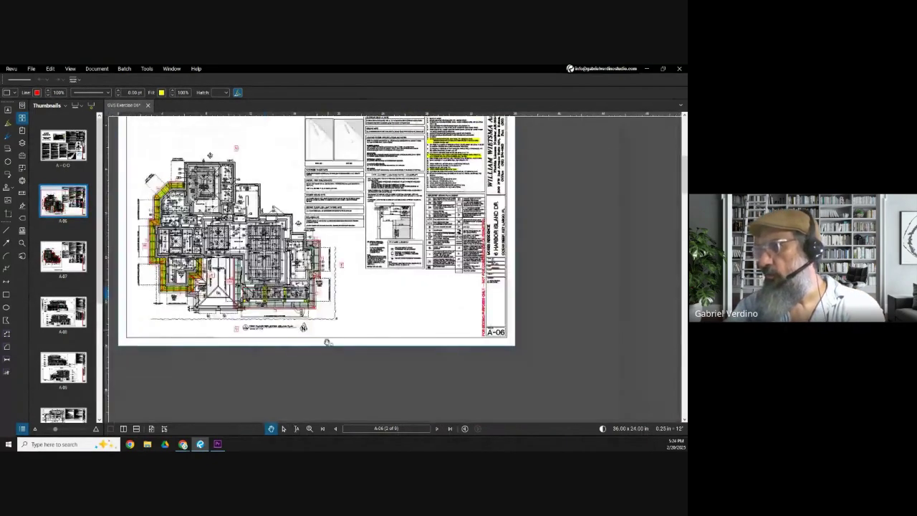
scroll(378, 283, "up", 5)
scroll(332, 240, "up", 4)
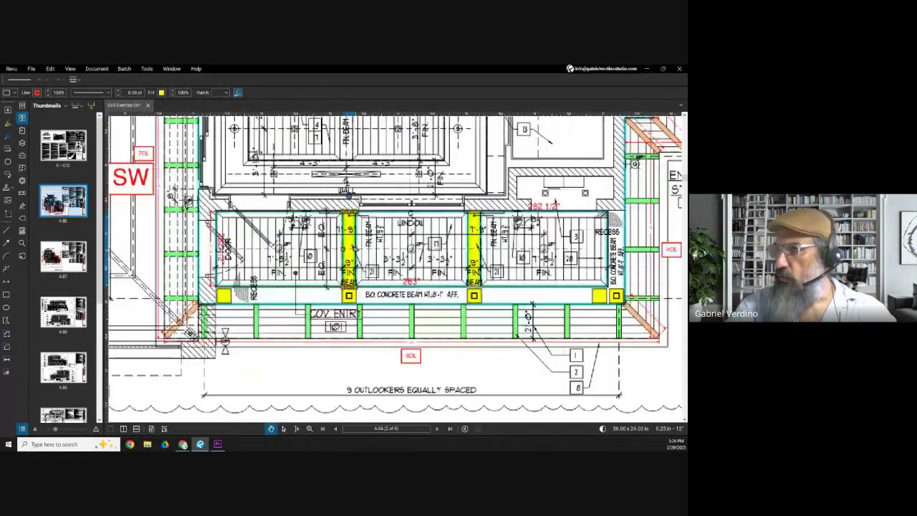
Delete the yellow highlights from the two covered entry false beams and snapshot the covered entry plan
key("Escape")
left_click(349, 241)
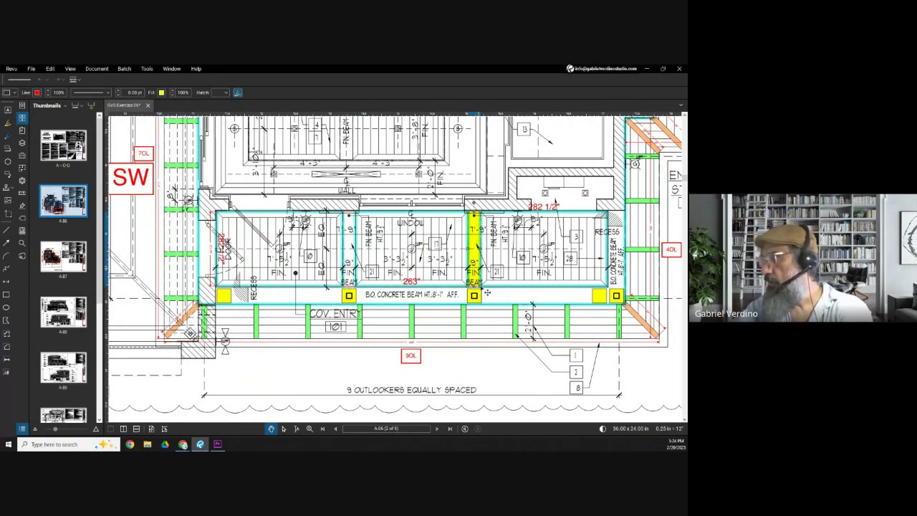
scroll(474, 294, "down", 3)
scroll(474, 294, "up", 3)
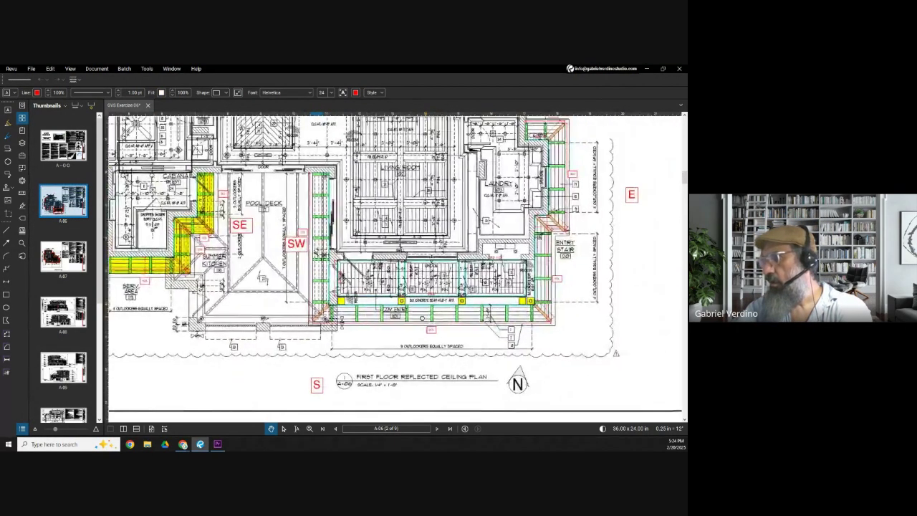
scroll(238, 390, "up", 2)
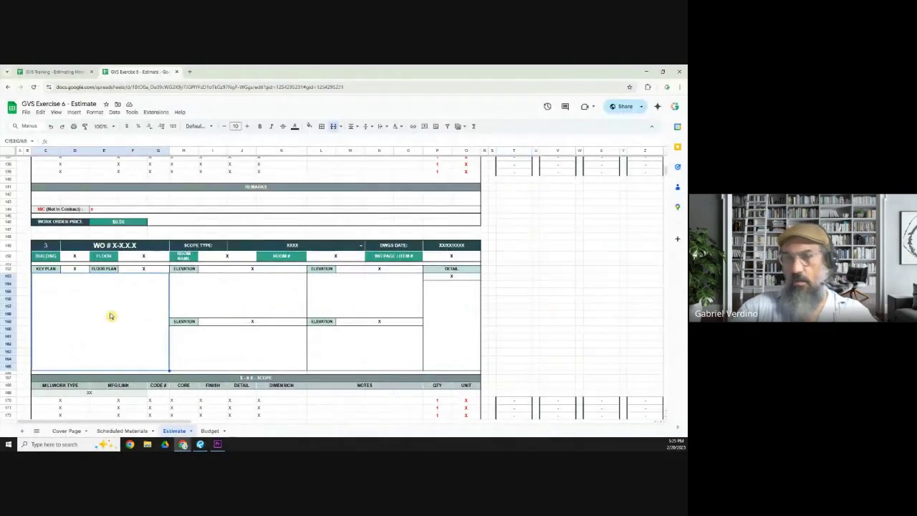
Place the captured covered entry plan inside work order 3's key plan image cell in the estimate
key("ctrl+v")
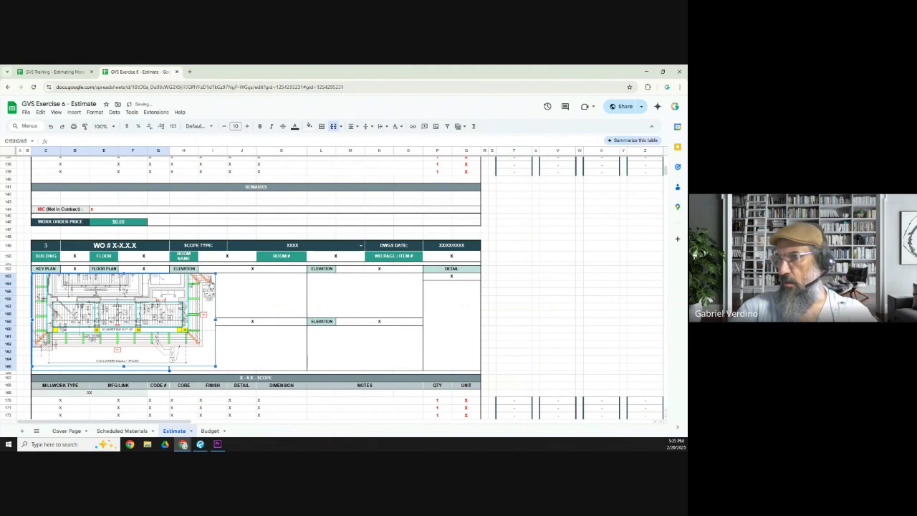
left_click(209, 280)
left_click(233, 349)
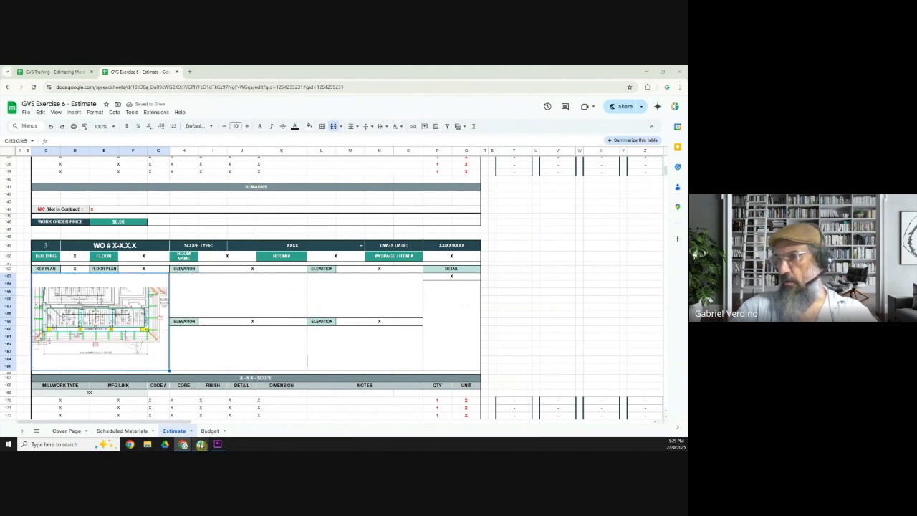
Switch to the drawing set and snapshot the covered entry portion of the front elevation on sheet A-08
left_click(201, 445)
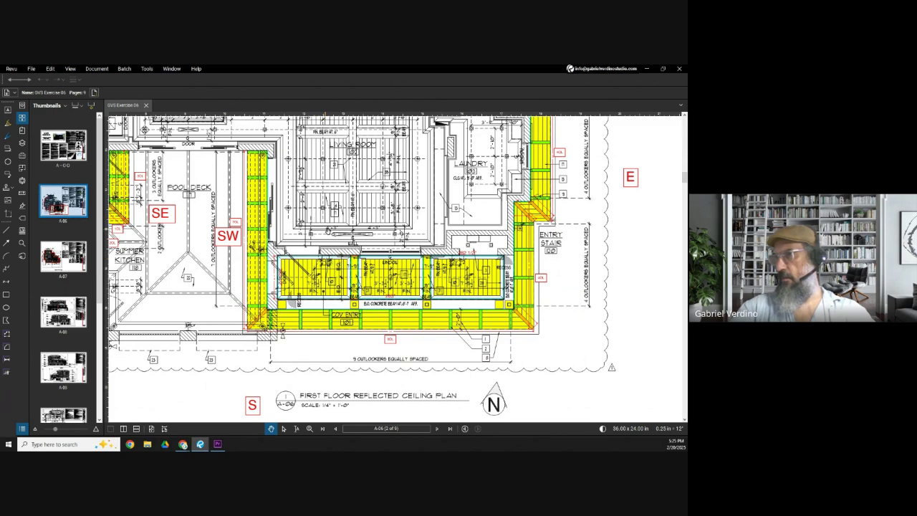
scroll(564, 122, "down", 3)
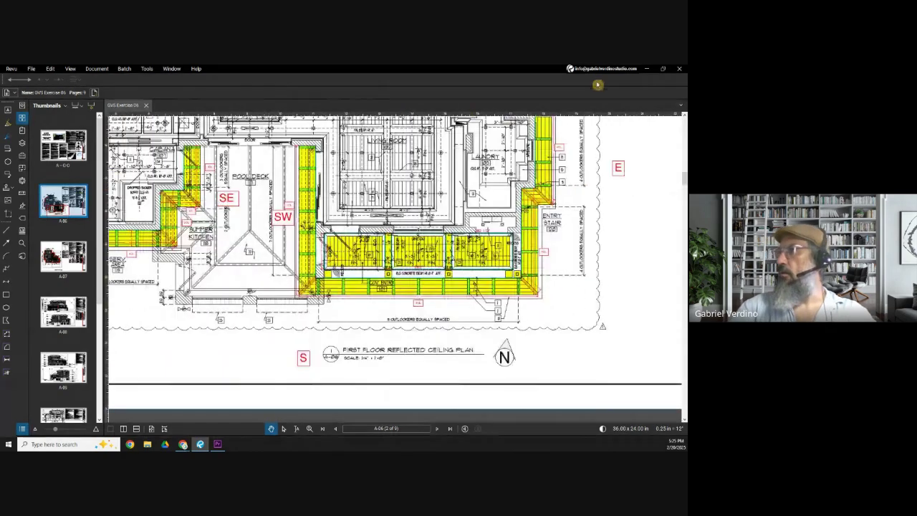
scroll(328, 315, "down", 10)
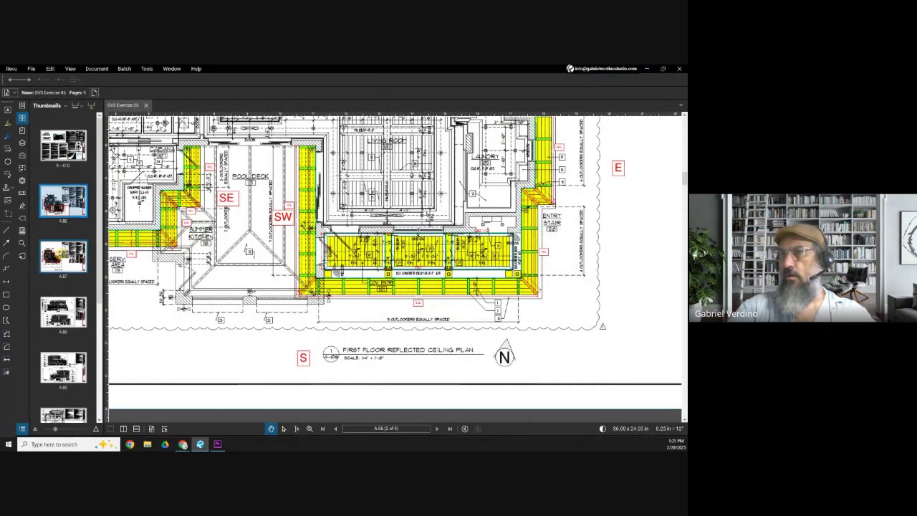
scroll(328, 315, "down", 2)
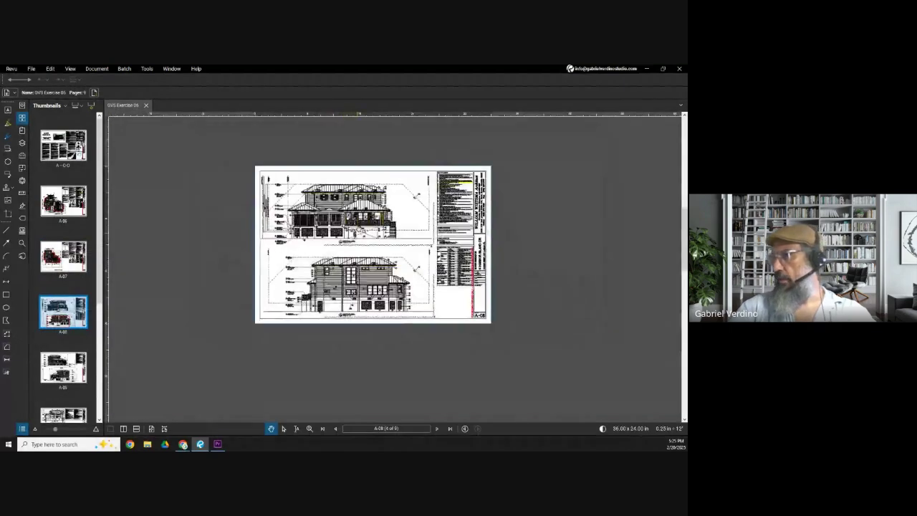
scroll(546, 192, "up", 5)
scroll(547, 192, "up", 2)
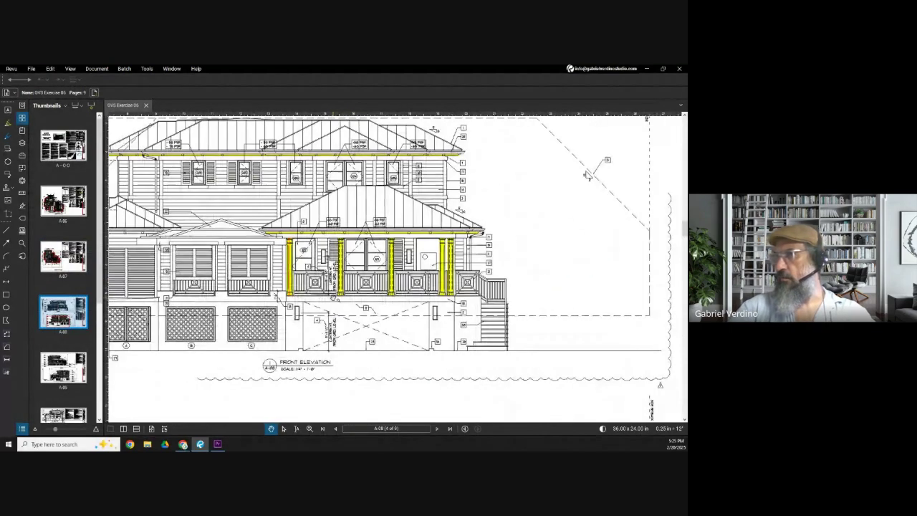
key("super+shift+s")
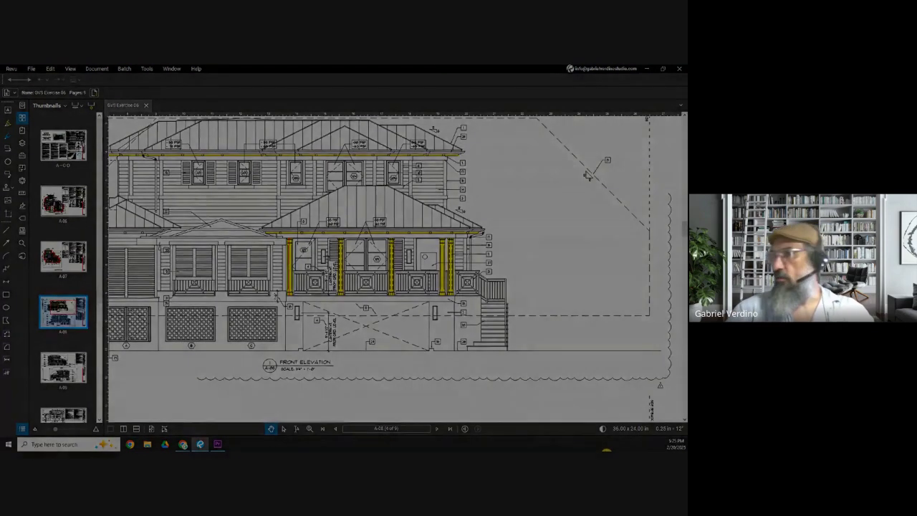
left_click_drag(238, 161, 536, 374)
In the estimate, merge work order 3's first column of elevation image cells and place the captured front elevation inside
key("alt+Tab")
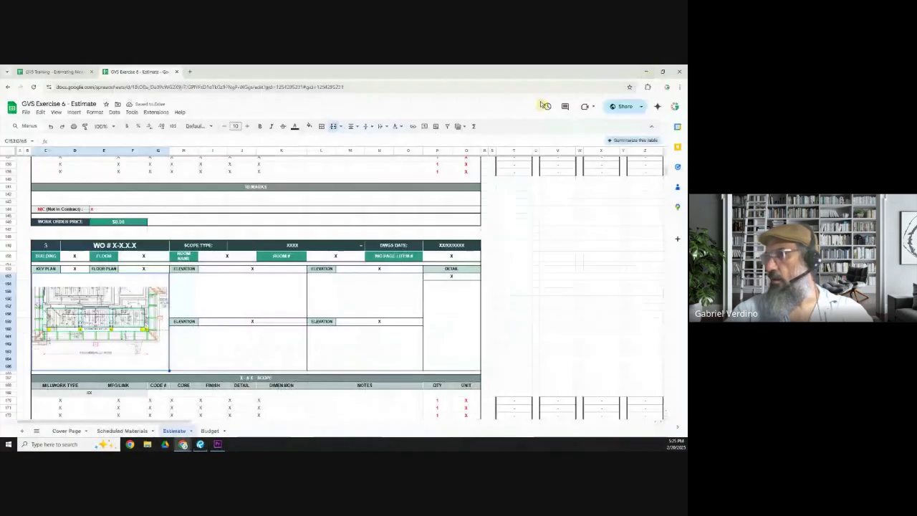
left_click(215, 337)
left_click_drag(232, 342, 215, 307)
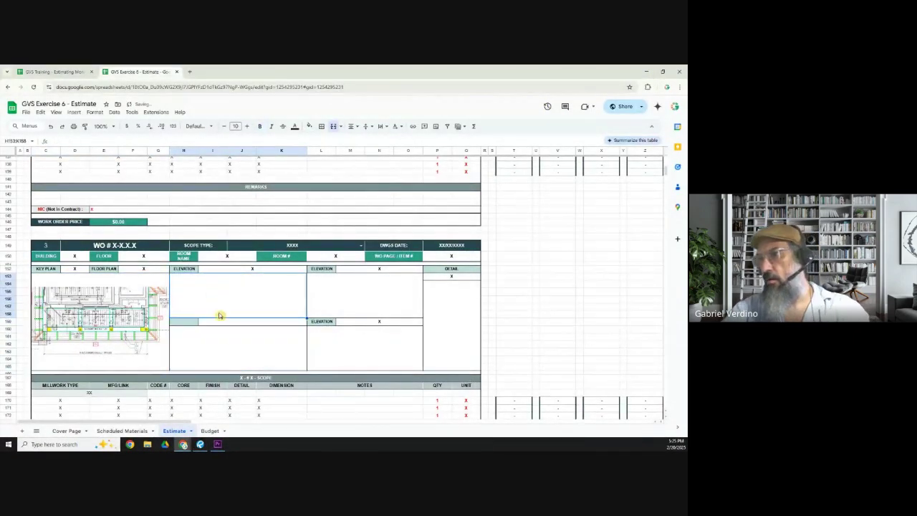
key("Delete")
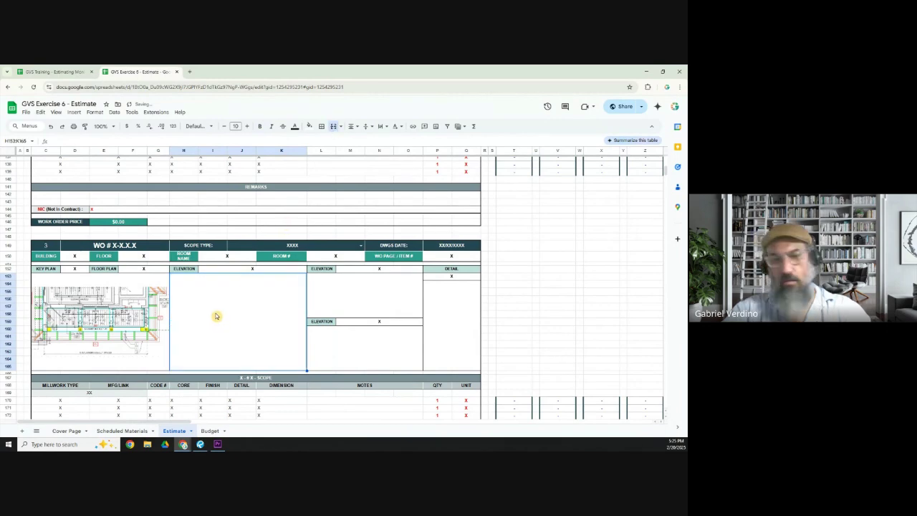
key("ctrl+v")
right_click(343, 279)
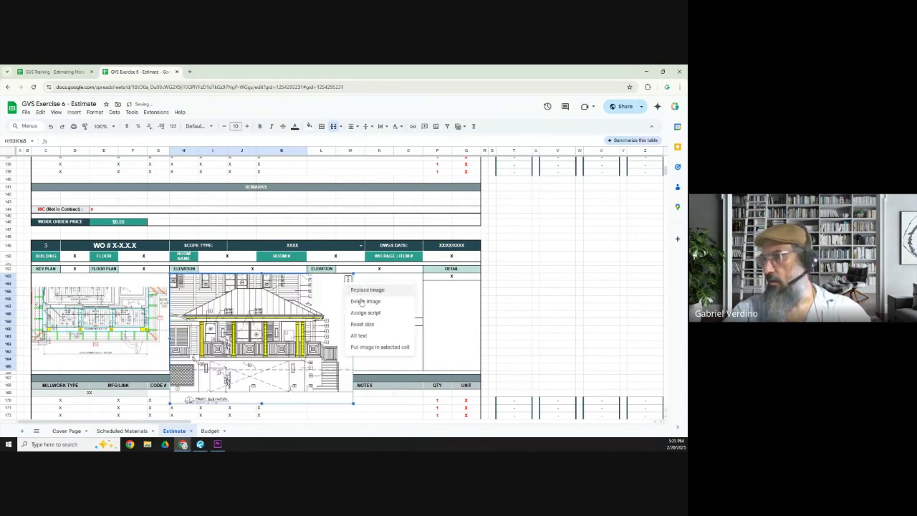
left_click(379, 348)
Merge work order 3's key plan and floor plan reference cells and enter the drawing reference A-06/1
left_click(142, 270)
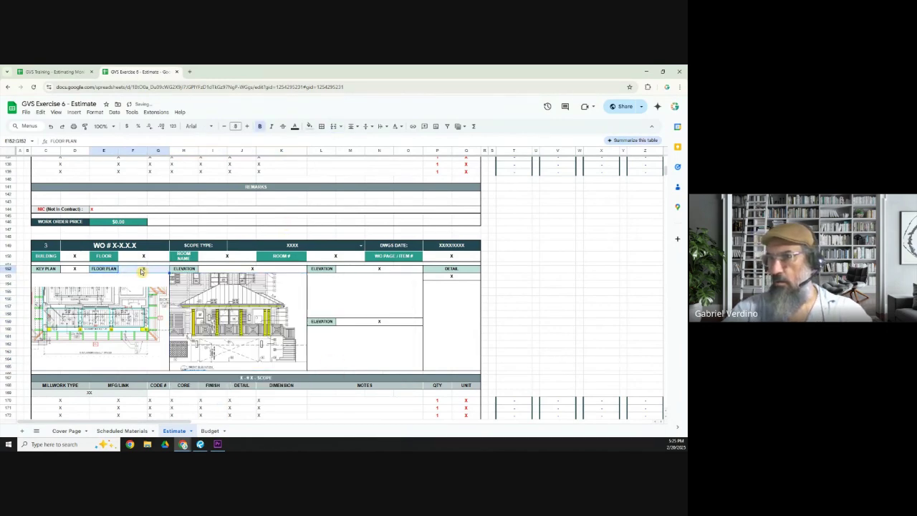
left_click_drag(74, 269, 154, 270)
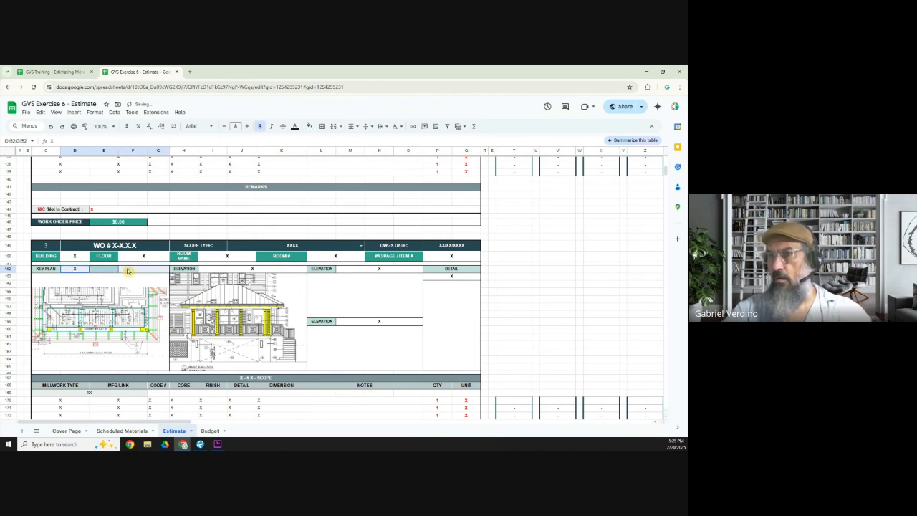
left_click(334, 127)
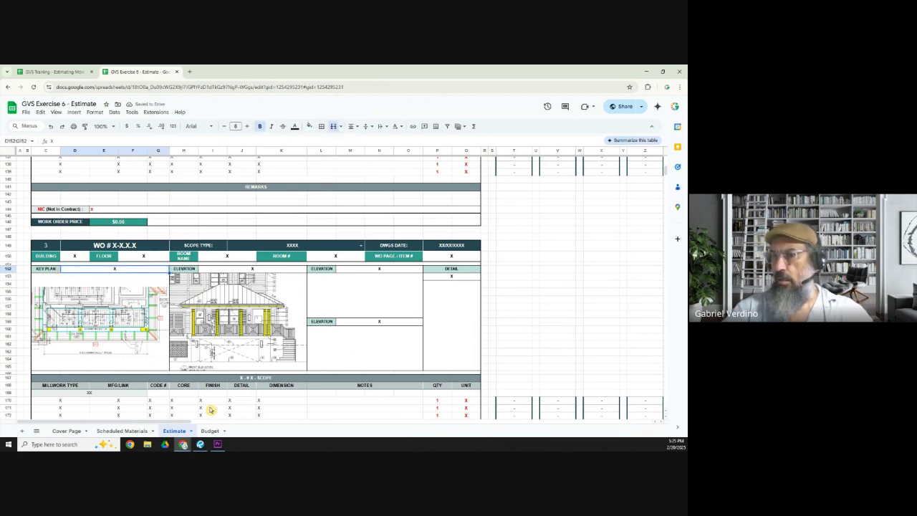
left_click(200, 444)
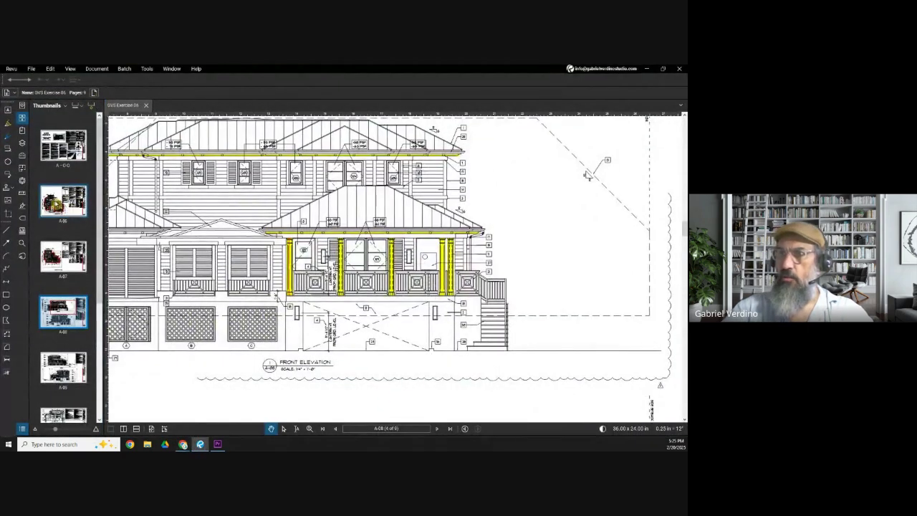
left_click(64, 202)
scroll(383, 197, "up", 3)
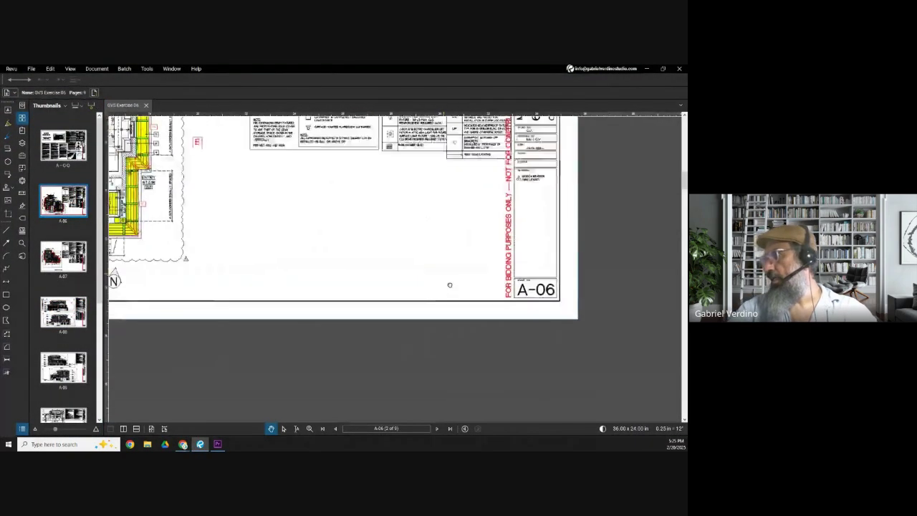
key("alt+Tab")
type("A")
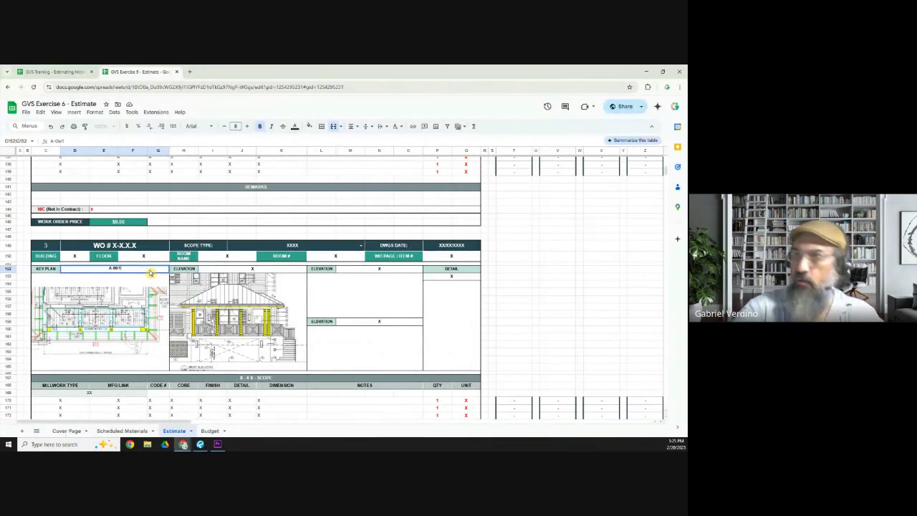
Check the front elevation's sheet and drawing number, and enter A-08/1 as work order 3's first elevation reference
left_click(246, 275)
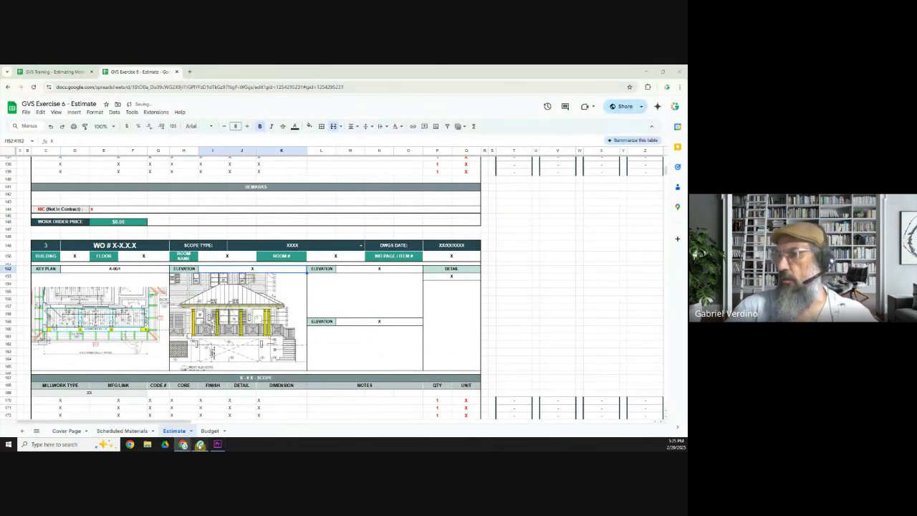
left_click(200, 444)
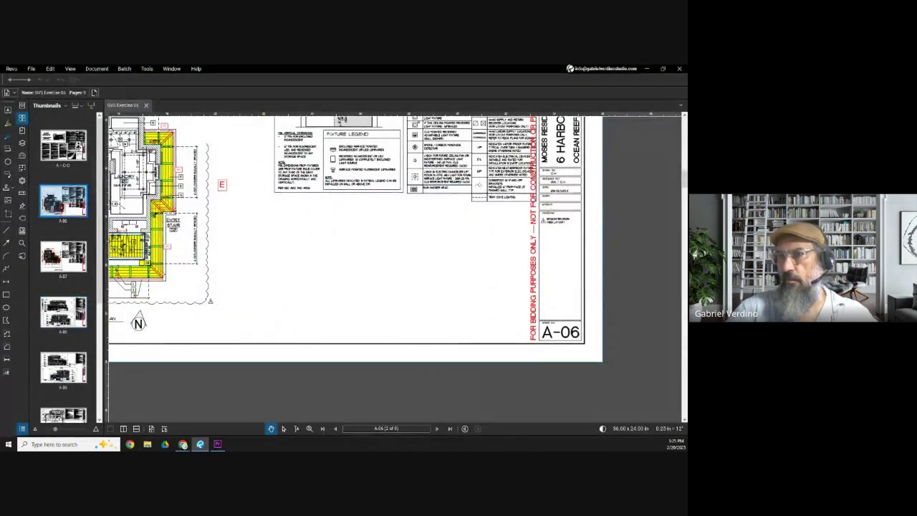
left_click(68, 314)
scroll(430, 322, "up", 3)
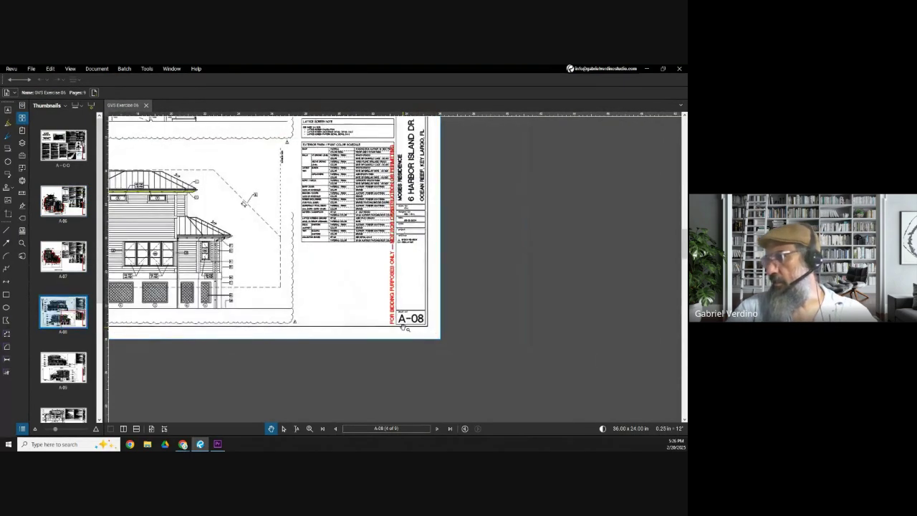
scroll(227, 239, "down", 3)
scroll(227, 239, "up", 1)
scroll(227, 240, "up", 5)
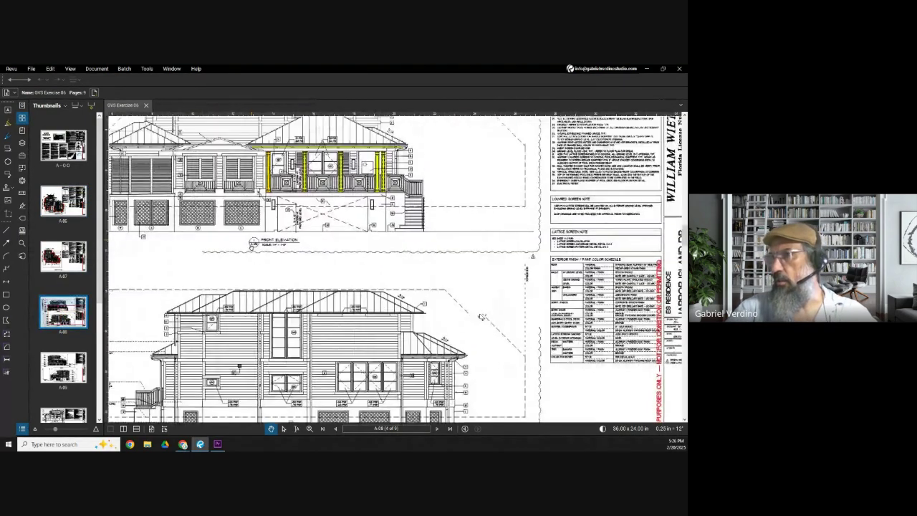
left_click(647, 69)
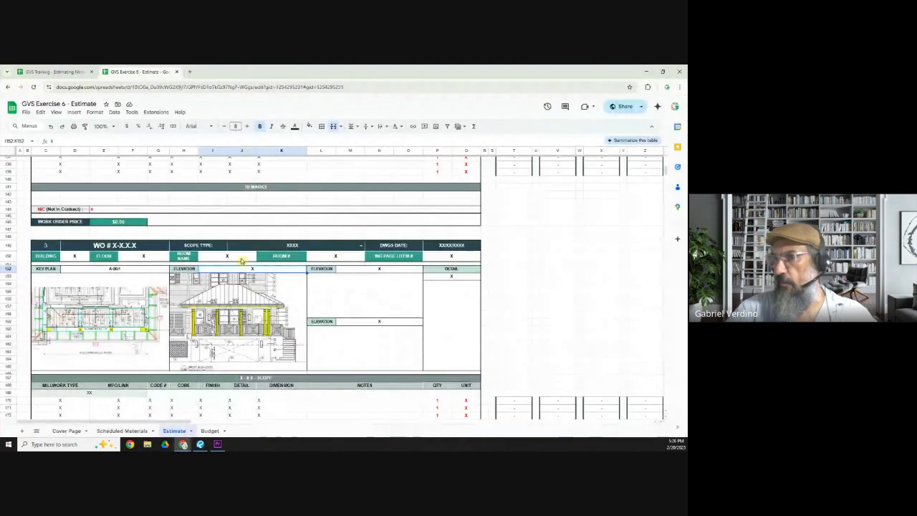
left_click(251, 268)
type("A-0")
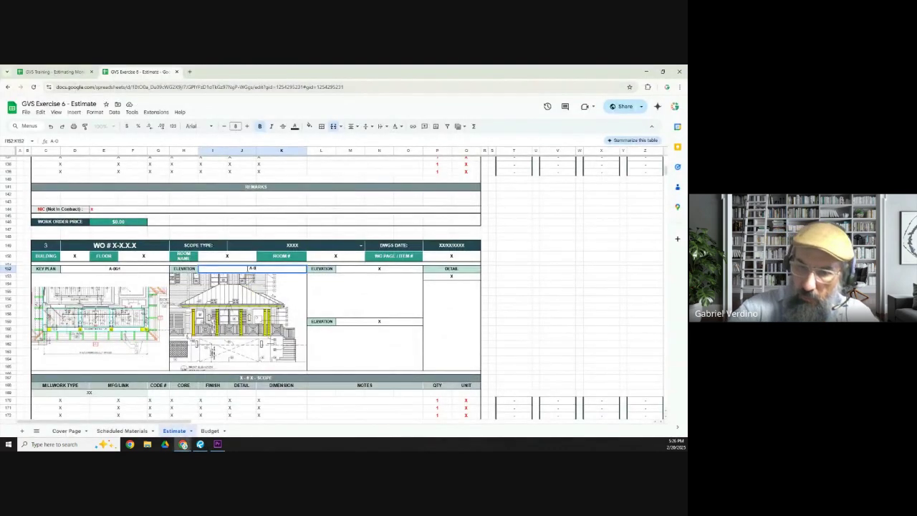
type("8/1")
key("Tab")
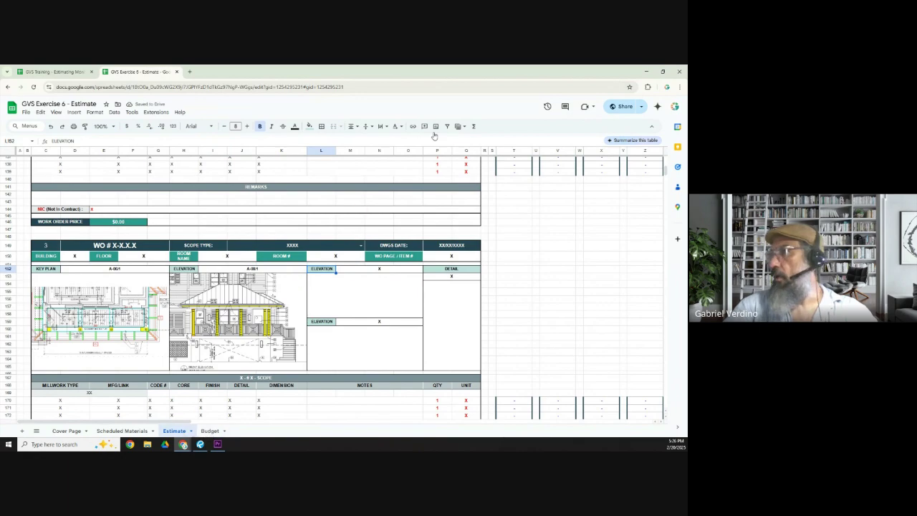
Find the typical exterior Azek column detail at the covered entry on sheet A-14 and snapshot it
left_click(200, 444)
scroll(265, 248, "down", 5)
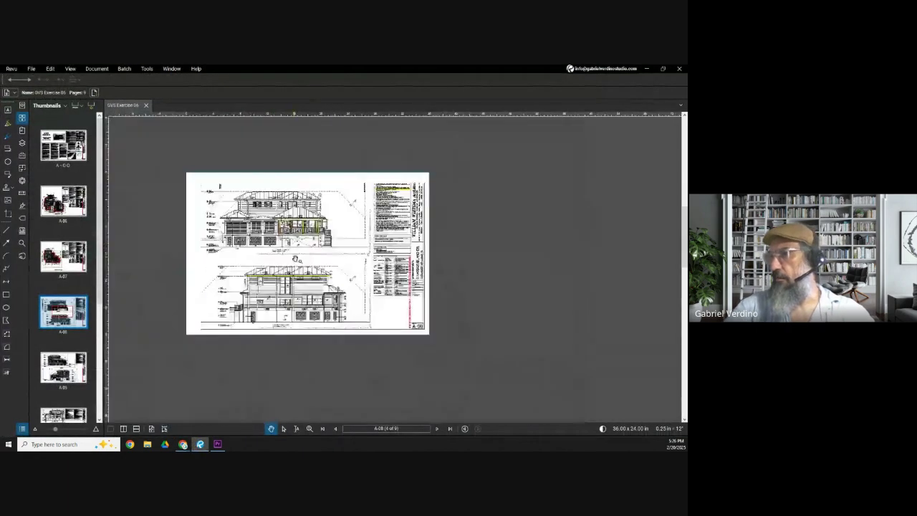
scroll(51, 369, "down", 3)
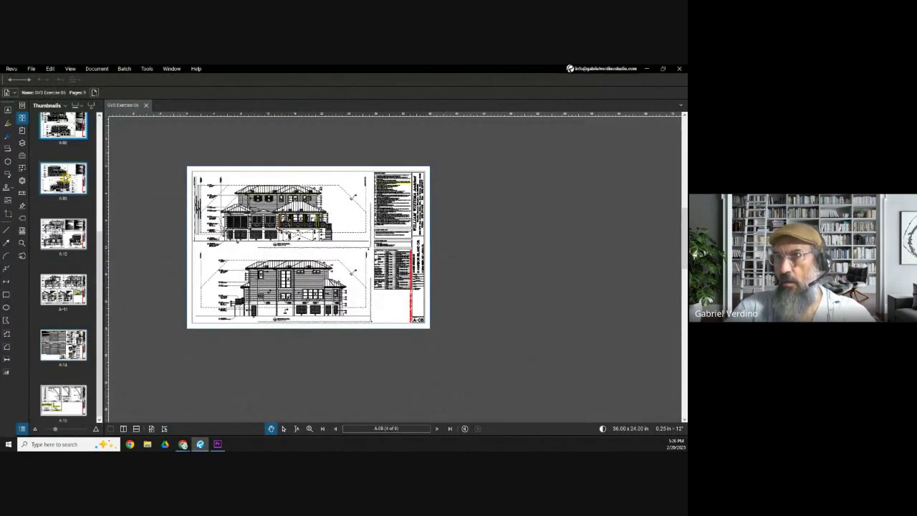
left_click(64, 233)
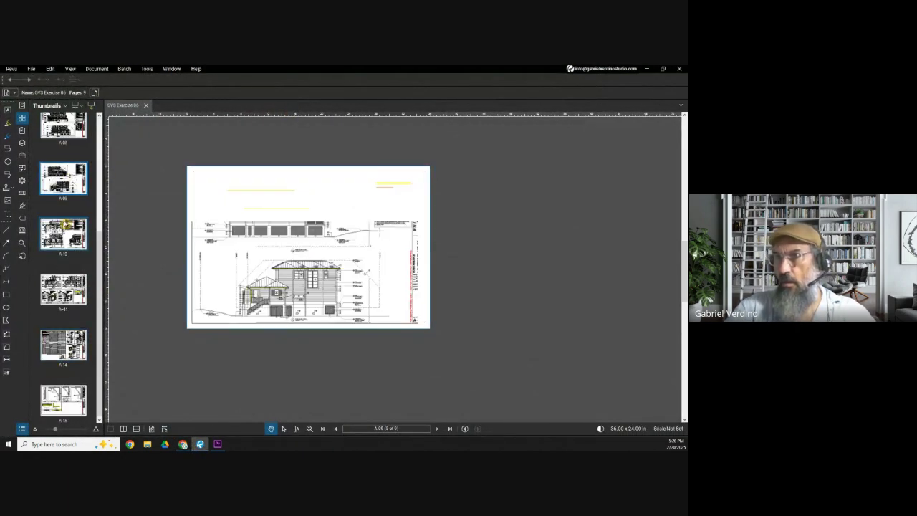
left_click(62, 290)
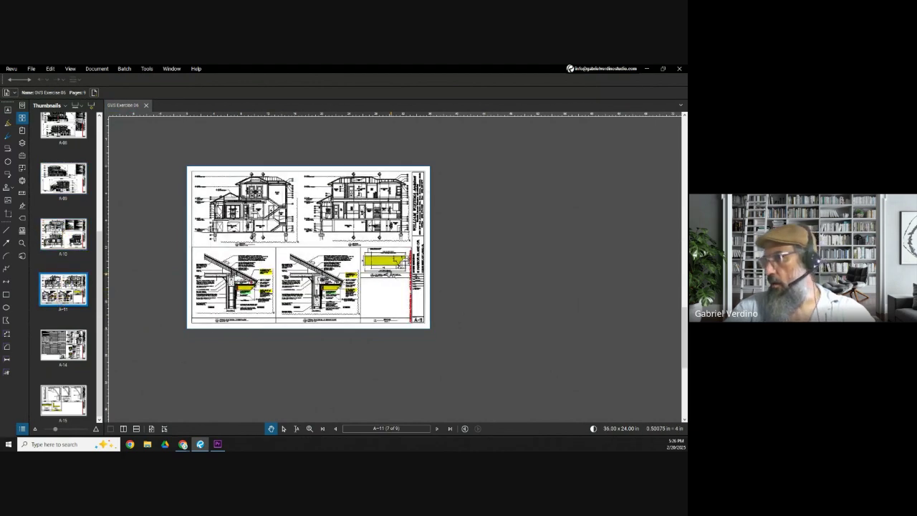
left_click(72, 347)
scroll(378, 326, "up", 3)
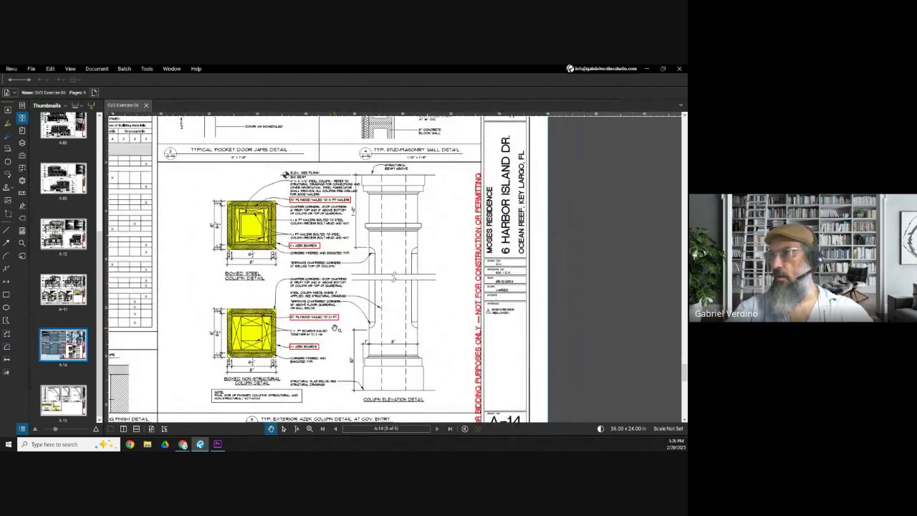
scroll(335, 329, "down", 1)
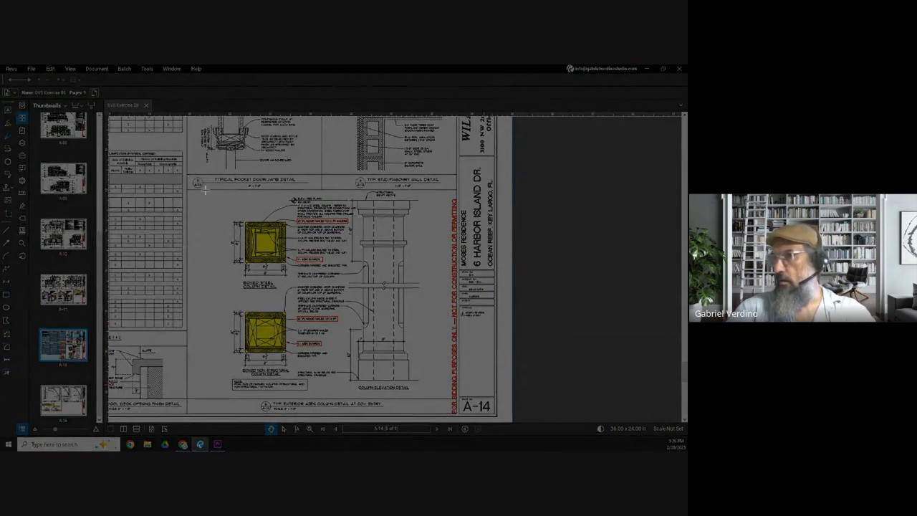
left_click_drag(205, 189, 436, 397)
Merge work order 3's second column of elevation image cells and place the captured column detail inside
left_click(646, 69)
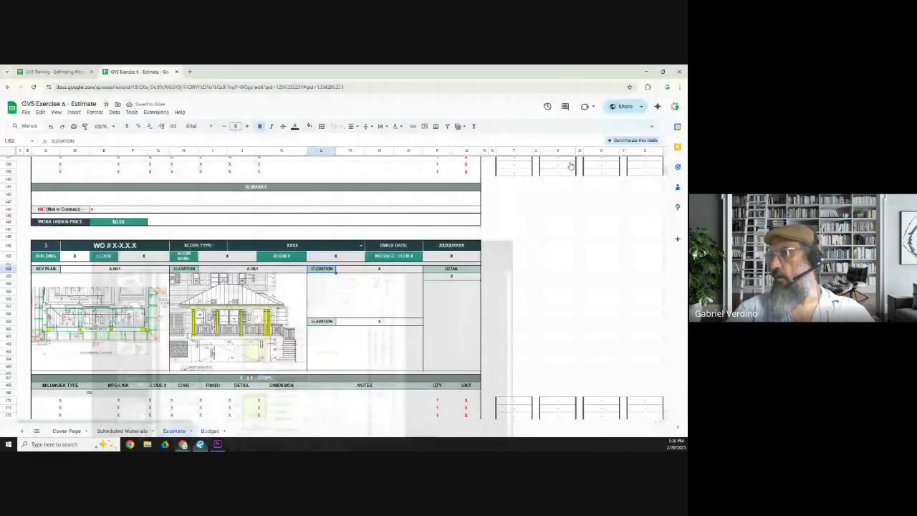
left_click_drag(334, 301, 360, 348)
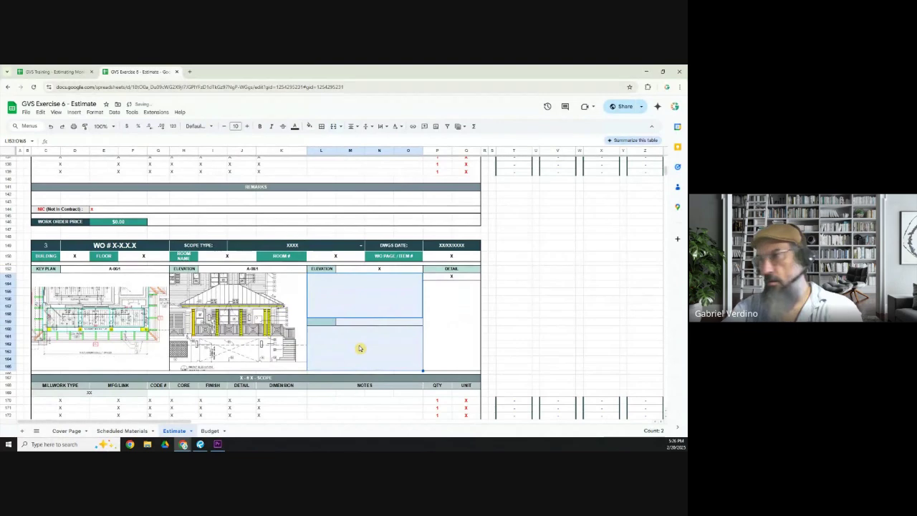
left_click(333, 127)
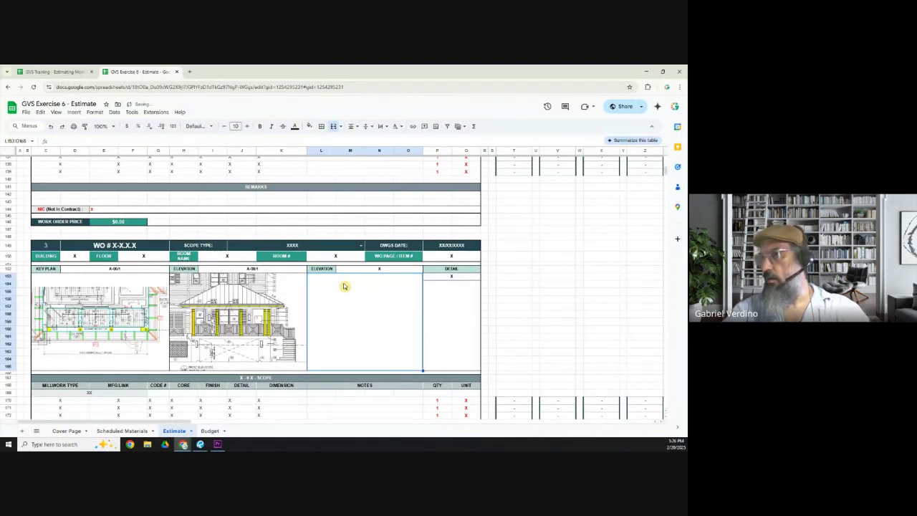
key("ctrl+v")
left_click(485, 282)
left_click(494, 347)
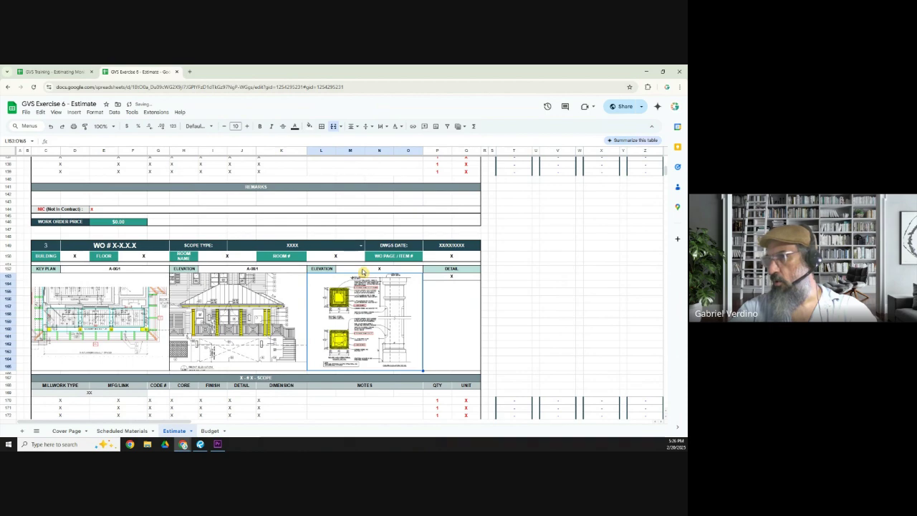
Switch to Revu and examine sheets A-15 and A-14 for further details that apply to the covered entry
left_click(200, 444)
scroll(265, 267, "down", 5)
left_click_drag(222, 255, 340, 261)
left_click(63, 402)
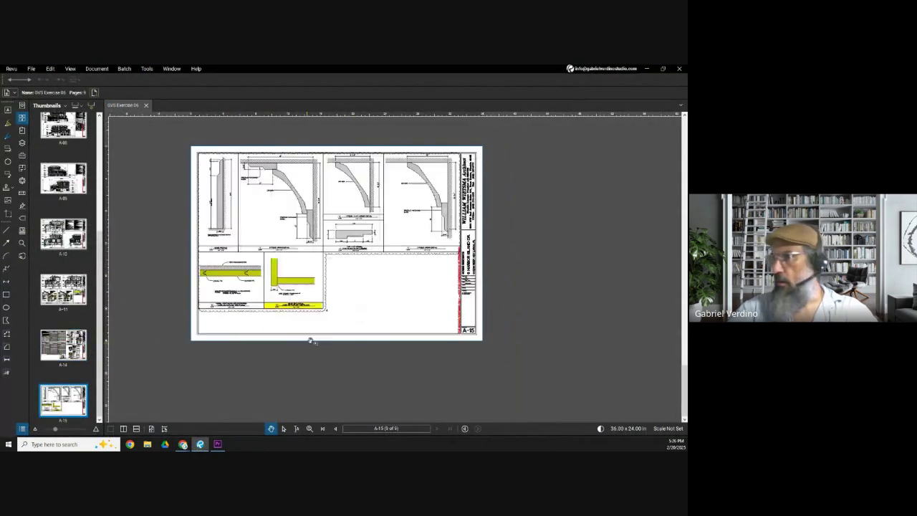
scroll(292, 259, "up", 5)
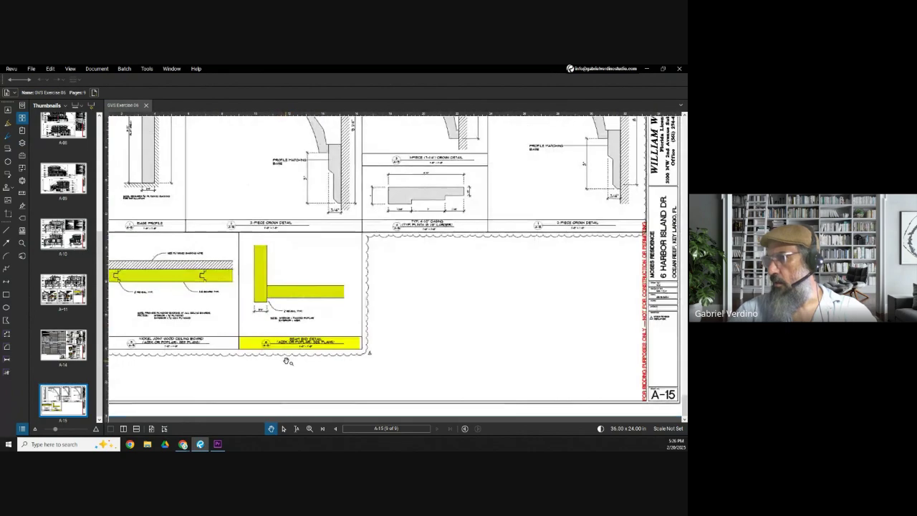
scroll(336, 262, "down", 3)
left_click_drag(358, 197, 319, 320)
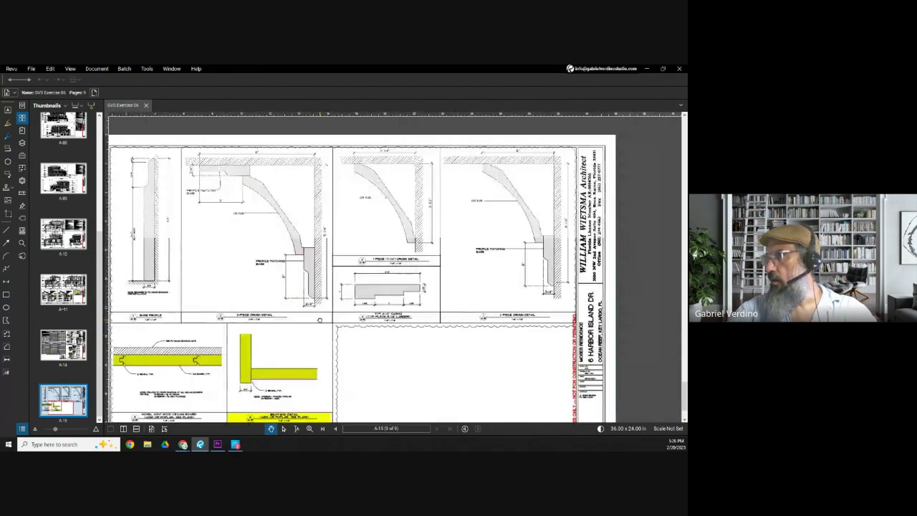
left_click(65, 351)
scroll(401, 248, "down", 3)
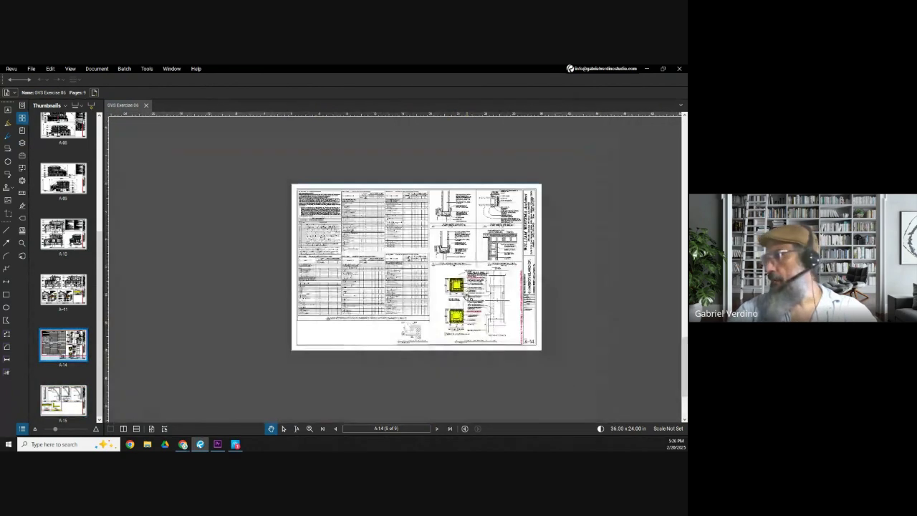
scroll(402, 248, "up", 3)
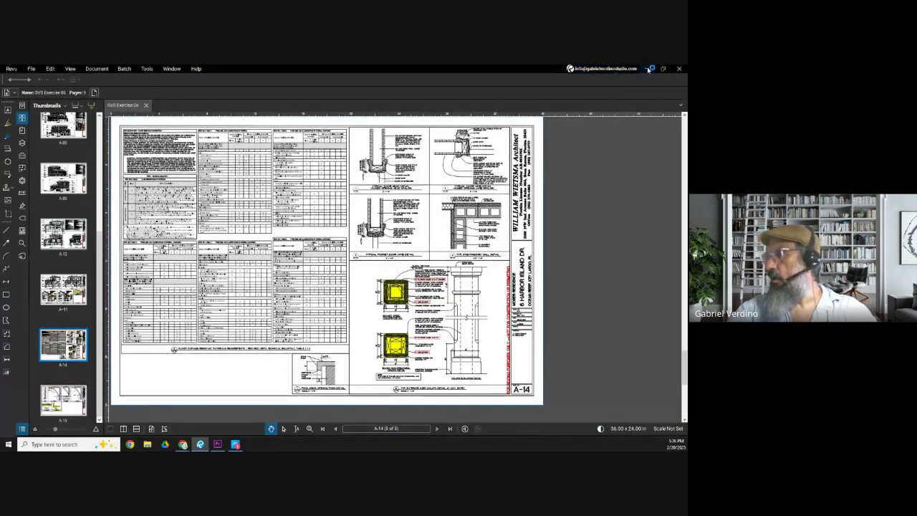
Back in the estimate, merge work order 3's column detail image area with the detail column beside it, covering L153 to Q165
key("alt+Tab")
left_click(446, 328, "shift")
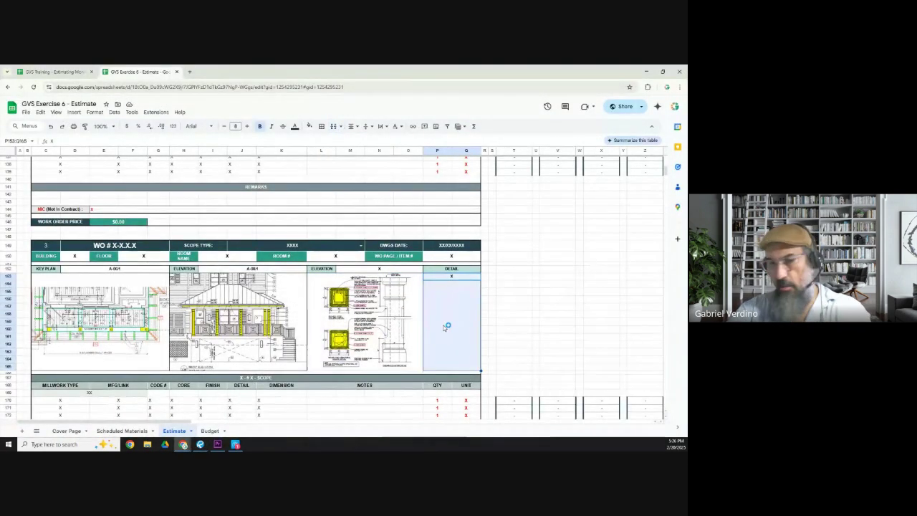
left_click(406, 289)
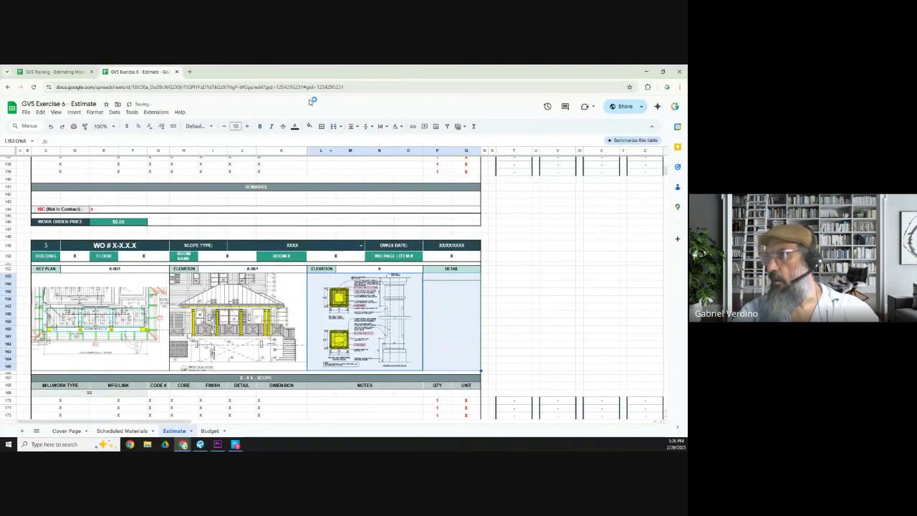
left_click(333, 126)
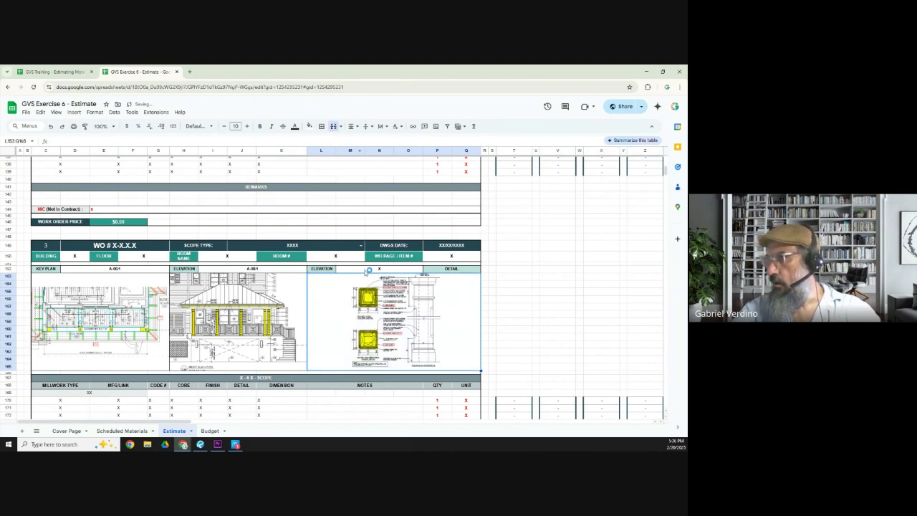
Merge work order 3's second elevation reference across the detail heading, check the column detail's number on the drawings and enter A-14/5
left_click(446, 270)
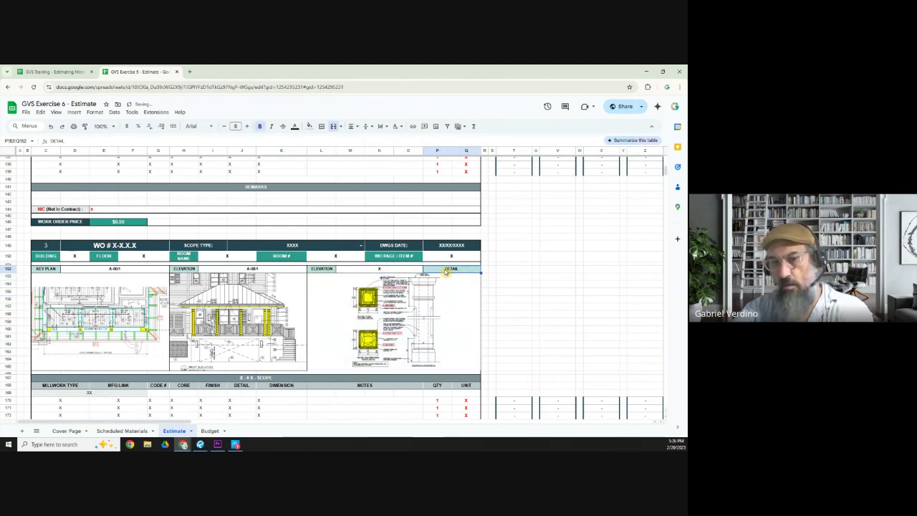
left_click(403, 270)
left_click(445, 271, "shift")
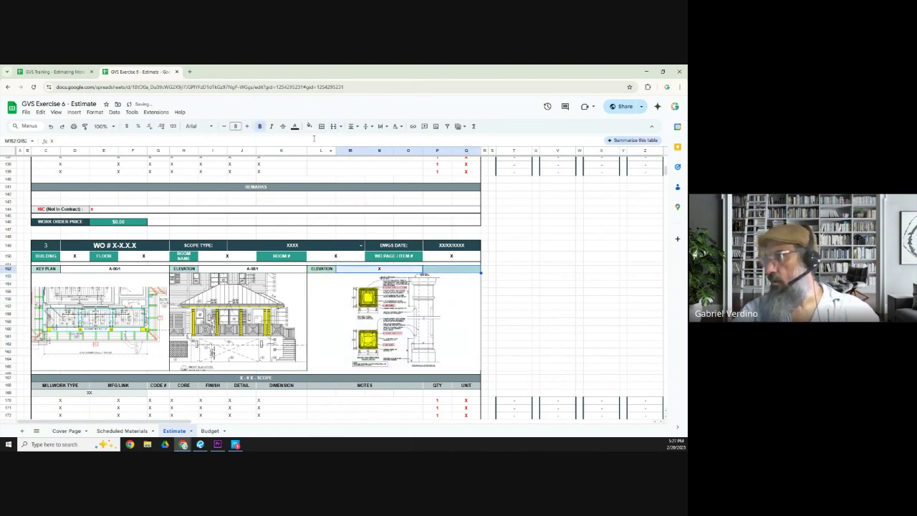
left_click(219, 442)
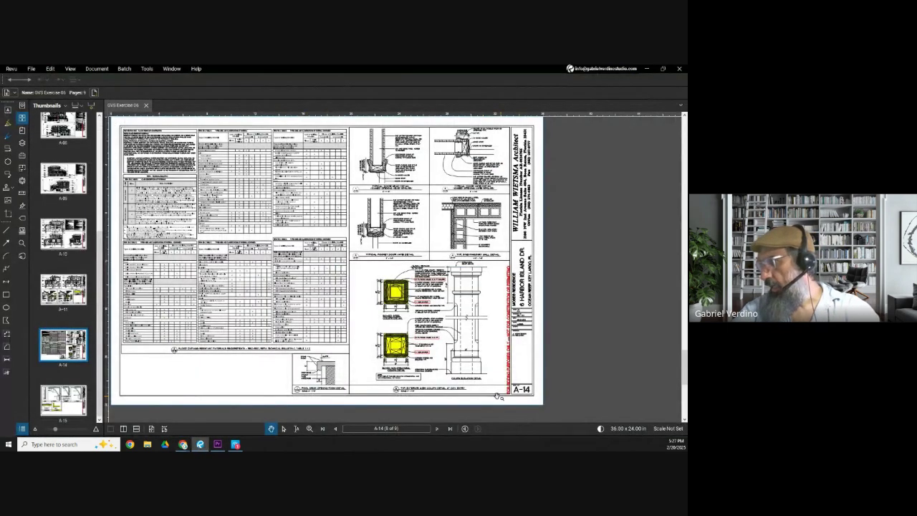
scroll(423, 387, "up", 5)
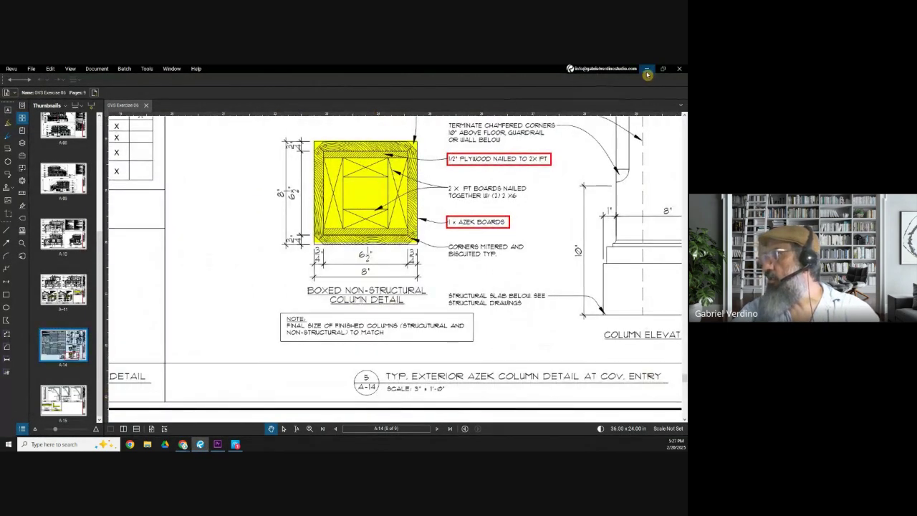
left_click(647, 73)
left_click(403, 271)
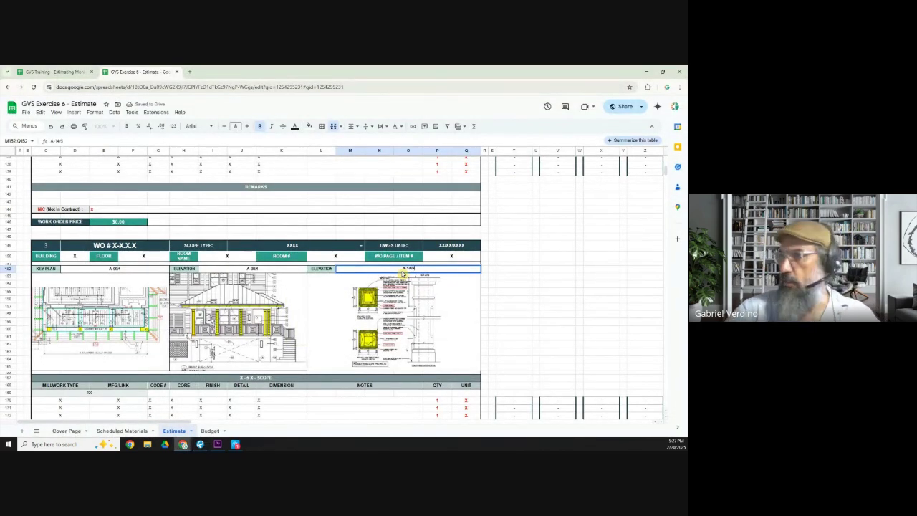
key("Right")
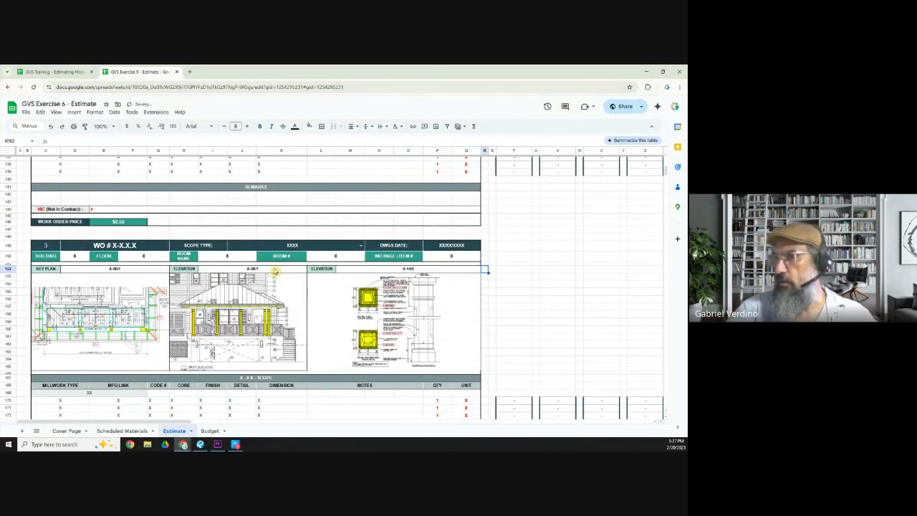
Review the covered entry columns on the front elevation of sheet A-08 in Revu, and return to the estimate
left_click(75, 257)
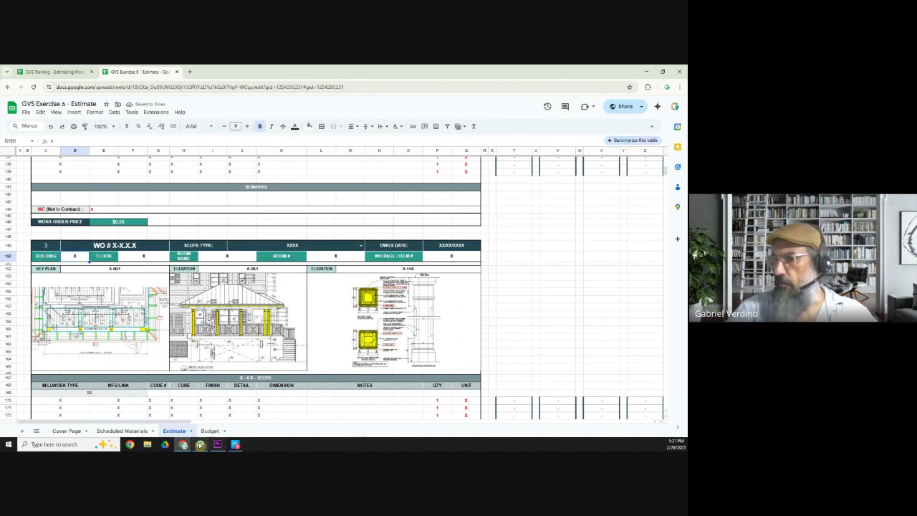
left_click(200, 444)
scroll(228, 290, "down", 3)
left_click_drag(228, 291, 321, 350)
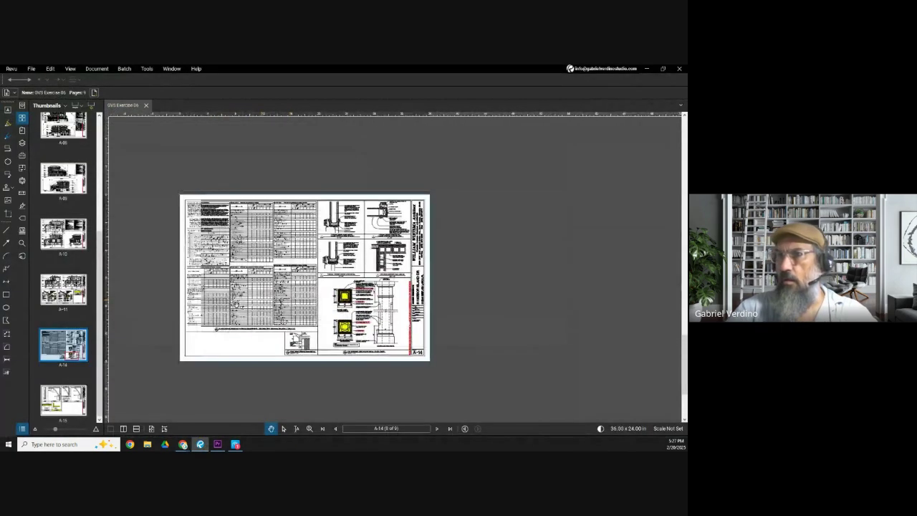
left_click(65, 129)
scroll(304, 269, "up", 5)
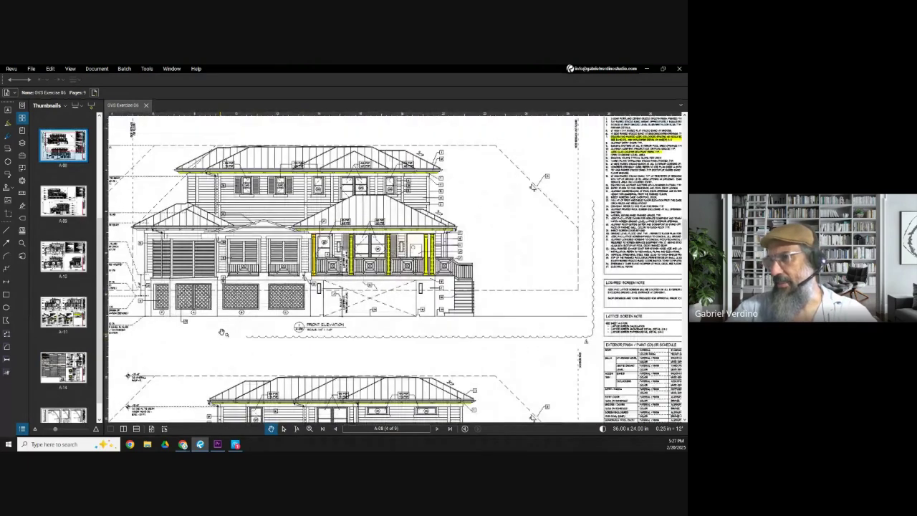
left_click_drag(378, 319, 445, 315)
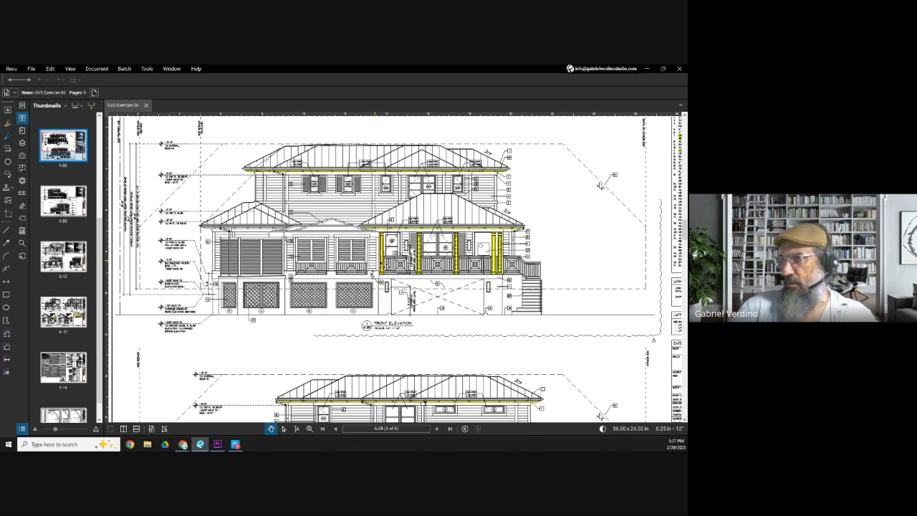
left_click(646, 68)
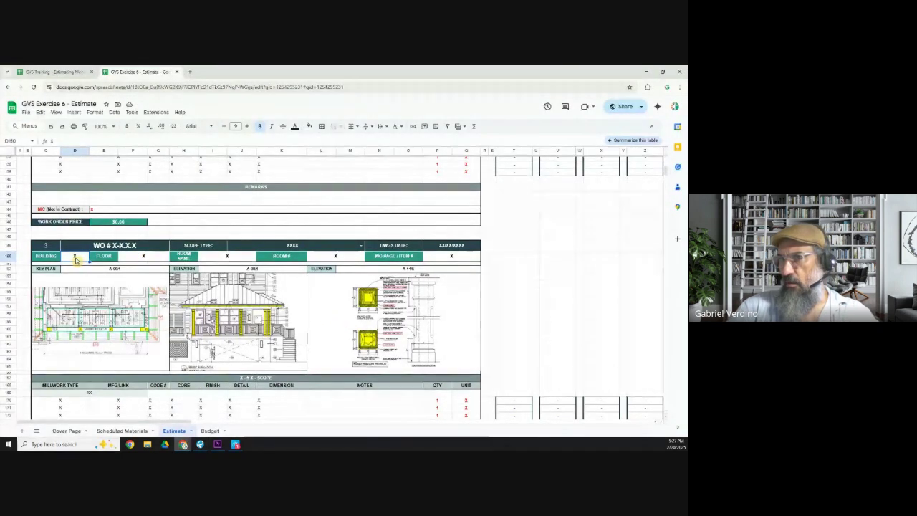
Set work order 3's building to 1 and floor to 1
type("1")
left_click(140, 257)
type("1")
Check the entry's room label on the sheet A-06 plan and enter COVER ENTRY as work order 3's room name
left_click(223, 258)
type("EXTER")
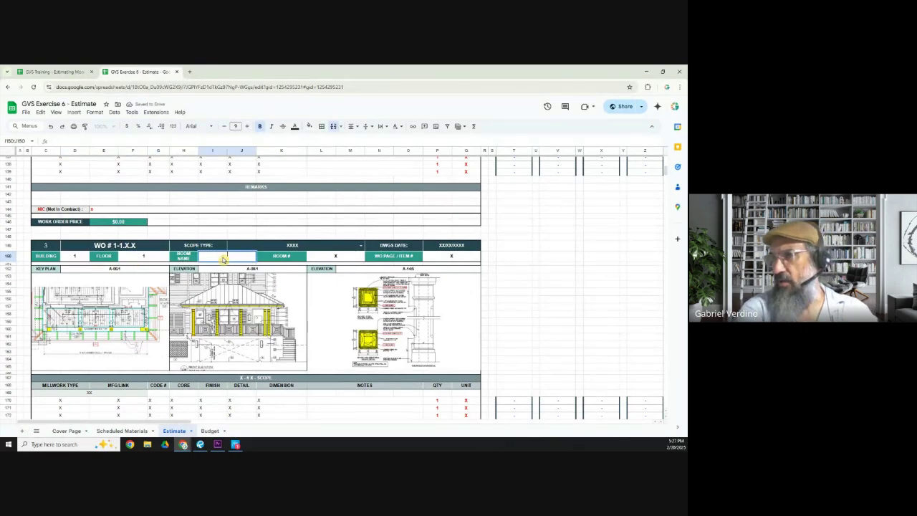
left_click(201, 444)
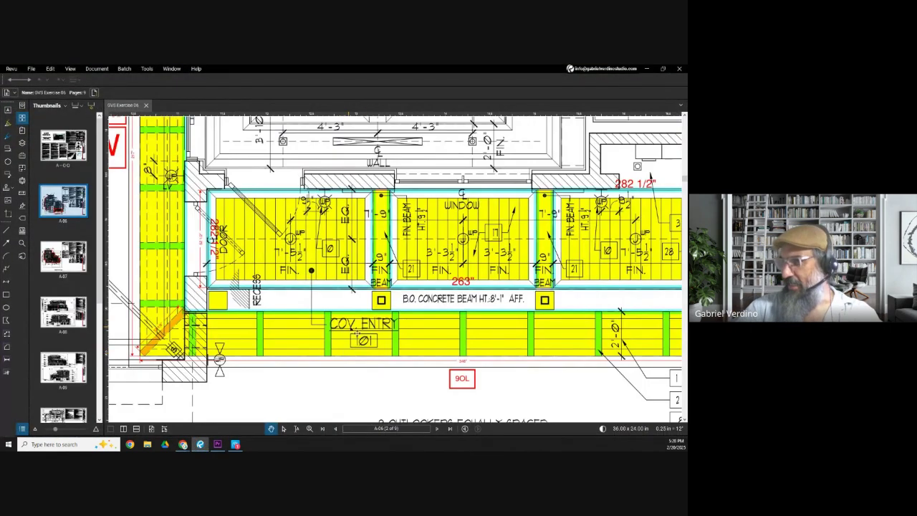
left_click(646, 69)
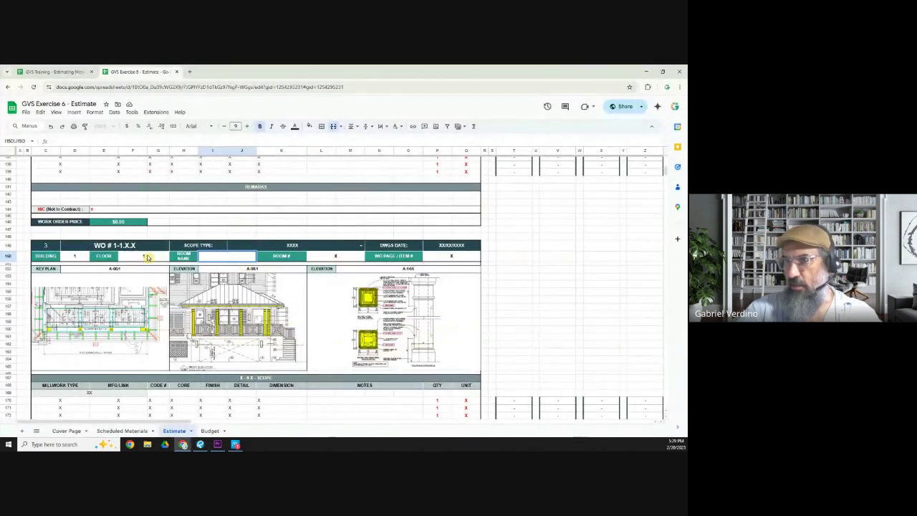
left_click(324, 304)
left_click(234, 260)
type("C")
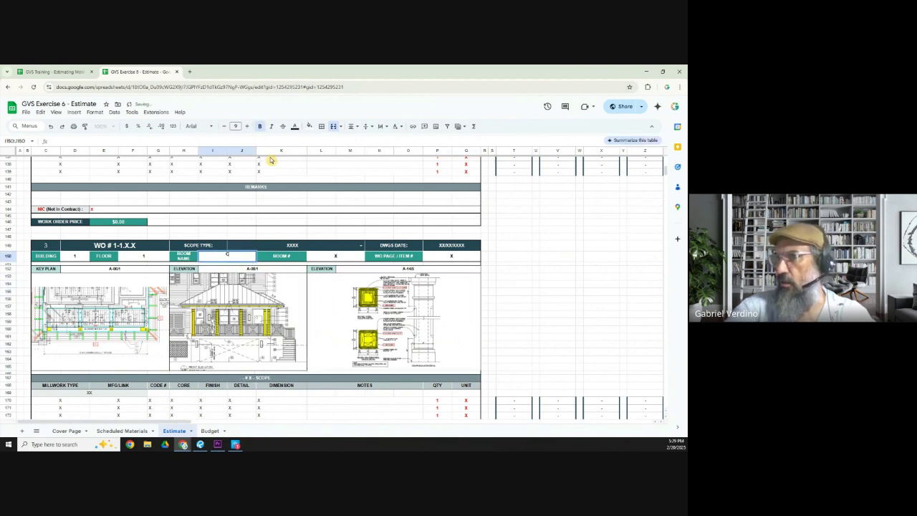
type("OVER")
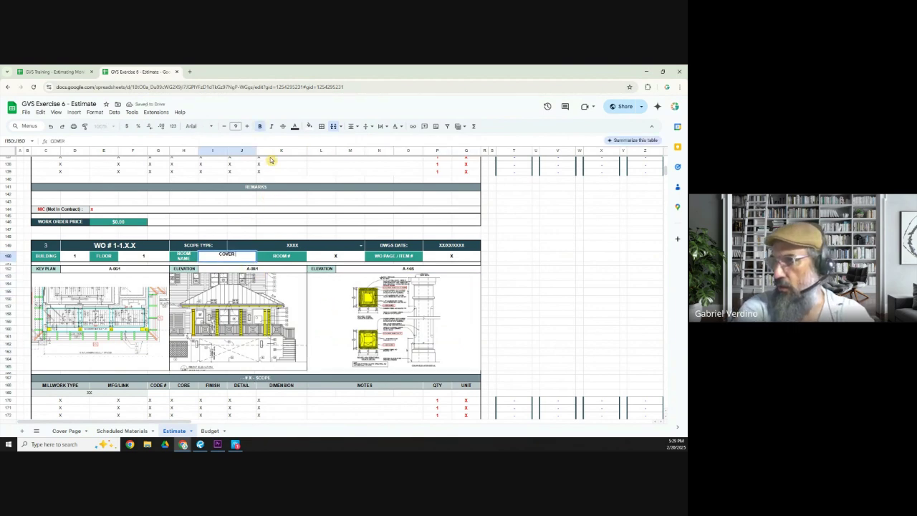
type(" ENTRY")
Set work order 3's room number to 101 and its page/item number to 1
key("Tab")
key("Tab")
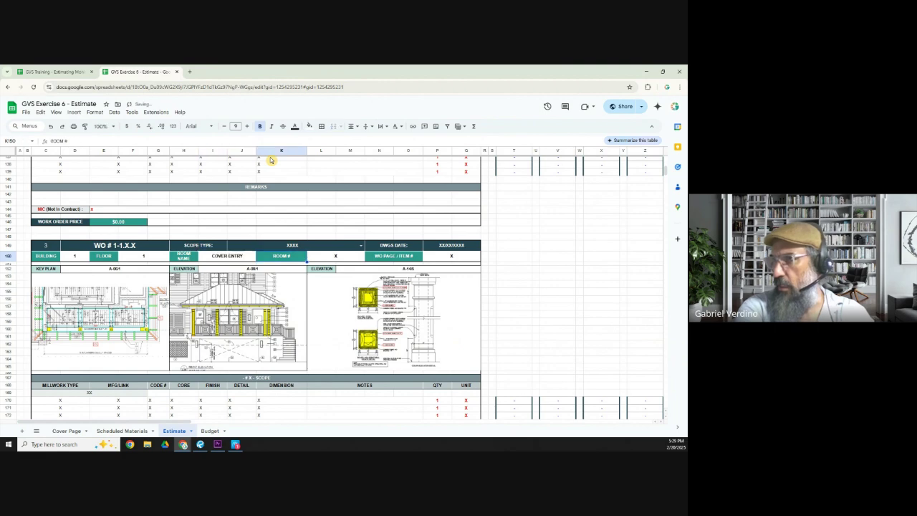
type("1")
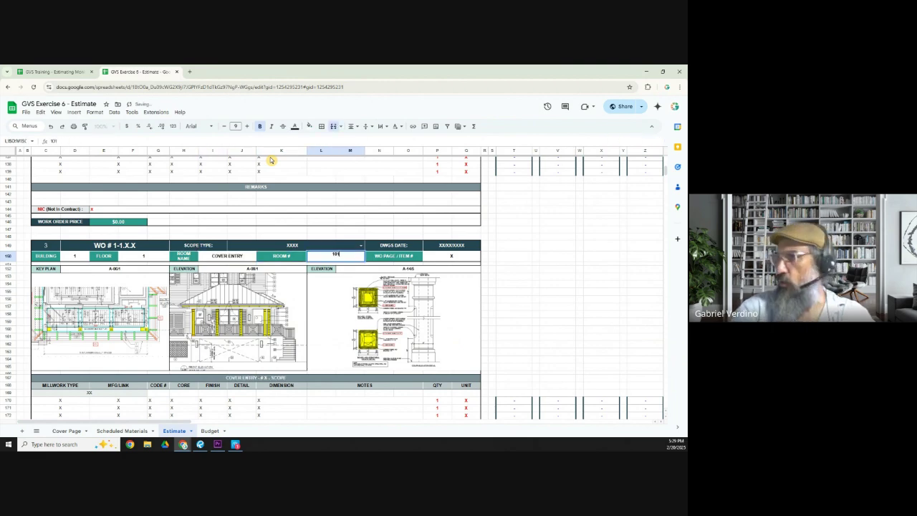
type("01")
key("Tab")
left_click(444, 256)
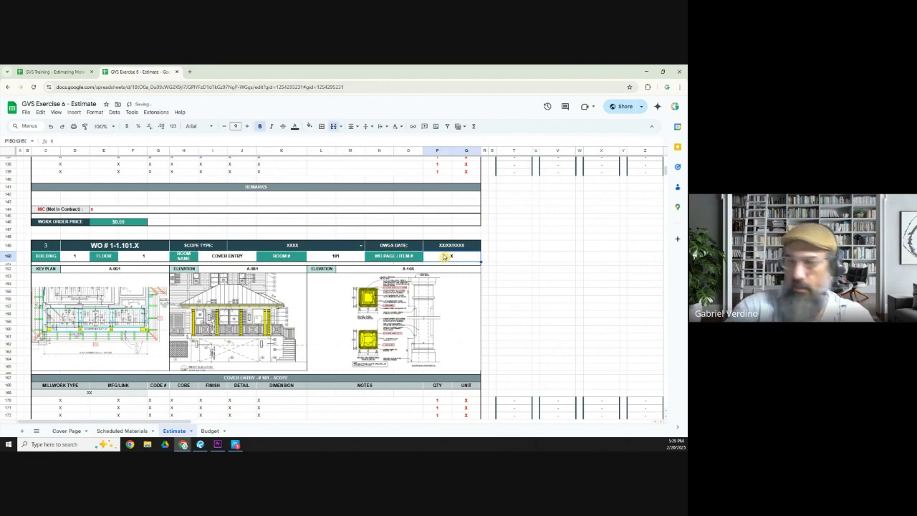
key("Tab")
Look up the drawings date in work order 2 and enter 05/03/2024 as work order 3's drawings date
scroll(444, 272, "up", 10)
scroll(444, 280, "up", 2)
scroll(450, 286, "down", 3)
left_click(454, 298)
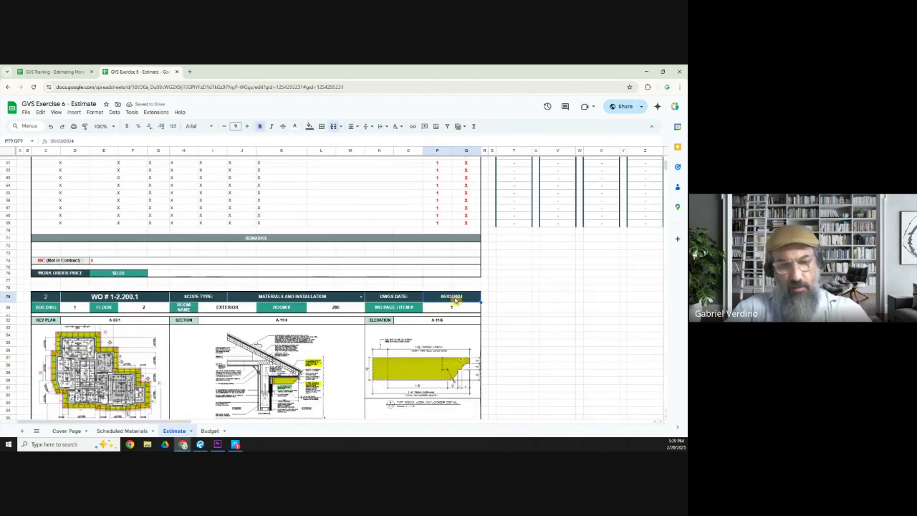
scroll(453, 300, "down", 10)
left_click(453, 282)
type("05/03/2024")
Set work order 3's scope type to MATERIALS, FABRICATION AND INSTALLATION
left_click(348, 288)
left_click(360, 281)
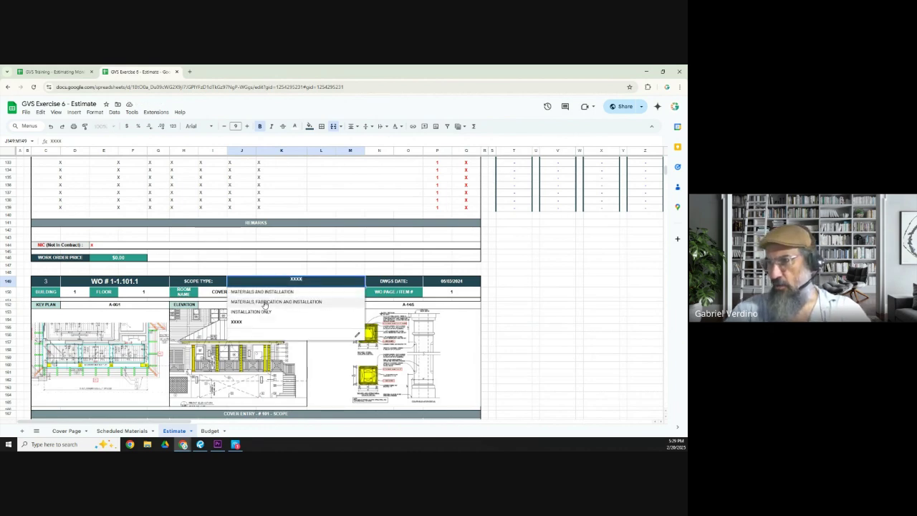
left_click(294, 303)
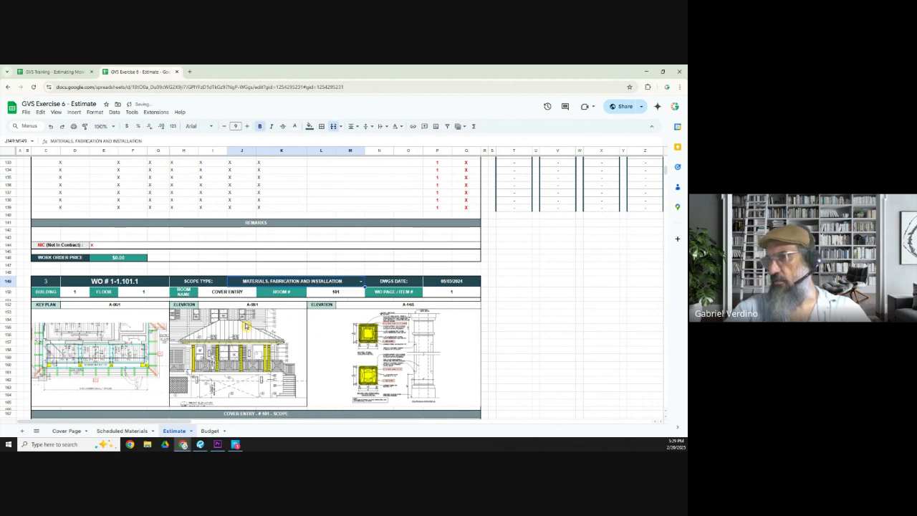
Hide the unused work order rows 219 to 3508, from work order 4 down to the extras section
scroll(169, 336, "down", 3)
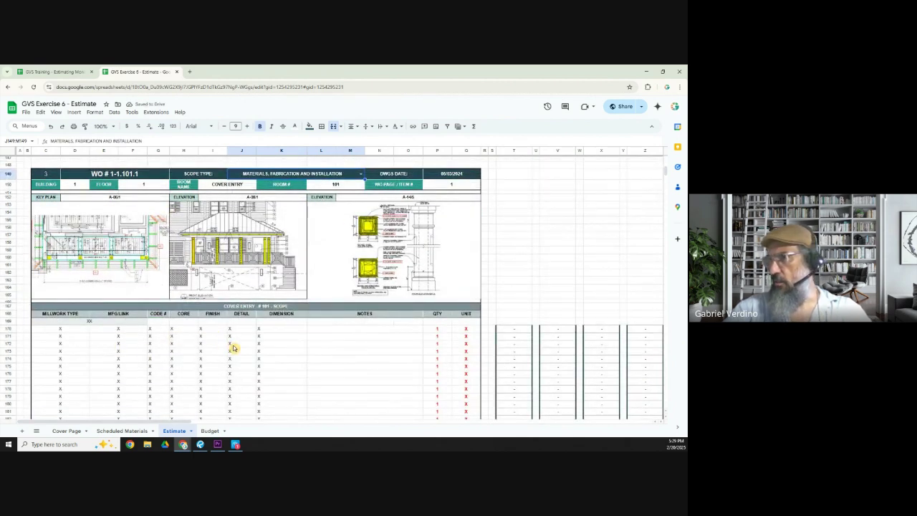
scroll(235, 351, "down", 10)
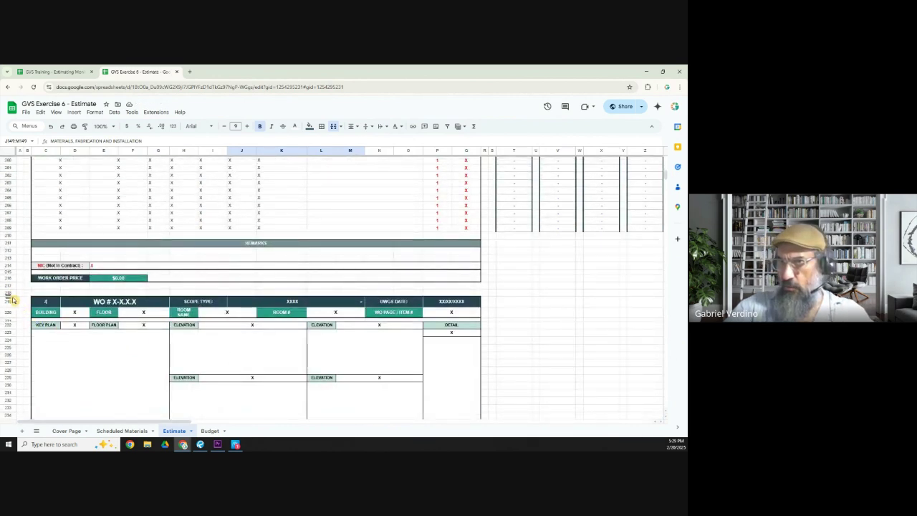
left_click_drag(666, 178, 654, 412)
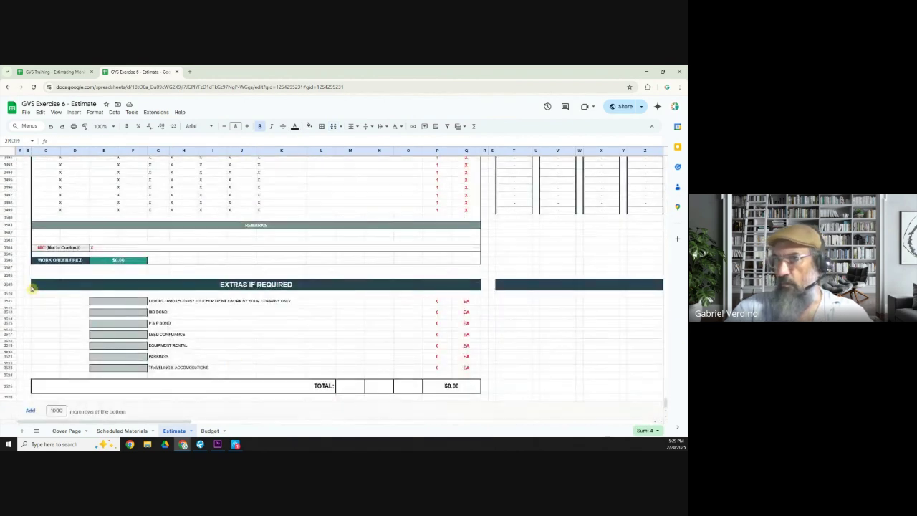
left_click(10, 278, "shift")
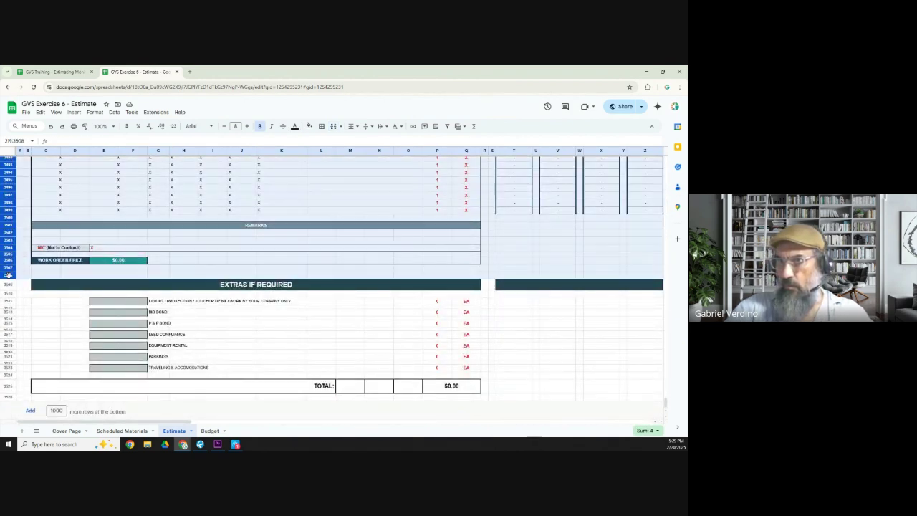
right_click(10, 278)
left_click(34, 354)
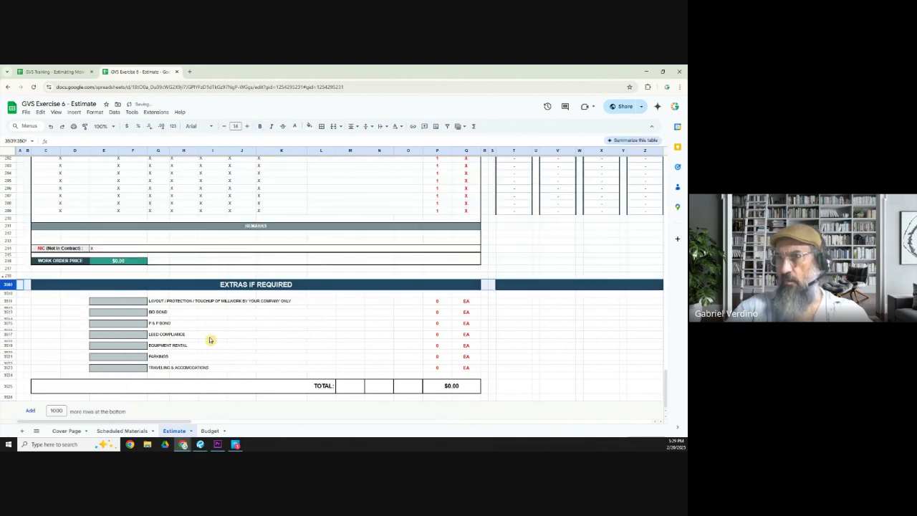
Switch to the drawings in Revu and examine the highlighted soffit runs on the A-06 reflected ceiling plan
scroll(217, 340, "up", 10)
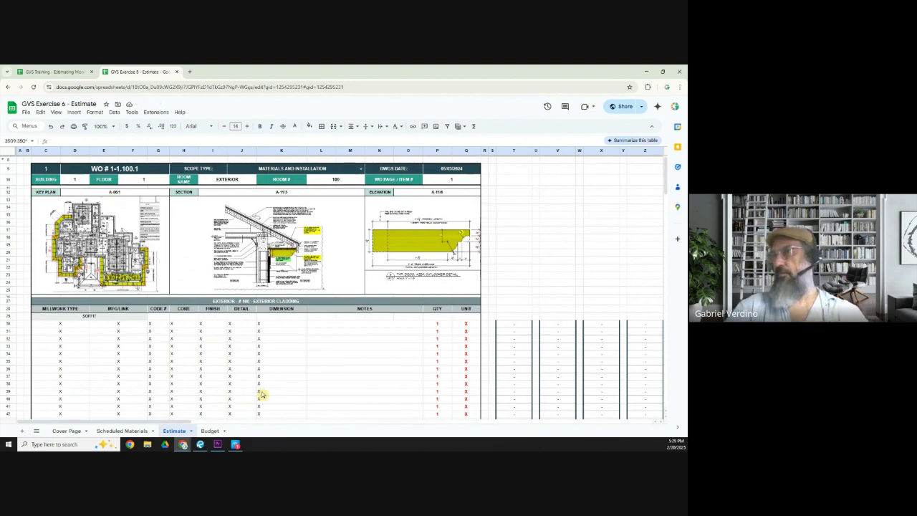
left_click(203, 444)
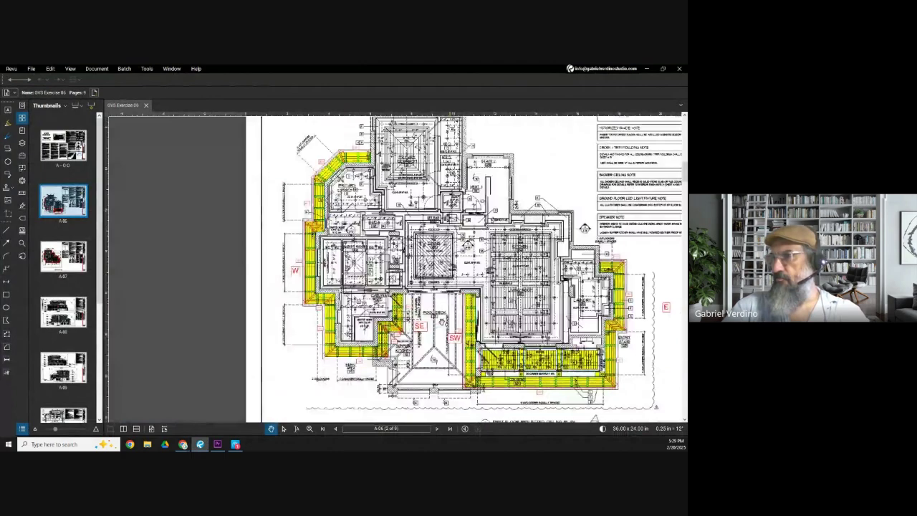
scroll(294, 236, "up", 4)
scroll(290, 237, "up", 2)
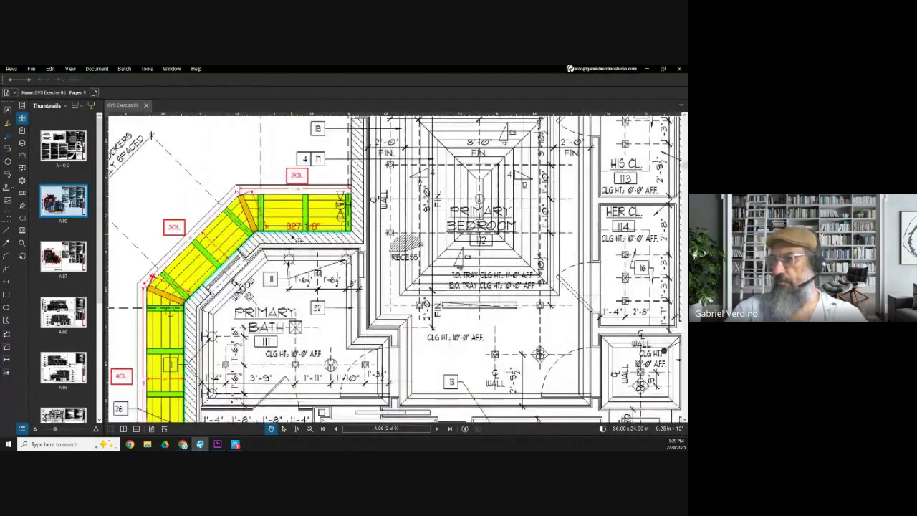
scroll(278, 276, "down", 5)
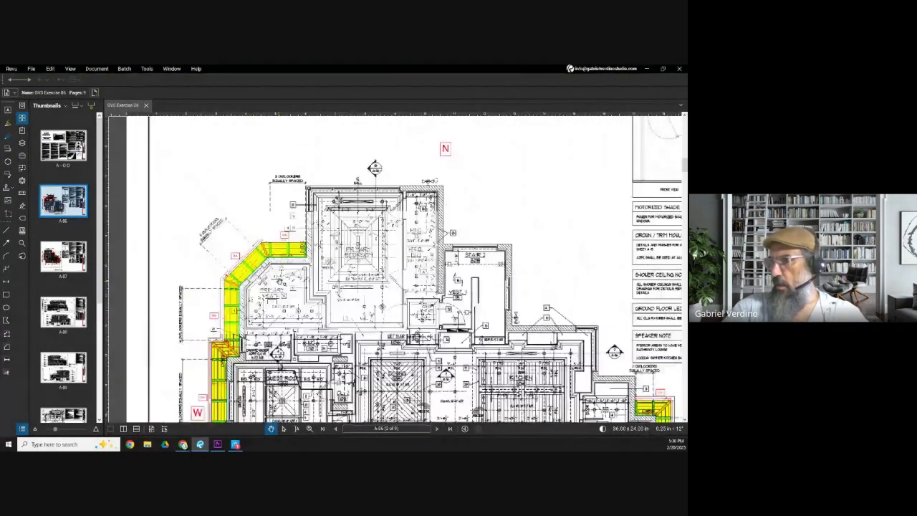
scroll(56, 372, "down", 3)
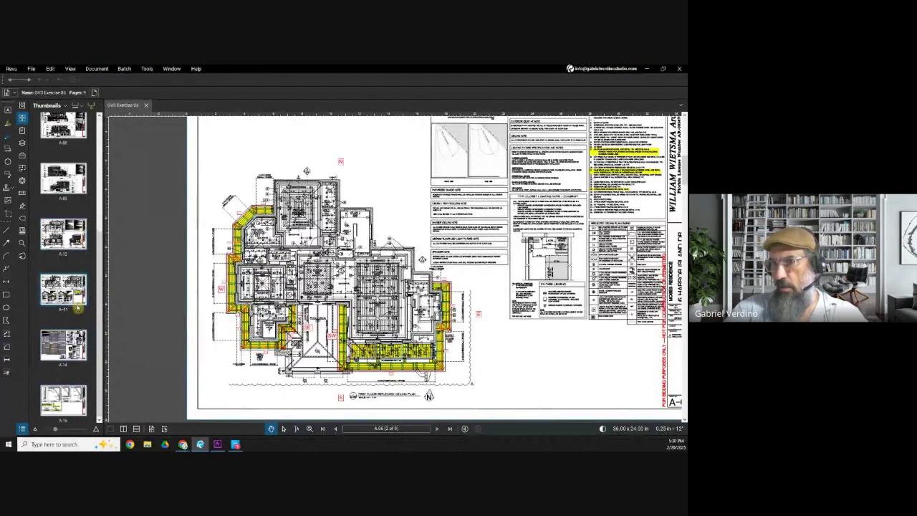
Open sheet A-11 and examine the joints between the soffit boards above the outlooker in the first-floor eave section
left_click(68, 297)
scroll(326, 350, "up", 6)
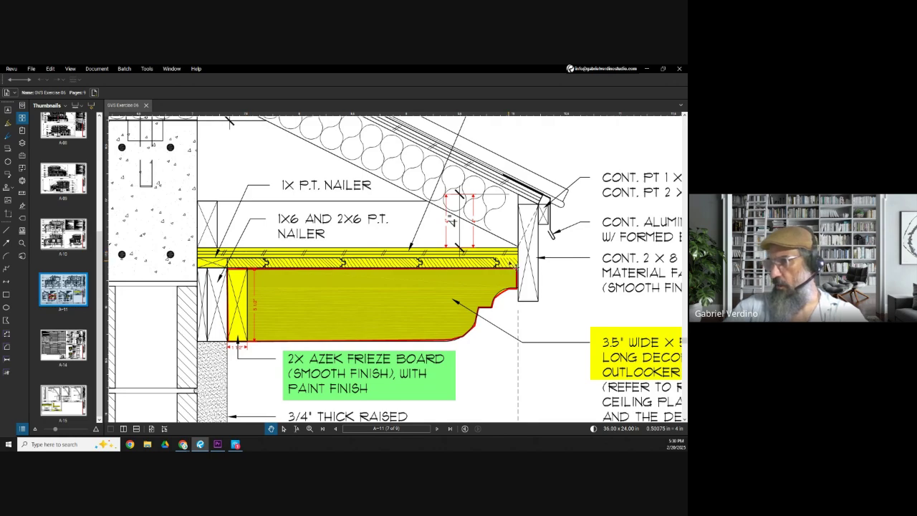
scroll(272, 268, "up", 5)
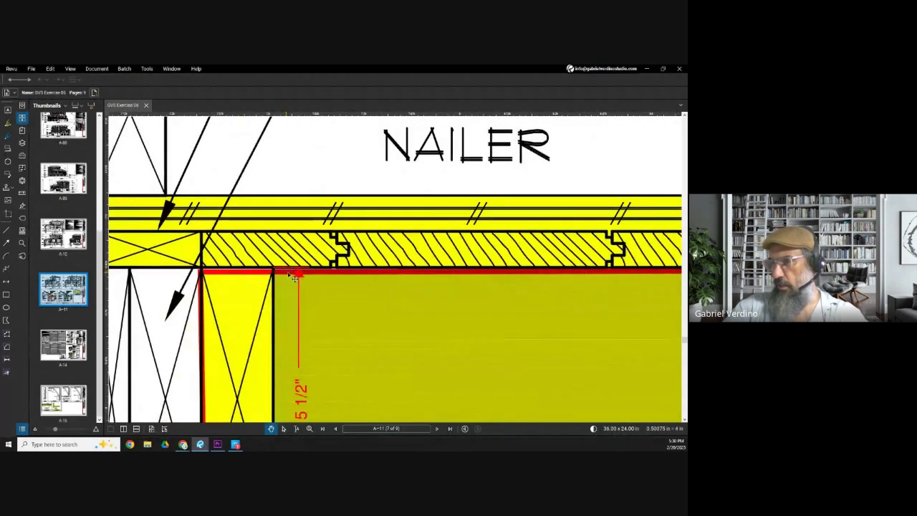
scroll(336, 276, "down", 5)
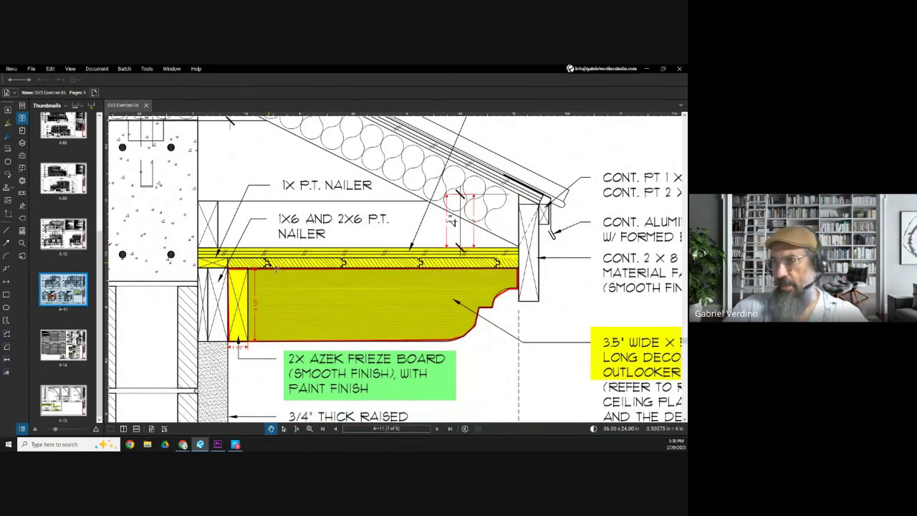
scroll(275, 270, "up", 1)
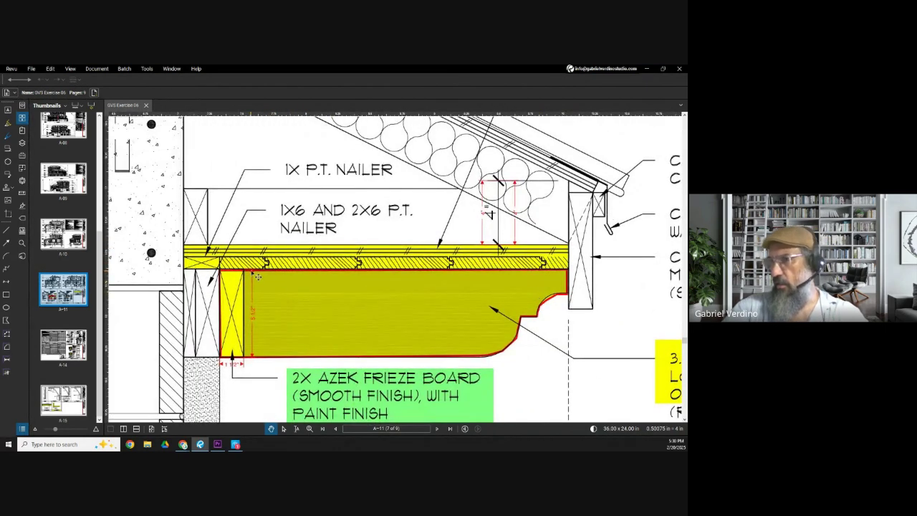
scroll(258, 277, "up", 3)
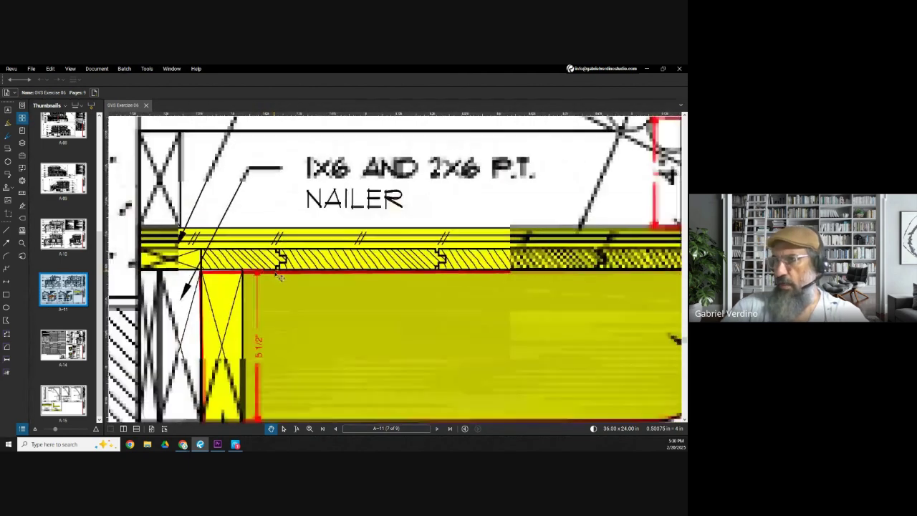
scroll(278, 278, "up", 2)
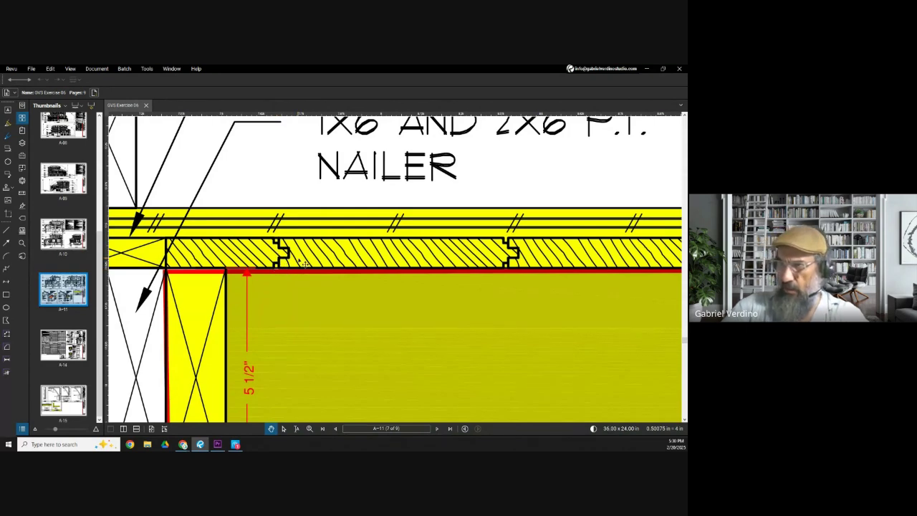
scroll(283, 274, "up", 2)
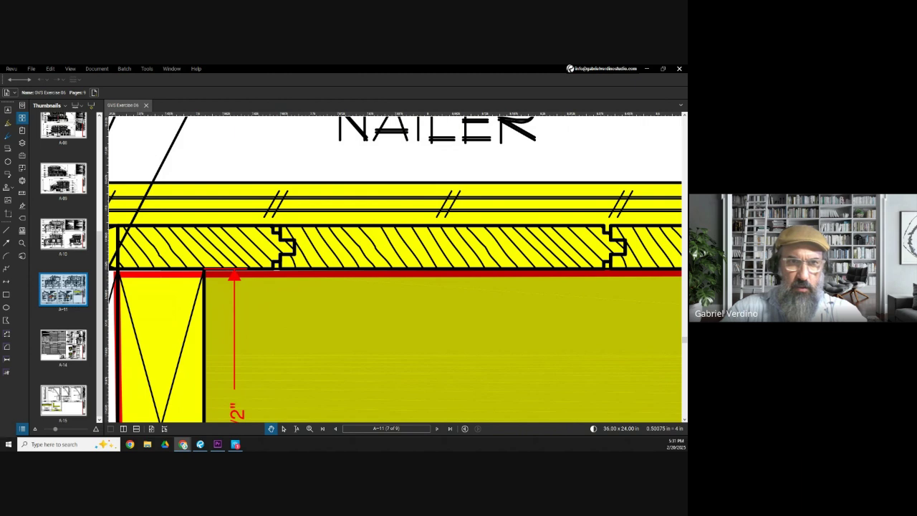
Switch to the browser's T&G reveal types image results, view the Buffalo Lumber joint profiles picture, and close that window
left_click(183, 444)
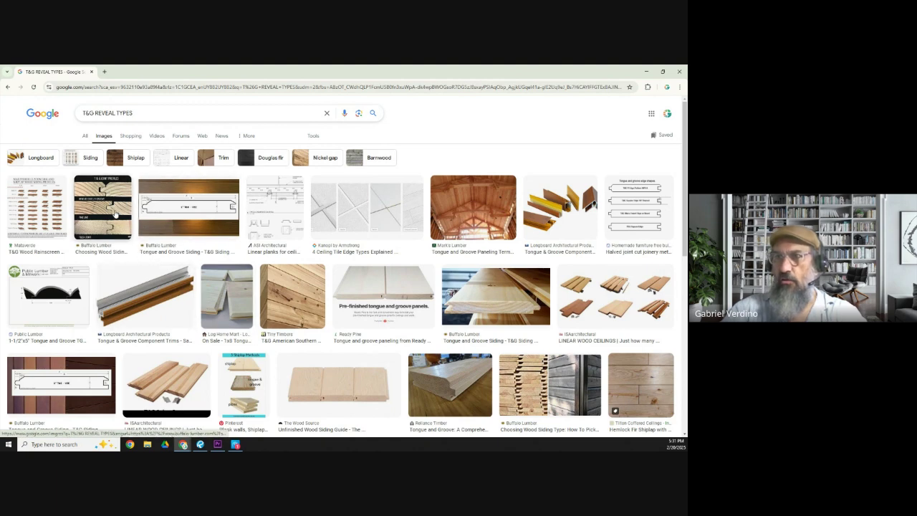
left_click(100, 190)
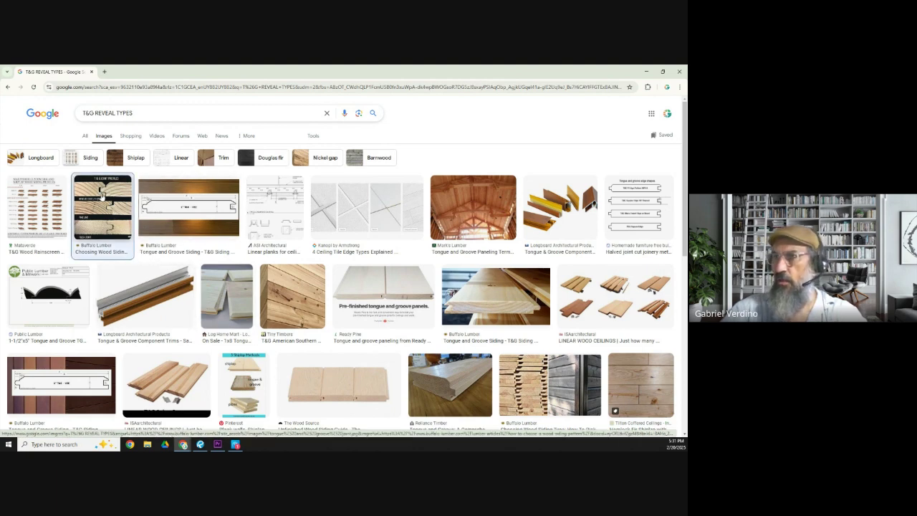
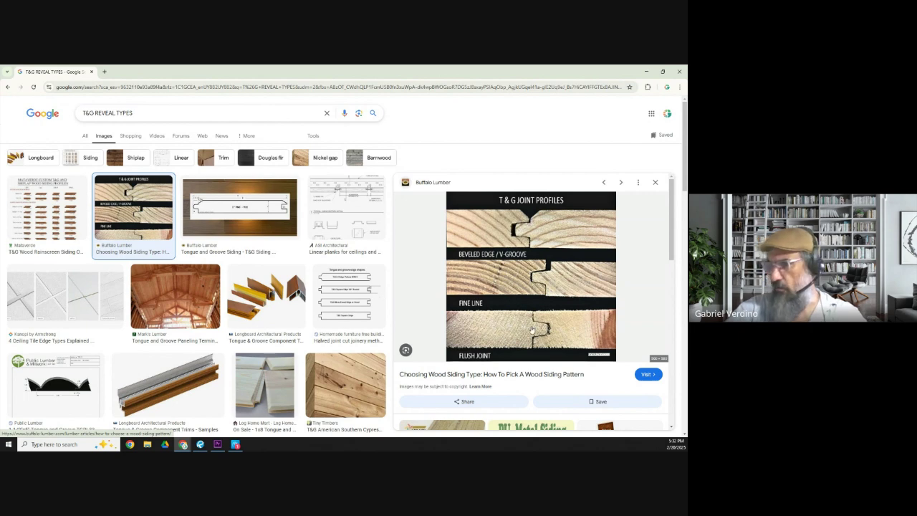
scroll(532, 331, "down", 2)
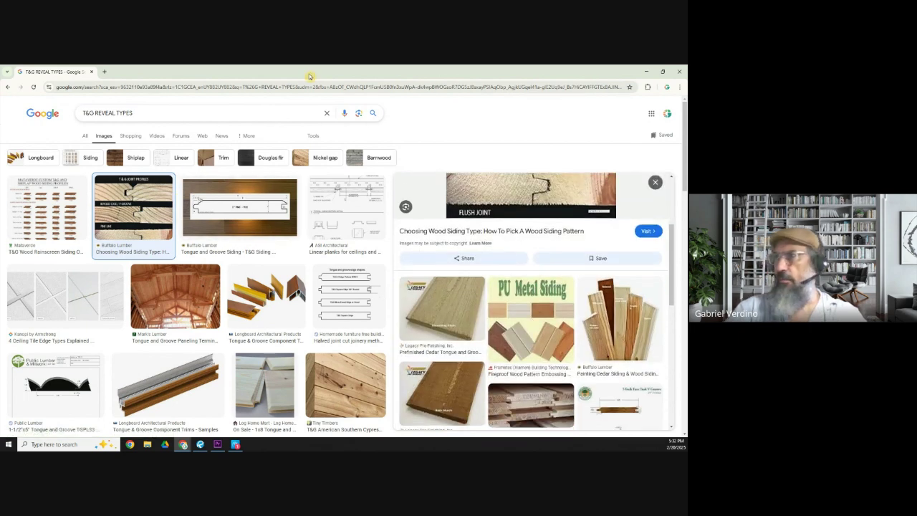
left_click(680, 72)
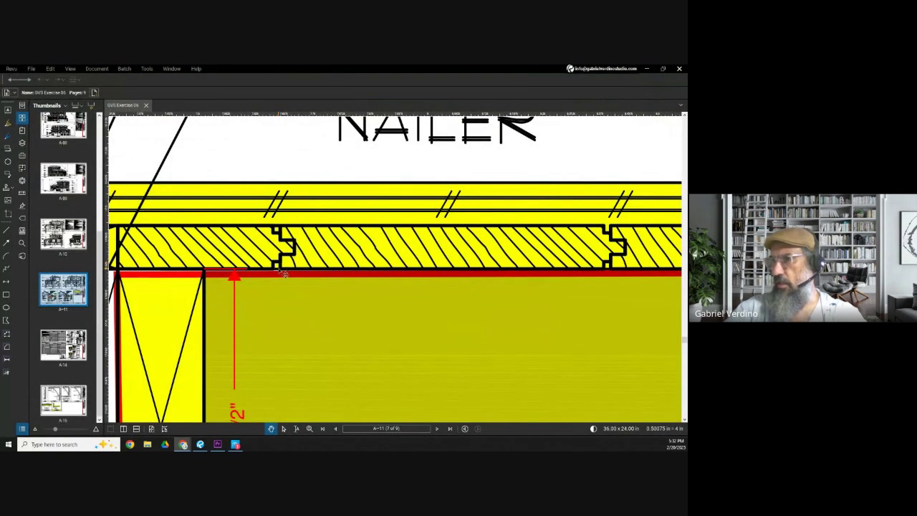
Read the highlighted plywood sheathing, Azek outlooker and frieze board notes in the first-floor eave section on sheet A-11
scroll(283, 278, "down", 1)
scroll(284, 279, "down", 2)
scroll(294, 290, "up", 1)
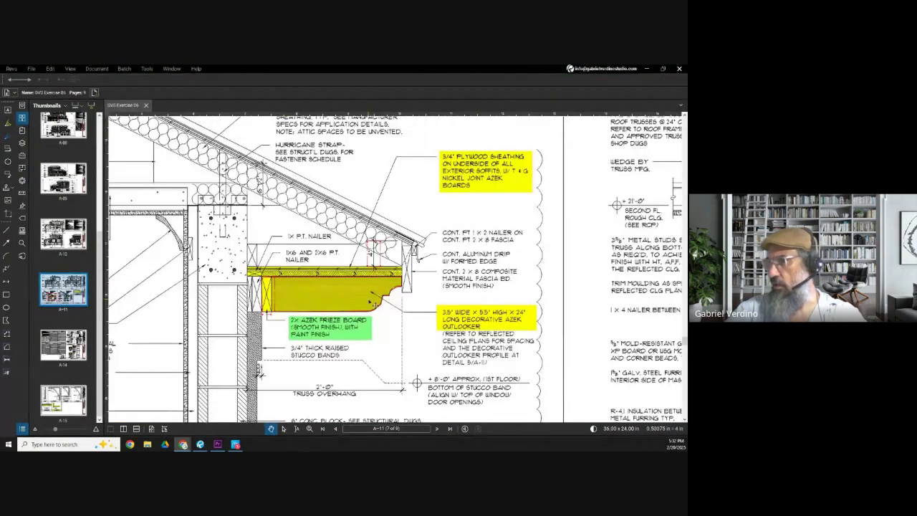
scroll(434, 315, "up", 1)
scroll(412, 306, "up", 2)
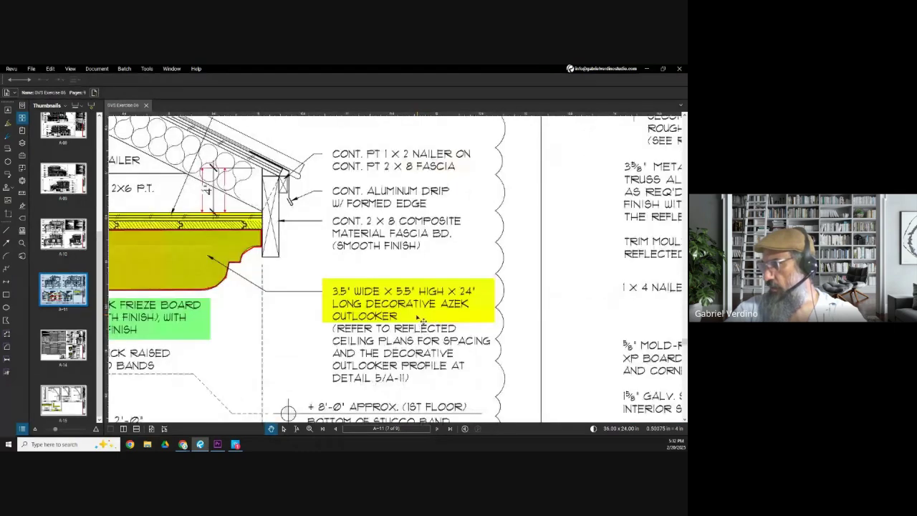
scroll(358, 329, "down", 2)
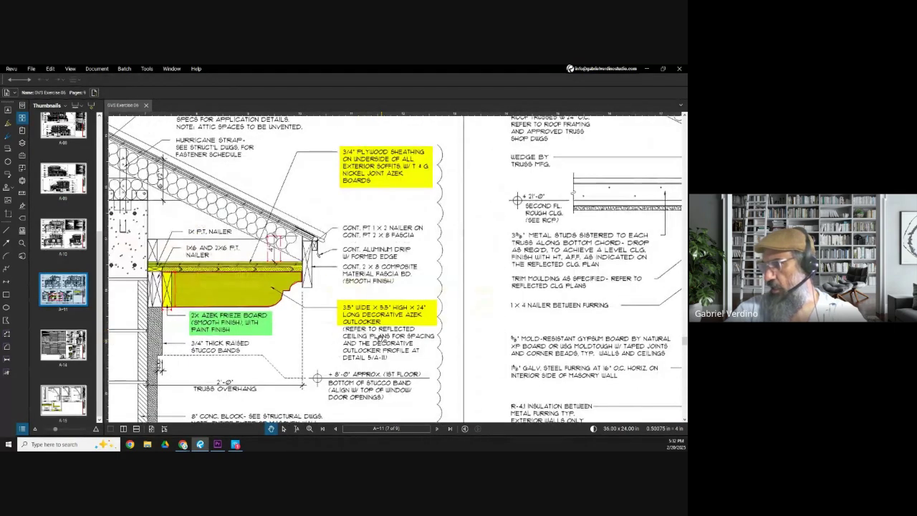
scroll(283, 324, "down", 2)
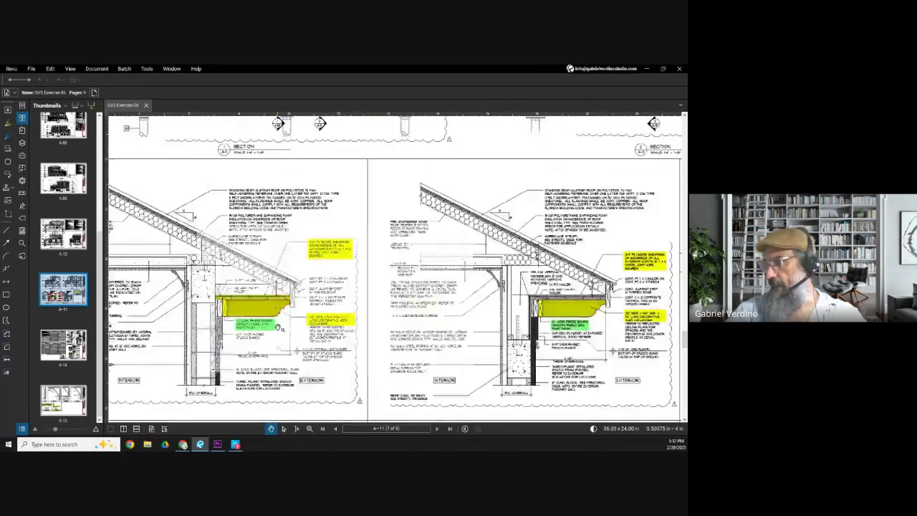
scroll(319, 333, "down", 1)
scroll(323, 333, "down", 2)
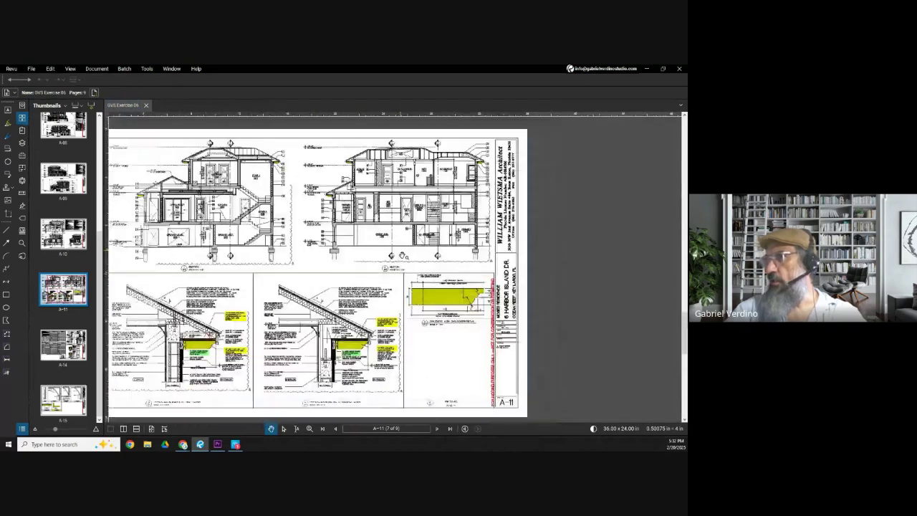
Read the soffit sheathing and T & G nickel joint Azek boards note in the second-floor eave section on sheet A-11
scroll(358, 301, "up", 6)
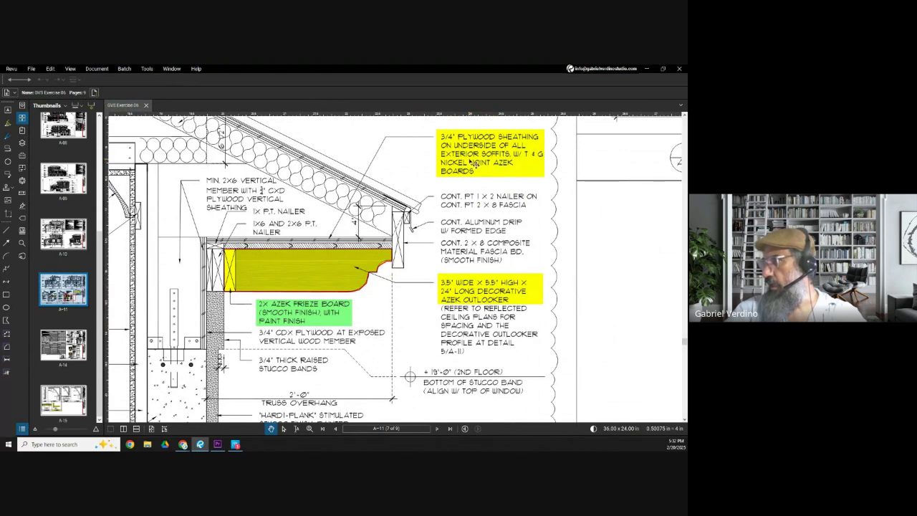
scroll(476, 166, "up", 2)
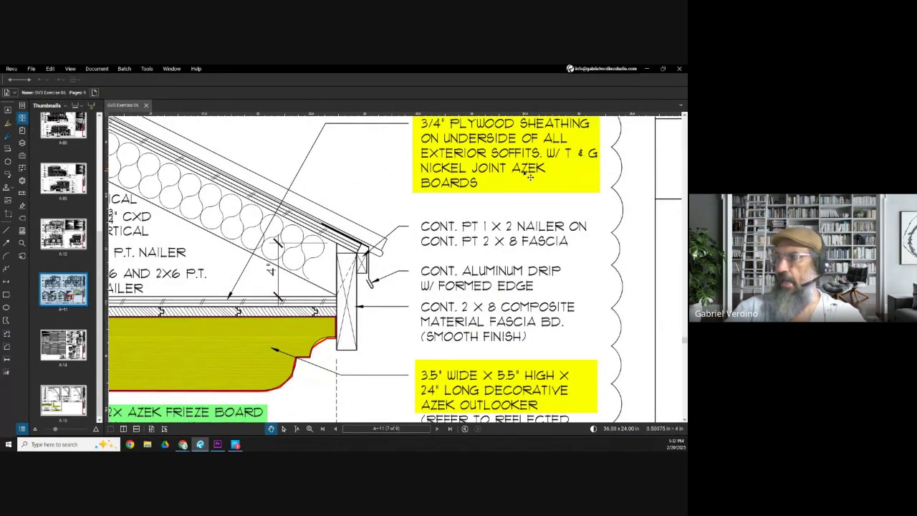
scroll(451, 191, "down", 2)
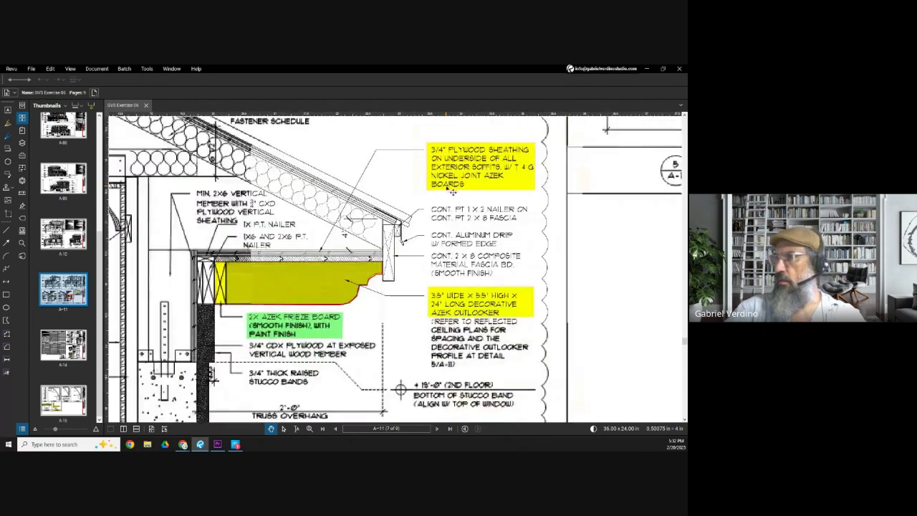
left_click_drag(393, 165, 405, 163)
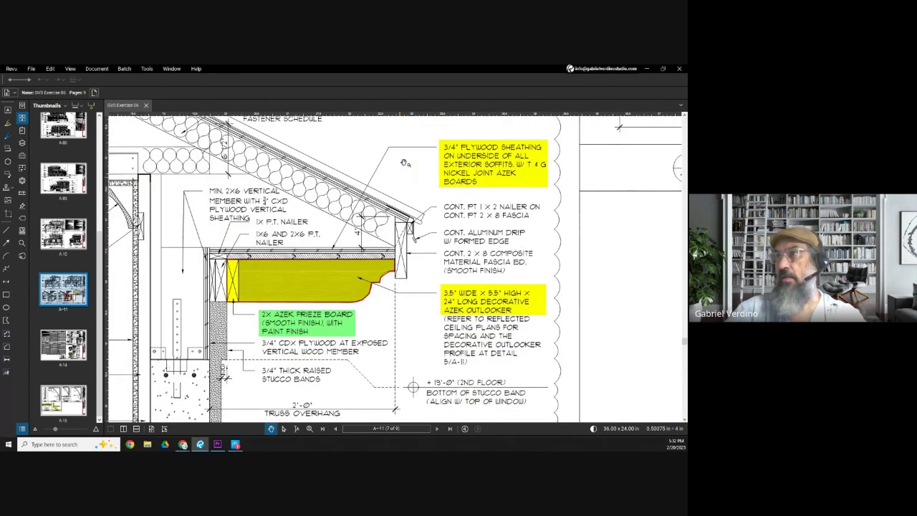
Return to the estimate in Google Sheets and fill the PLY01 code cell with green on the Scheduled Materials sheet
left_click_drag(408, 73, 319, 87)
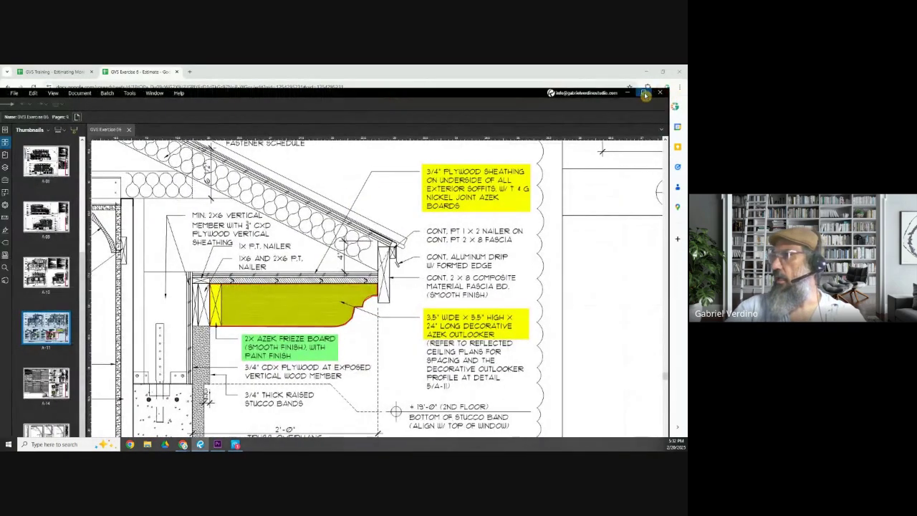
left_click(646, 95)
left_click(642, 72)
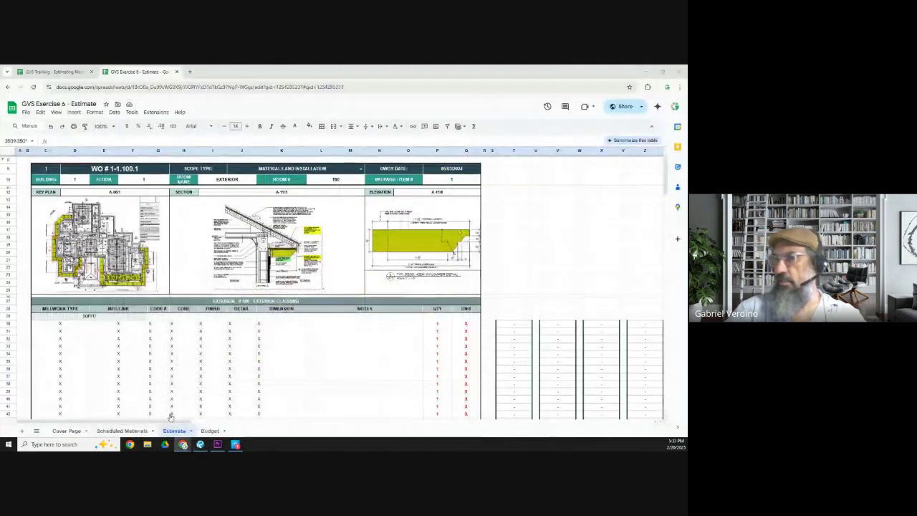
left_click(127, 431)
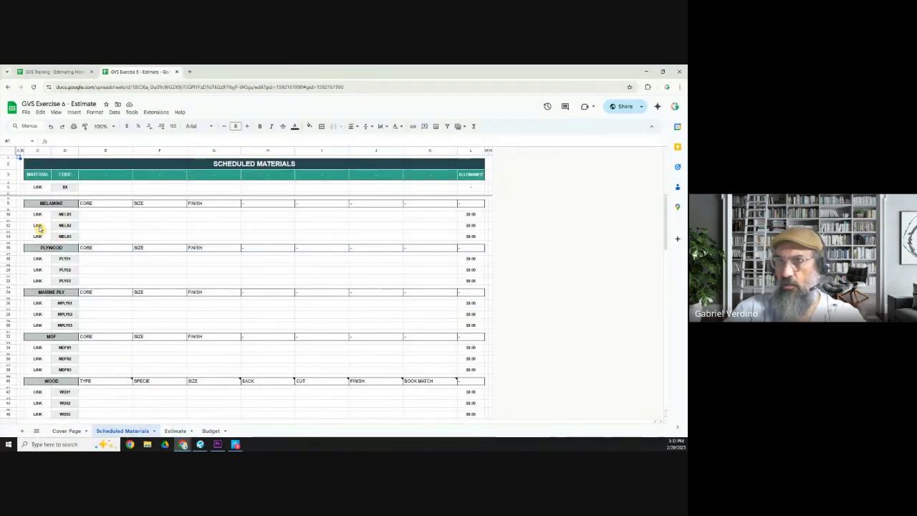
left_click(64, 260)
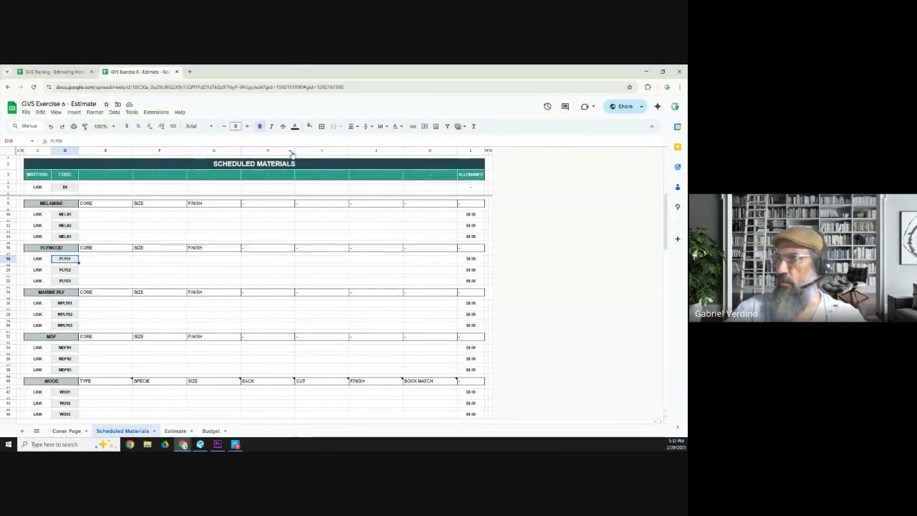
left_click(309, 126)
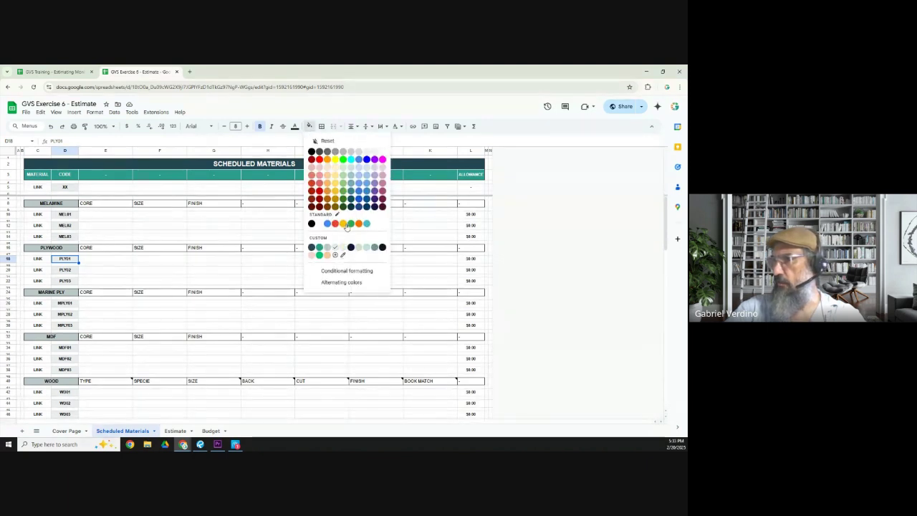
left_click(320, 254)
Fill in the PLY01 row with PLYWOOD as the core, 5/8" as the size and NONE as the finish
left_click(105, 261)
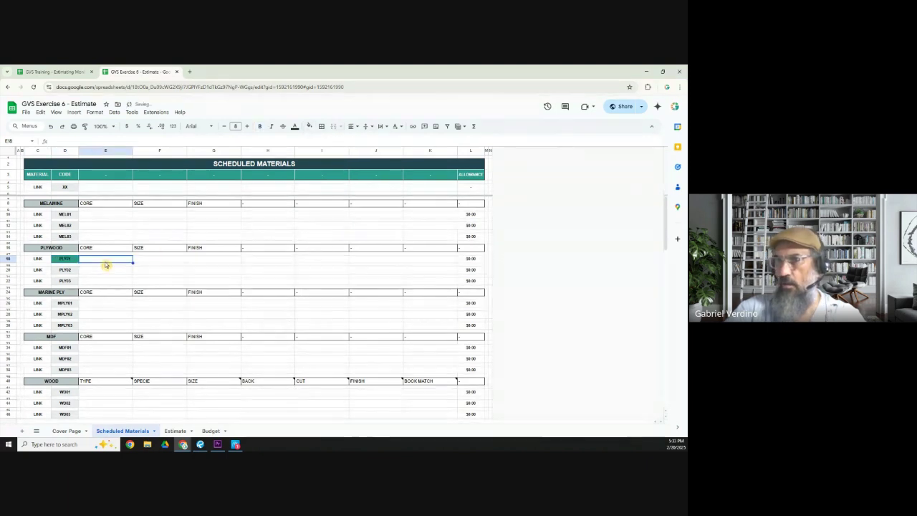
type("PLYWOOD")
key("Tab")
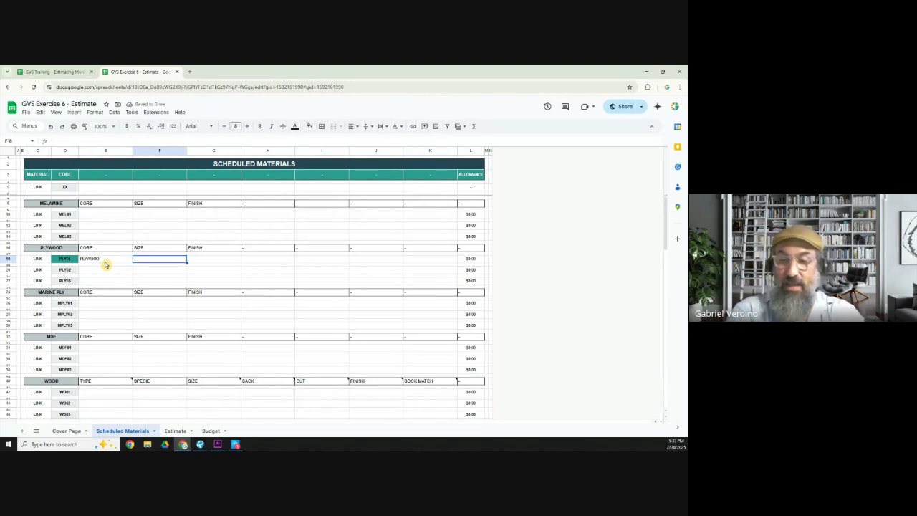
type("5/8\"")
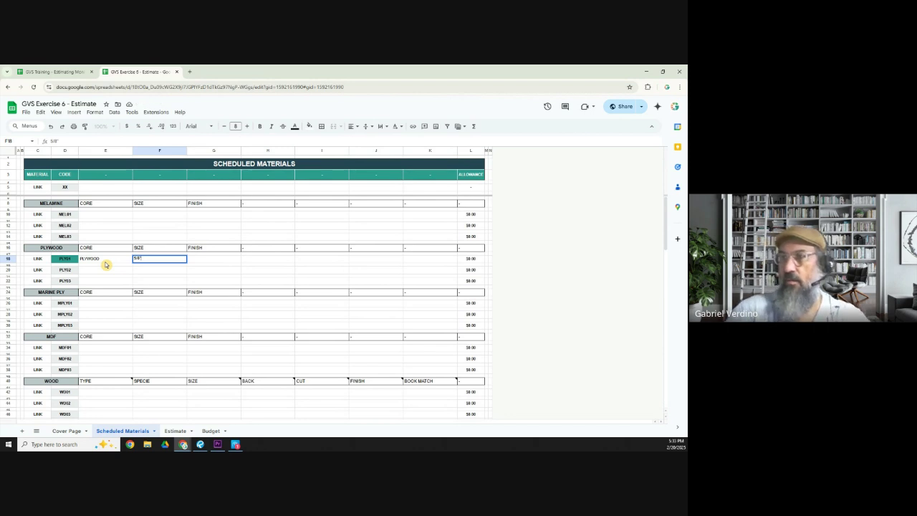
left_click(199, 262)
type("NONE")
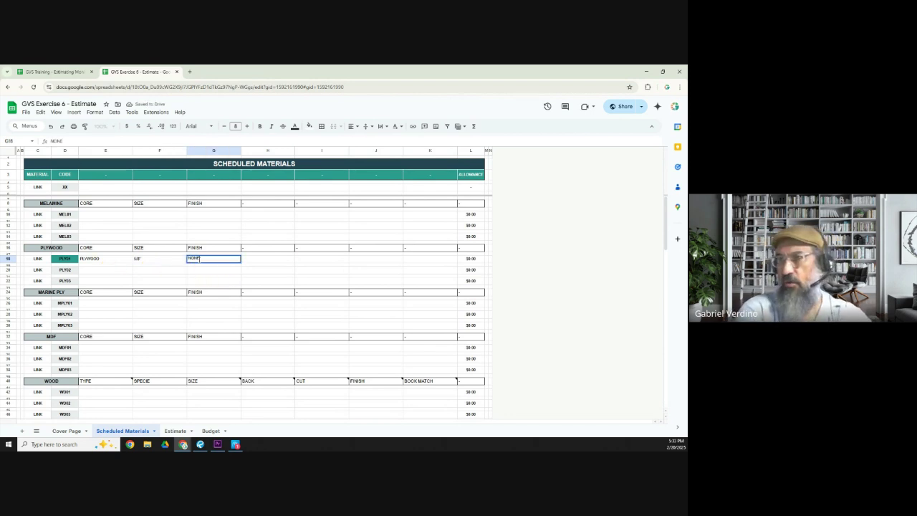
key("Tab")
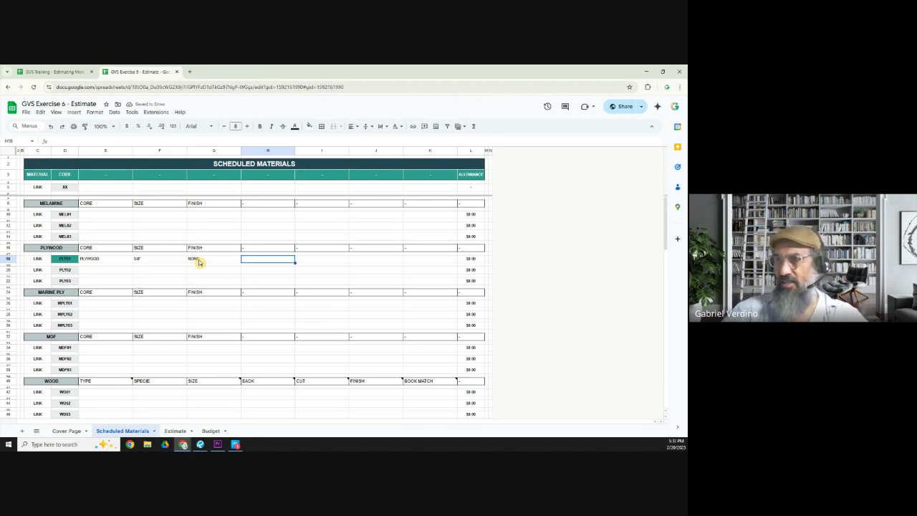
left_click(190, 262)
left_click(144, 262)
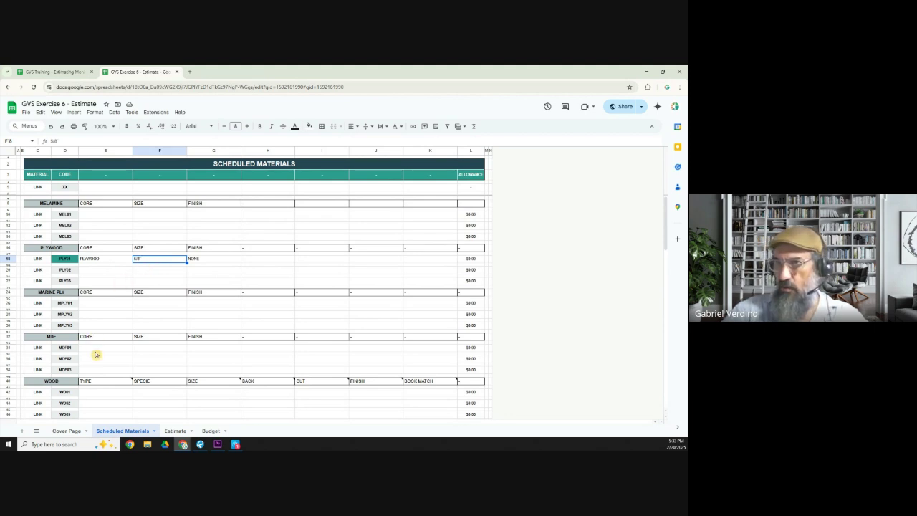
Find the Special Materials section on the Scheduled Materials sheet and fill its SM01 code cell with the custom teal green
scroll(93, 362, "down", 3)
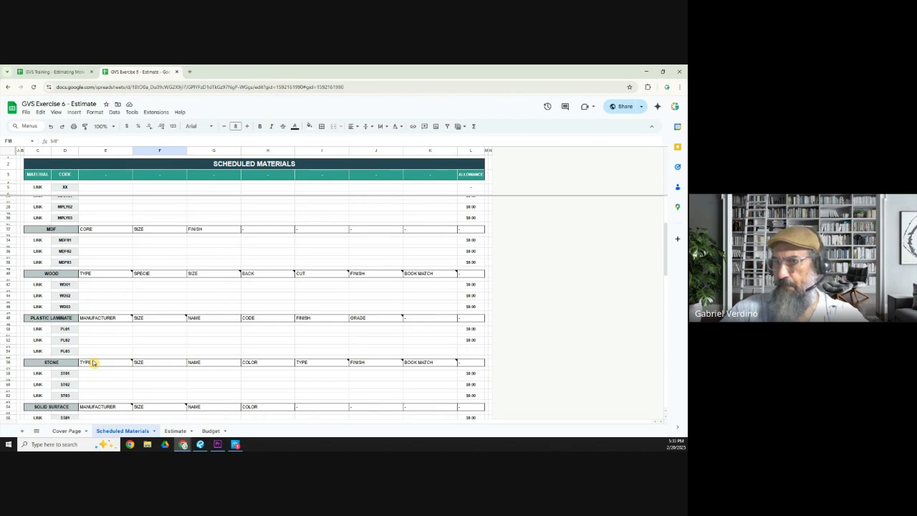
scroll(92, 363, "down", 2)
scroll(92, 363, "up", 2)
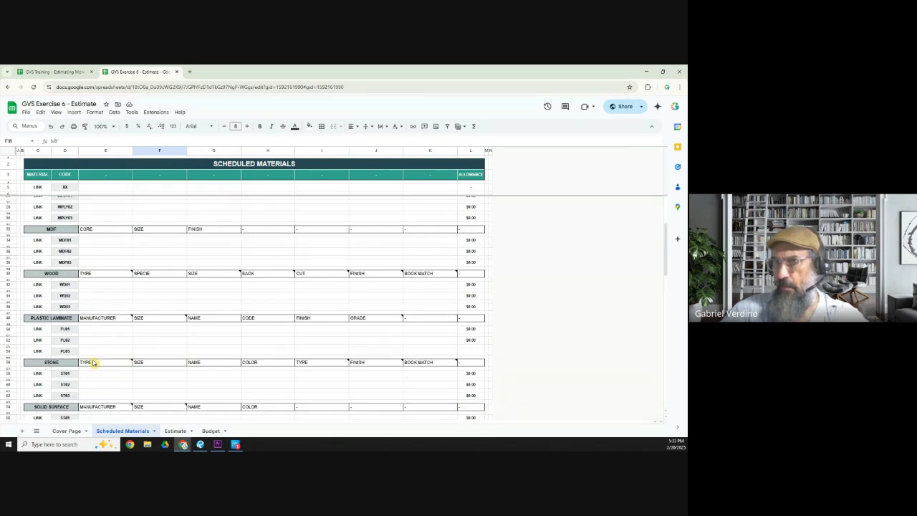
left_click(71, 285)
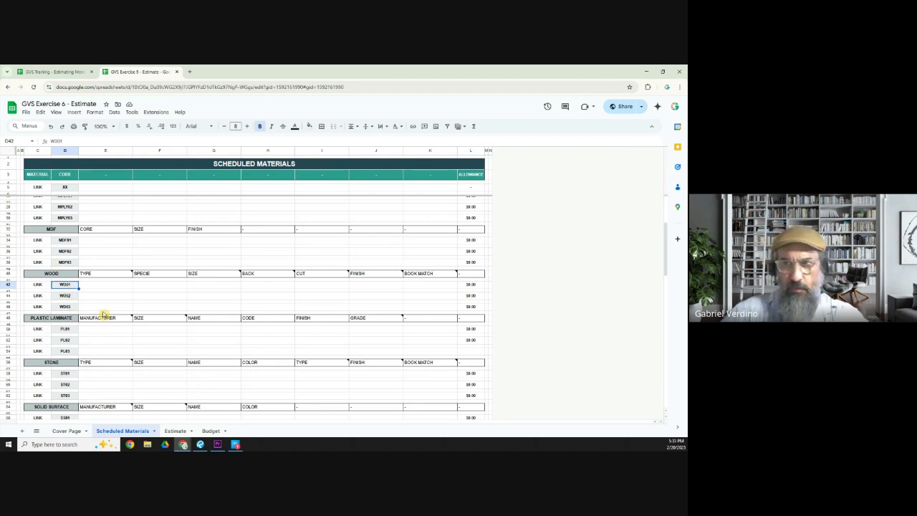
scroll(103, 315, "down", 5)
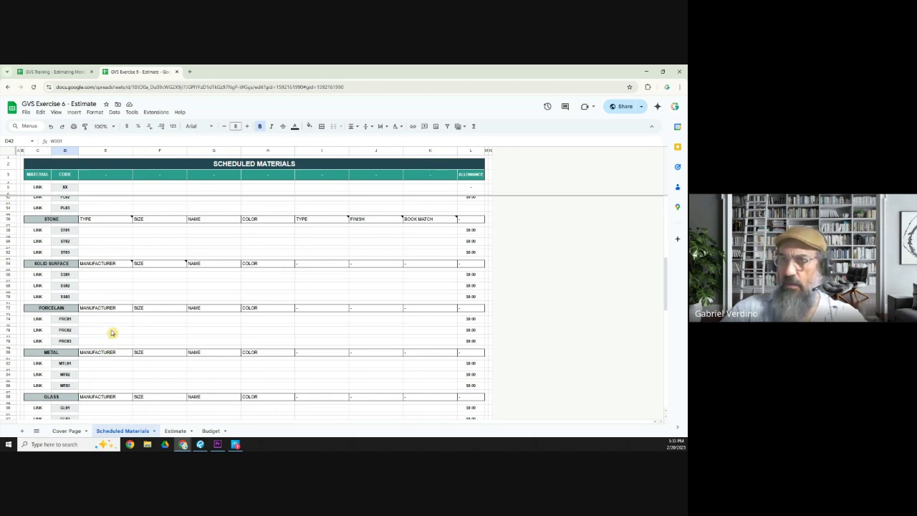
scroll(111, 332, "down", 7)
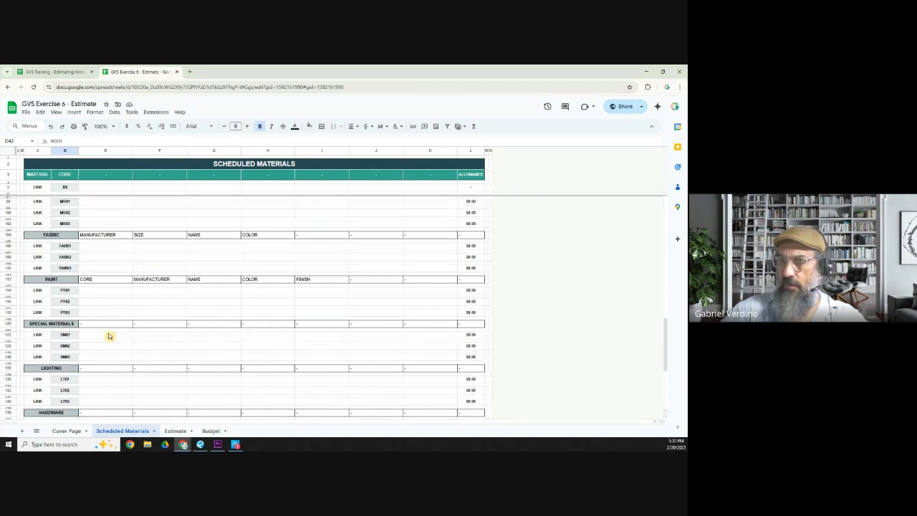
left_click(64, 334)
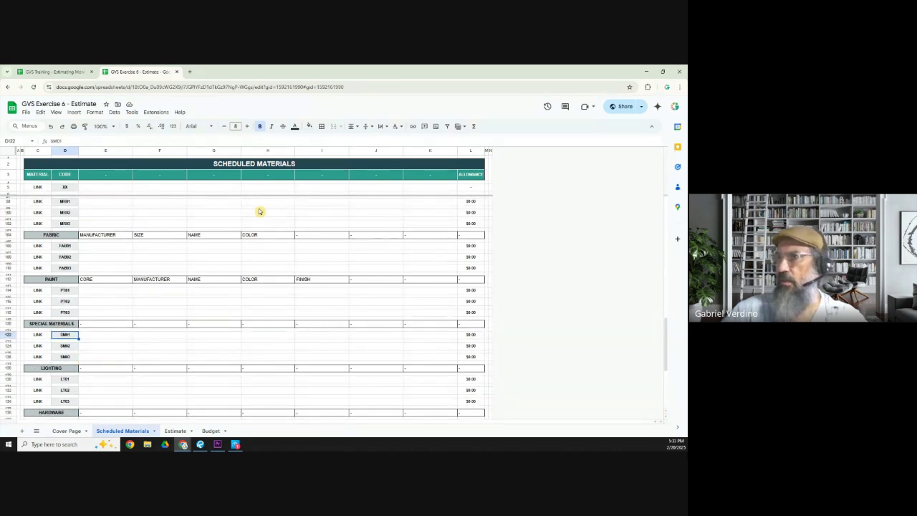
left_click(309, 126)
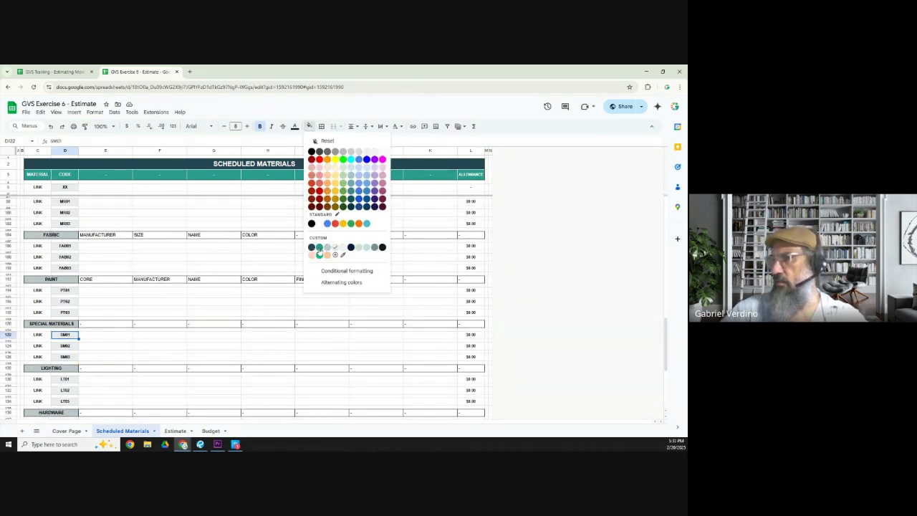
left_click(319, 248)
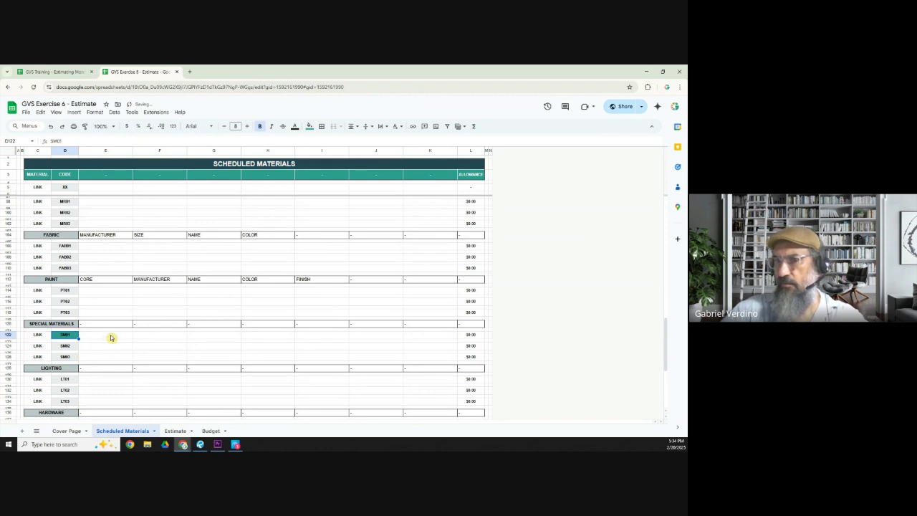
Name the first Special Materials column TYPE and enter T&G PLANK for SM01
left_click(112, 325)
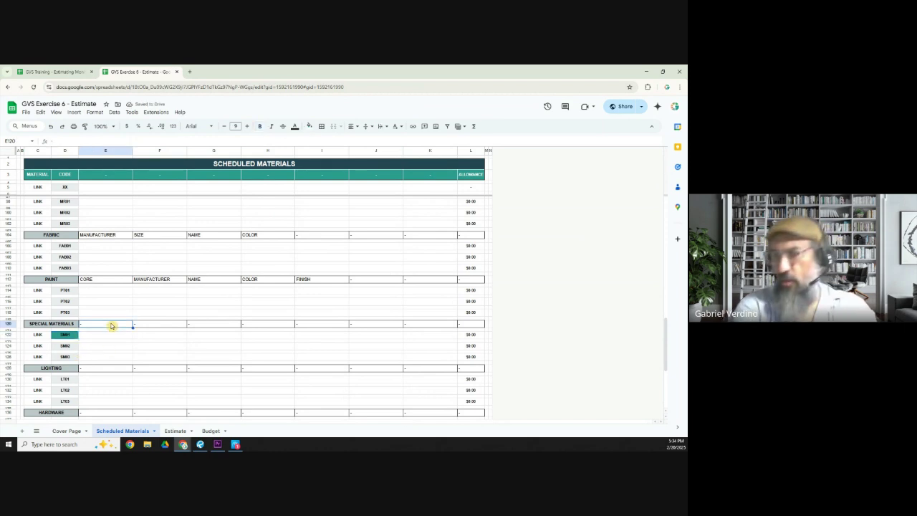
type("T")
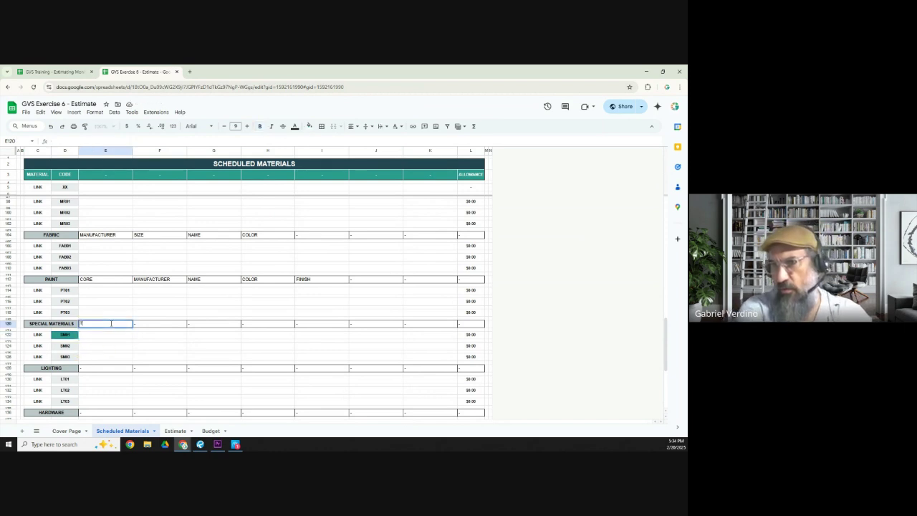
type("PYPE")
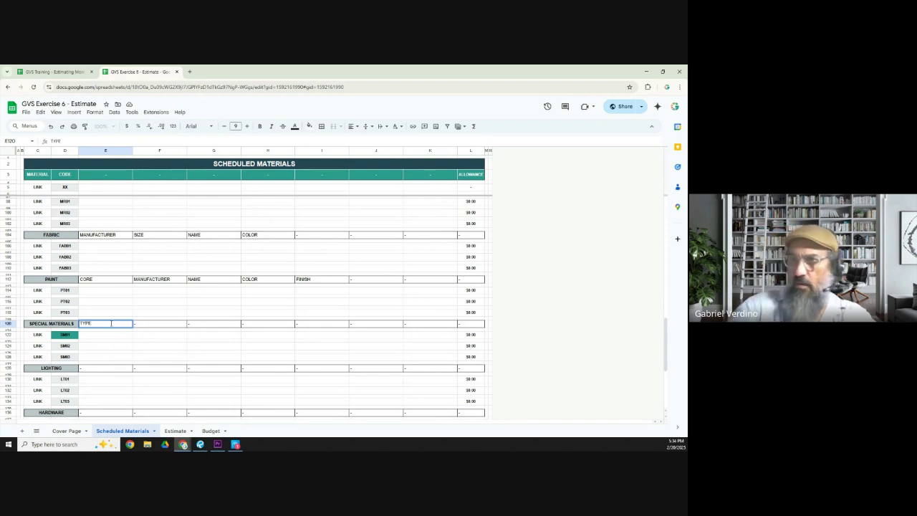
left_click(114, 337)
type("T")
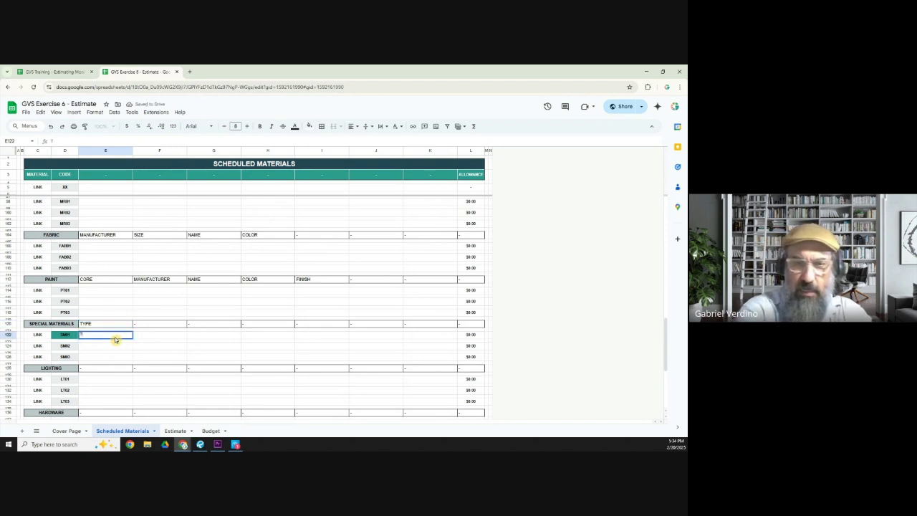
type("AG")
type(" PLANK")
Name the second Special Materials column SIZE and enter 1" x 6" (NOM) for SM01
left_click(158, 325)
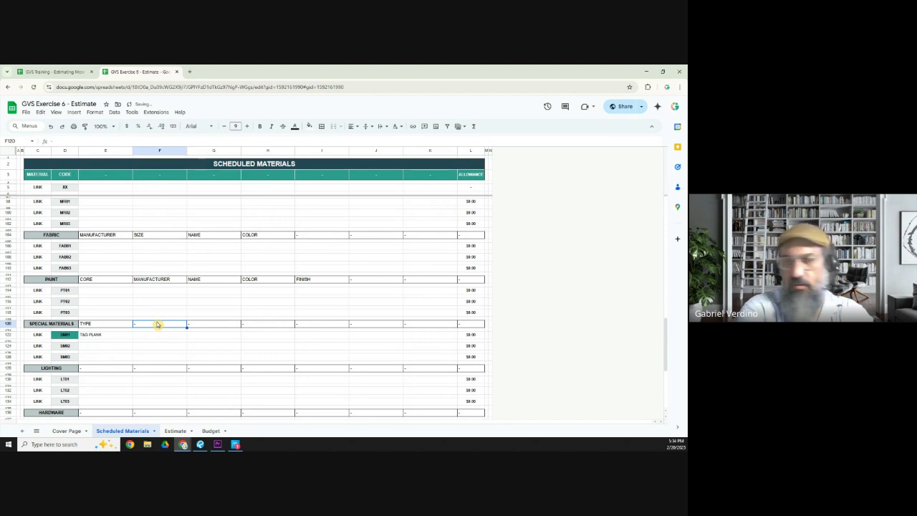
type("SIZE")
left_click(159, 336)
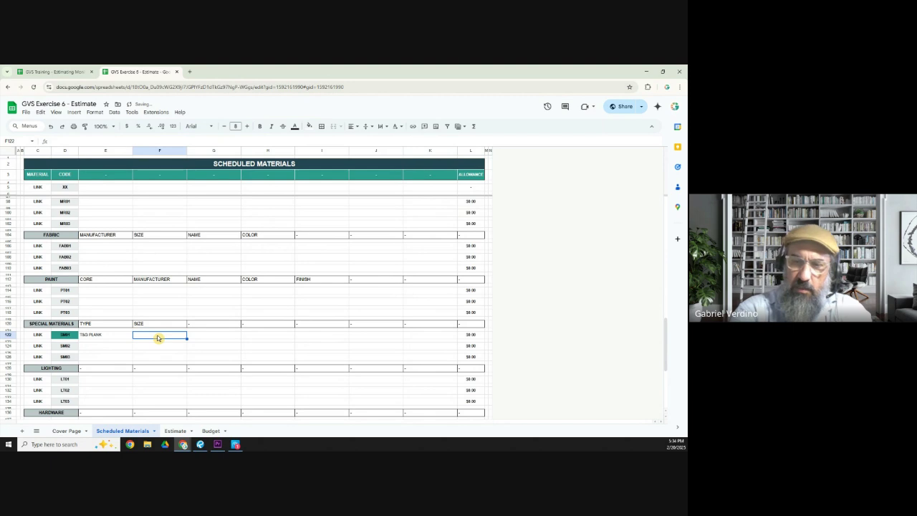
type("5-1")
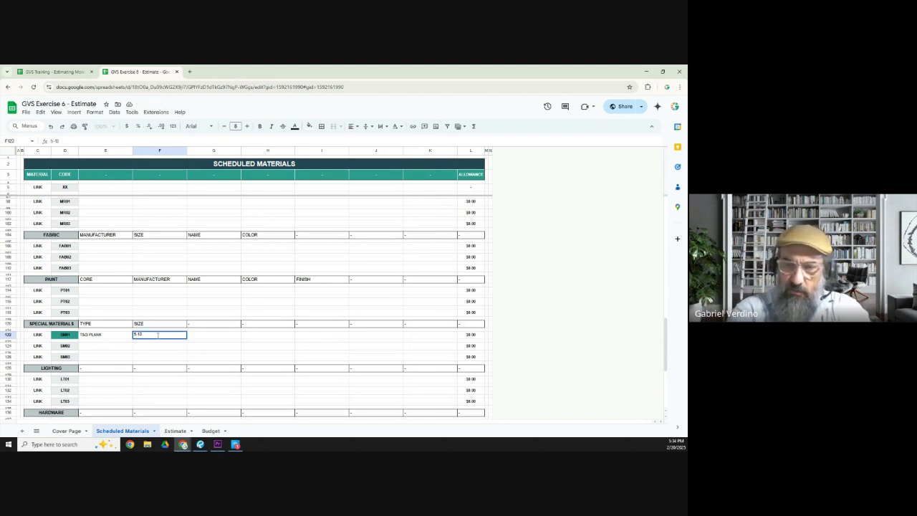
key("BackSpace")
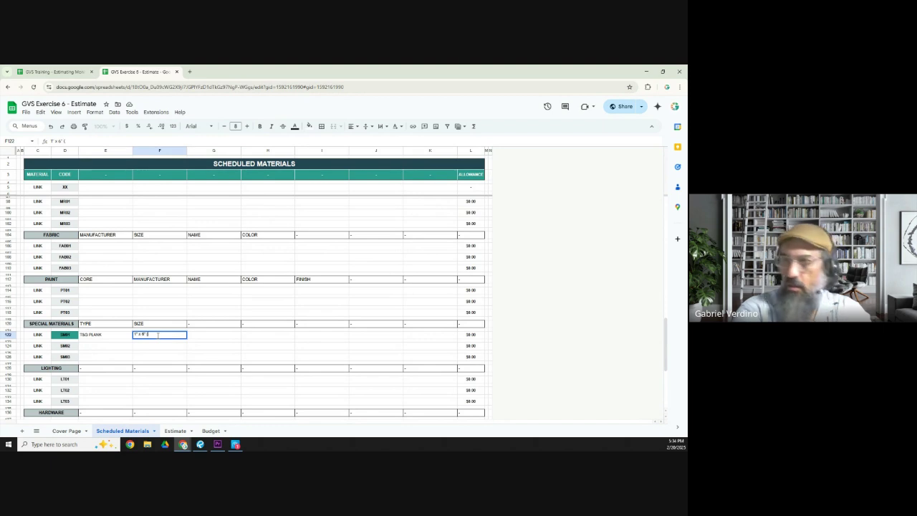
type("M")
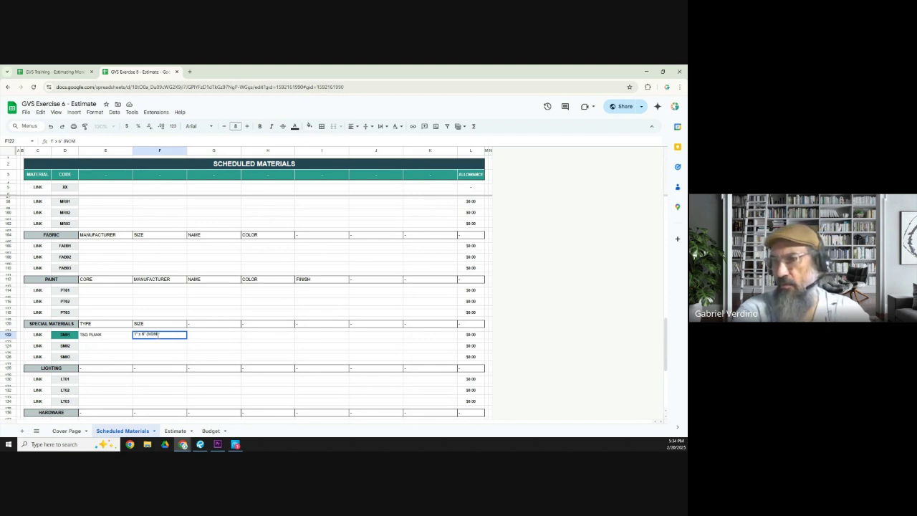
type(")")
key("Tab")
left_click(157, 338)
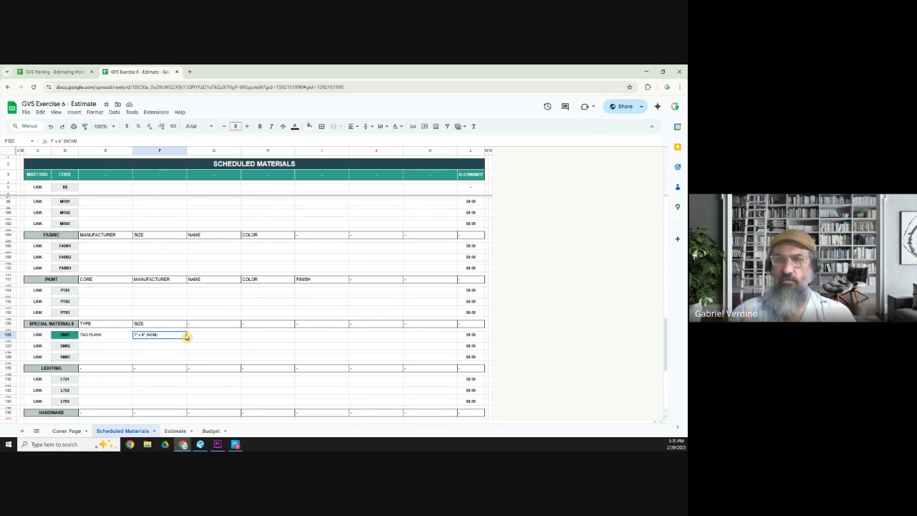
Switch to Bluebeam Revu, read the soffit sheathing and nickel joint Azek boards note on sheet A-11, and return to the SM01 size in the estimate
mouse_move(200, 445)
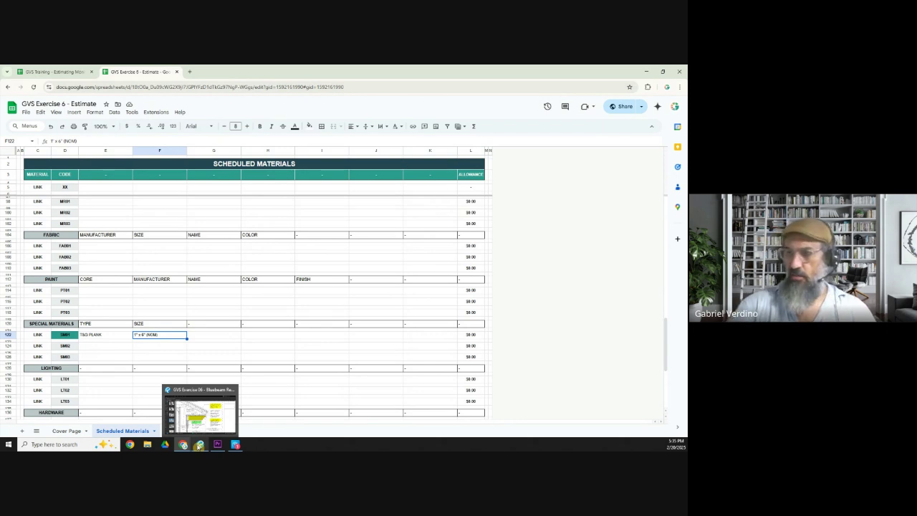
left_click(199, 444)
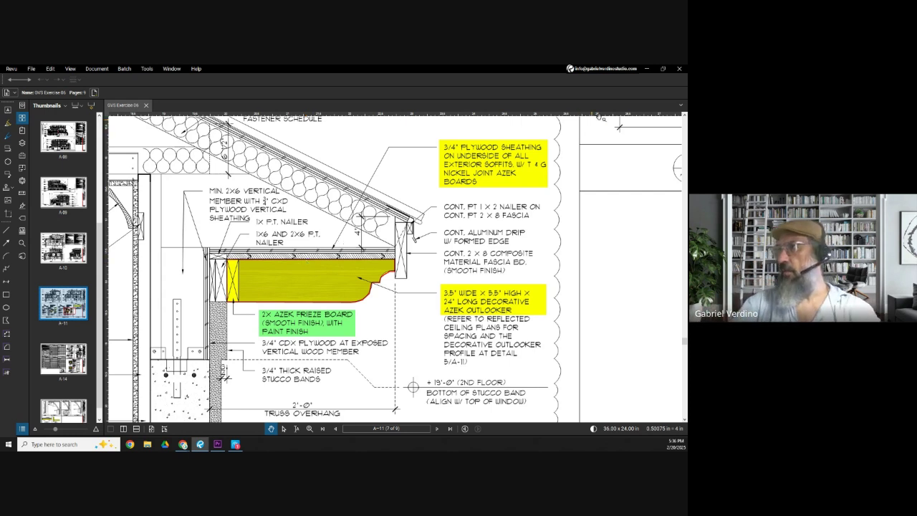
left_click(647, 70)
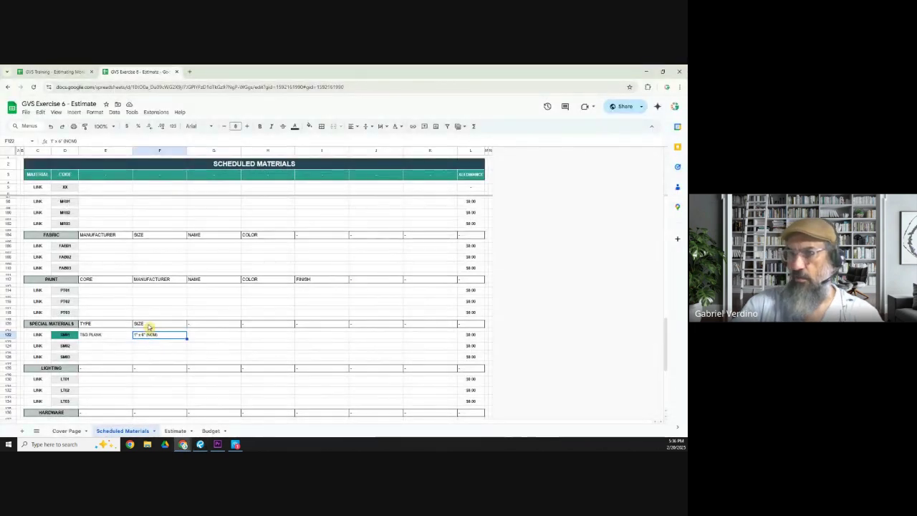
left_click(148, 324)
left_click(146, 335)
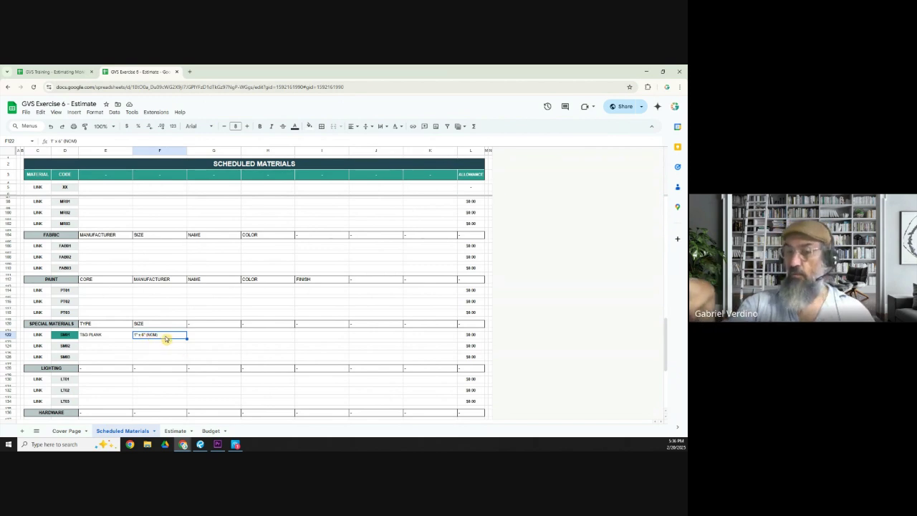
Name the third Special Materials column JOINT and enter NICKEL for SM01
left_click(201, 327)
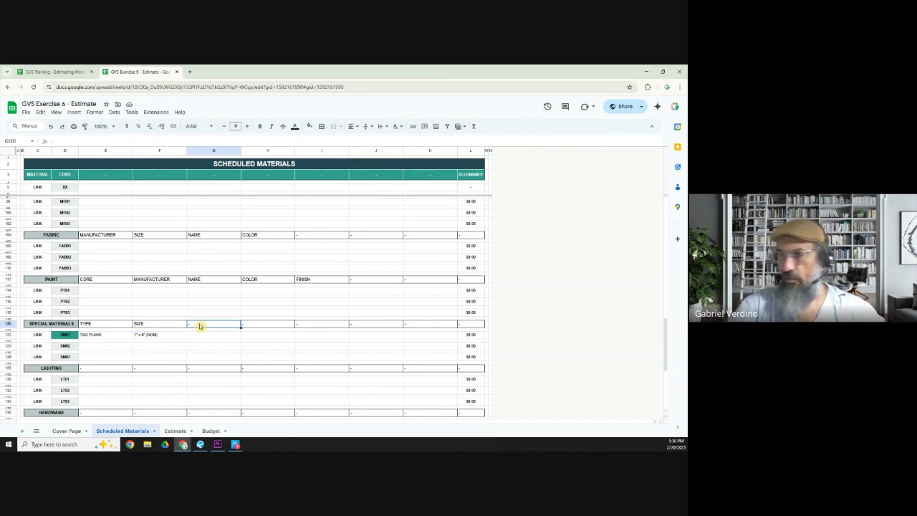
double_click(200, 325)
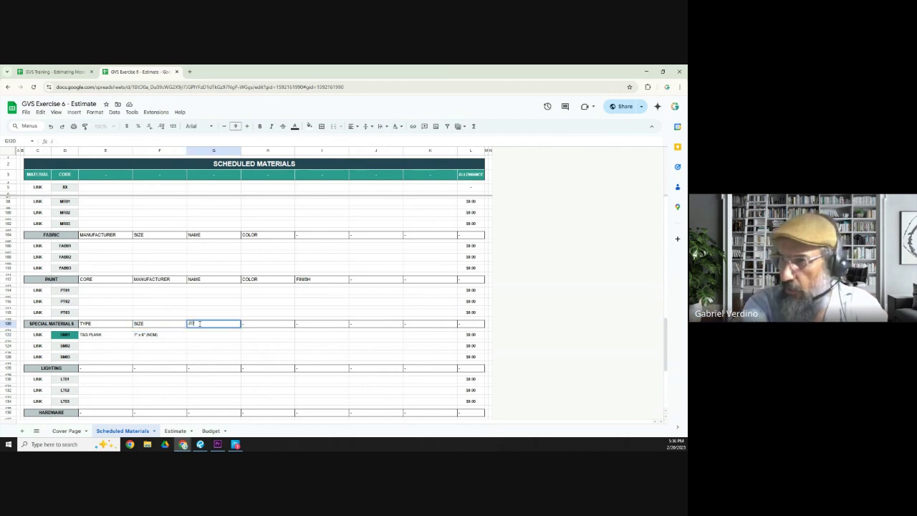
left_click(206, 336)
type("NICKEL")
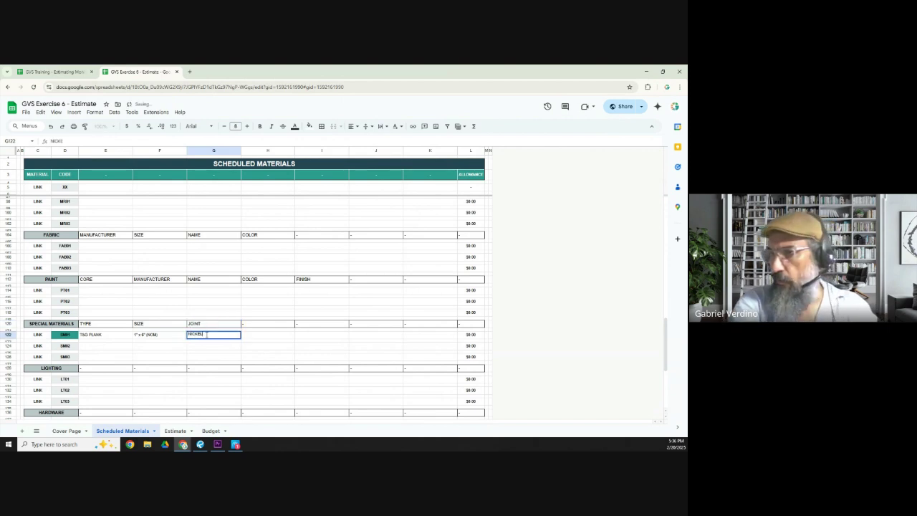
Name the fourth Special Materials column MANUFACTURER and enter AZEK for SM01
left_click(266, 326)
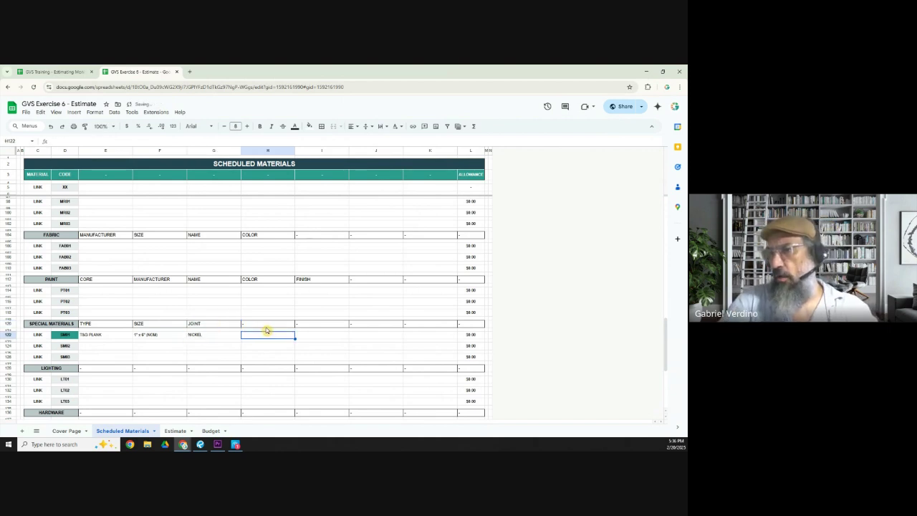
type("MANUFACTURER")
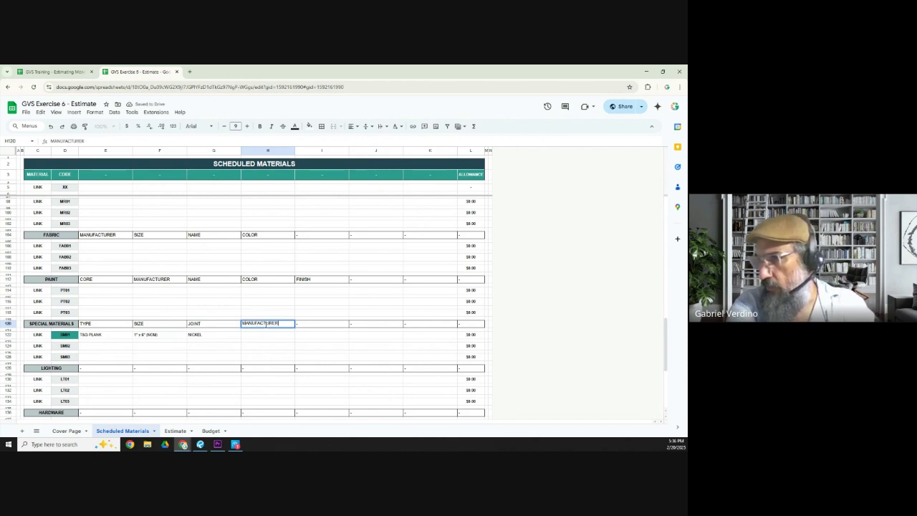
left_click(265, 337)
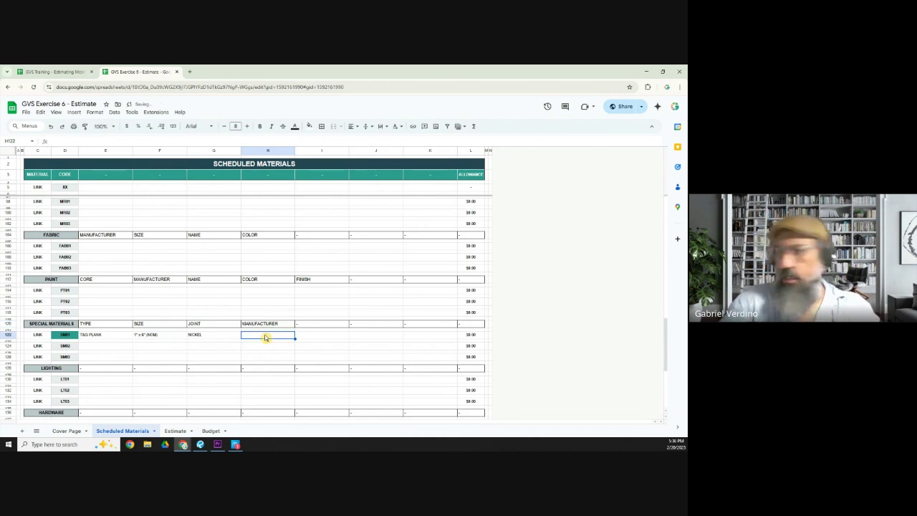
type("=ZEK")
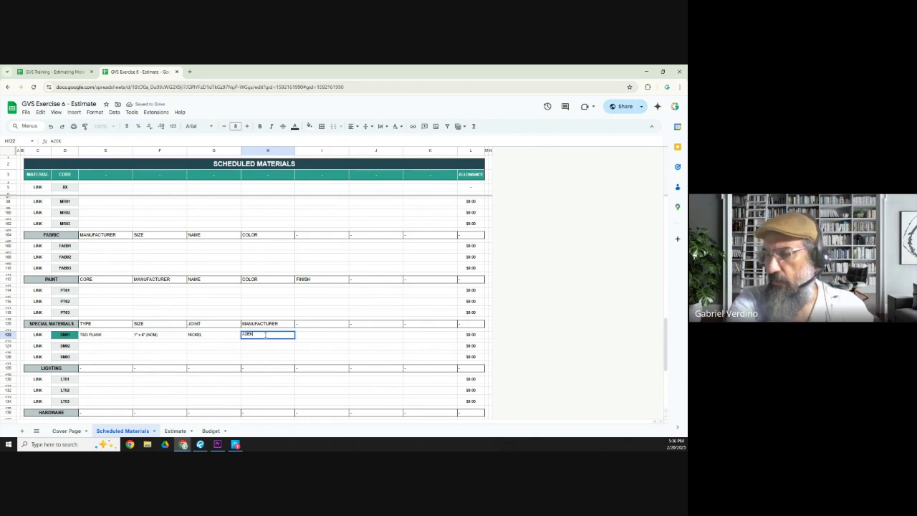
Finish the SM01 manufacturer entry and review the type, size, joint and manufacturer specified for the T&G plank
key("Tab")
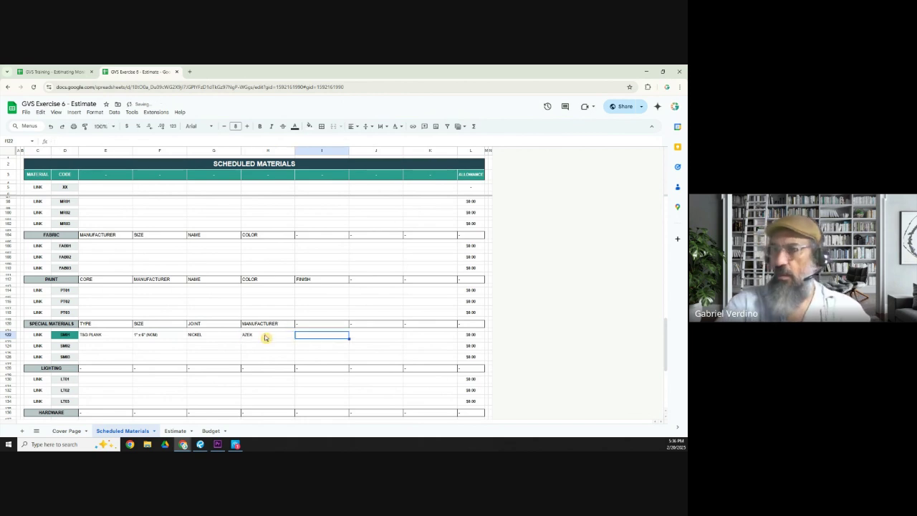
left_click(93, 338)
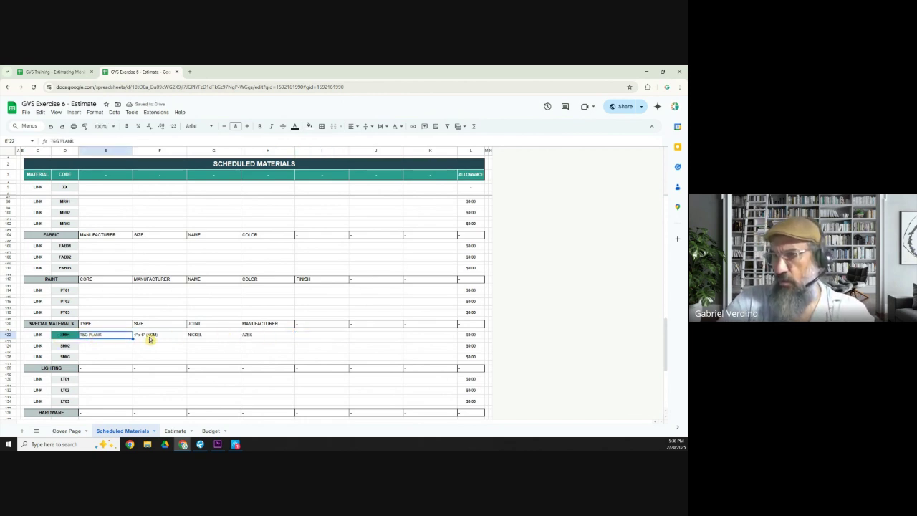
left_click(149, 336)
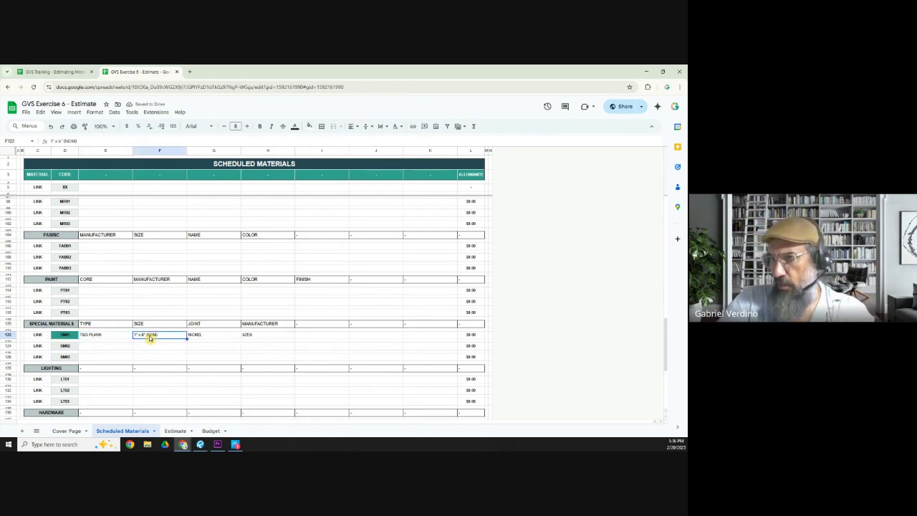
left_click(200, 338)
left_click(260, 336)
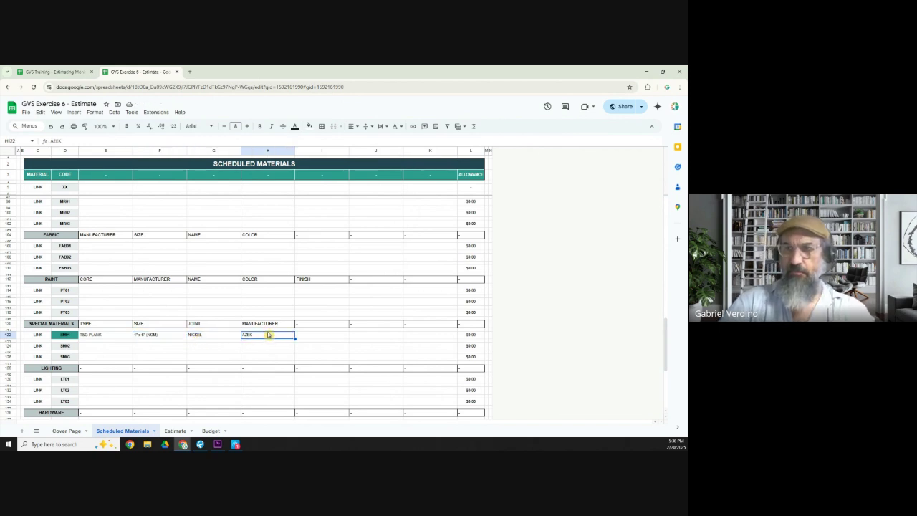
scroll(179, 361, "down", 2)
left_click(96, 364)
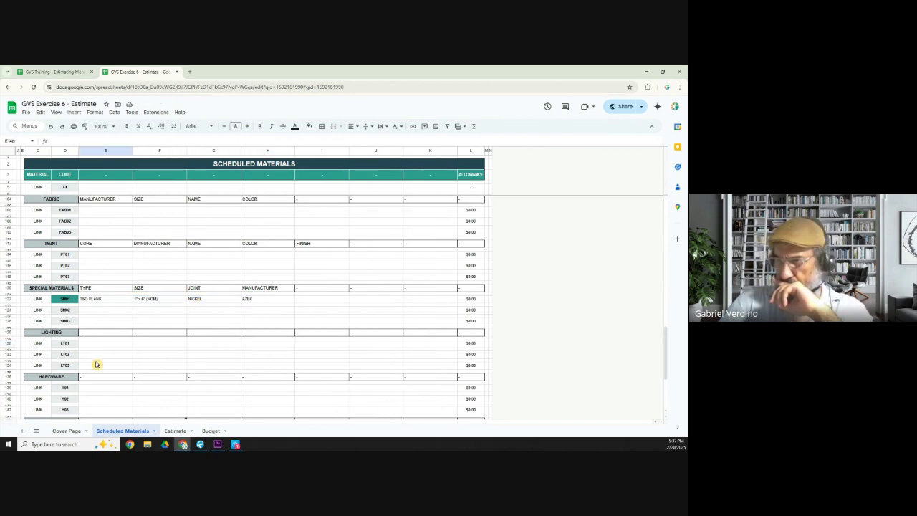
Unhide rows 1 to 7 of the Estimate sheet and set the first item column's code to SM01
left_click(176, 430)
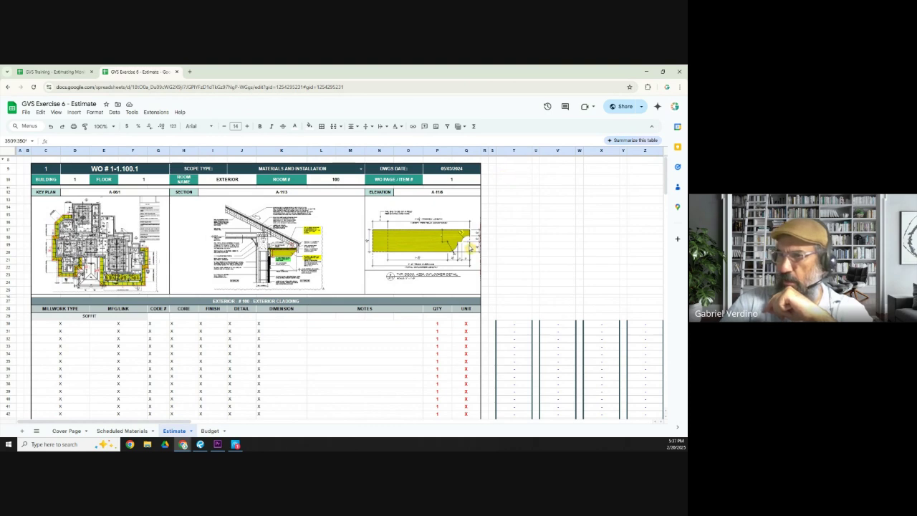
left_click(123, 431)
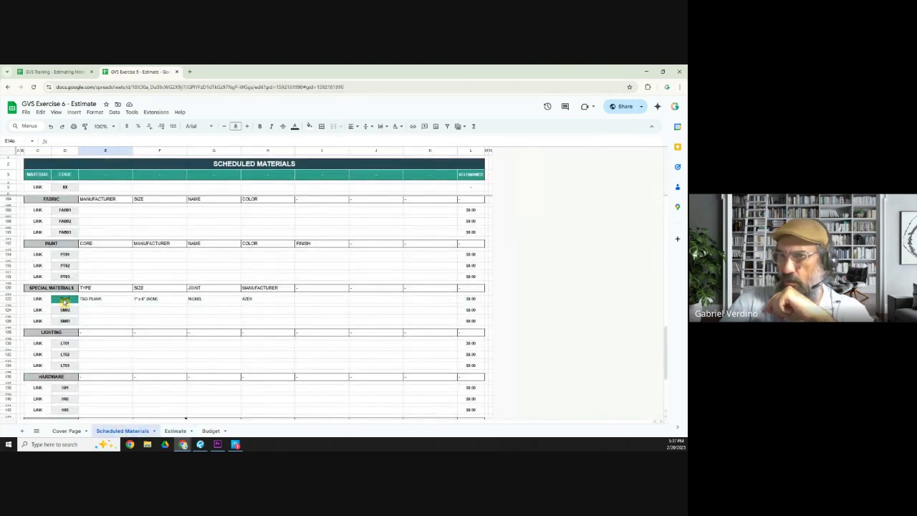
left_click(175, 431)
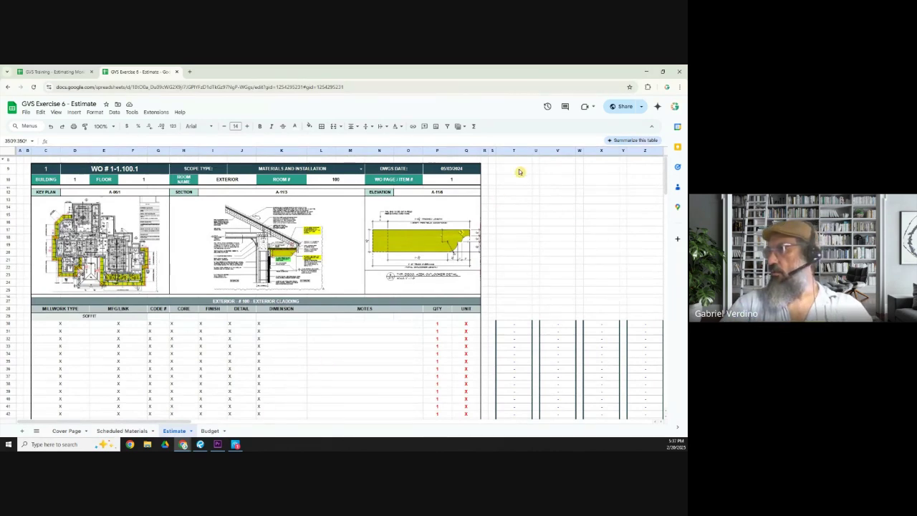
left_click(5, 159)
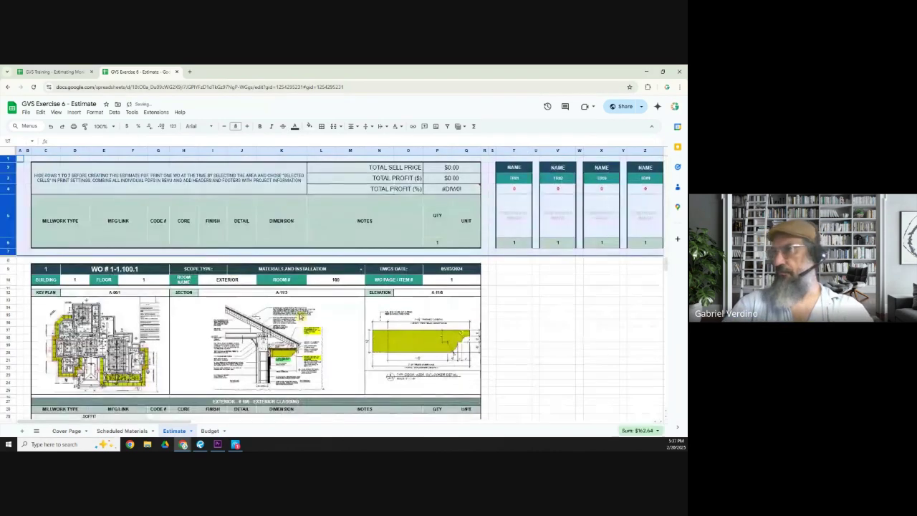
left_click(526, 182)
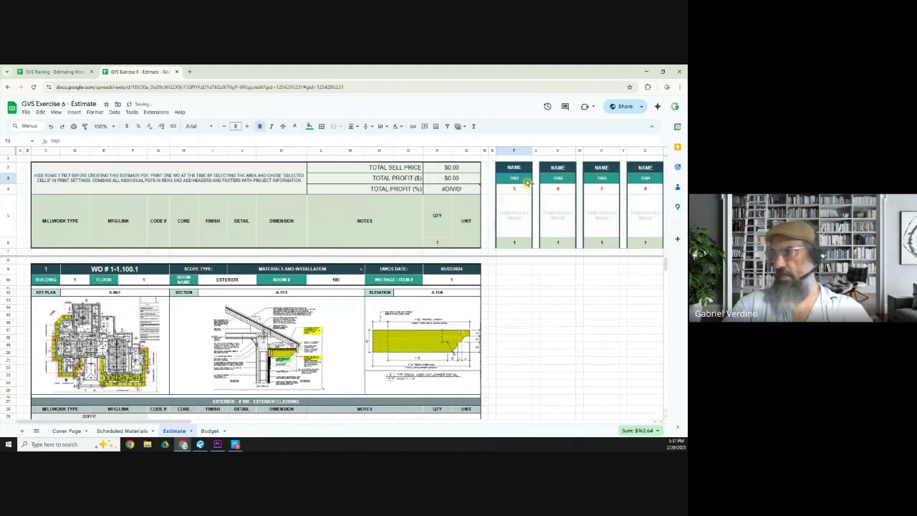
type("S")
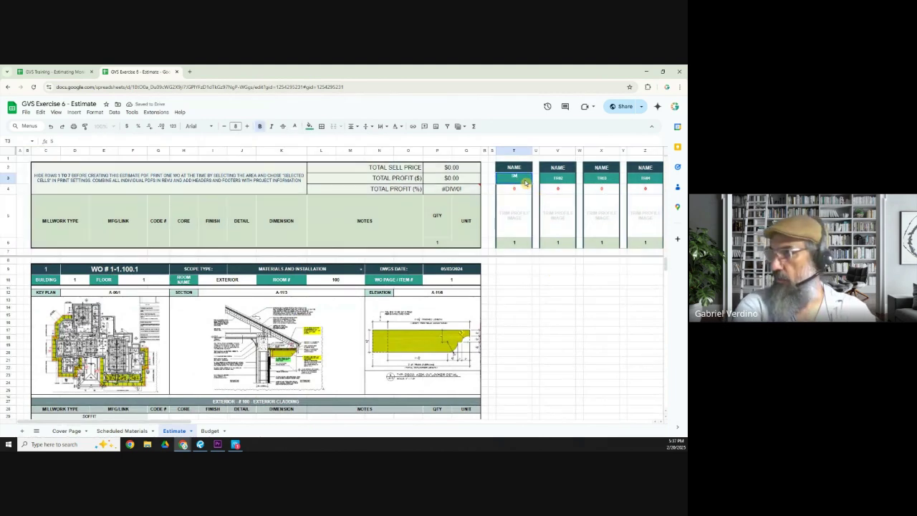
type("M01")
key("Tab")
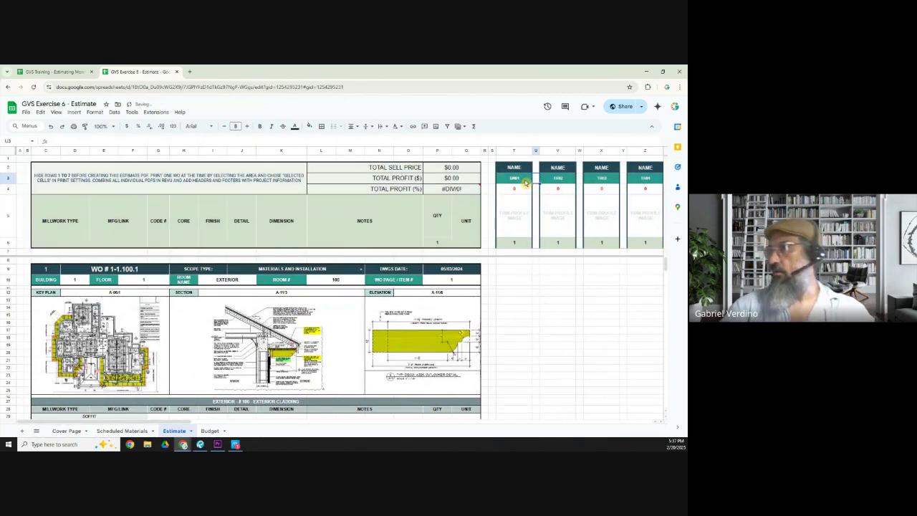
Switch to Bluebeam Revu and look through the drawing sheet thumbnails around sheet A-11
left_click(219, 444)
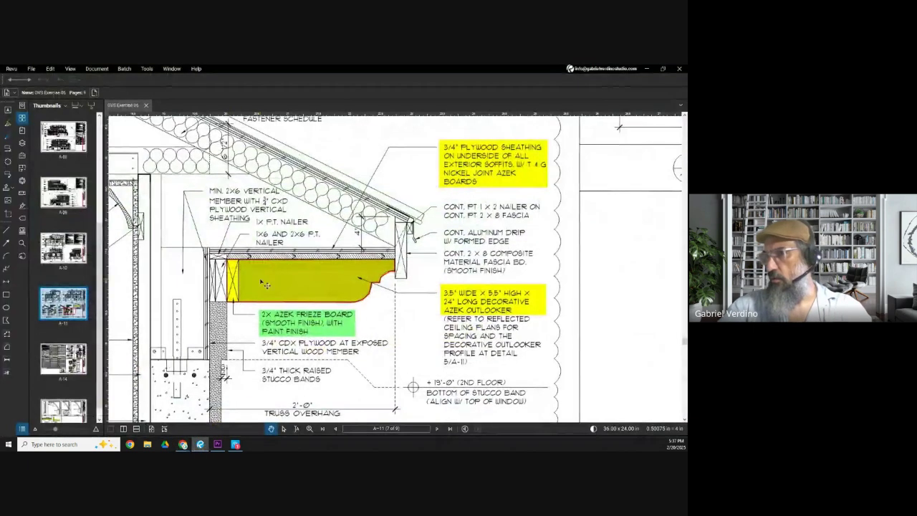
scroll(51, 358, "down", 1)
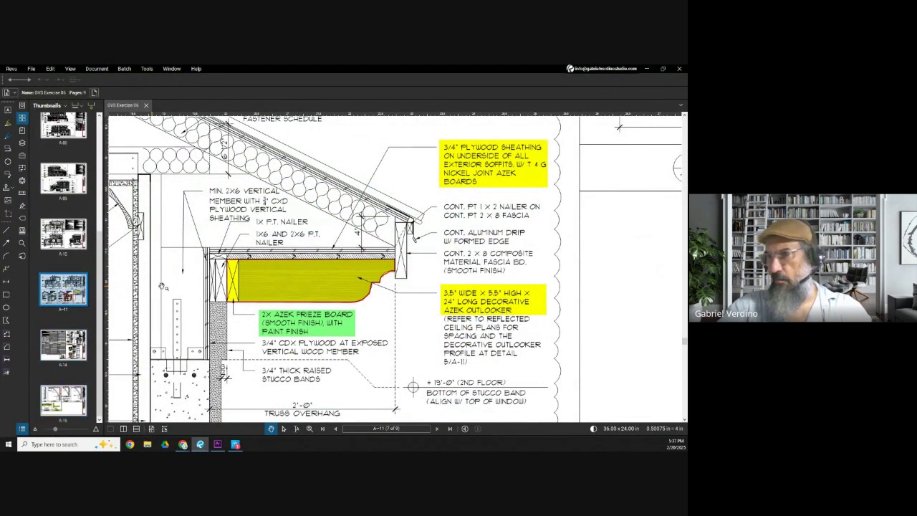
Paste the soffit board snip from the A-11 eave detail into Estimate cell T5 in Google Sheets and place the image inside the cell
scroll(315, 265, "down", 3)
scroll(315, 265, "down", 3)
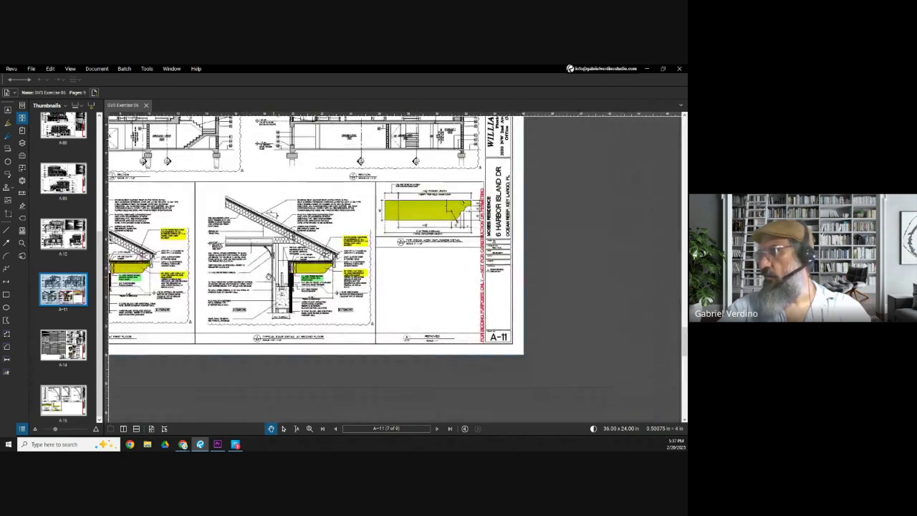
scroll(208, 276, "up", 1)
scroll(247, 271, "up", 6)
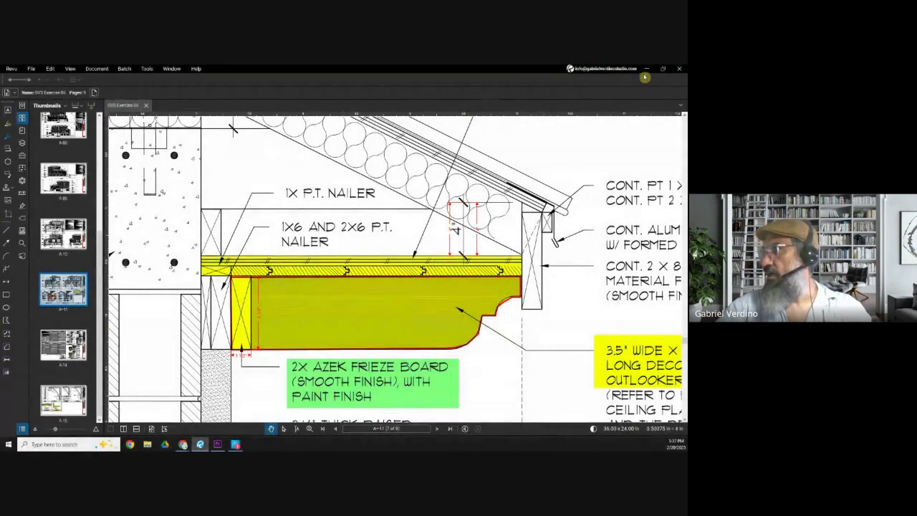
left_click(647, 68)
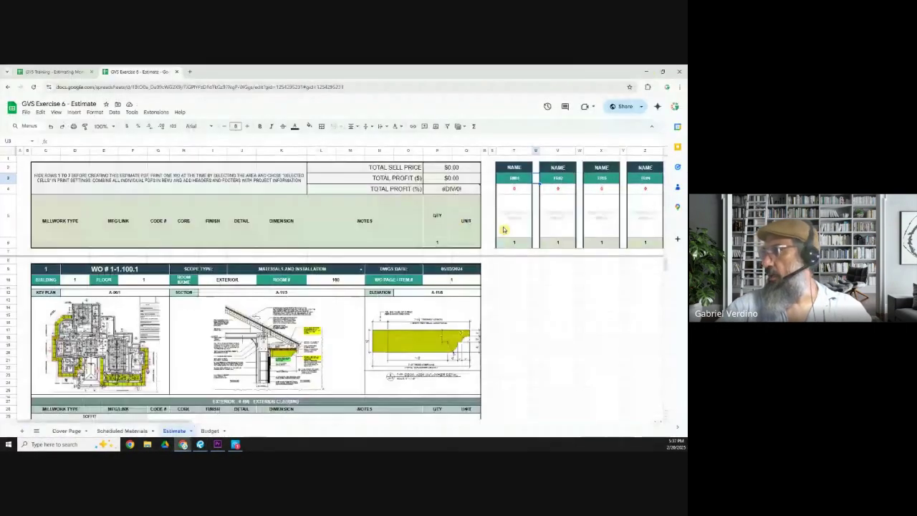
left_click(510, 216)
key("ctrl+v")
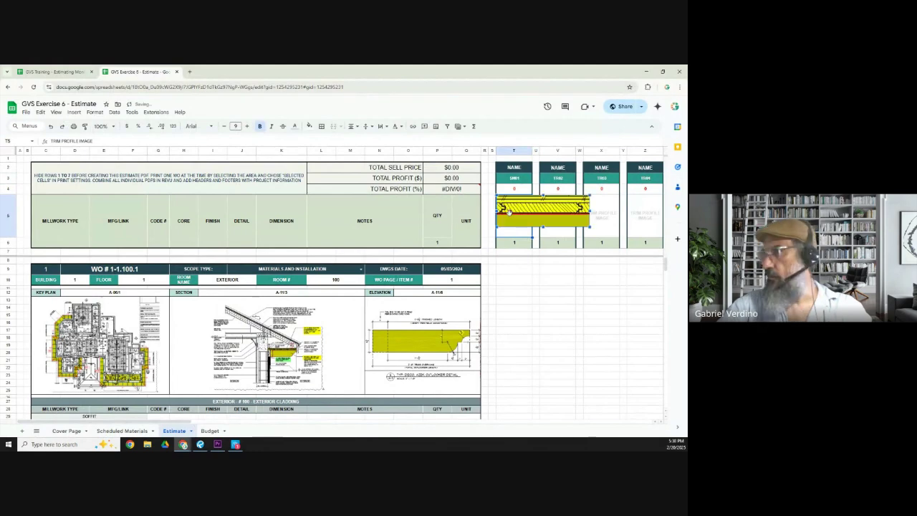
right_click(582, 204)
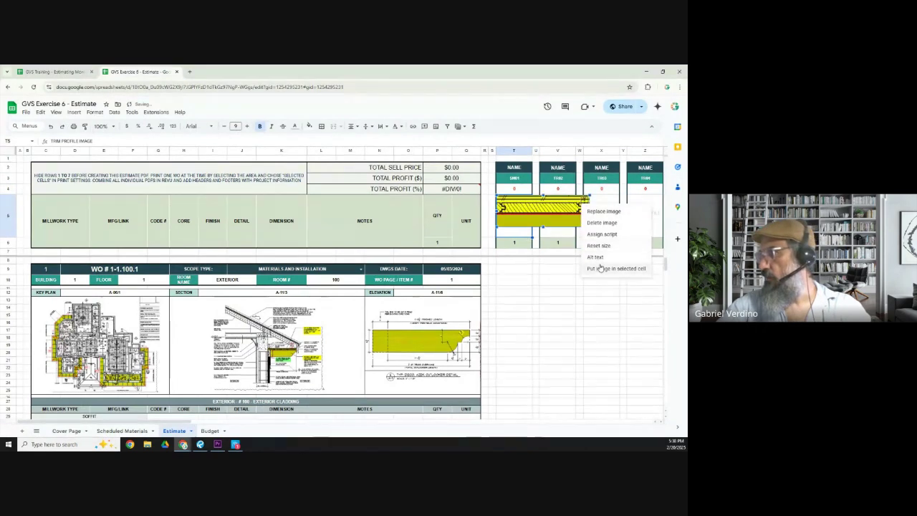
left_click(596, 269)
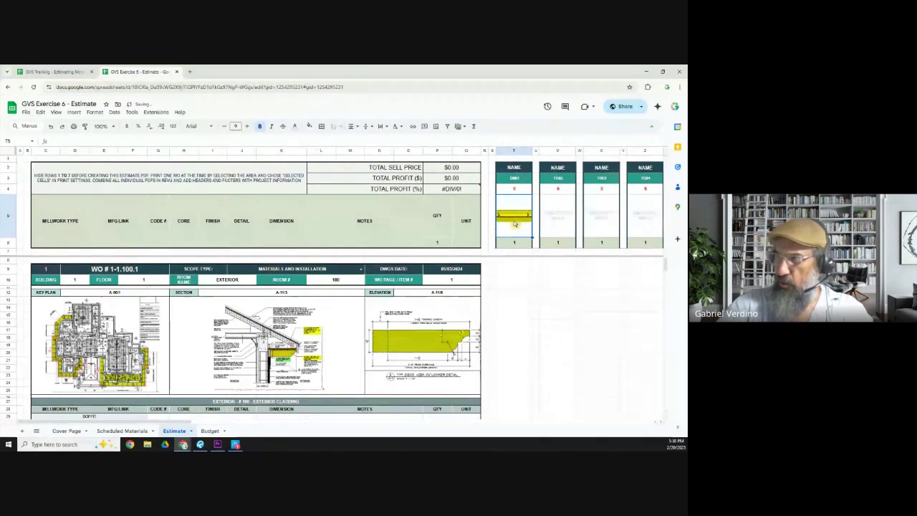
left_click(527, 307)
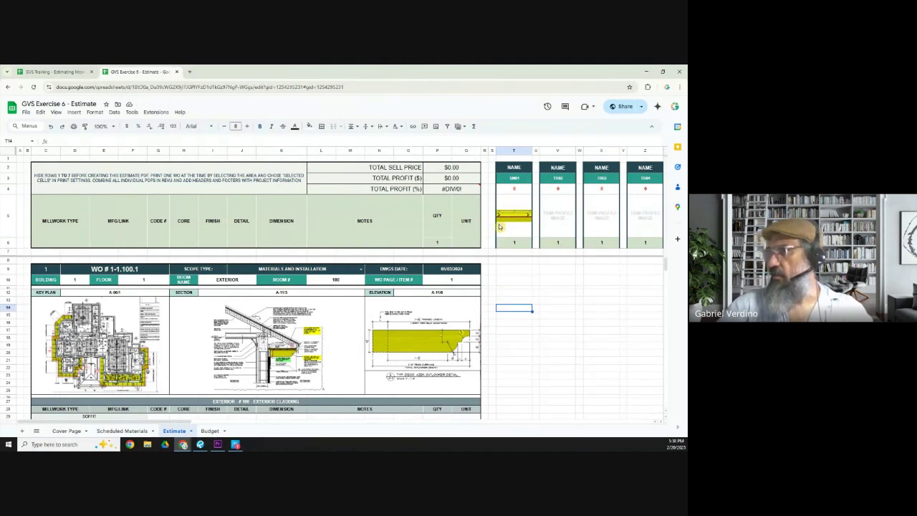
Review the T&G plank entry under Special Materials in Scheduled Materials and compare it with the A-11 eave detail in Revu
left_click(119, 431)
scroll(73, 235, "down", 3)
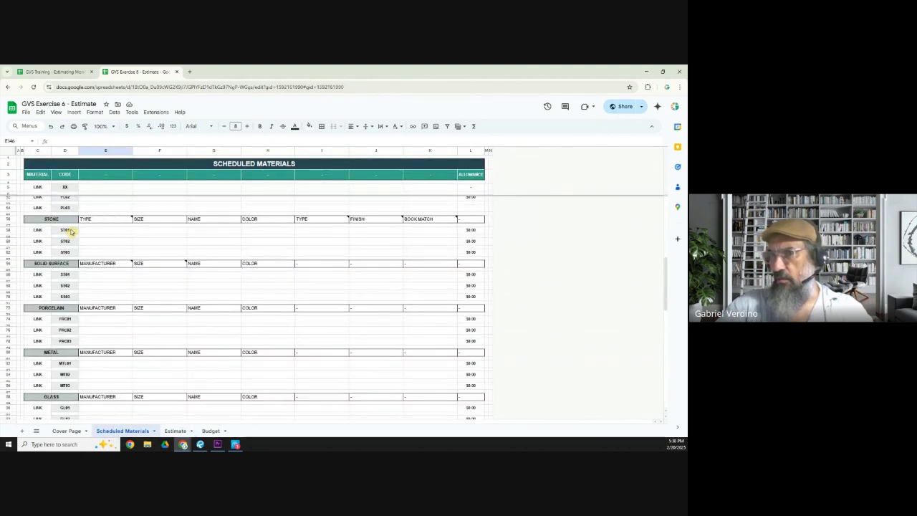
scroll(73, 234, "down", 10)
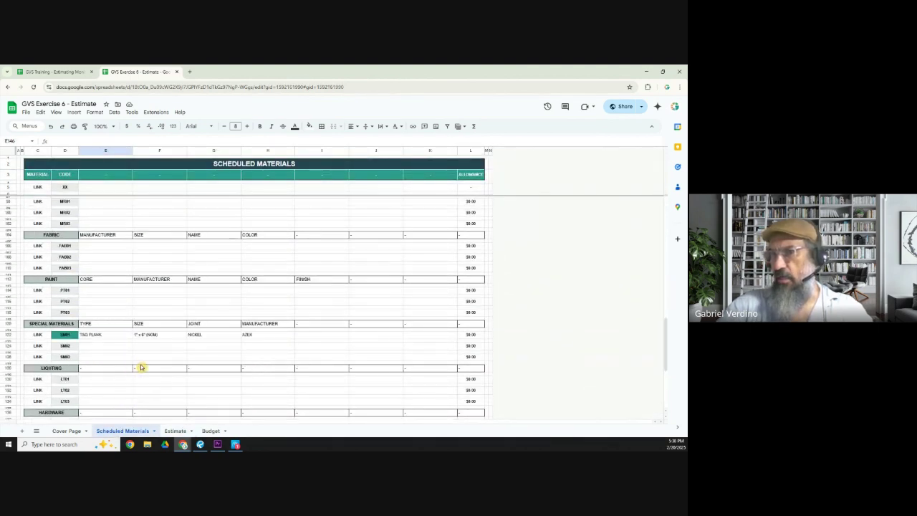
left_click(93, 335)
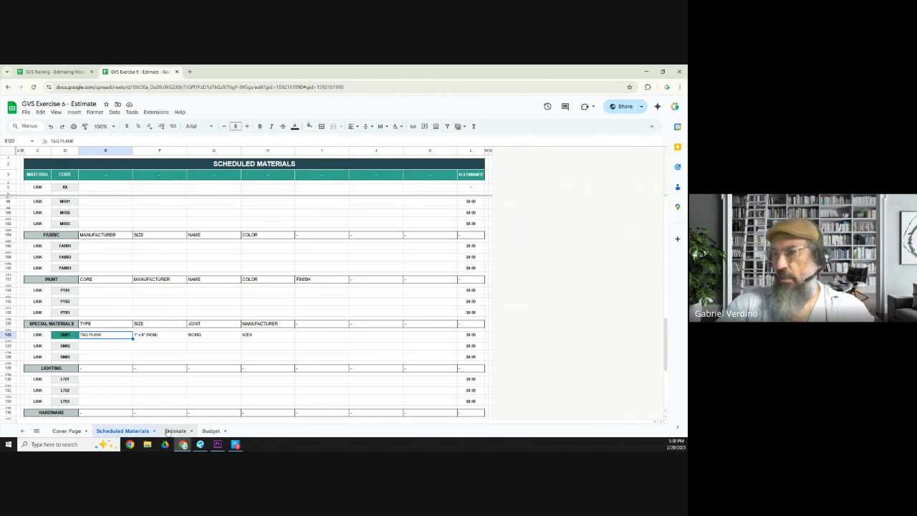
left_click(215, 445)
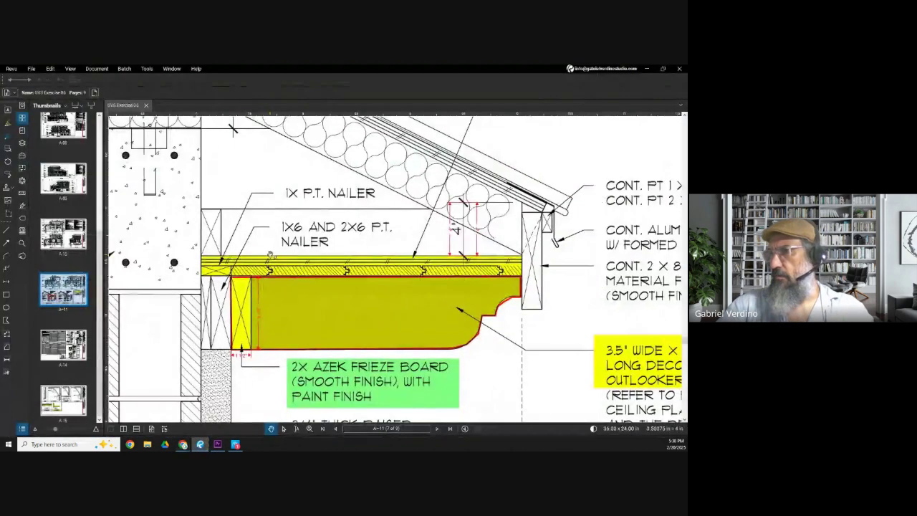
scroll(284, 303, "up", 3)
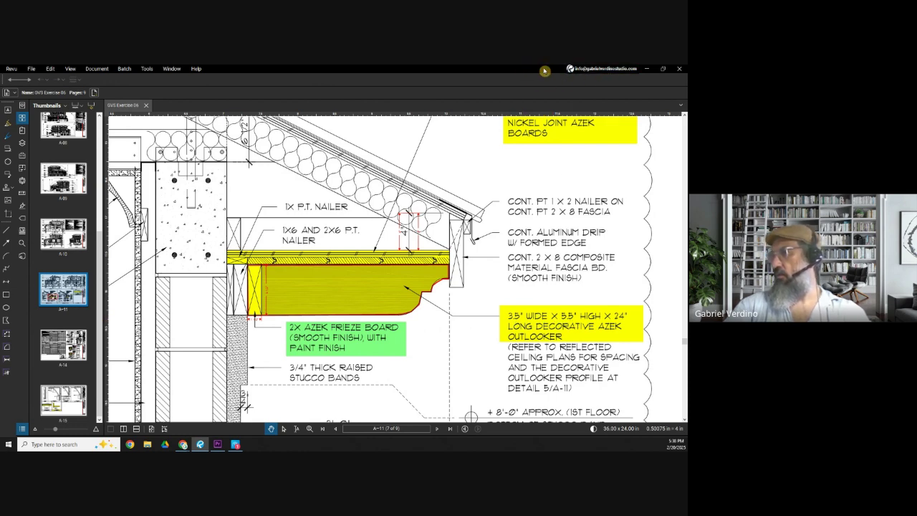
left_click_drag(544, 72, 0, 79)
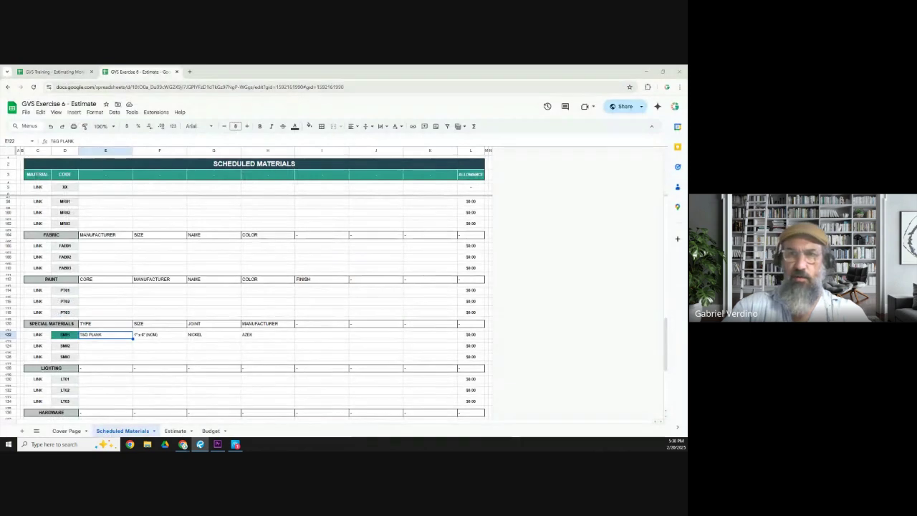
Fill the SM02 code cell with the teal used for SM01 and enter DECORATIVE OUTLOOKER as its type
left_click(72, 346)
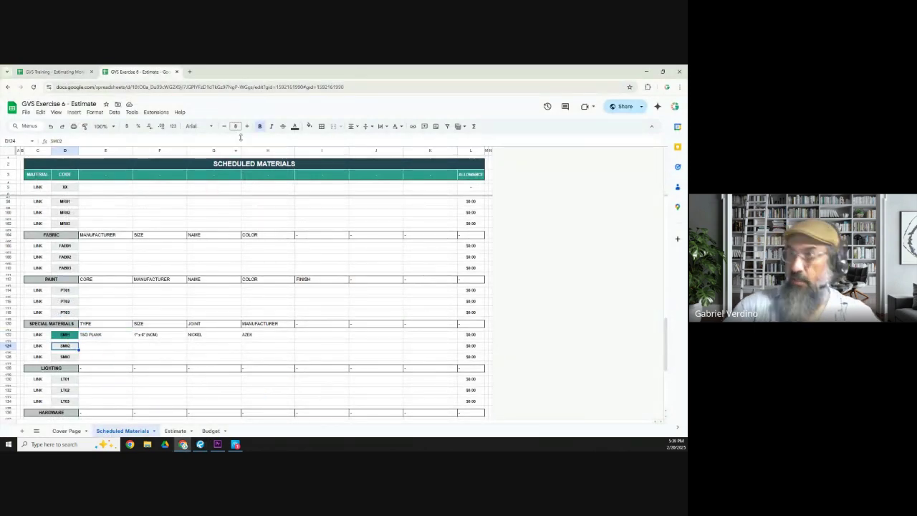
left_click(309, 126)
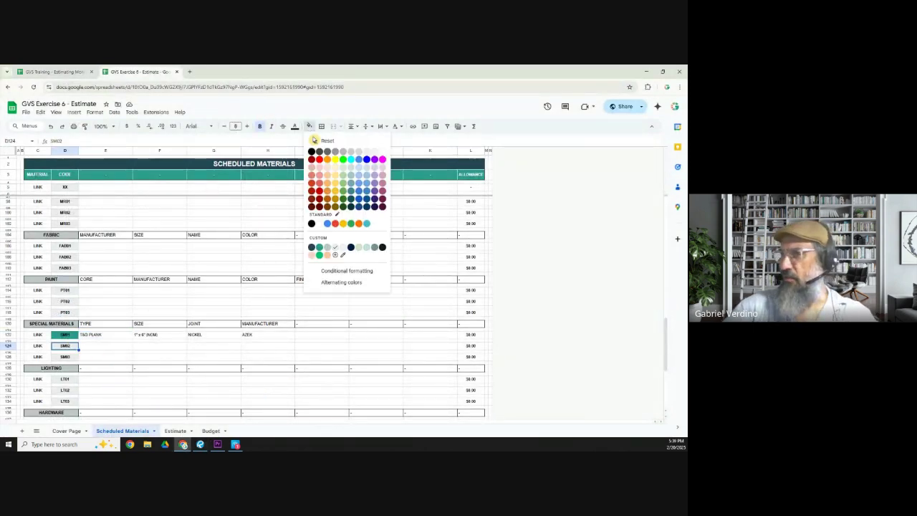
left_click(319, 248)
left_click(94, 347)
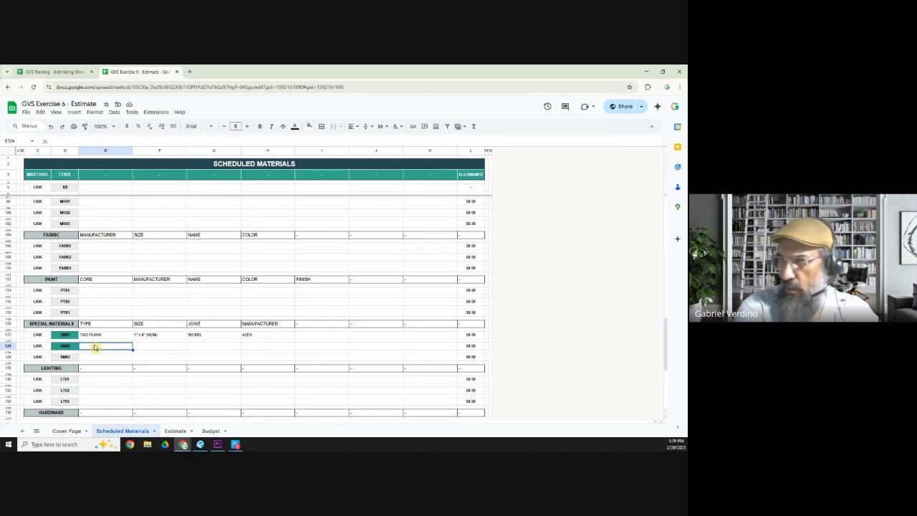
type("DECORATIVE O")
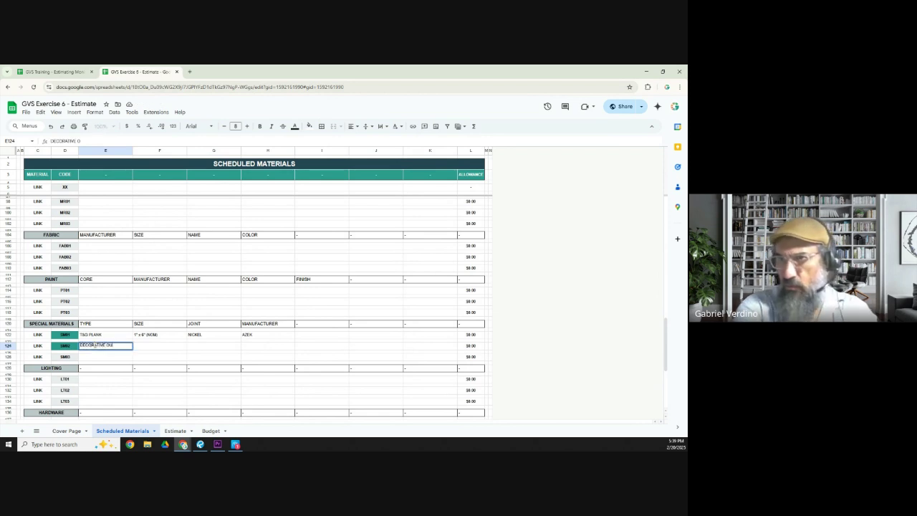
type("LOOKER")
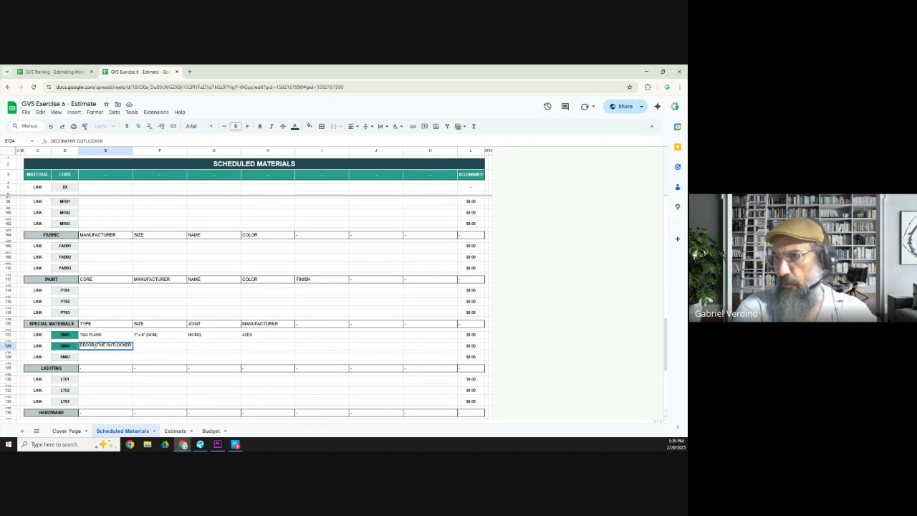
Enter 3-1/2"W x 5-1/2"H x 24"L as the size of the SM02 decorative outlooker
key("Tab")
type("1")
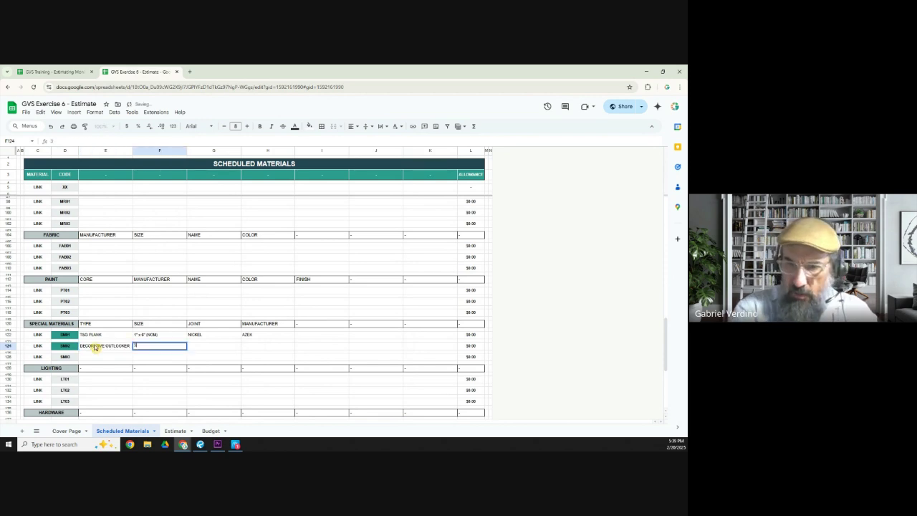
type("\" x 5-1/2\" x 2")
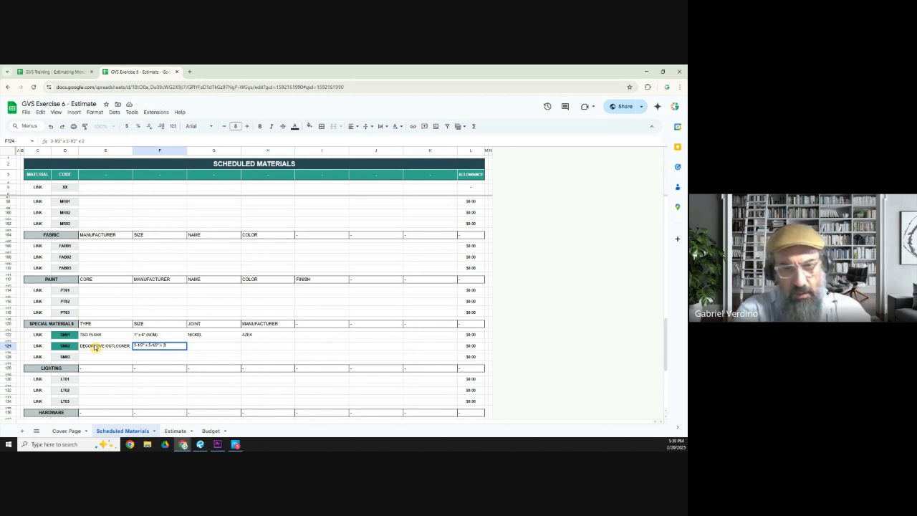
type("\"L")
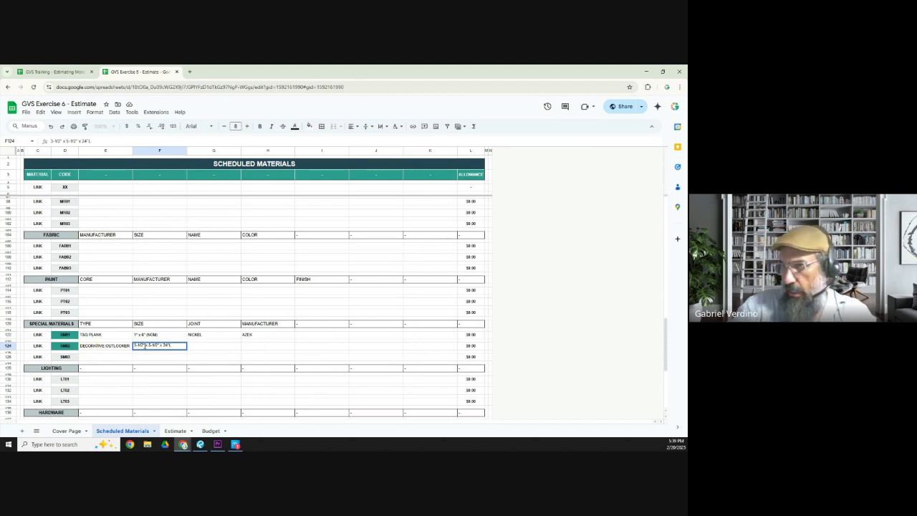
left_click(146, 346)
type("W")
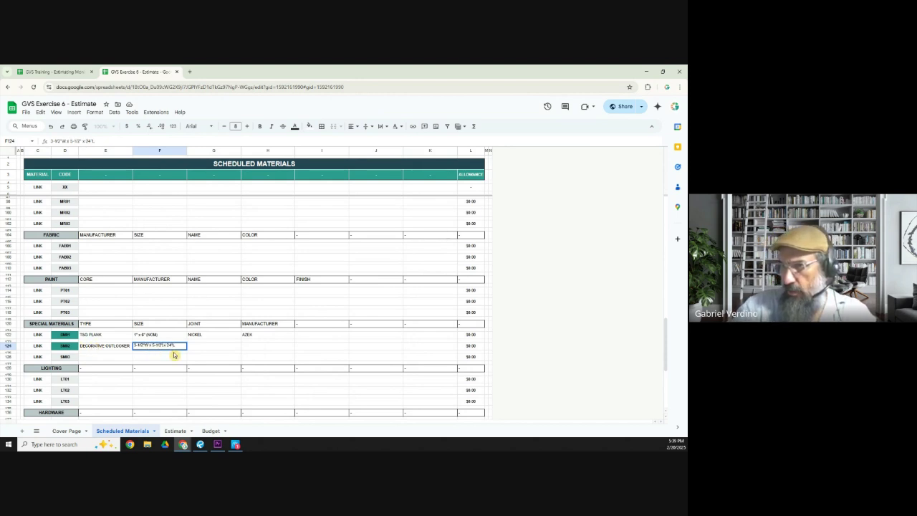
type("H")
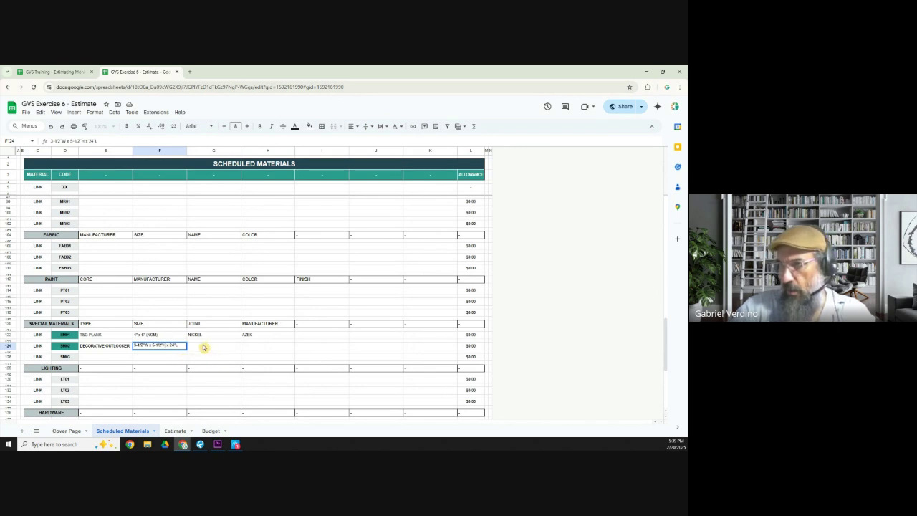
left_click(203, 347)
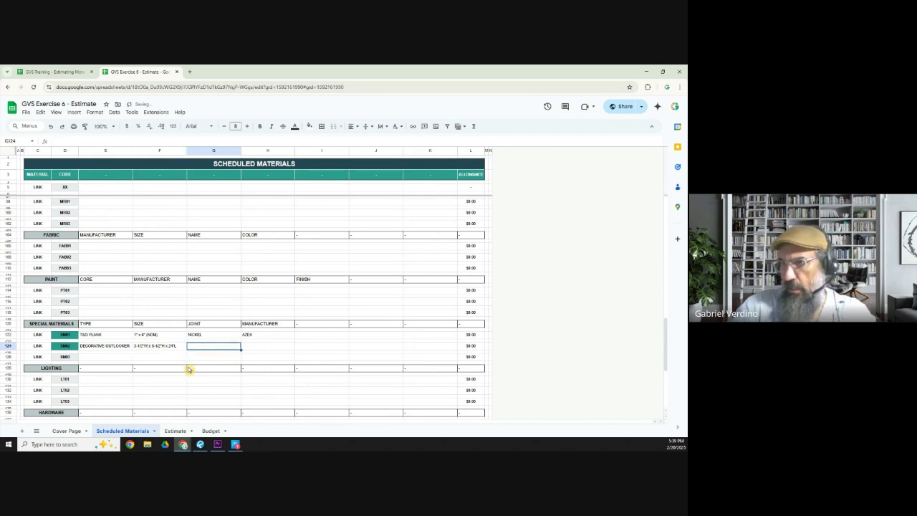
left_click(106, 347)
left_click(144, 349)
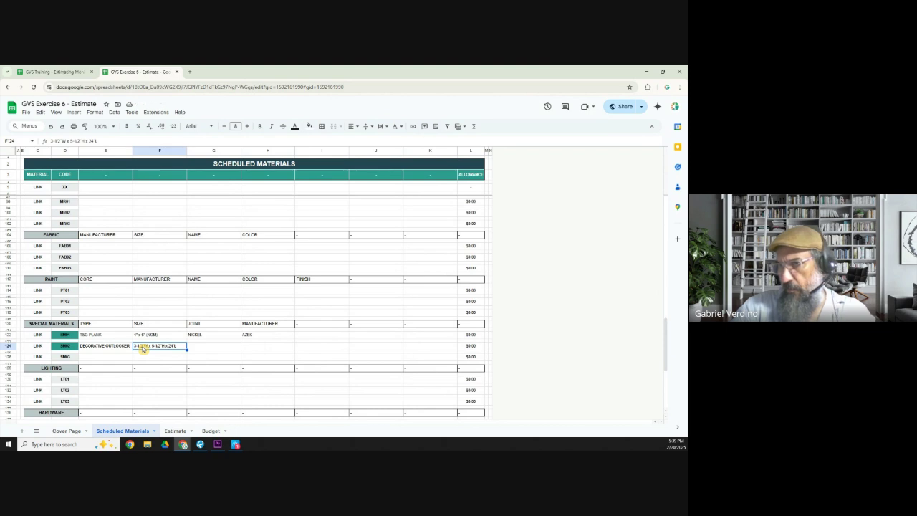
Enter AZEK as the SM02 manufacturer and a dash as its joint
left_click(260, 349)
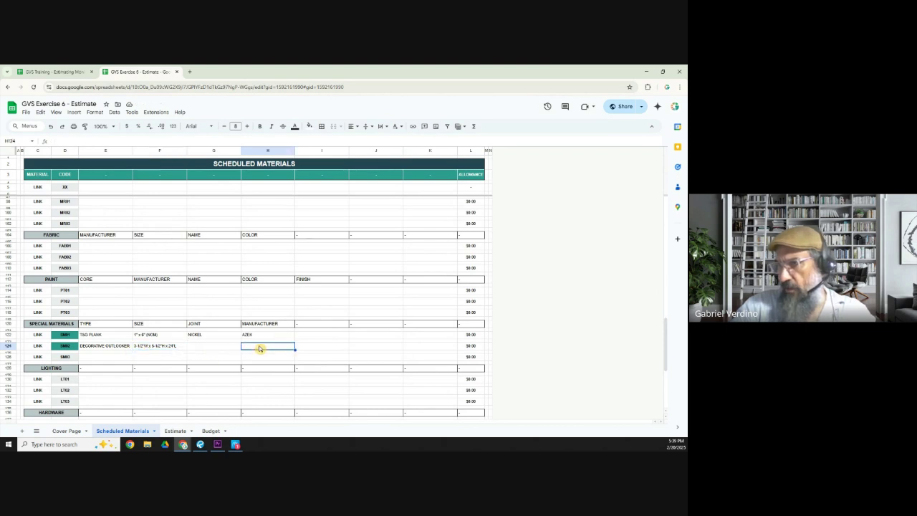
type("A")
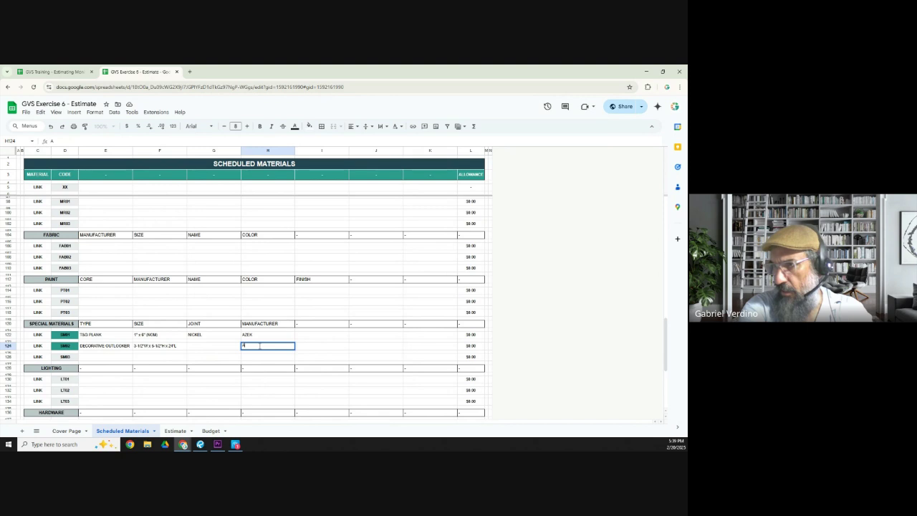
key("Tab")
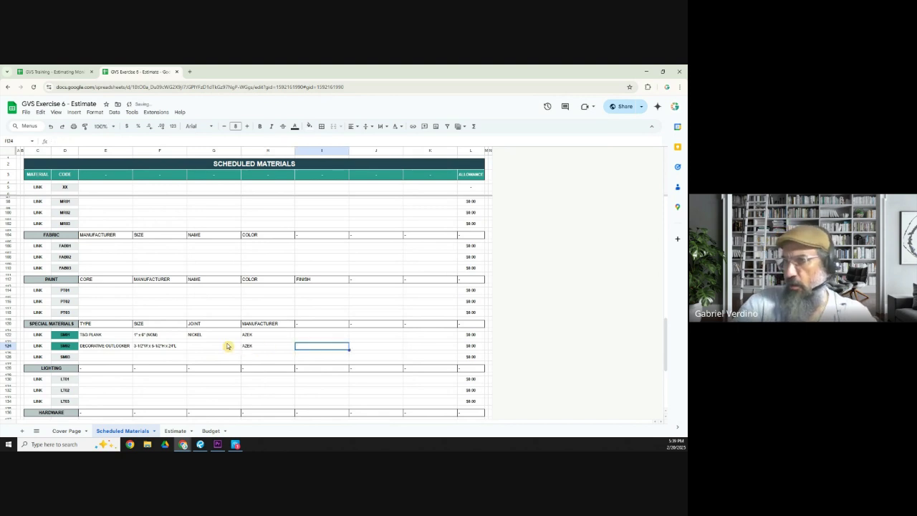
left_click(223, 349)
key("Tab")
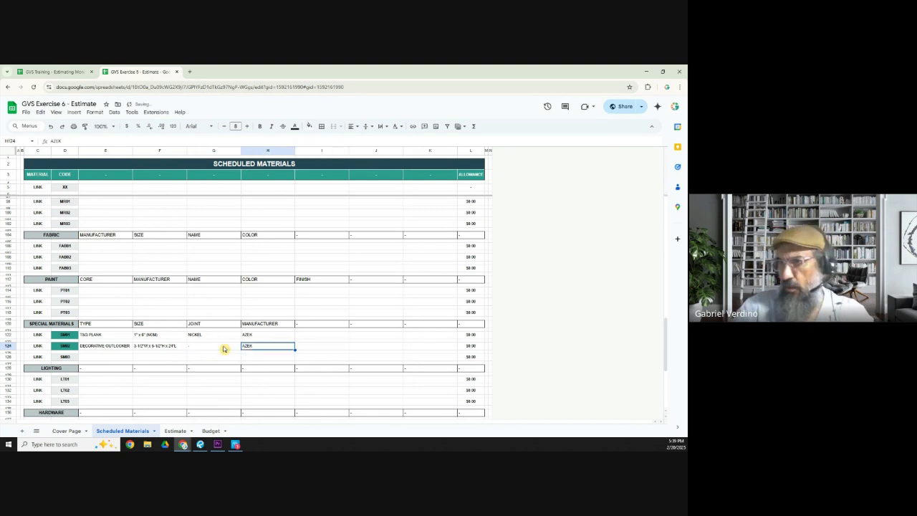
left_click(164, 346)
left_click(92, 347)
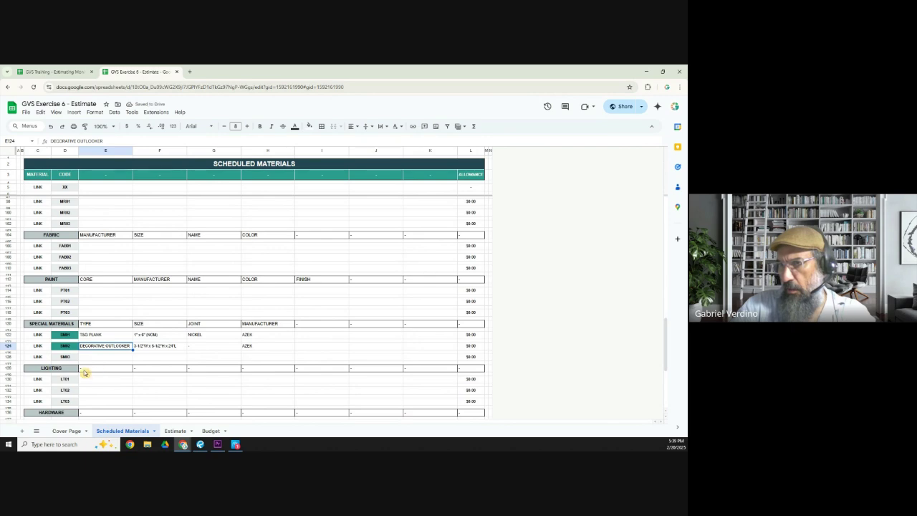
Capture a screen snip of the highlighted decorative outlooker profile from the A-11 eave detail in Revu
left_click(176, 431)
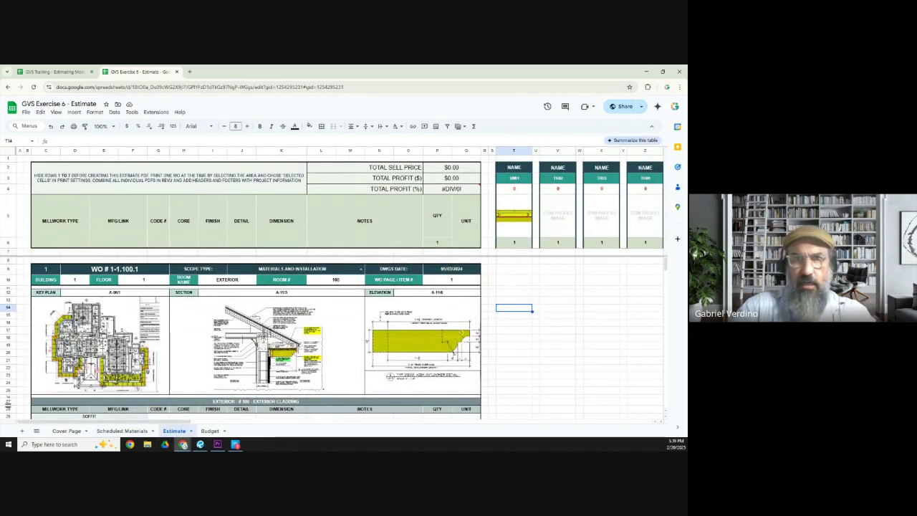
left_click(200, 444)
double_click(343, 153)
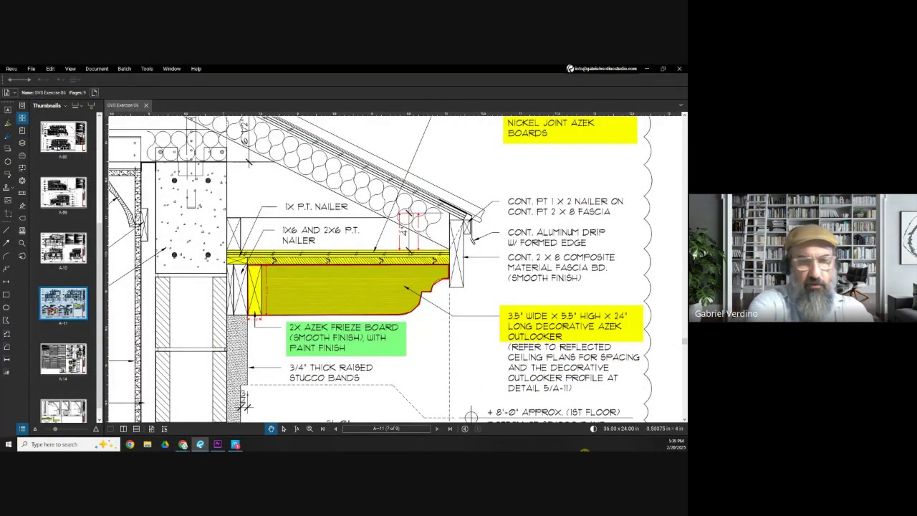
key("super+shift+s")
left_click_drag(256, 262, 451, 319)
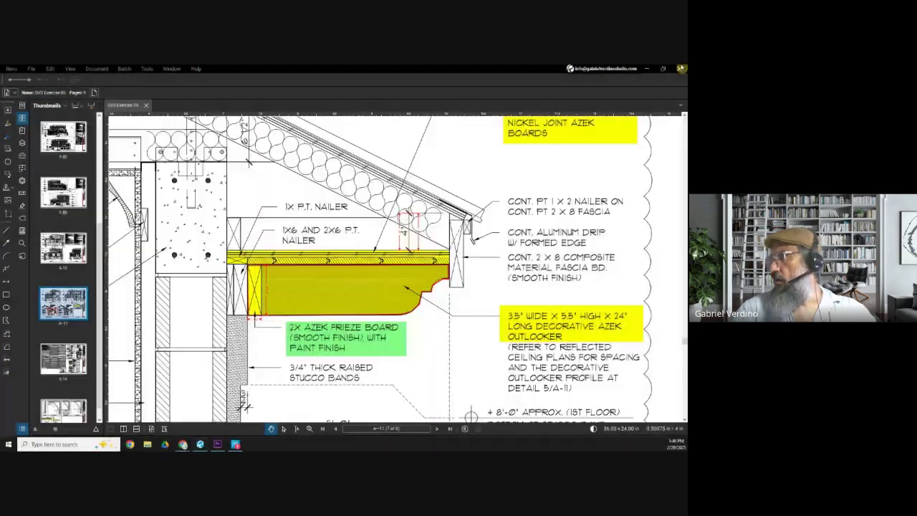
Paste the decorative outlooker snip into the second trim profile on the Estimate sheet and place it inside the image cell
key("alt+Tab")
left_click(559, 215)
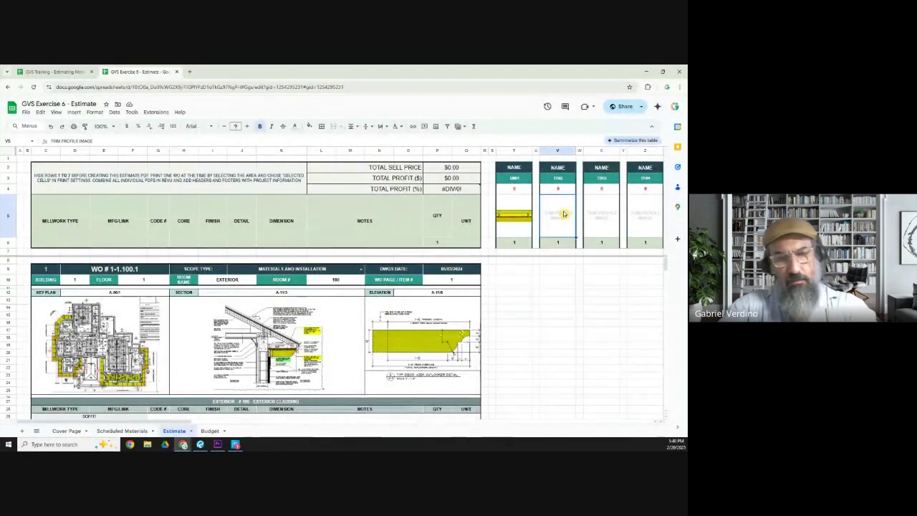
key("ctrl+v")
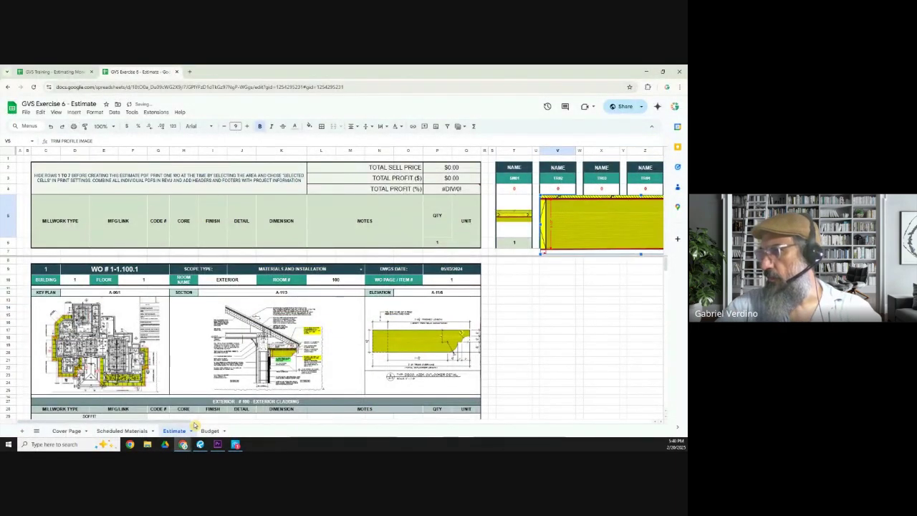
left_click_drag(188, 425, 237, 423)
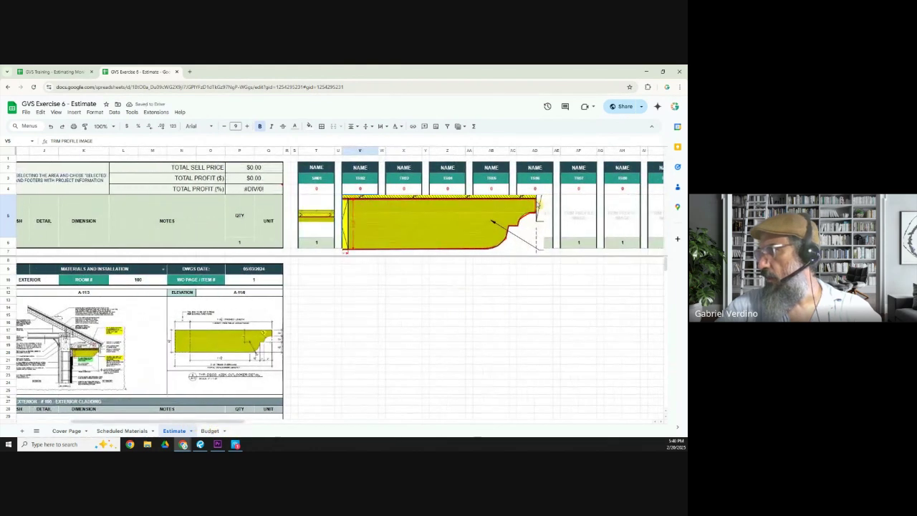
left_click(541, 205)
left_click(541, 259)
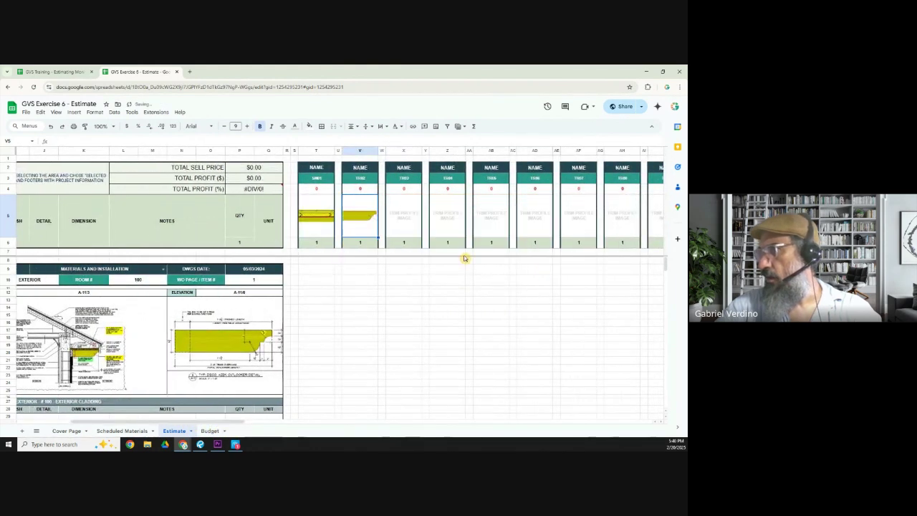
Set the second profile's code to SM02 and name the first two profiles T&G and OUTLOOKER
left_click(364, 179)
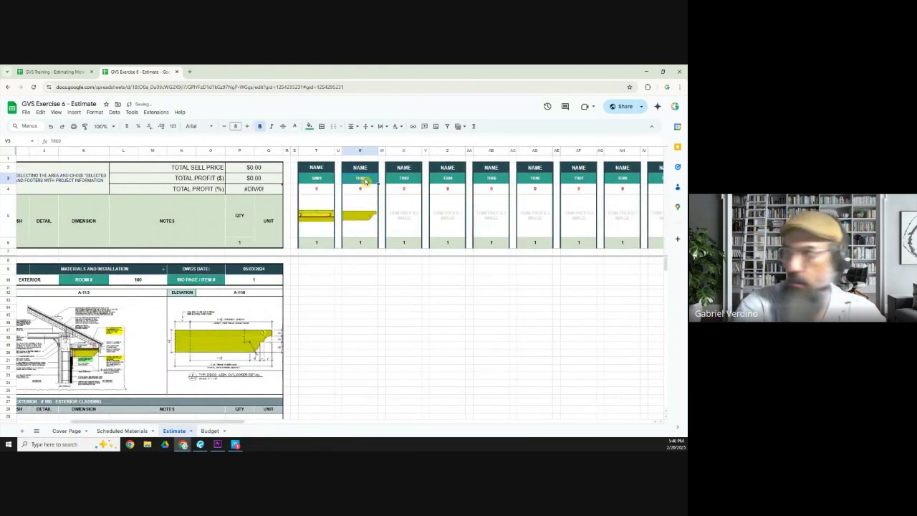
type("SM")
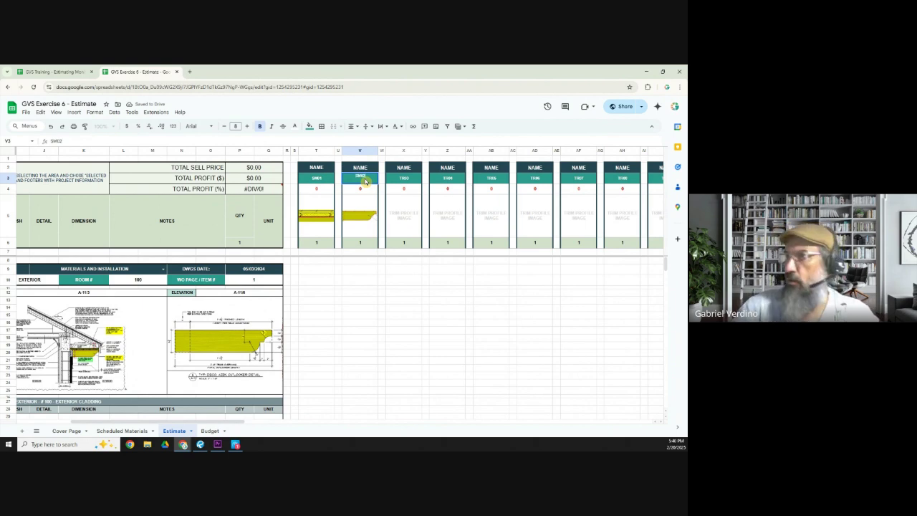
left_click(317, 169)
type("T")
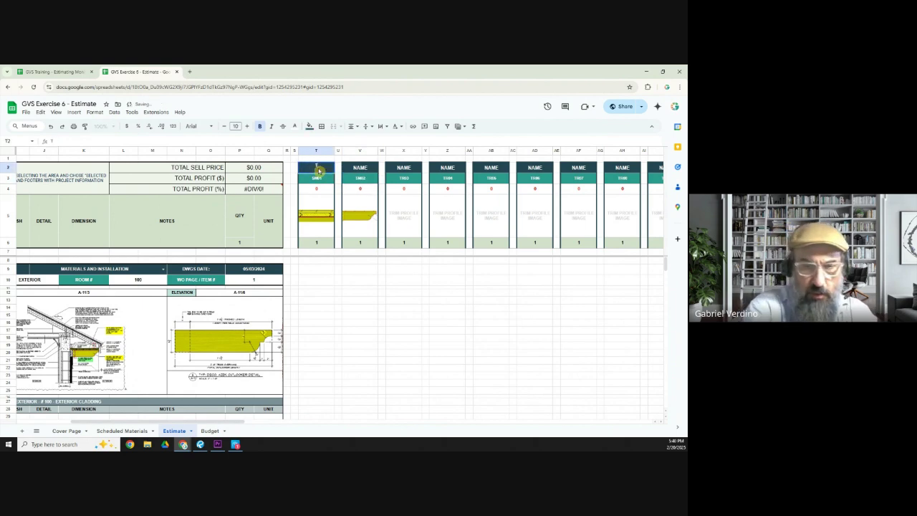
type("&G")
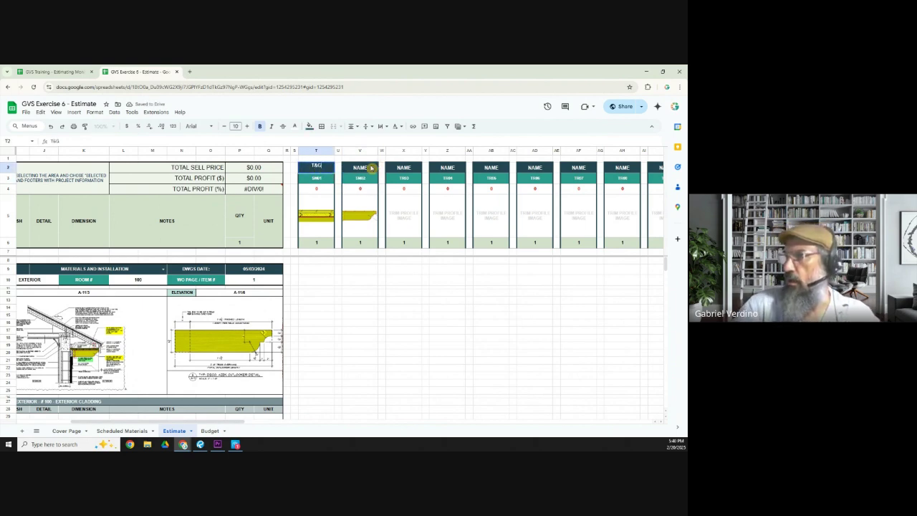
left_click(371, 167)
type("OUTLOOKER")
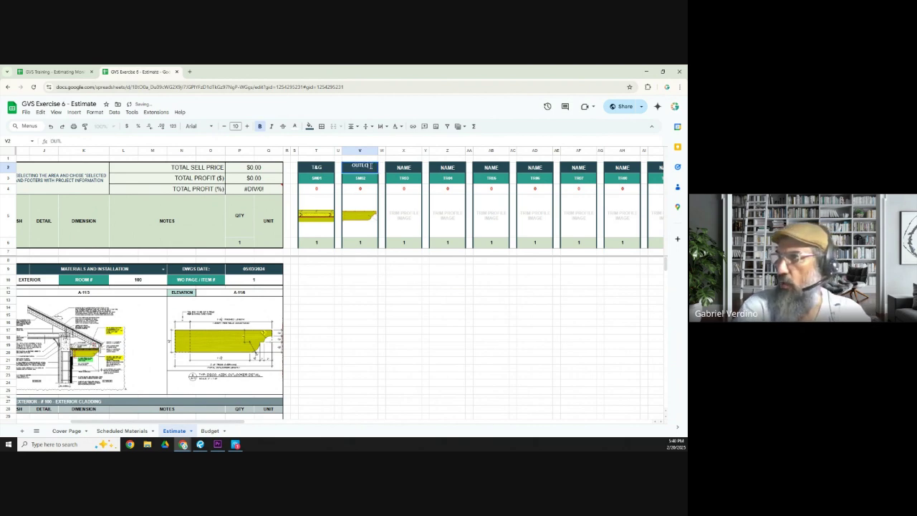
key("Tab")
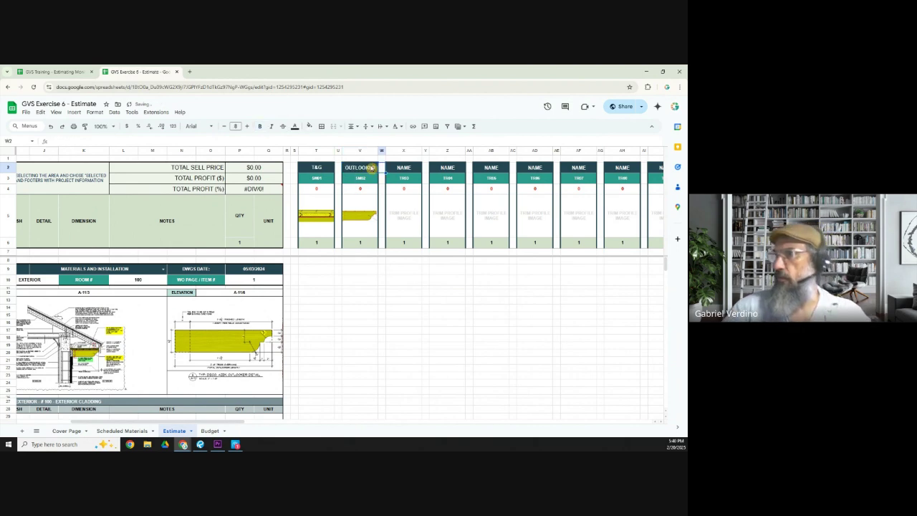
left_click(373, 225)
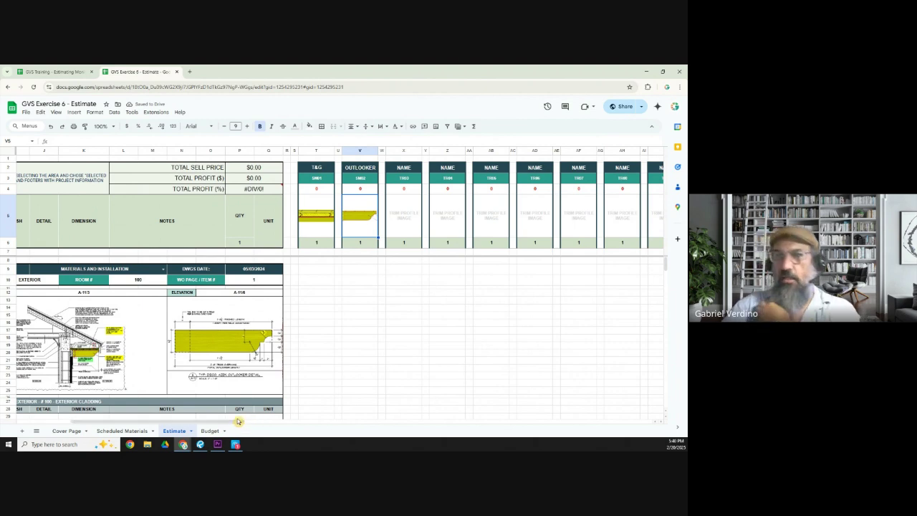
left_click_drag(225, 423, 163, 422)
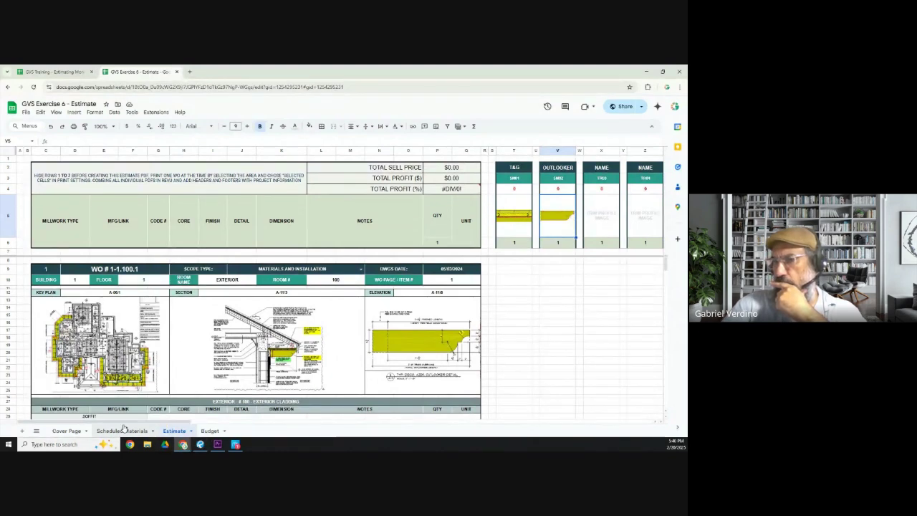
In Scheduled Materials, fill the SM03 code cell with the teal used for SM02 and enter FRIEZE BOARD as its type
left_click(199, 444)
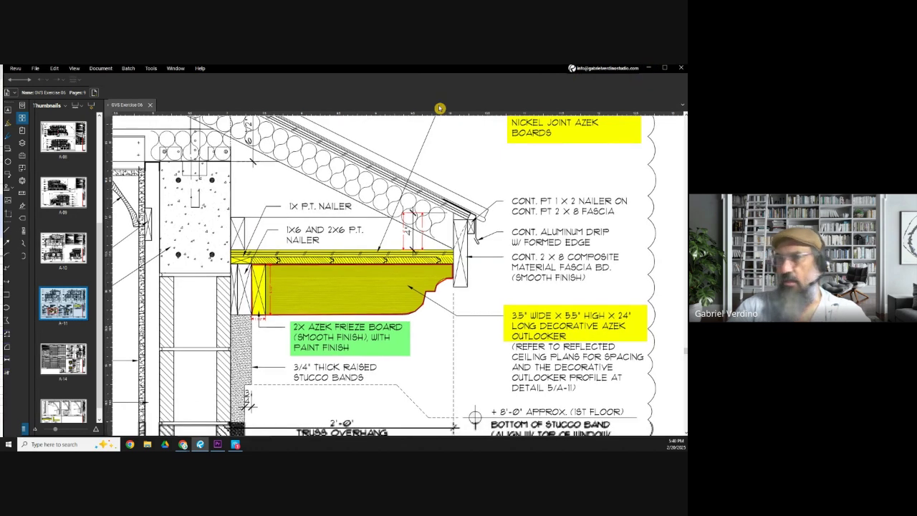
key("alt+Tab")
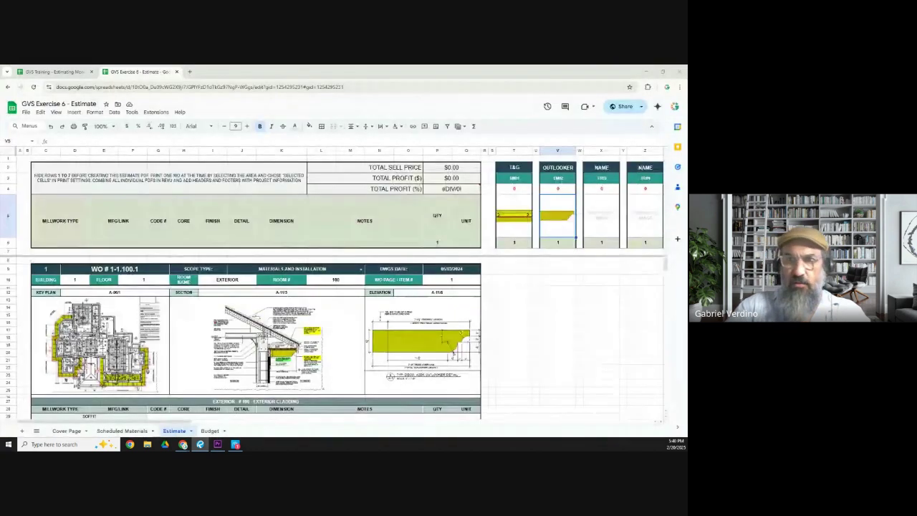
left_click(123, 431)
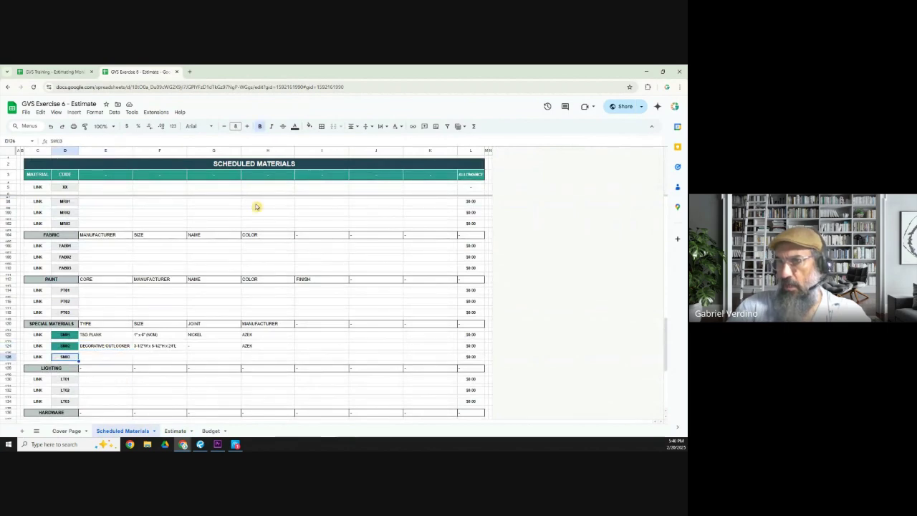
left_click(309, 126)
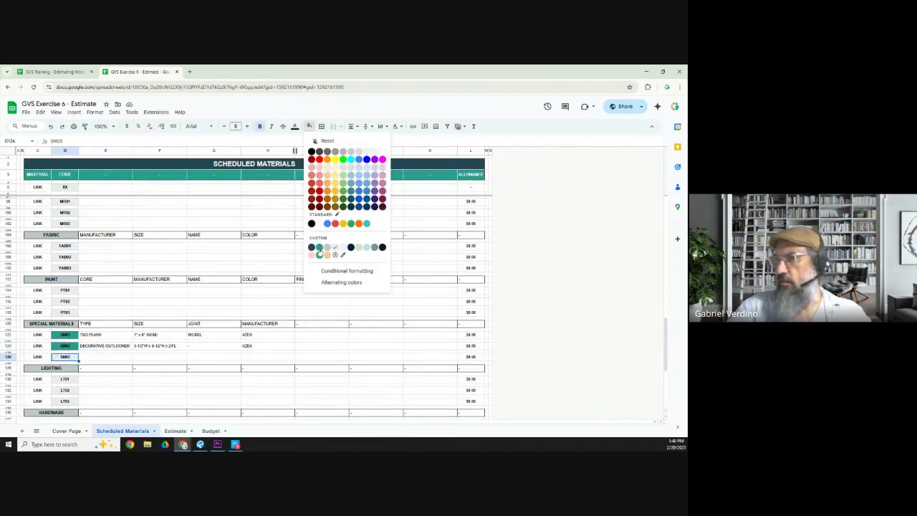
left_click(319, 249)
left_click(101, 358)
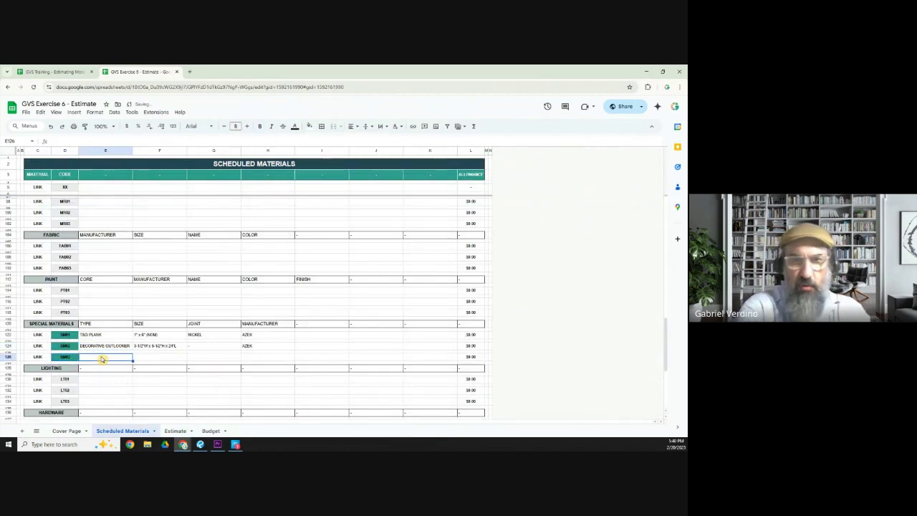
type("T")
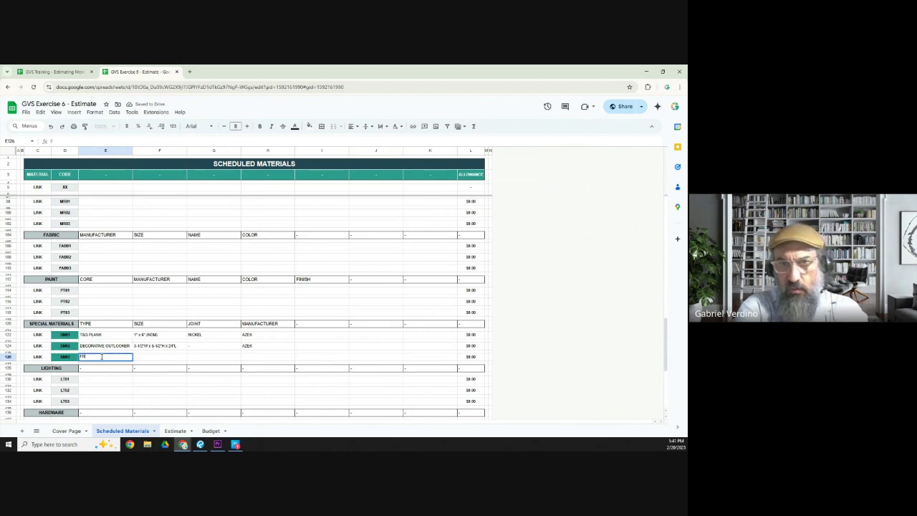
type("RIEZE")
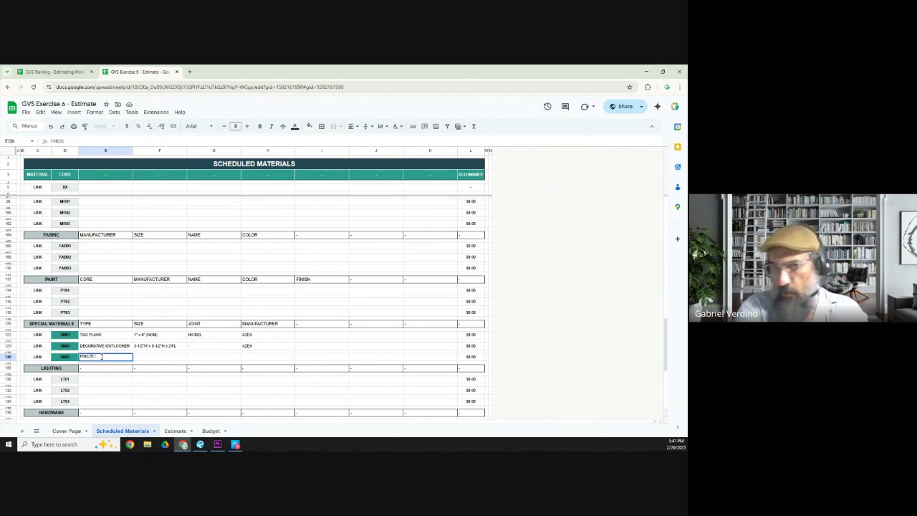
type(" BOARD")
key("Tab")
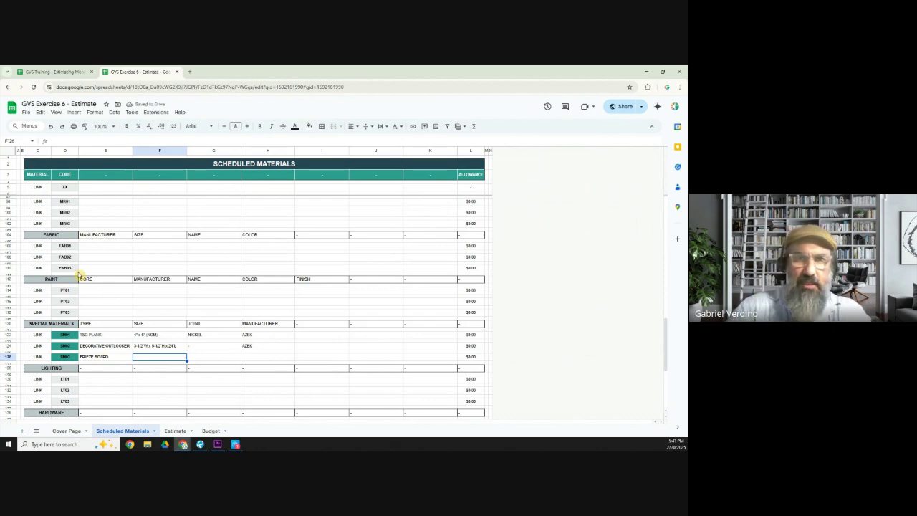
Enter 5-1/2"H x 1-1/2"T as the size of the SM03 frieze board
key("alt+Tab")
double_click(433, 163)
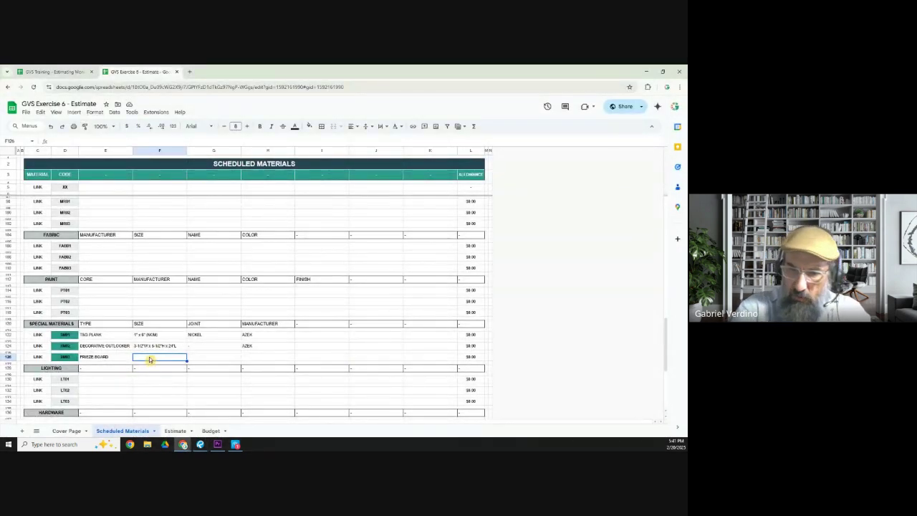
type("1")
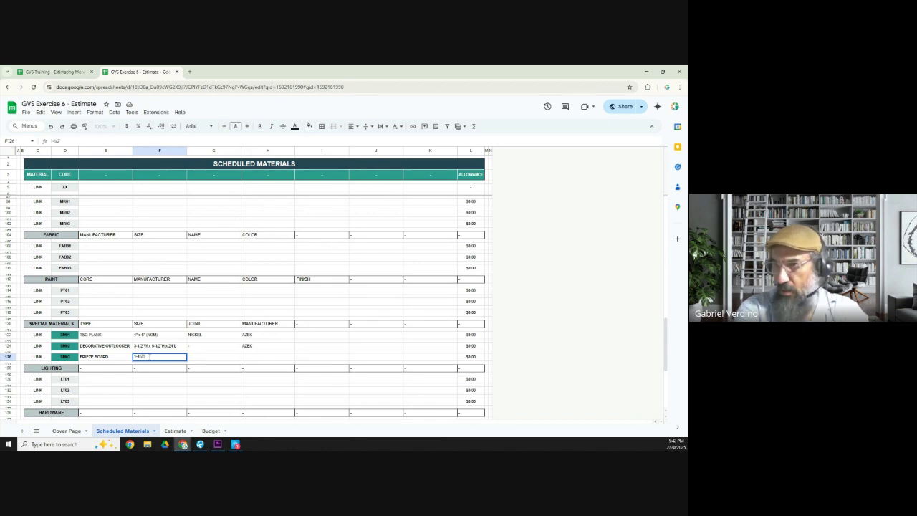
type("-1/2\"T")
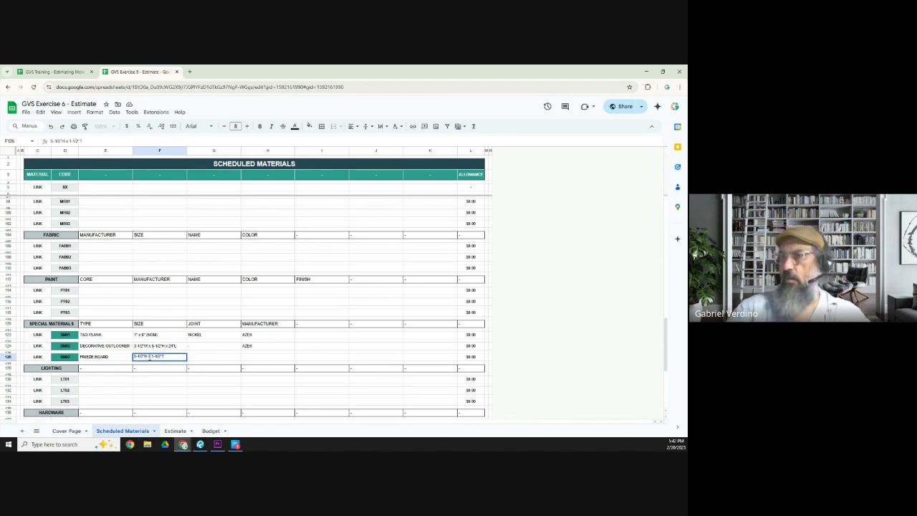
key("Tab")
Copy the AZEK manufacturer entry from SM02 to the SM03 frieze board row
left_click(252, 348)
key("ctrl+c")
left_click(252, 356)
key("ctrl+v")
left_click(222, 358)
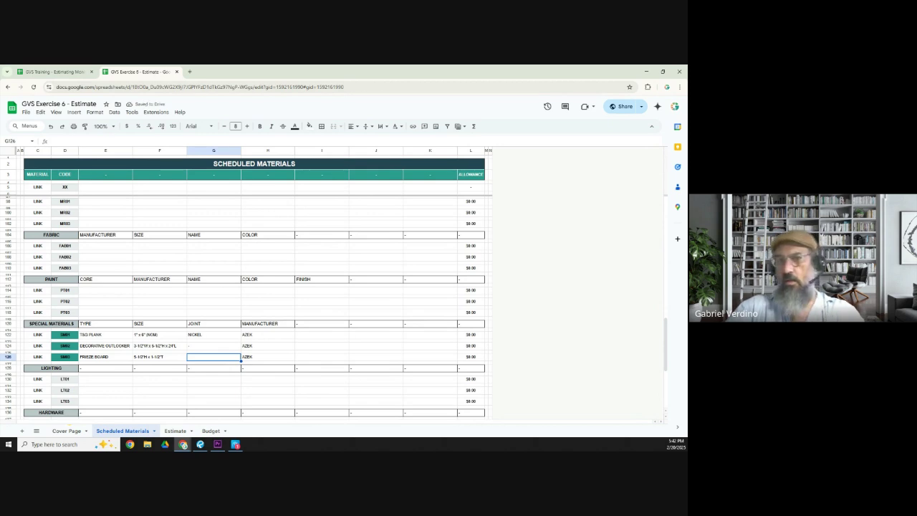
Name the third trim profile on the Estimate sheet FRIEZE
left_click(175, 431)
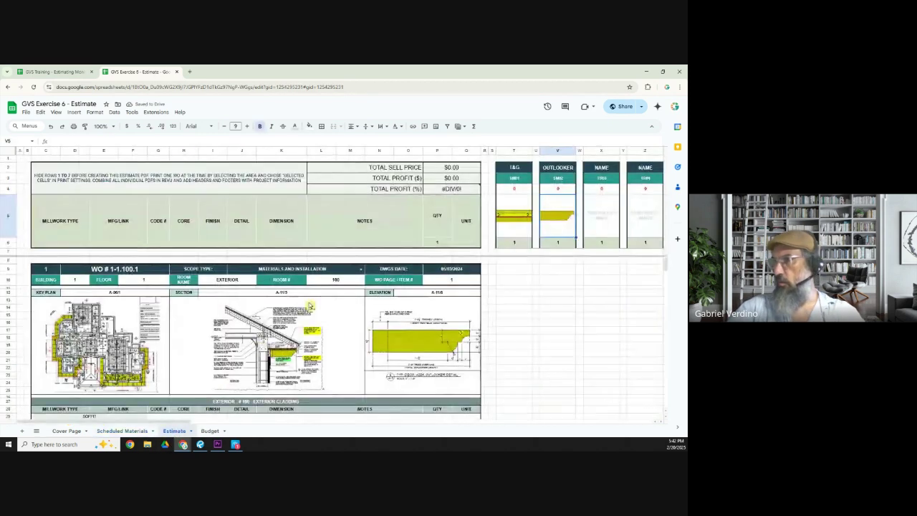
left_click(601, 169)
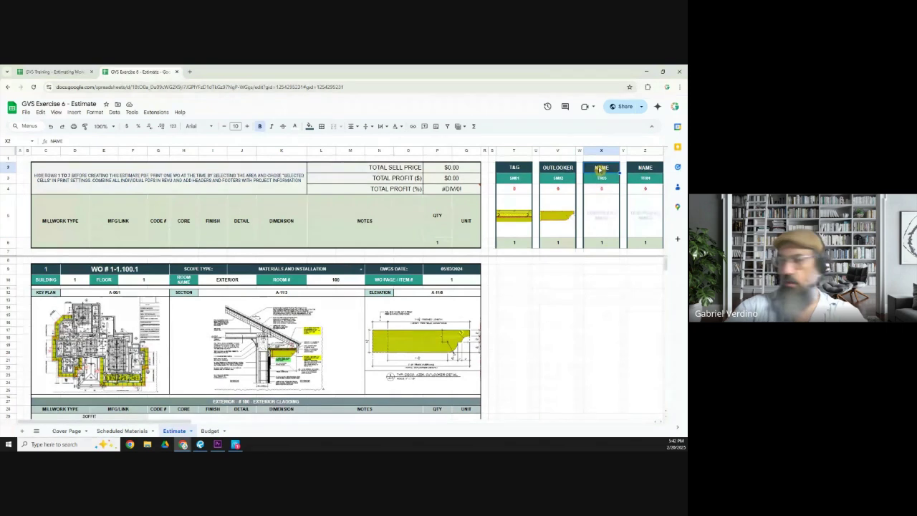
type("TH")
type("IEZE")
type(" BOARD")
key("Tab")
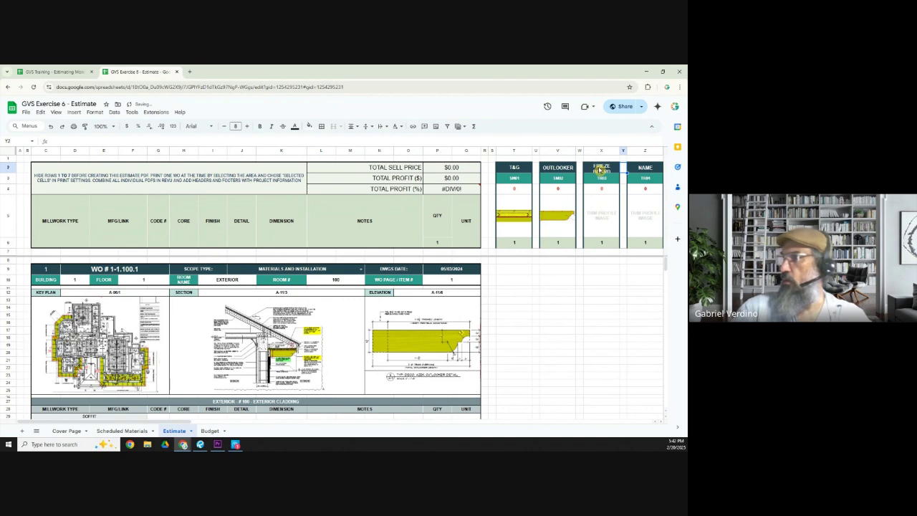
left_click(600, 169)
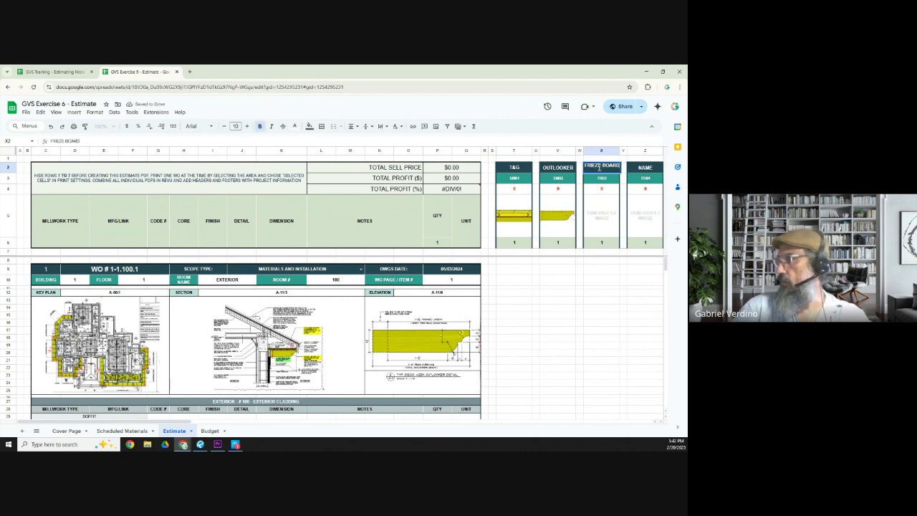
Paste the frieze board snip into the FRIEZE profile and place it inside the image cell
left_click(600, 214)
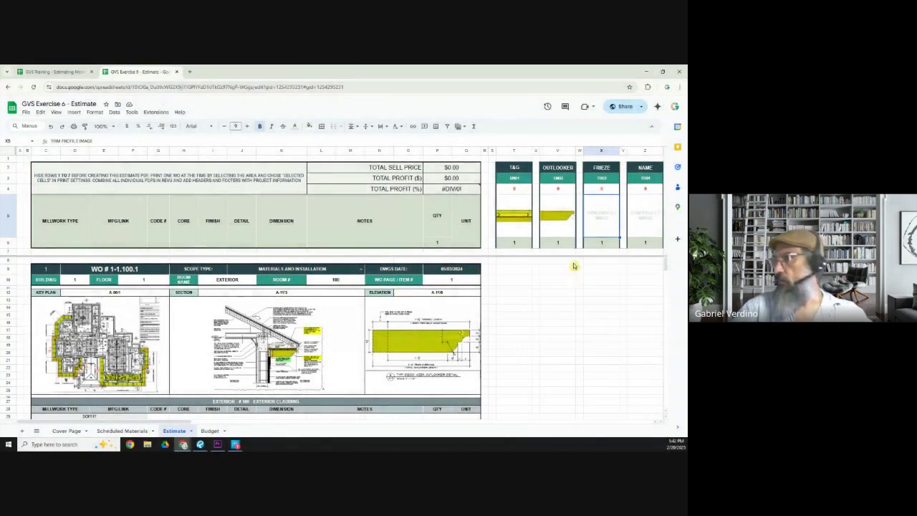
key("ctrl+v")
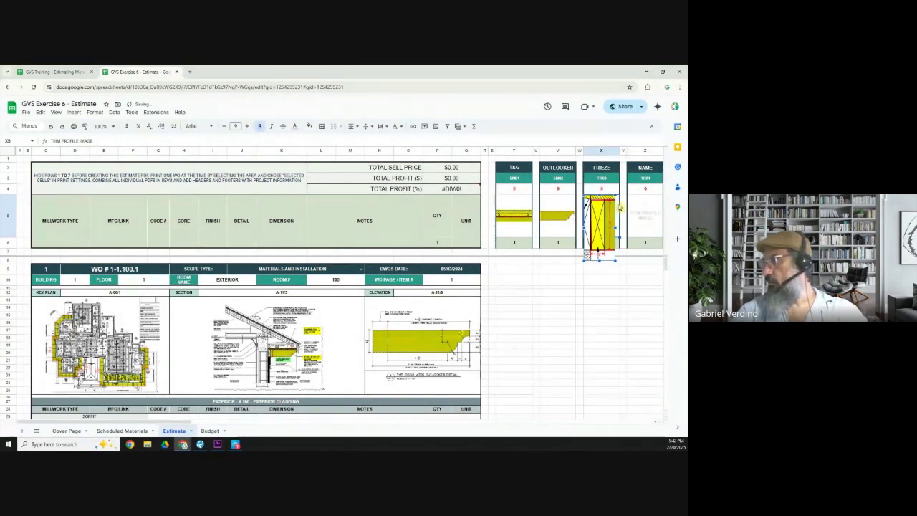
right_click(610, 207)
left_click(619, 268)
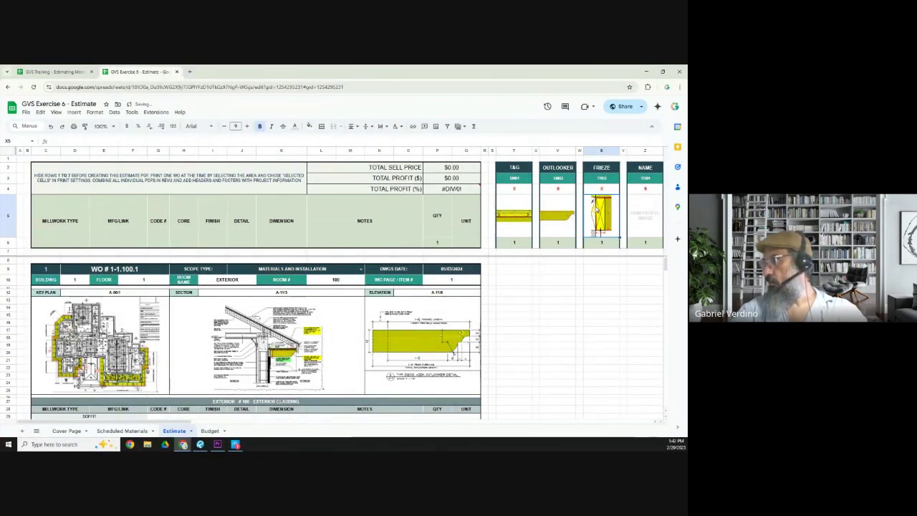
Set the FRIEZE profile's code to SM03 and switch to the A-11 eave detail in Revu
left_click(601, 179)
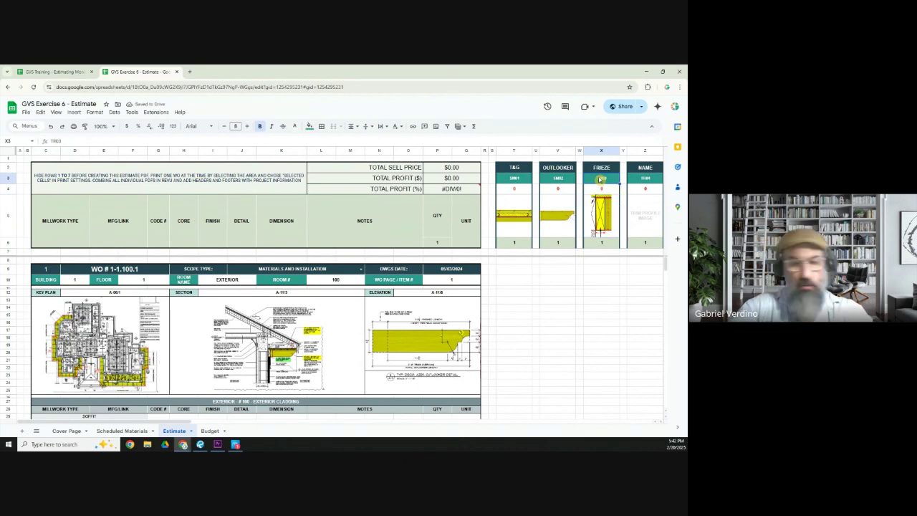
type("SM")
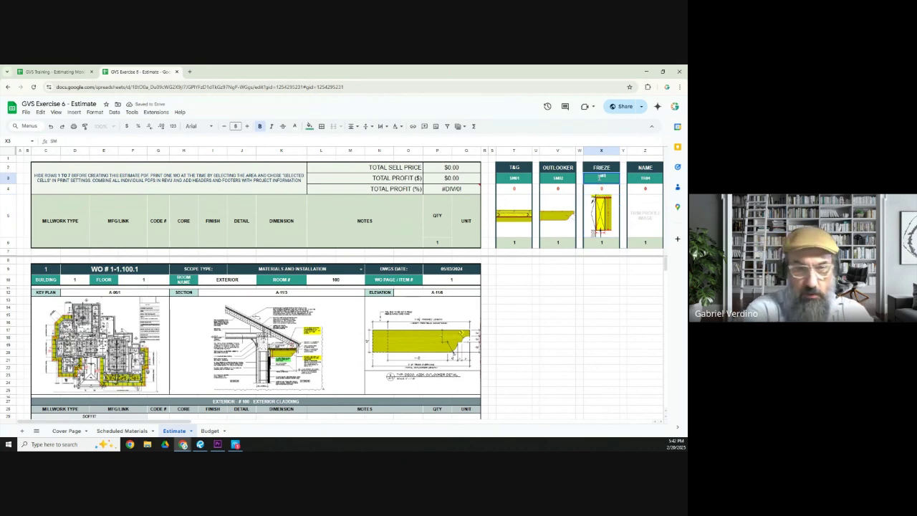
type("03")
key("Tab")
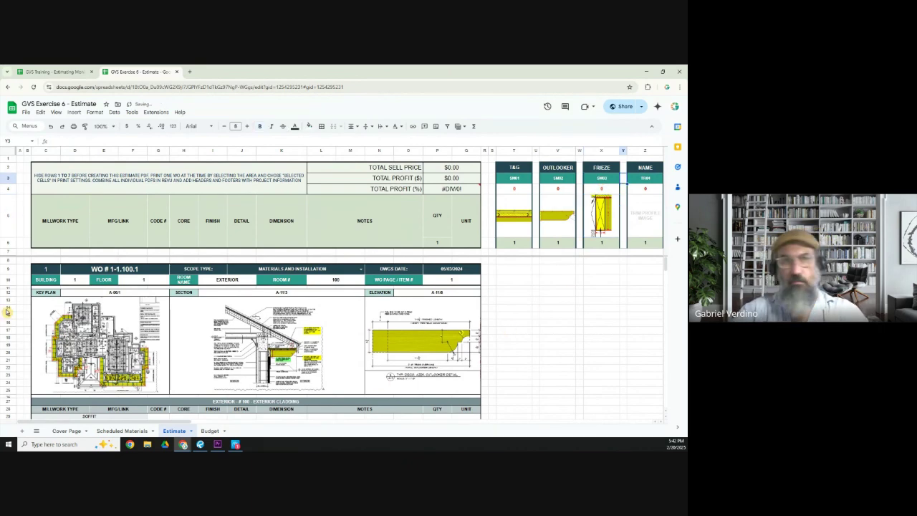
left_click(199, 444)
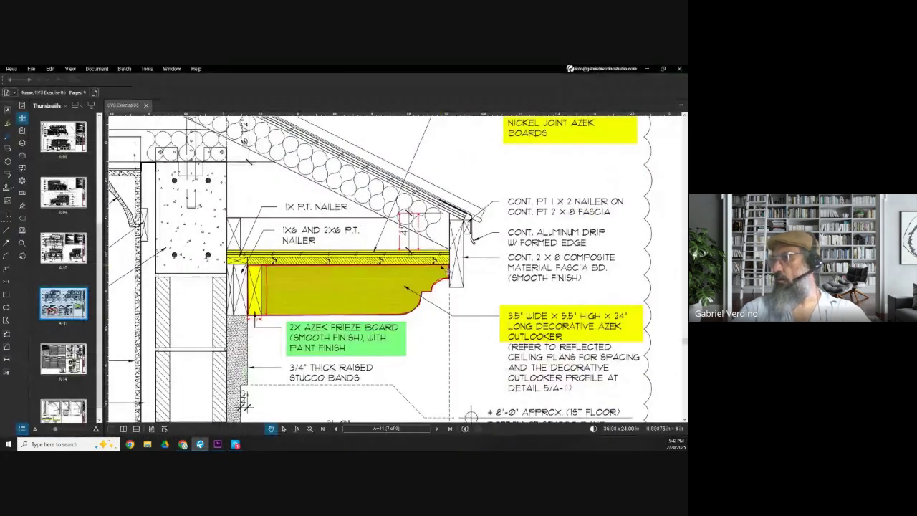
Leave the A-11 eave details and open the first floor reflected ceiling plan on A-06 to view its highlighted soffits
scroll(448, 272, "down", 3)
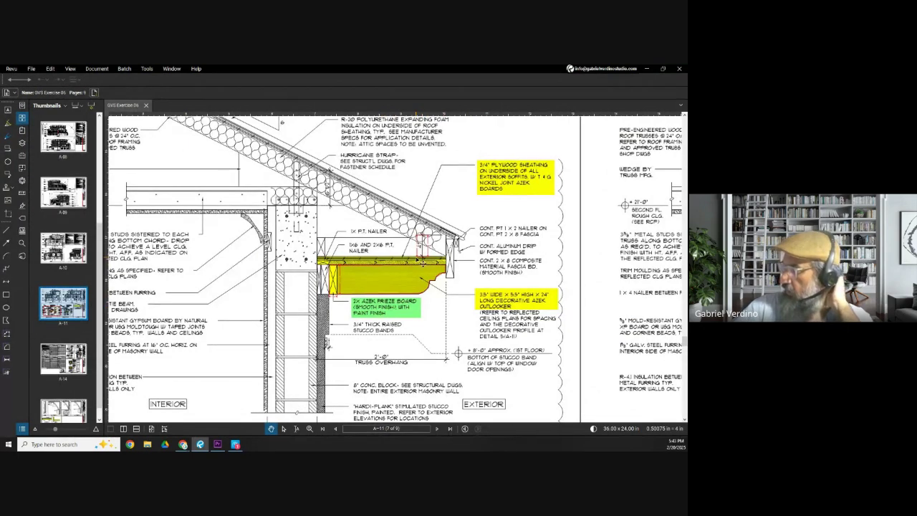
scroll(326, 343, "down", 3)
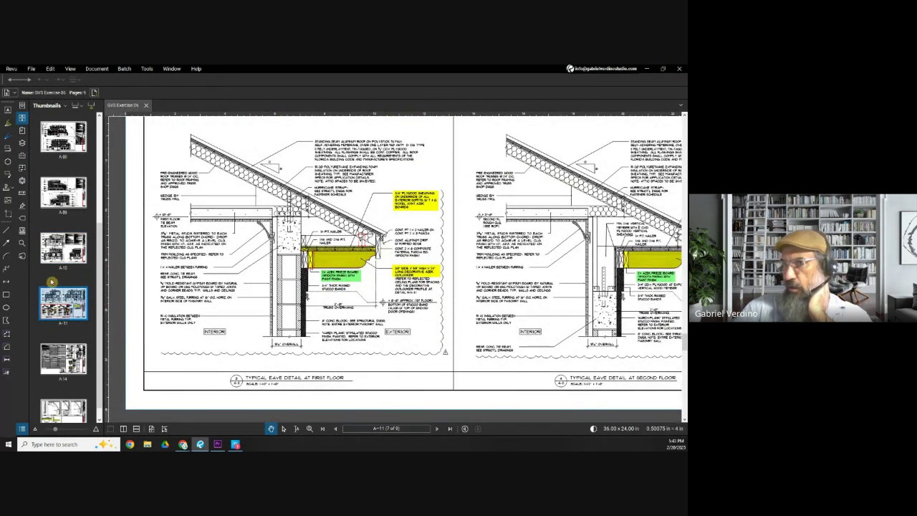
scroll(53, 301, "up", 2)
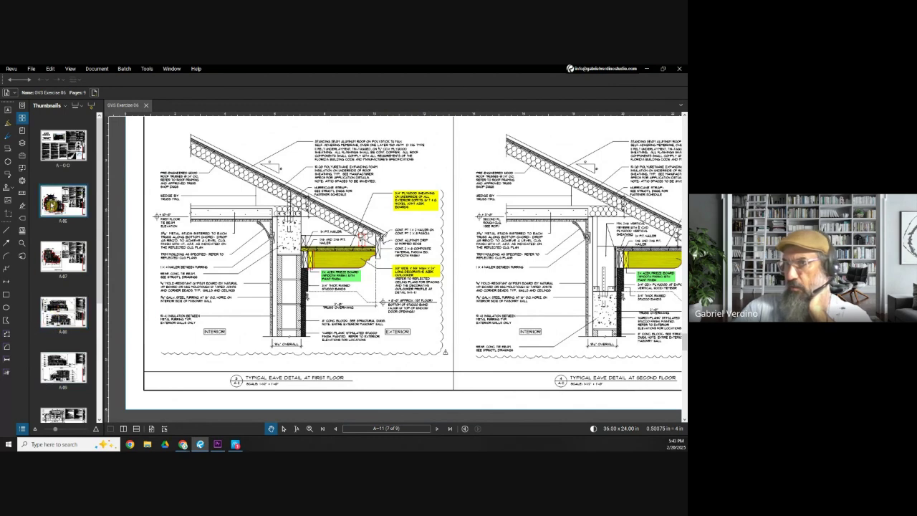
left_click(52, 202)
scroll(397, 265, "down", 2)
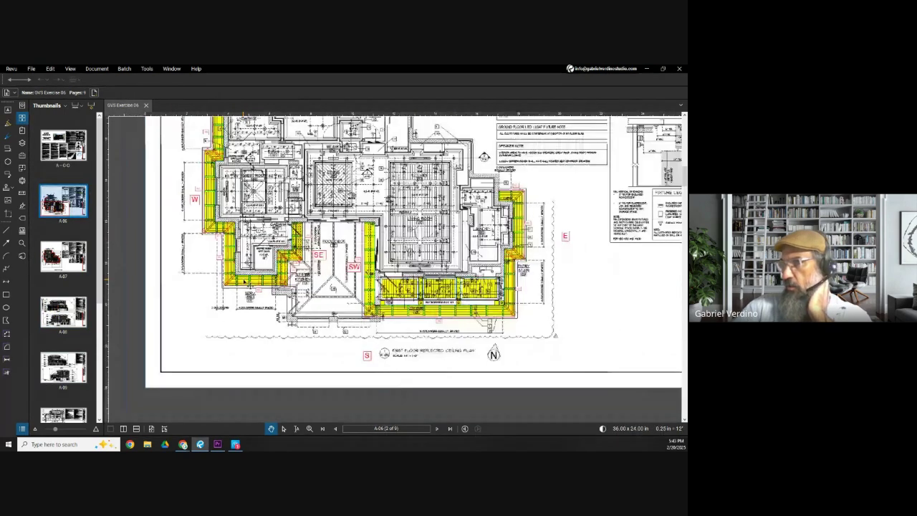
Switch back to the estimate spreadsheet and check the special materials entries on the Scheduled Materials sheet
left_click(648, 69)
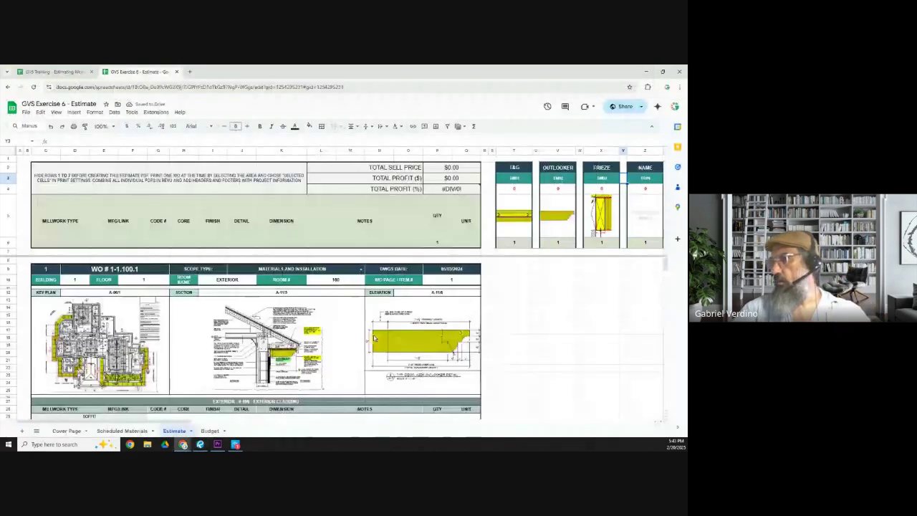
left_click(122, 430)
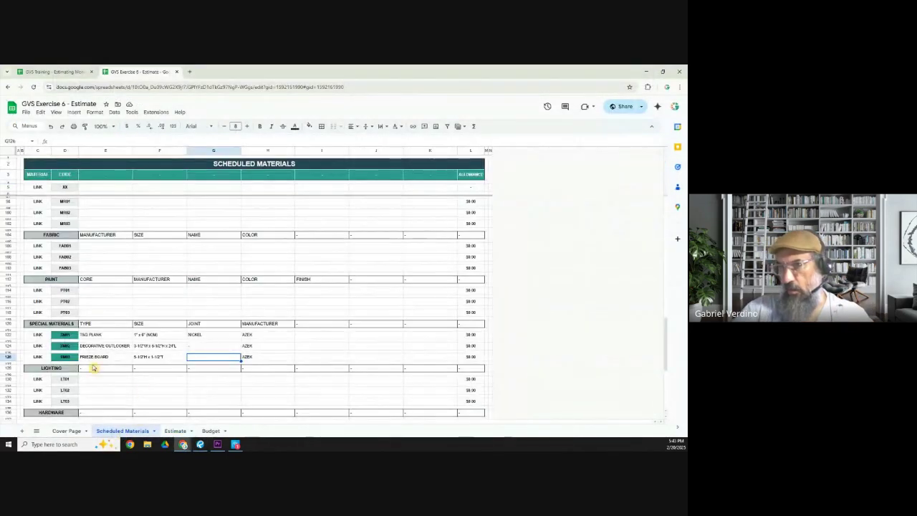
left_click(176, 430)
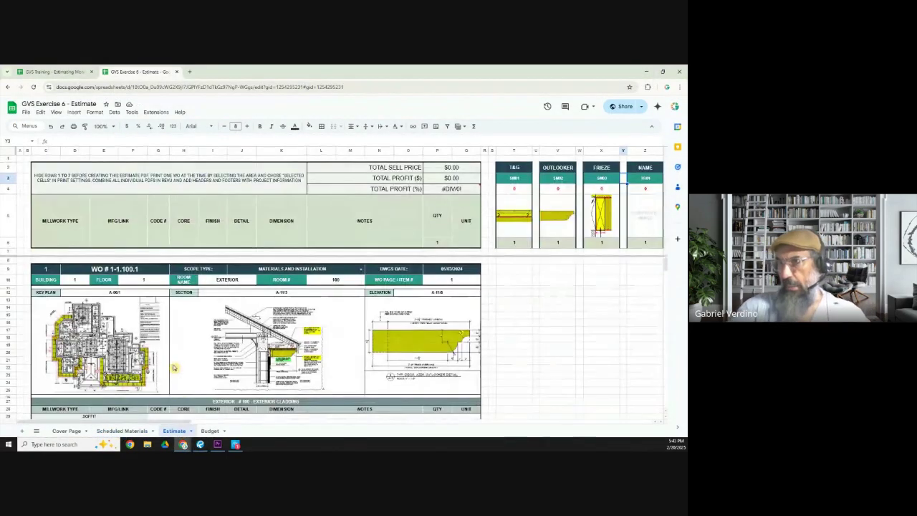
Hide the unused trim profile columns Y to AM on the Estimate sheet
scroll(308, 344, "down", 2)
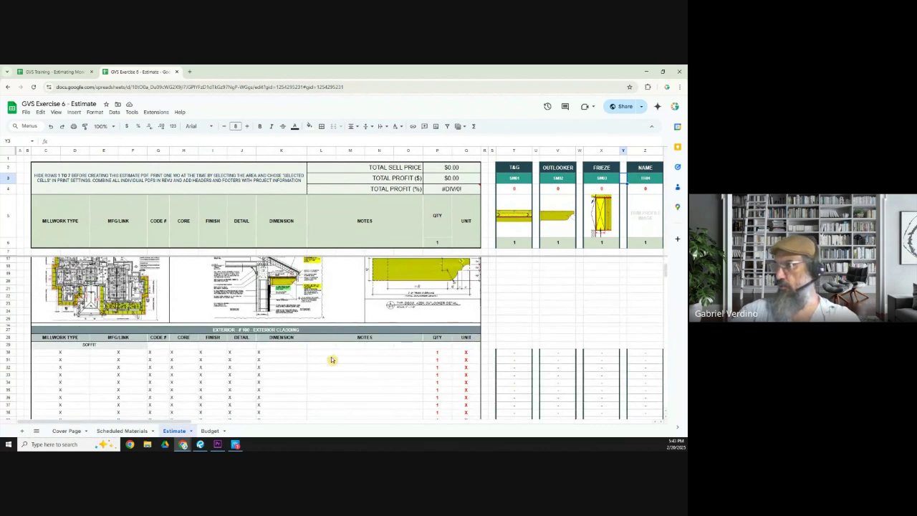
left_click_drag(184, 422, 268, 425)
left_click(251, 149)
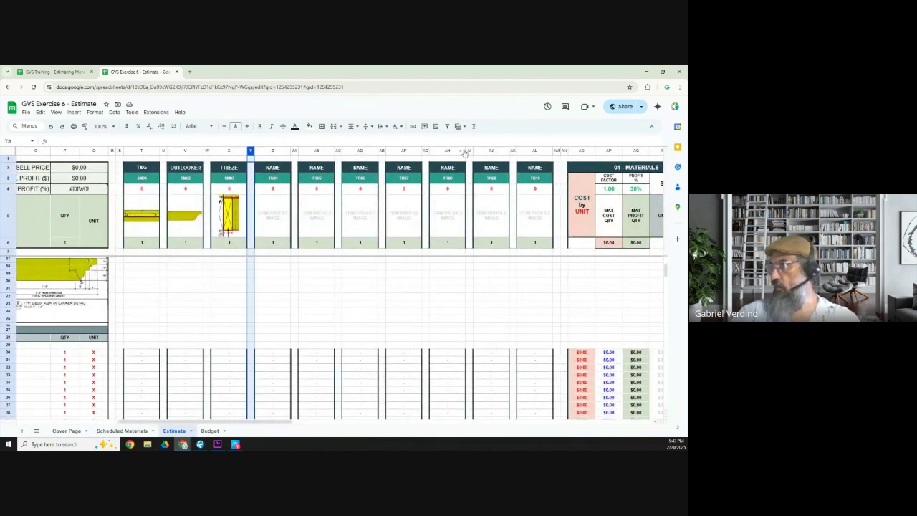
left_click(555, 149, "shift")
right_click(555, 149)
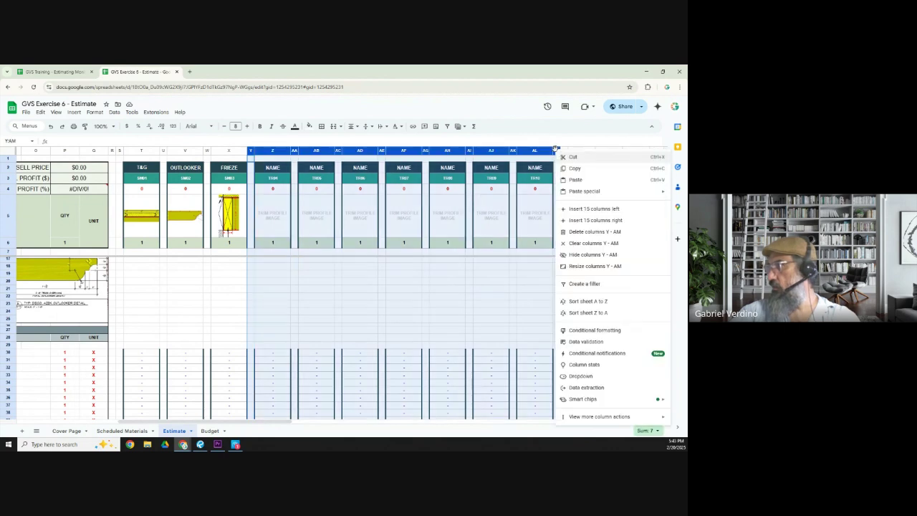
left_click(583, 256)
left_click_drag(283, 423, 114, 429)
Review the material categories and codes on the Scheduled Materials sheet, and return to the Estimate sheet
left_click(121, 431)
scroll(157, 337, "down", 5)
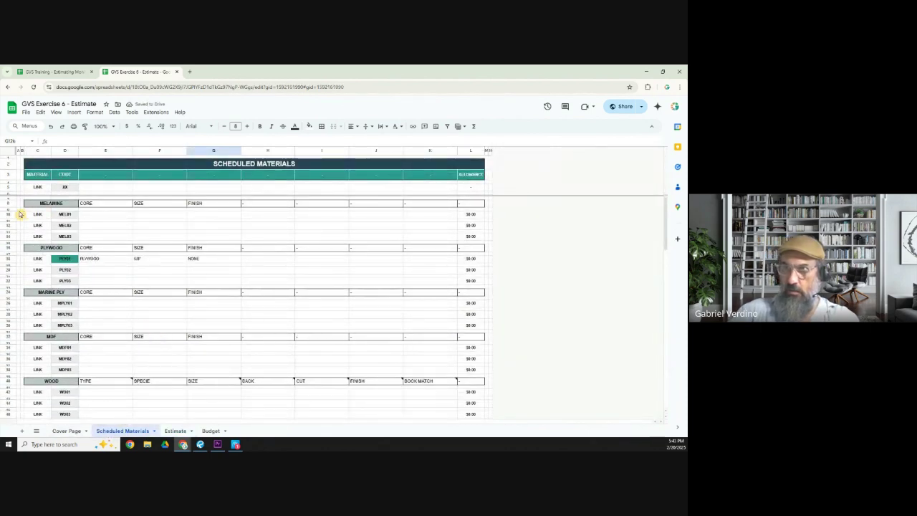
scroll(122, 358, "down", 10)
scroll(131, 368, "up", 15)
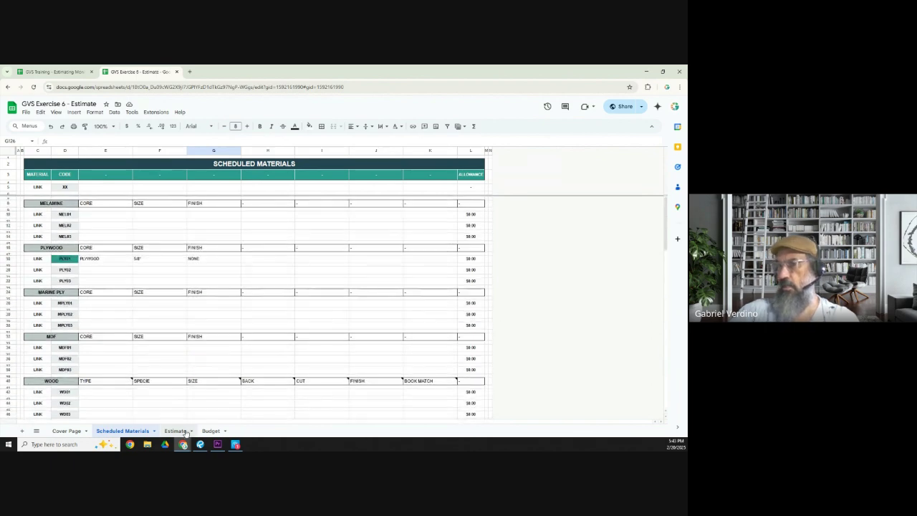
left_click(172, 431)
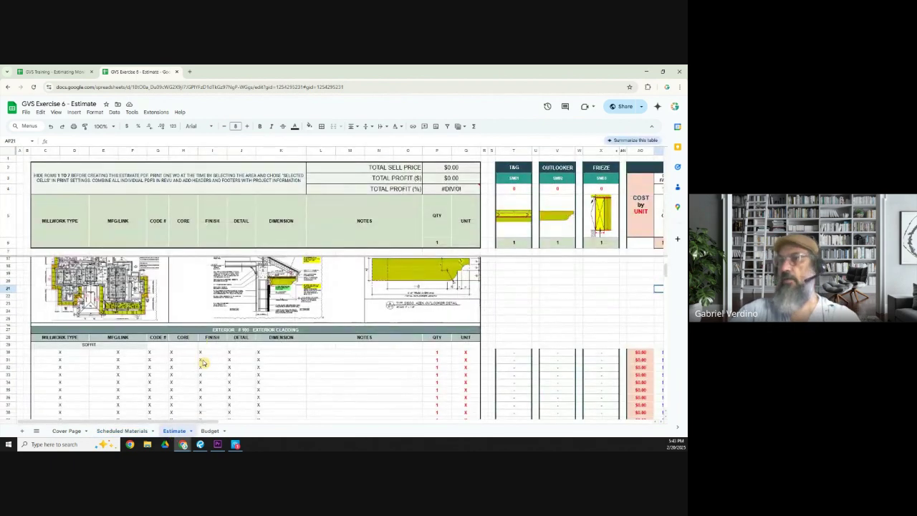
Enter CLADDING as the millwork type in the first SOFFIT row and a dash for its MFG/LINK
scroll(212, 387, "up", 1)
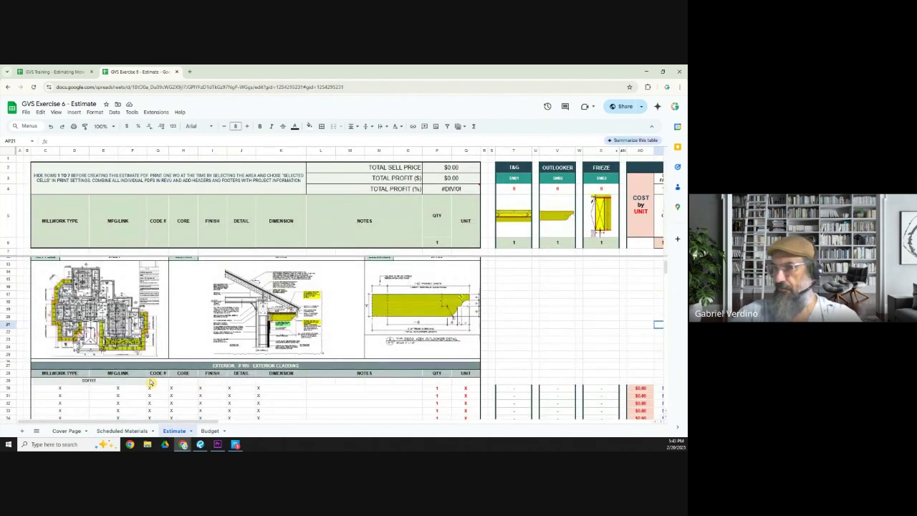
left_click(73, 391)
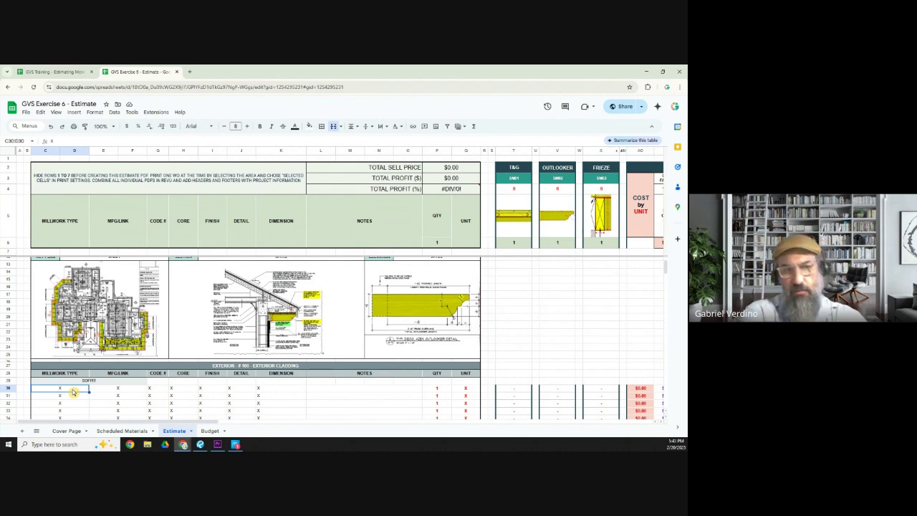
type("GLADDING")
key("Tab")
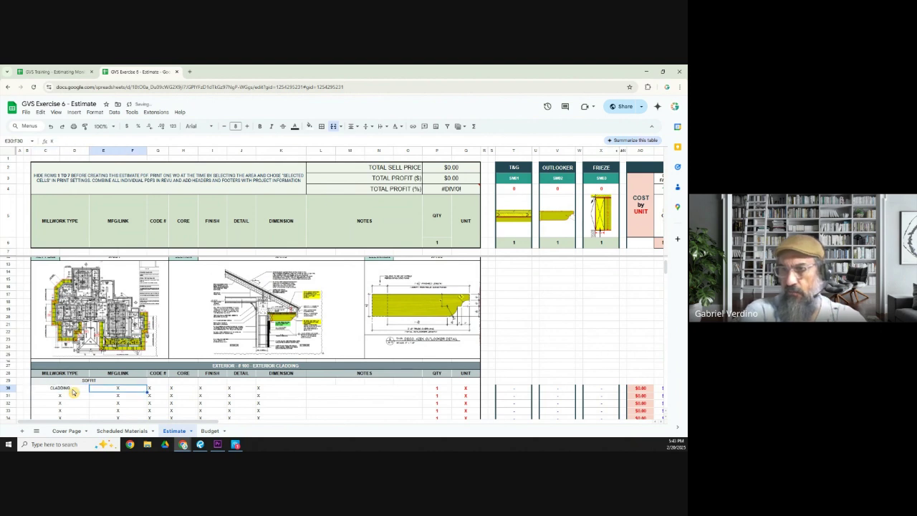
key("BackSpace")
key("Tab")
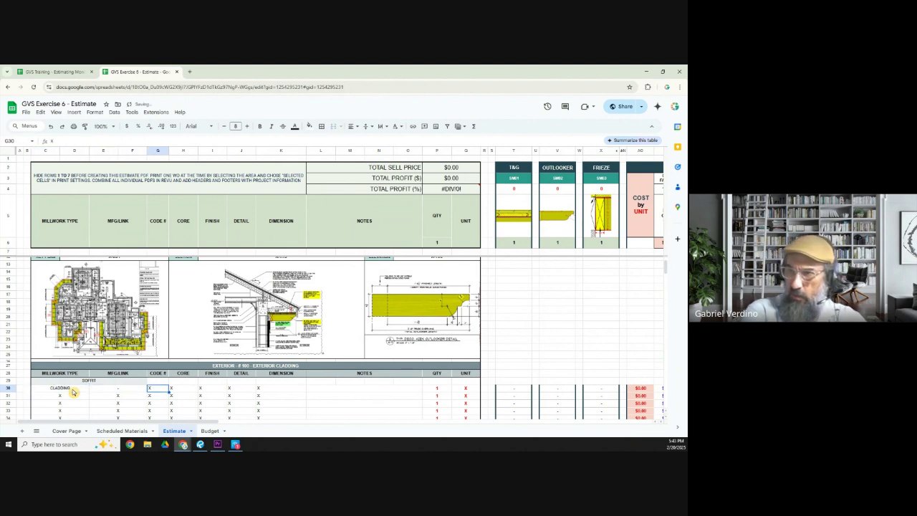
Set the cladding row's core to PLYWOOD and its code to PLY01
left_click(192, 389)
left_click(205, 390)
left_click(187, 391)
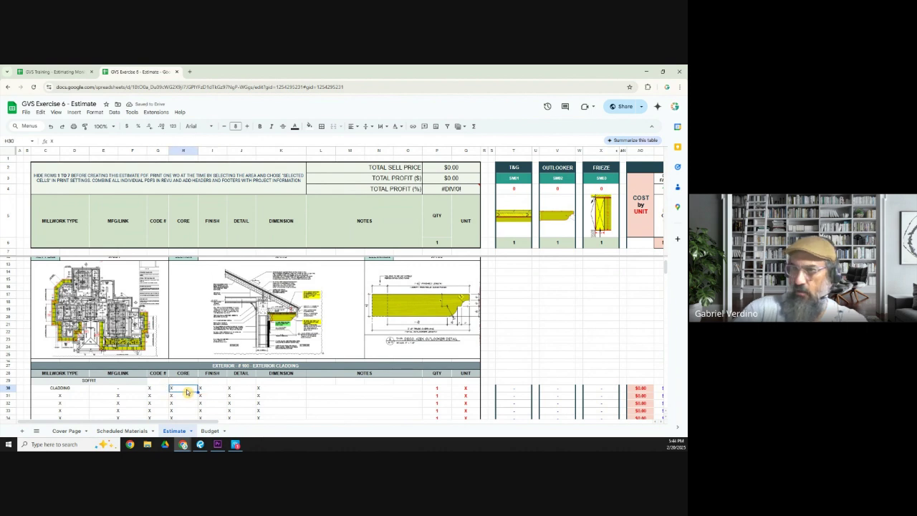
type("PLYWO")
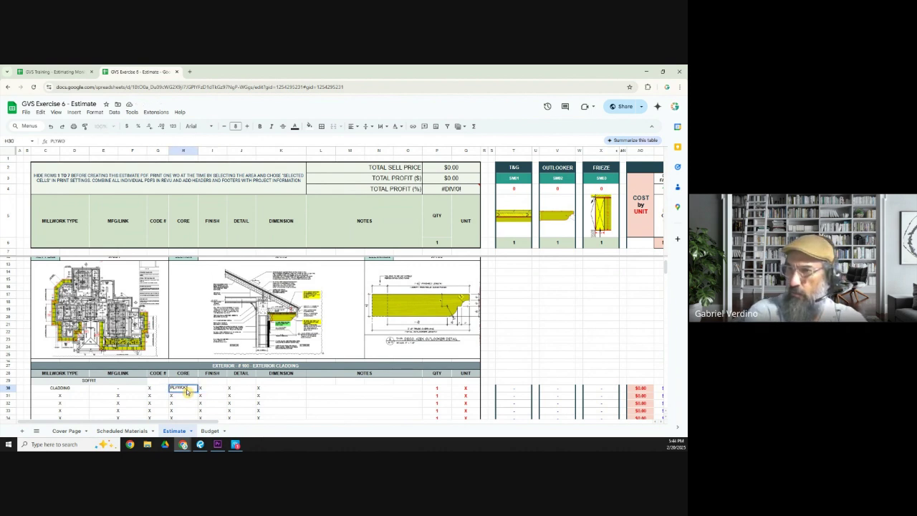
type("OD")
left_click(162, 389)
type("P")
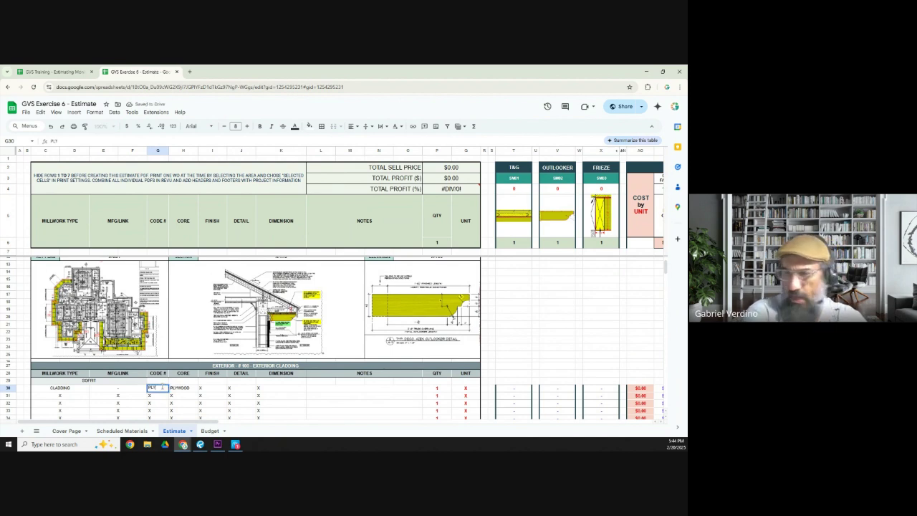
Check the plywood entry on Scheduled Materials and enter dashes for the cladding row's finish and detail
left_click(122, 430)
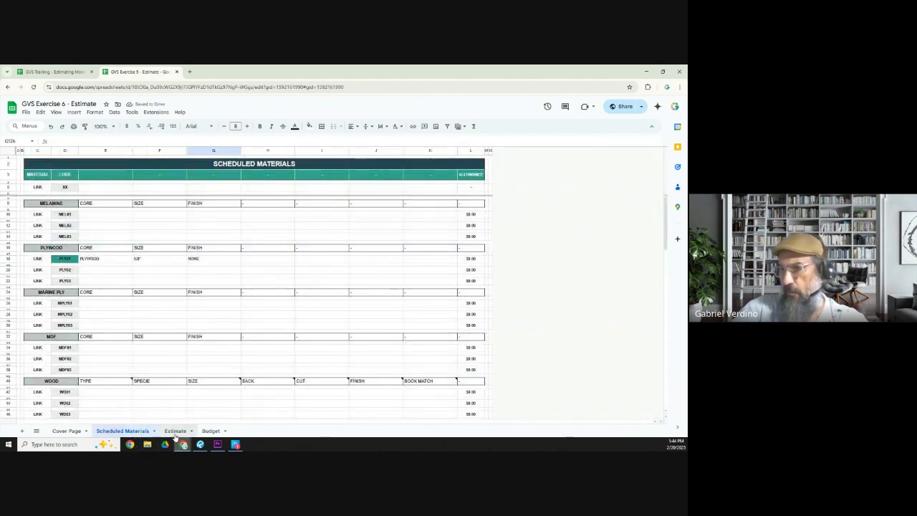
left_click(175, 430)
left_click(212, 389)
key("BackSpace")
type("-")
key("Tab")
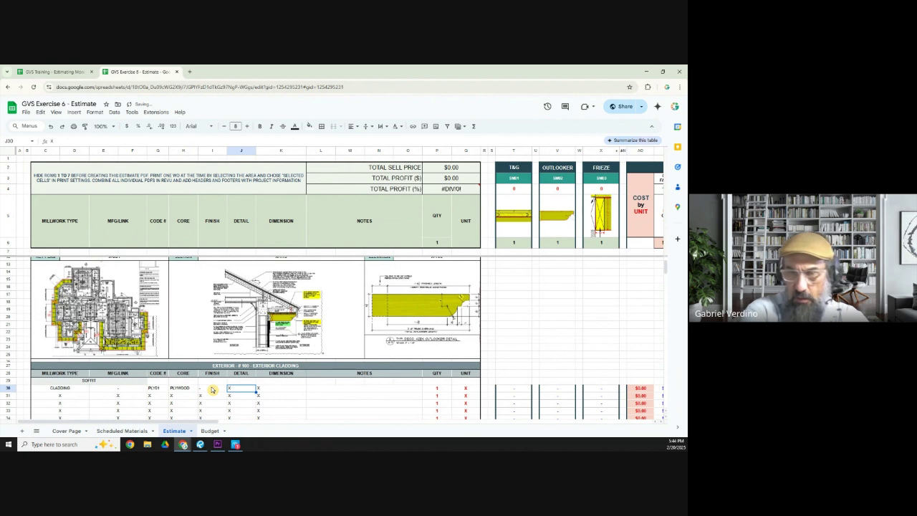
key("BackSpace")
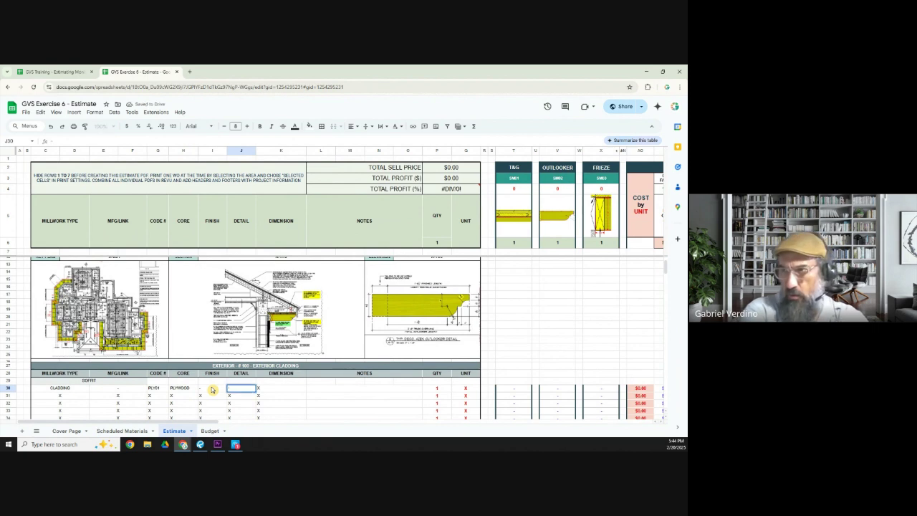
type("-")
key("Tab")
Set the cladding row's dimension to 5/8"T
key("BackSpace")
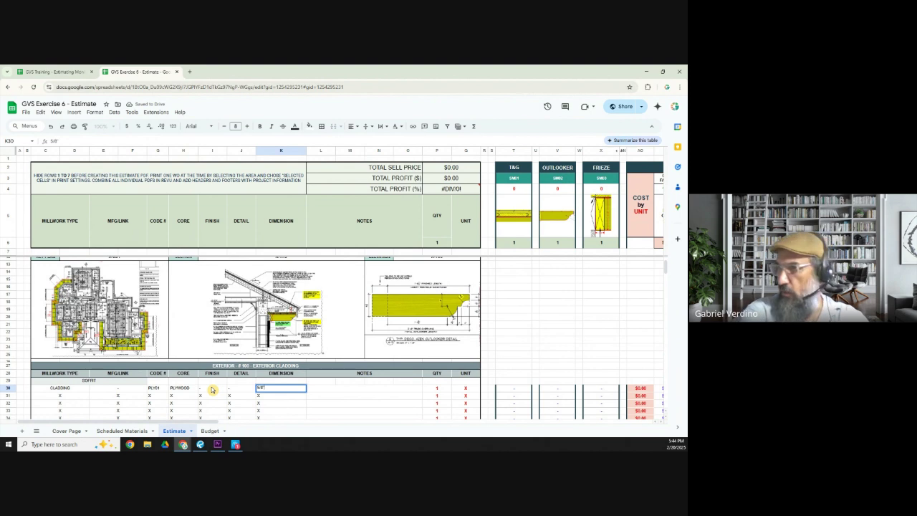
type("5/8\"")
key("Tab")
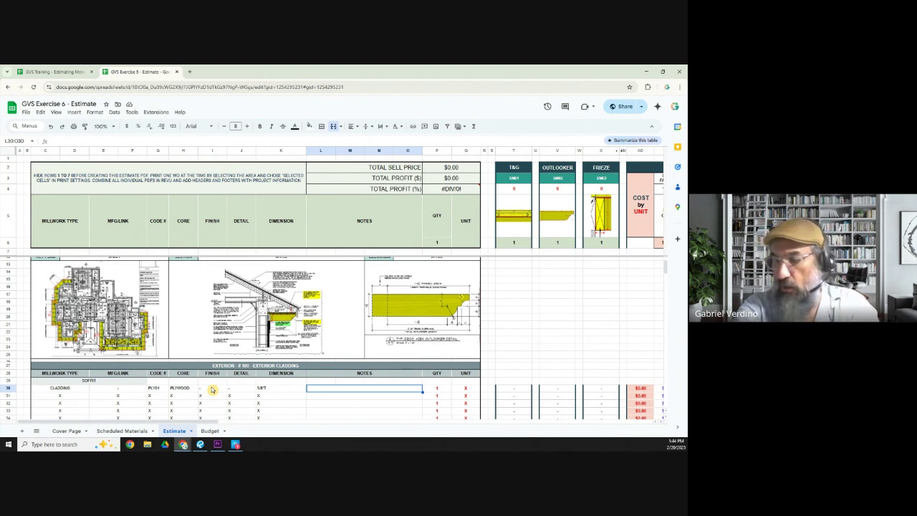
Enter the cladding row's note PROVIDE & INSTALL PLYWOOD BACKING TO BE INSTALLED ON EXISTING SOFFIT STRUCTURE
type("PROVIDE & INSTALL")
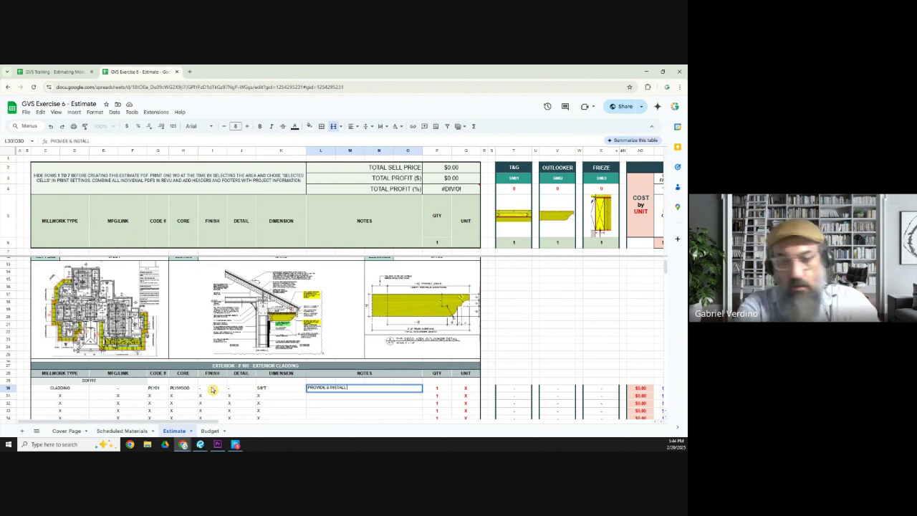
type(" PLYWOOD")
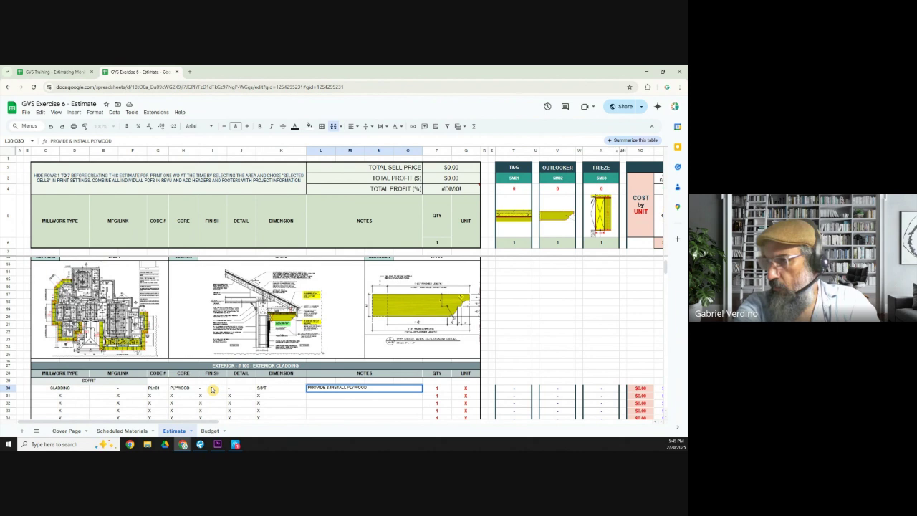
type("BACKING TO BE")
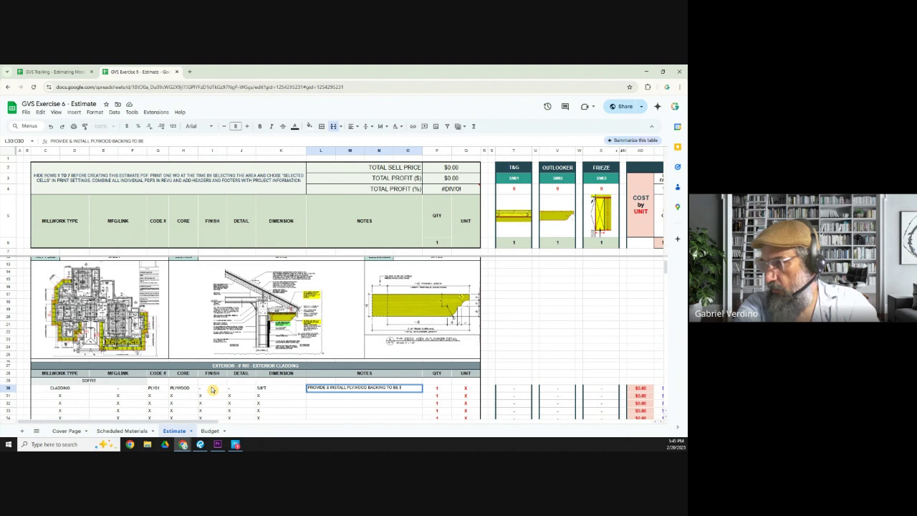
type("ON")
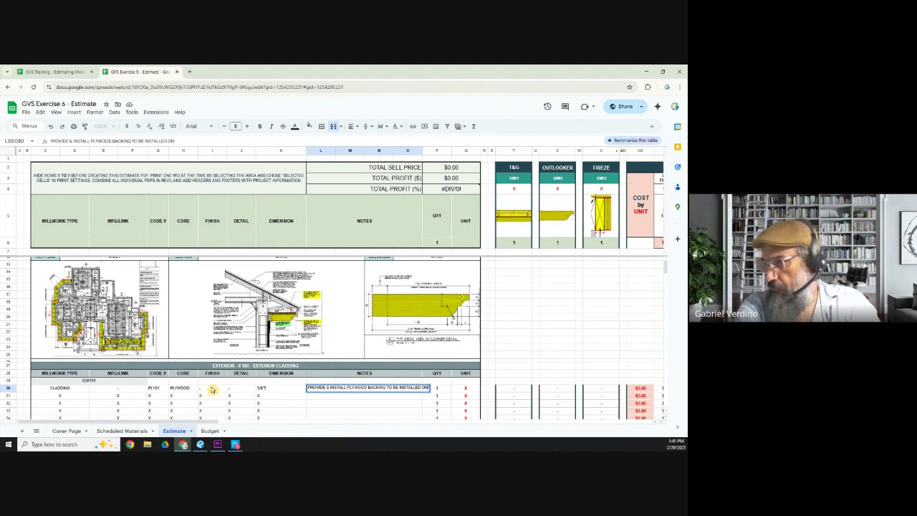
type(" EXISTIN")
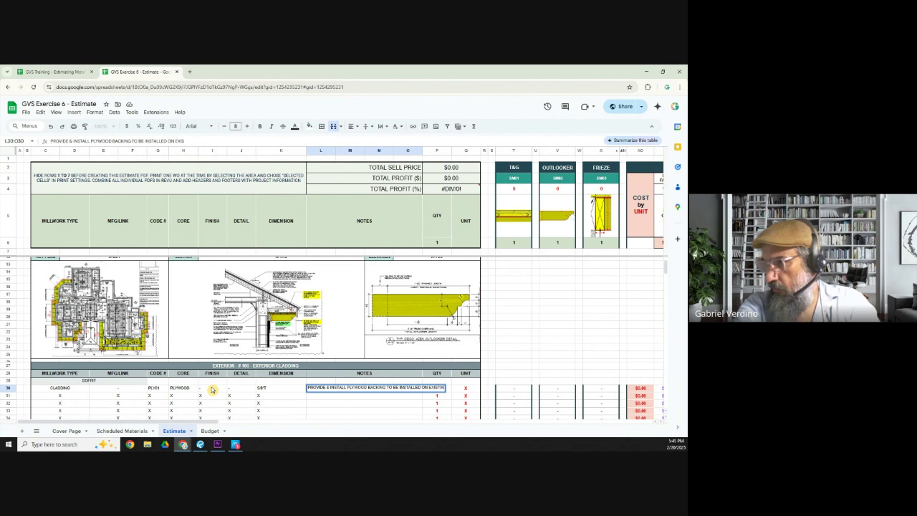
type("G SO")
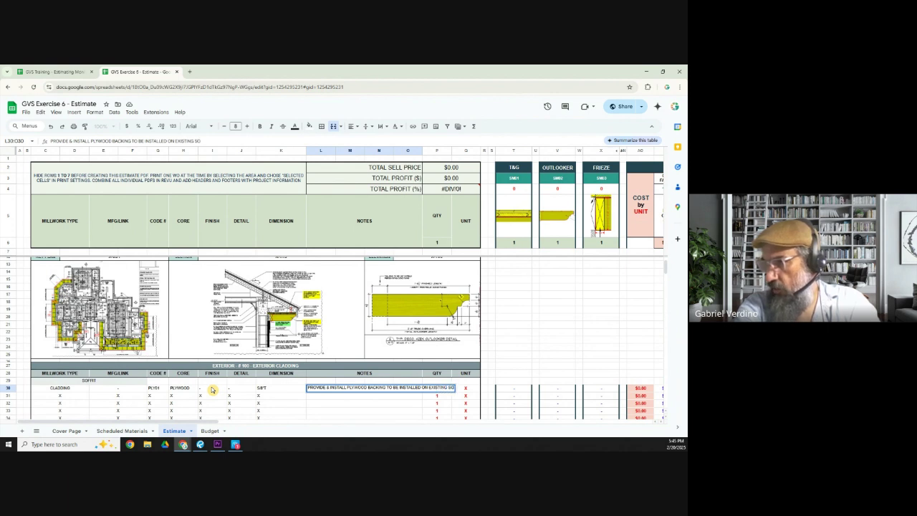
type("FFIT STRUCTURE")
key("Tab")
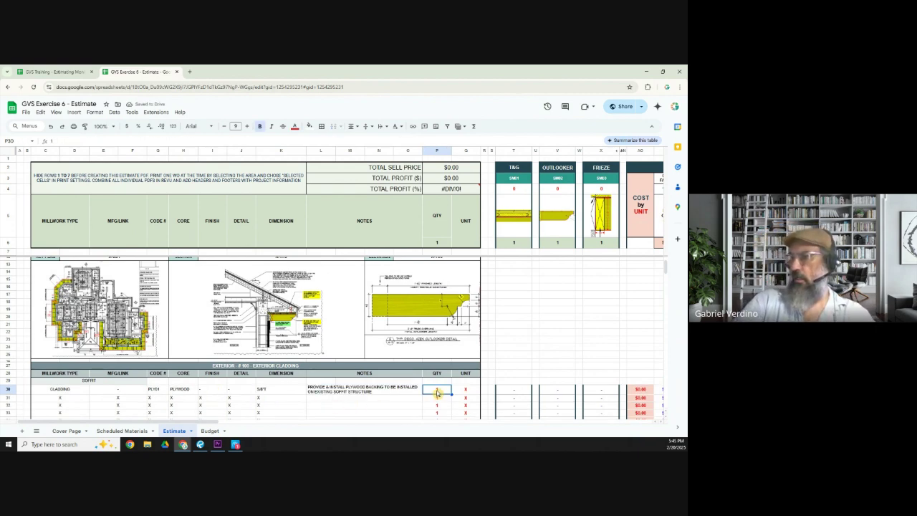
Switch to Revu and examine the highlighted soffit areas and side labels on the A-06 first floor reflected ceiling plan
left_click(200, 444)
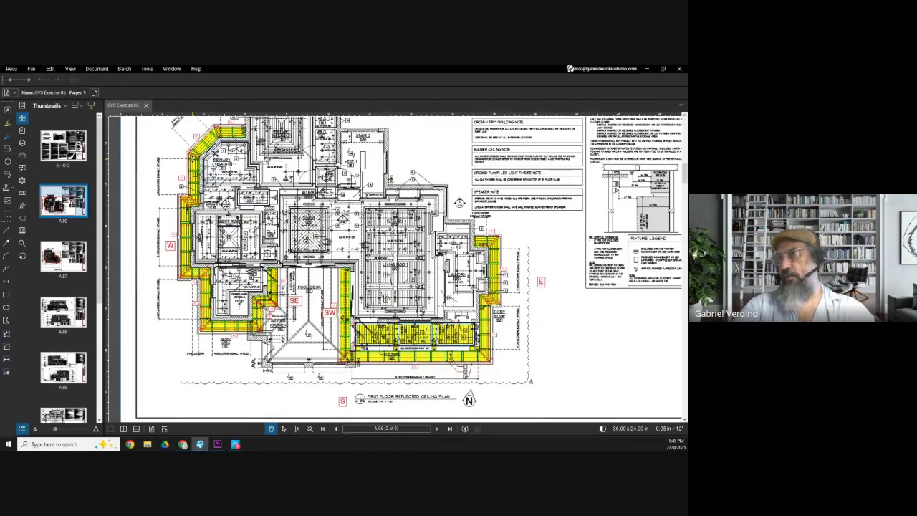
left_click_drag(286, 260, 290, 292)
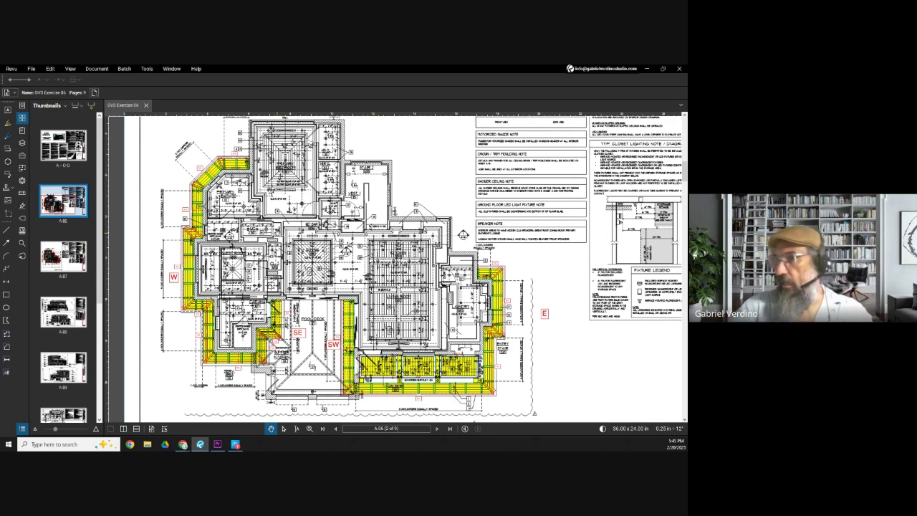
left_click_drag(238, 179, 259, 225)
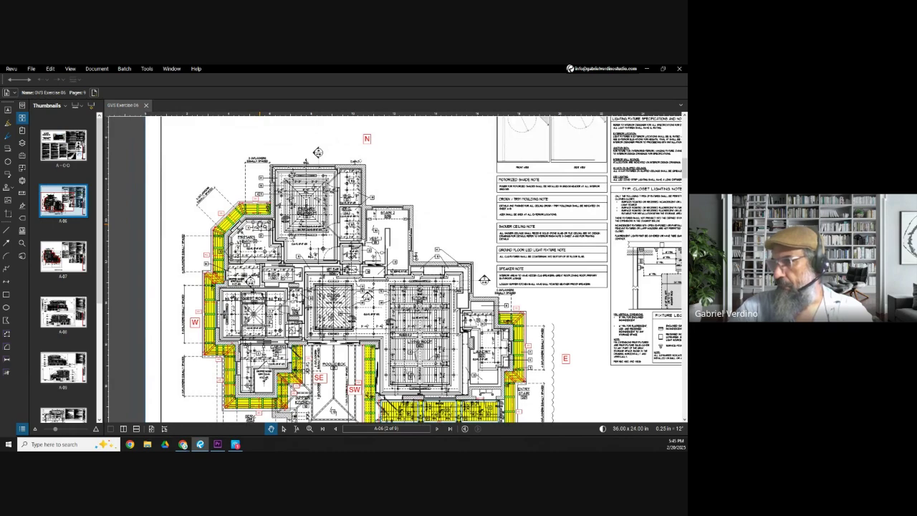
scroll(258, 219, "up", 3)
scroll(245, 210, "down", 4)
left_click_drag(197, 299, 220, 239)
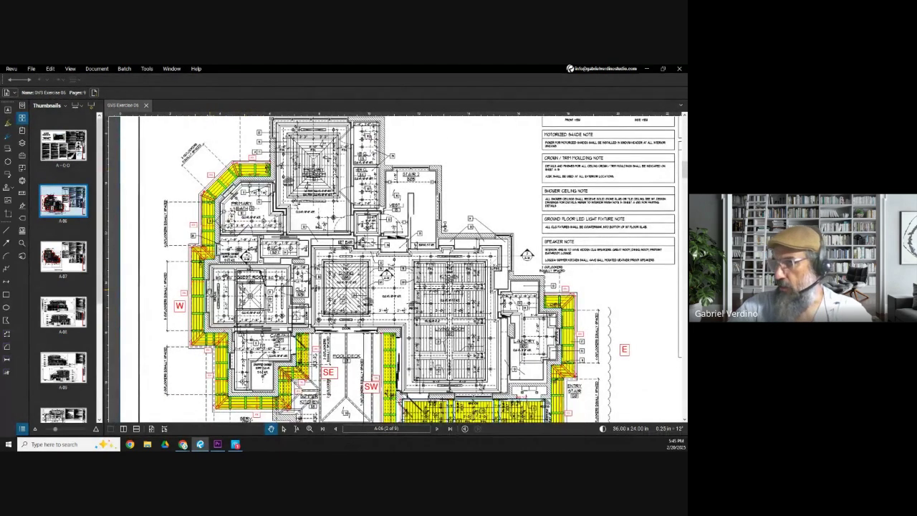
scroll(227, 255, "down", 2)
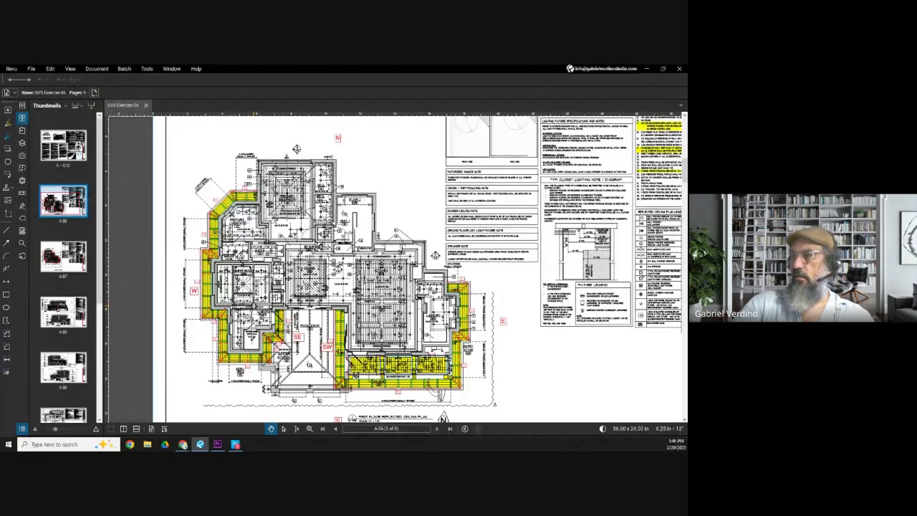
scroll(244, 325, "up", 2)
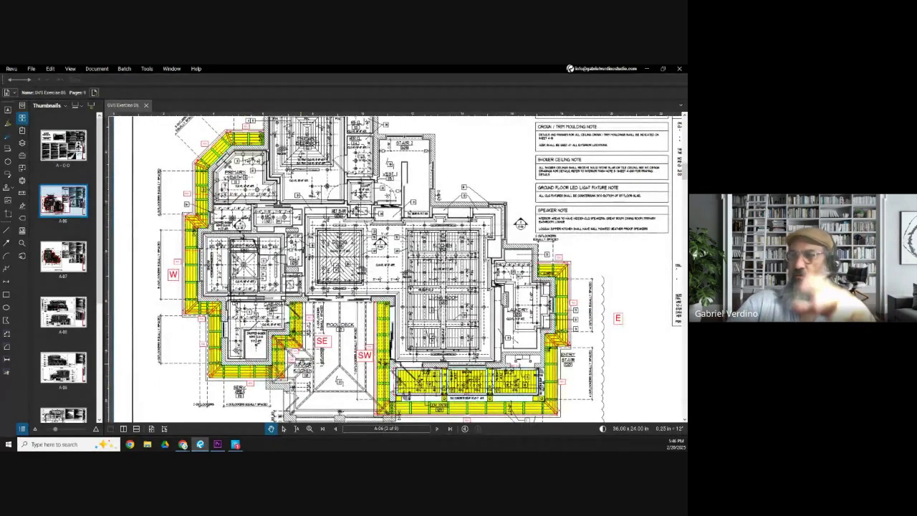
scroll(304, 363, "up", 1)
scroll(297, 331, "down", 1)
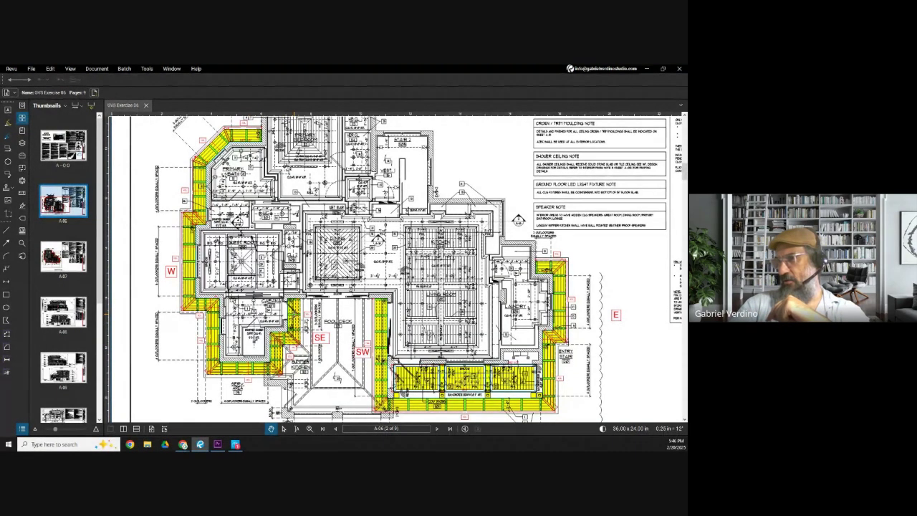
scroll(397, 269, "down", 3)
scroll(398, 269, "up", 1)
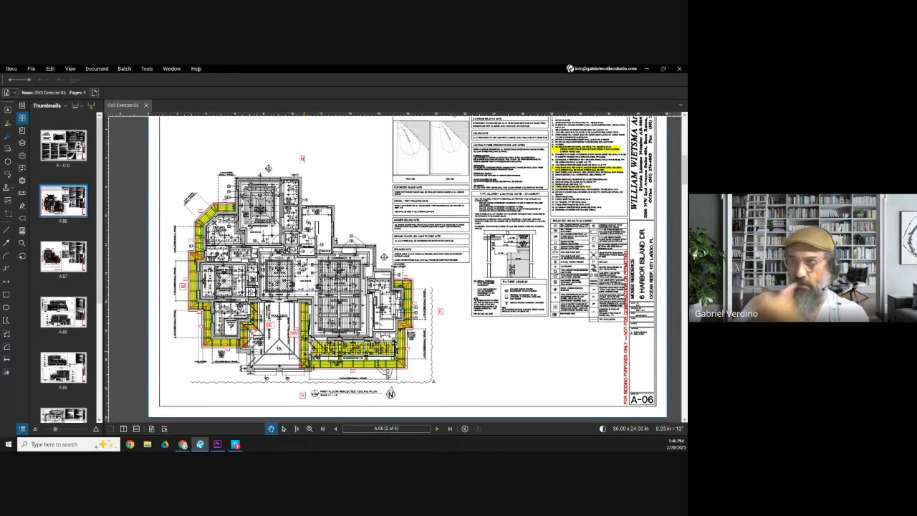
left_click_drag(288, 347, 327, 353)
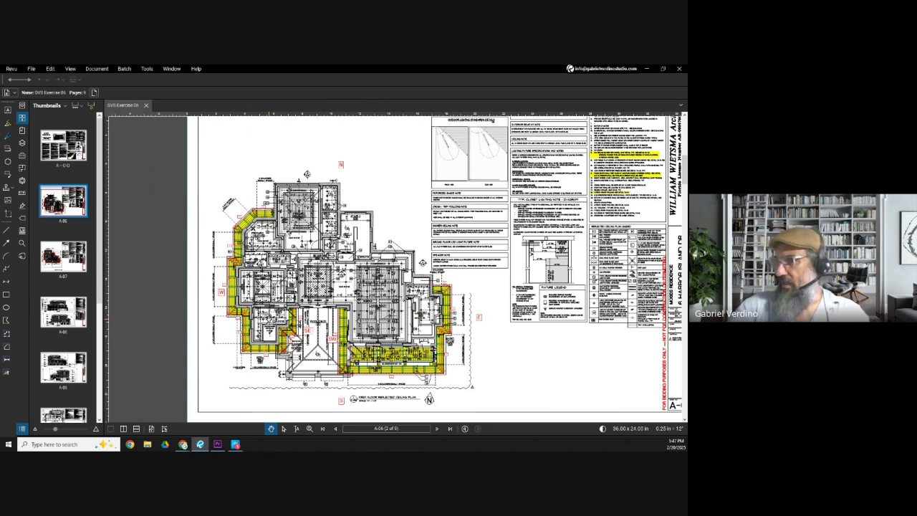
scroll(252, 218, "up", 5)
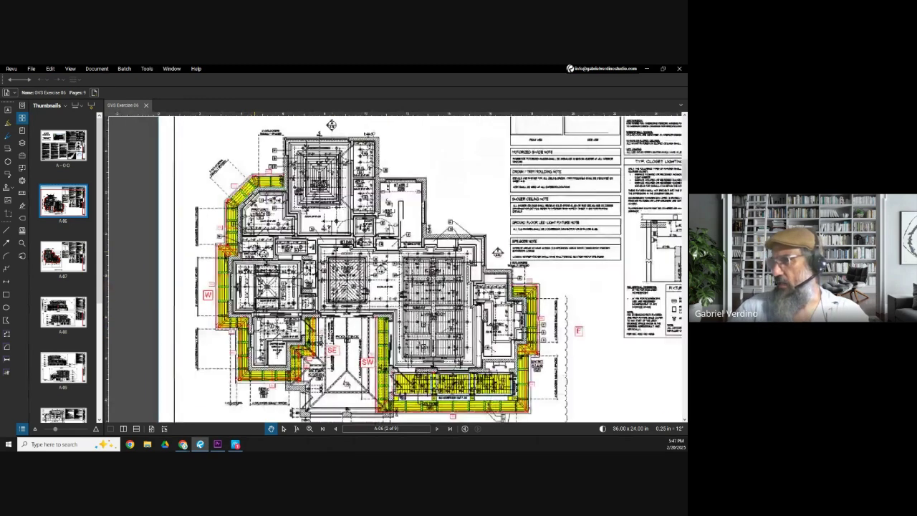
scroll(252, 215, "up", 2)
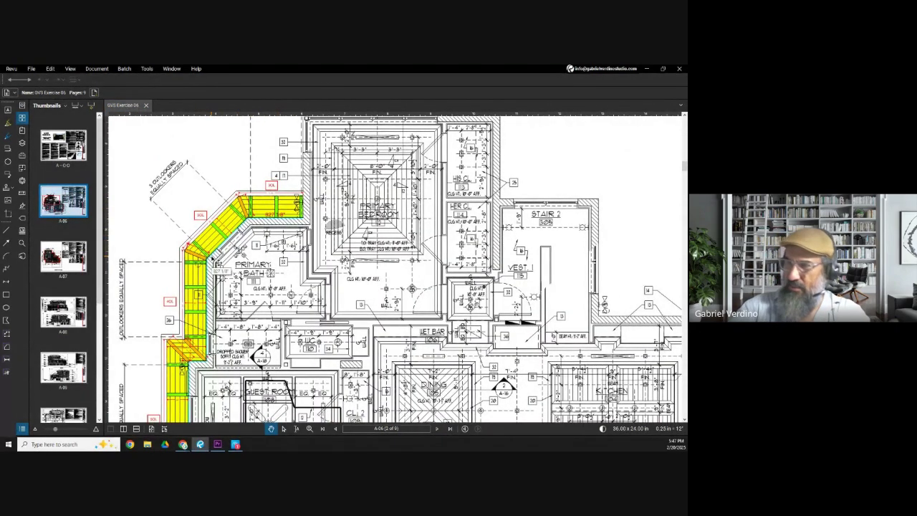
scroll(212, 258, "down", 3)
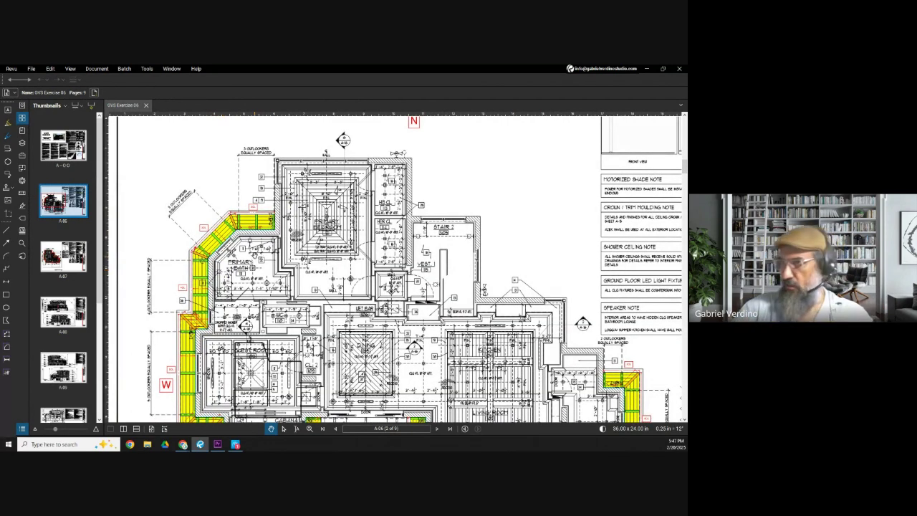
scroll(255, 259, "down", 3)
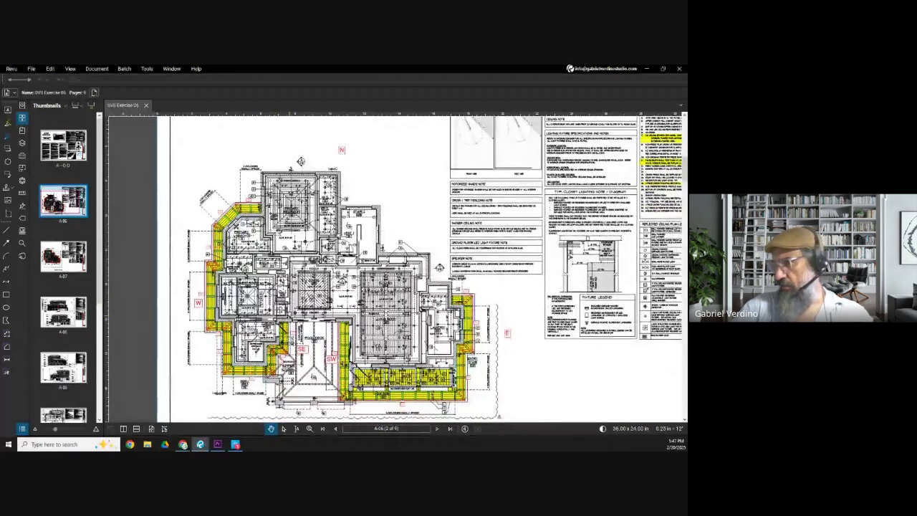
scroll(394, 267, "down", 1)
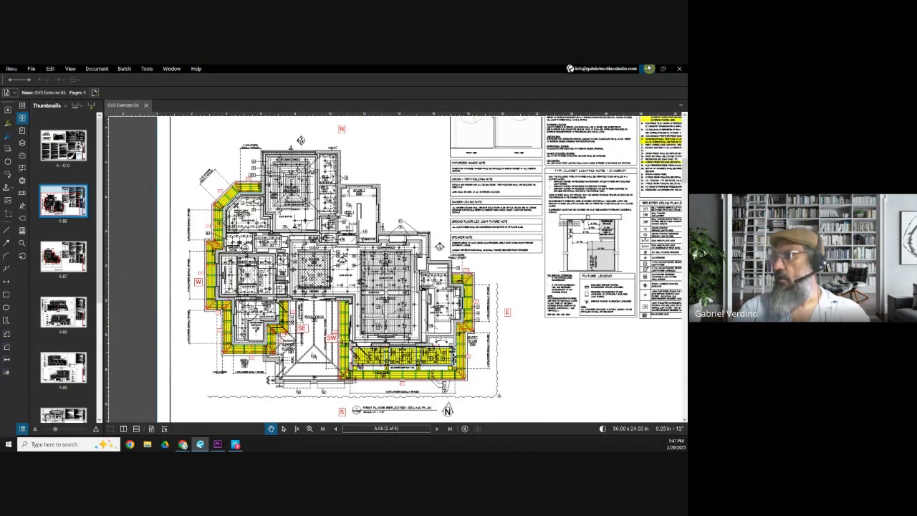
Return to the Estimate sheet and extend the SOFFIT subheading above the cladding row to read SOFFIT - WEST SIDE
left_click(646, 69)
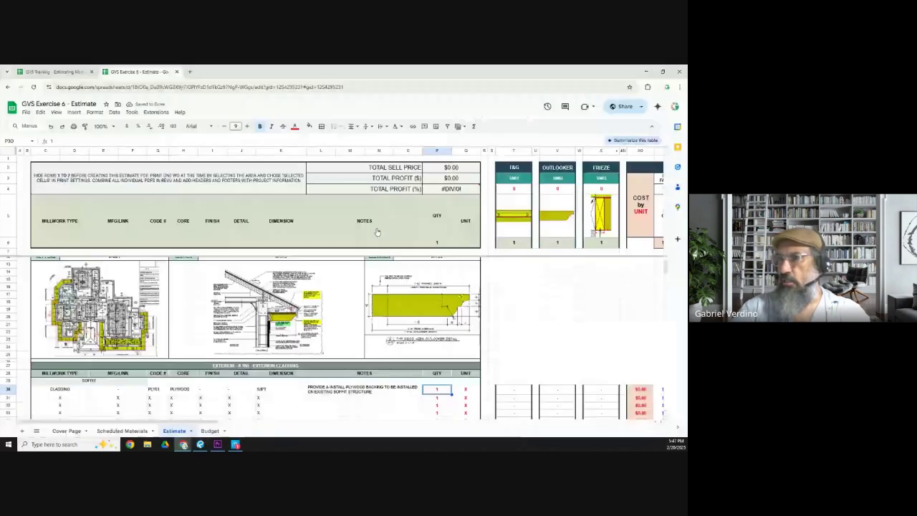
left_click(99, 381)
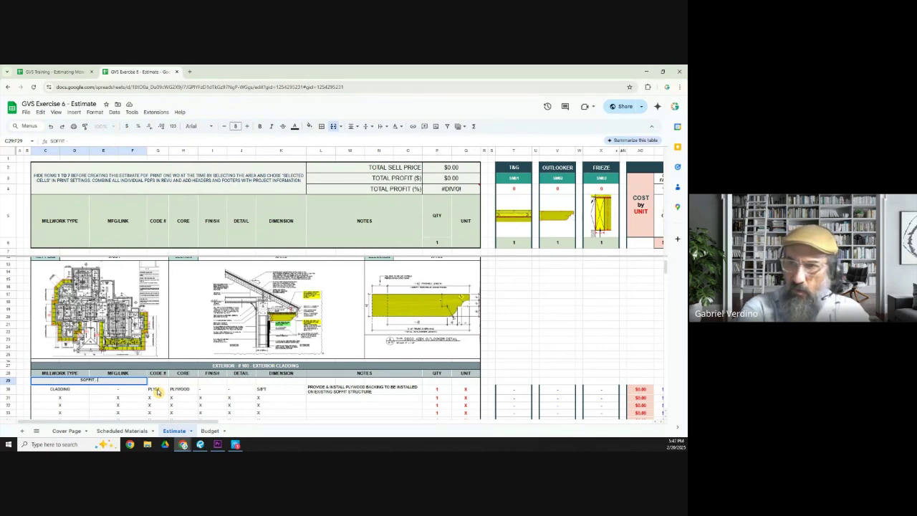
type("- WEST SID")
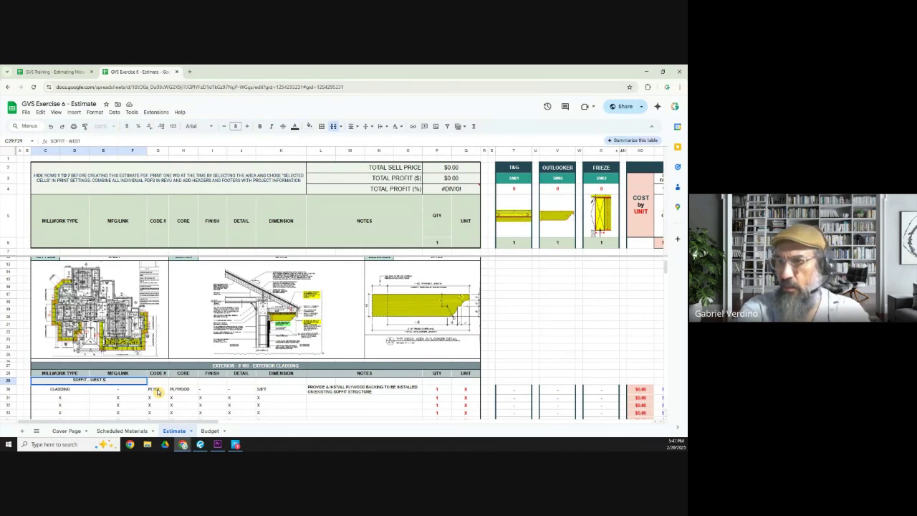
type("E")
key("Tab")
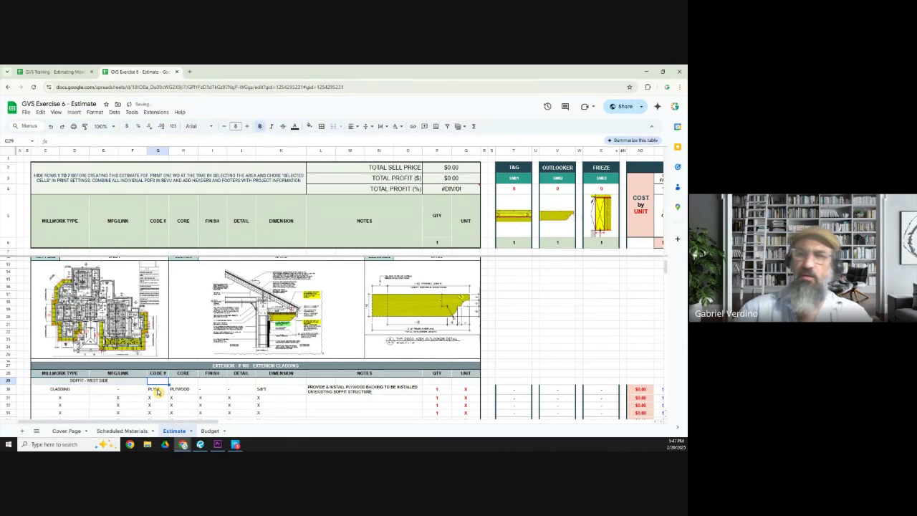
left_click(84, 393)
scroll(85, 393, "down", 1)
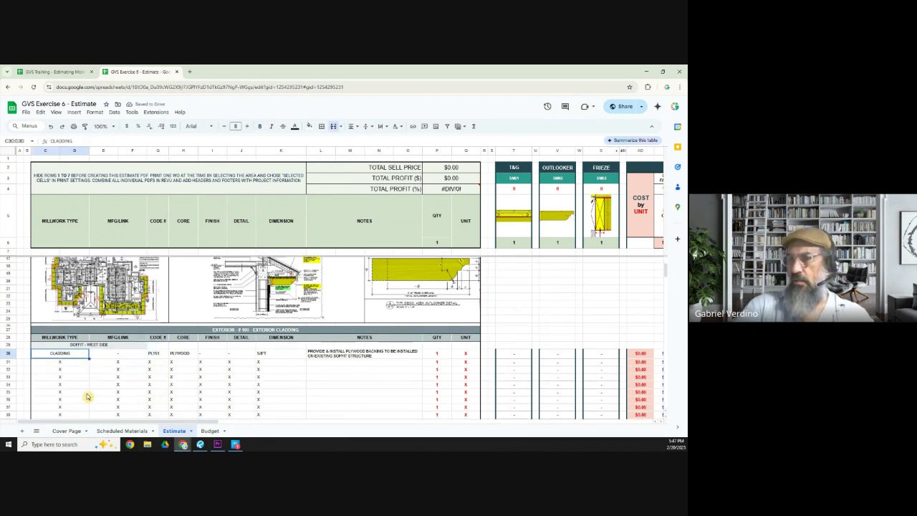
left_click(89, 347)
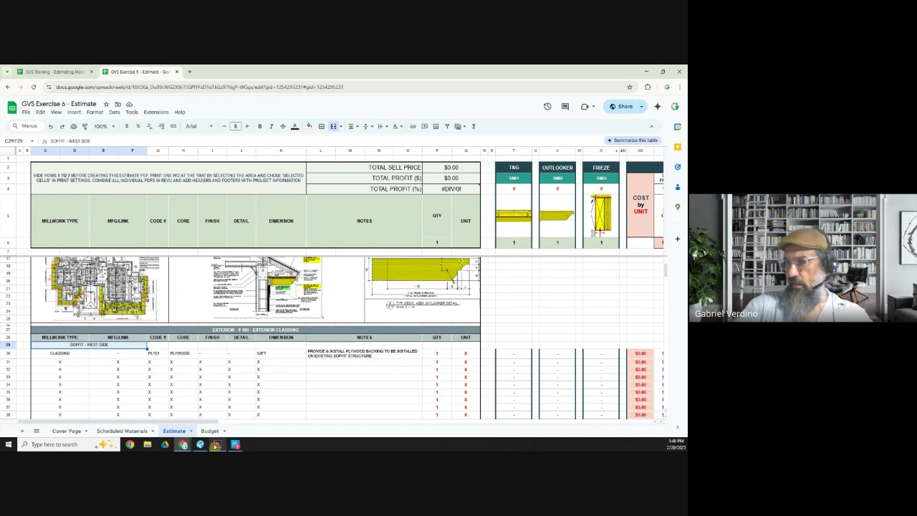
Switch back to Revu and examine the west side soffit on the A-06 reflected ceiling plan
left_click(200, 444)
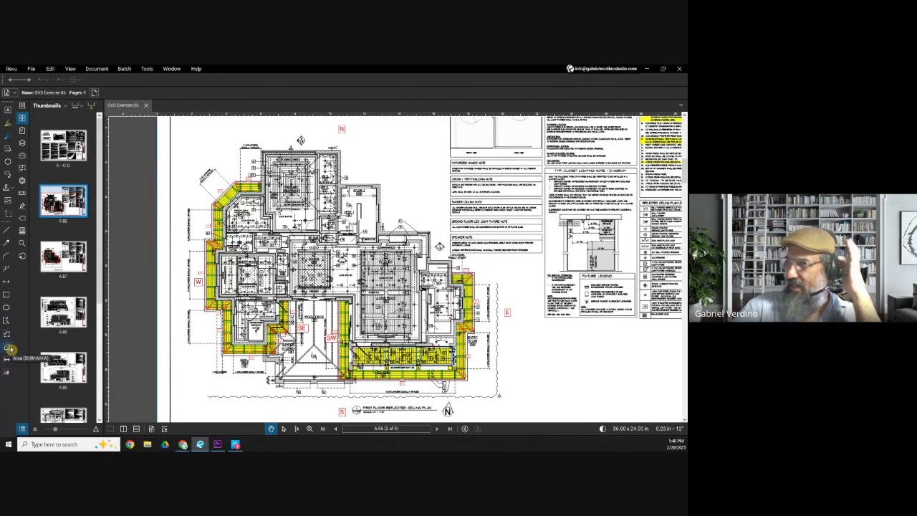
left_click(9, 349)
scroll(201, 264, "up", 6)
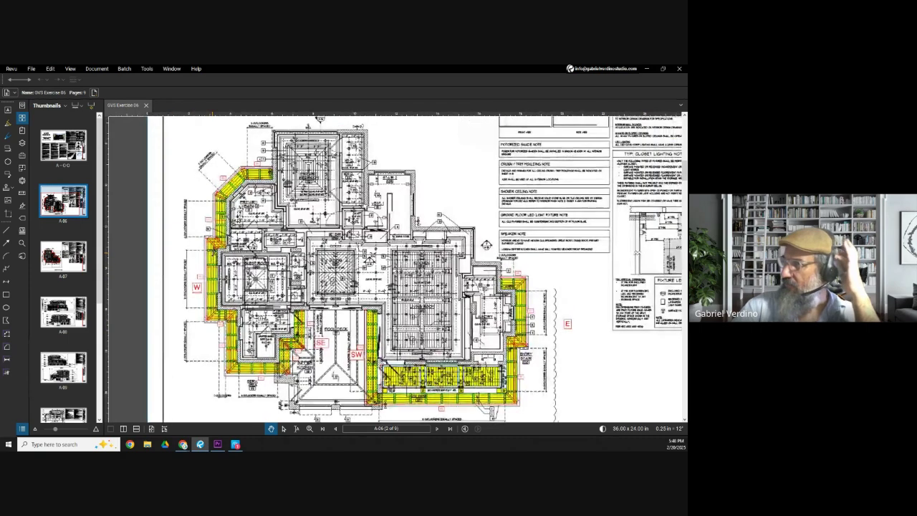
scroll(208, 286, "down", 6)
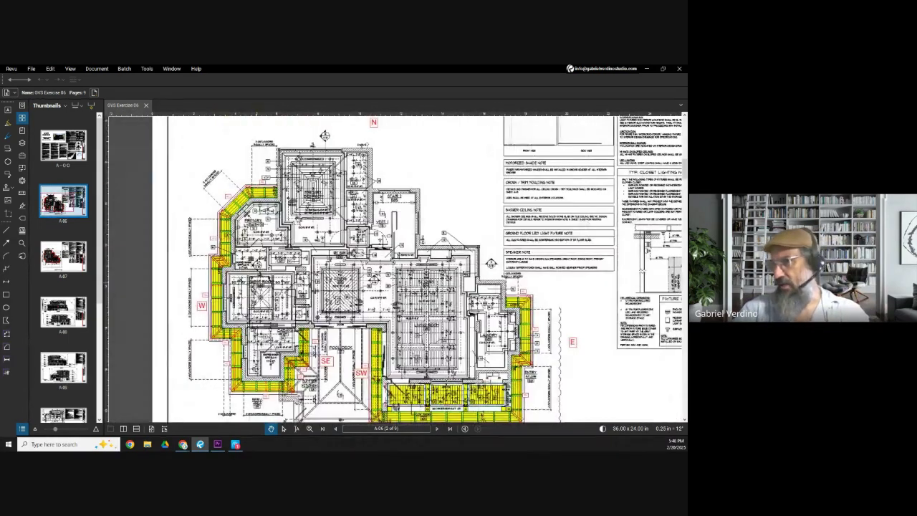
scroll(248, 242, "up", 1)
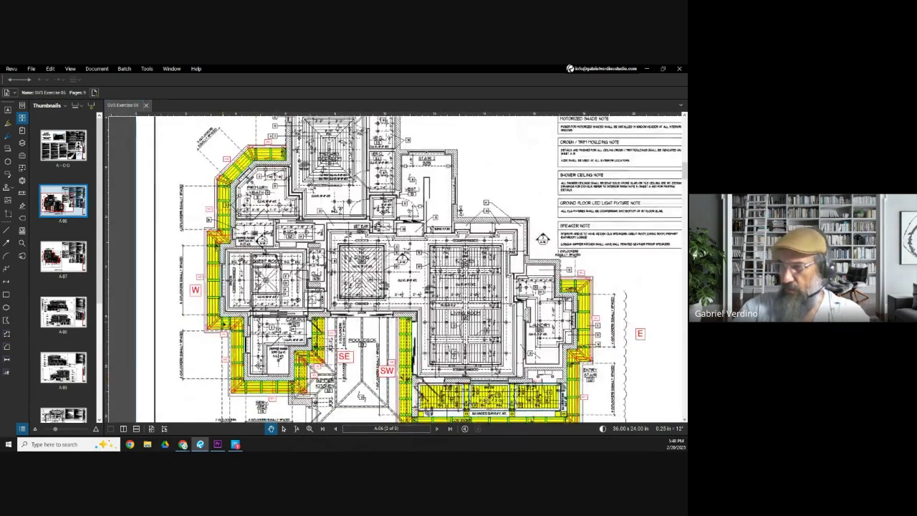
scroll(247, 243, "up", 1)
left_click_drag(251, 158, 265, 188)
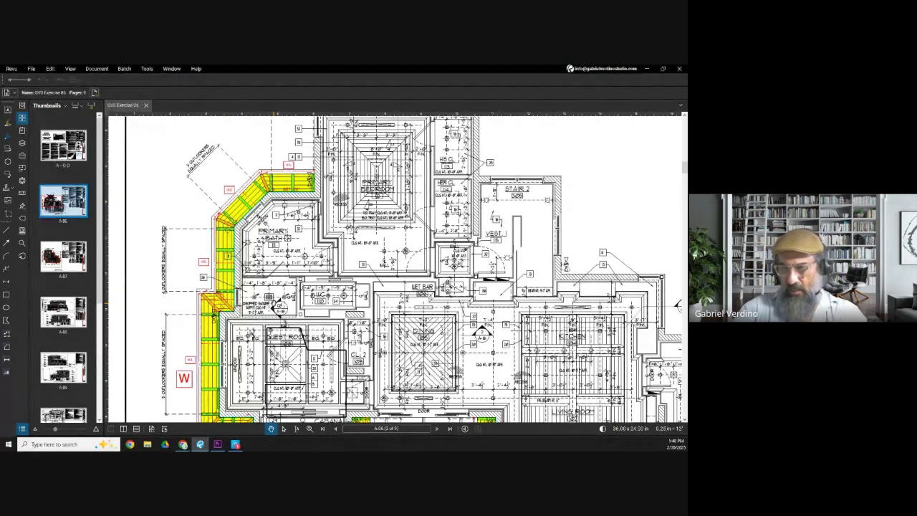
scroll(285, 279, "down", 3)
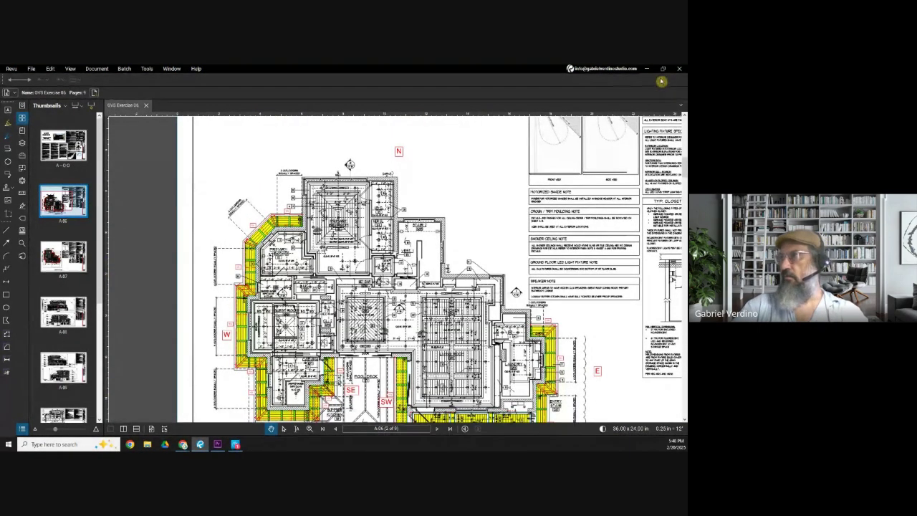
left_click_drag(286, 356, 276, 318)
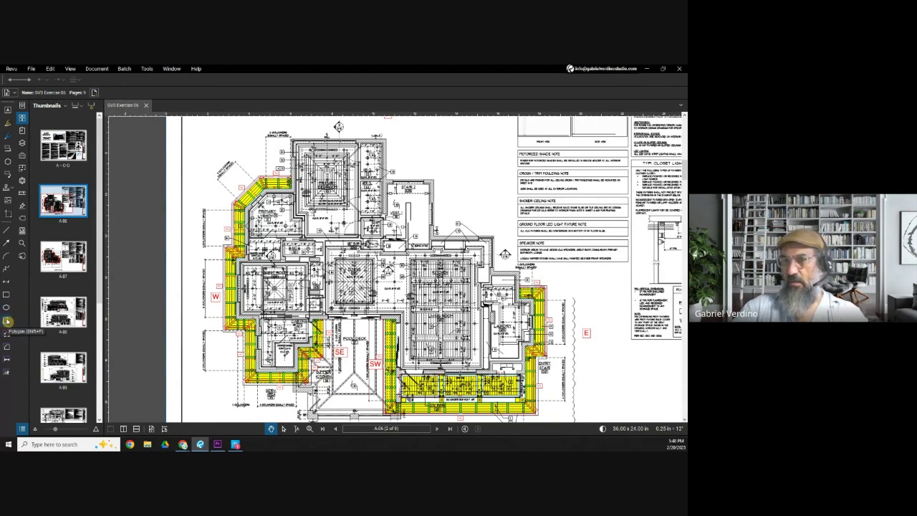
left_click(7, 350)
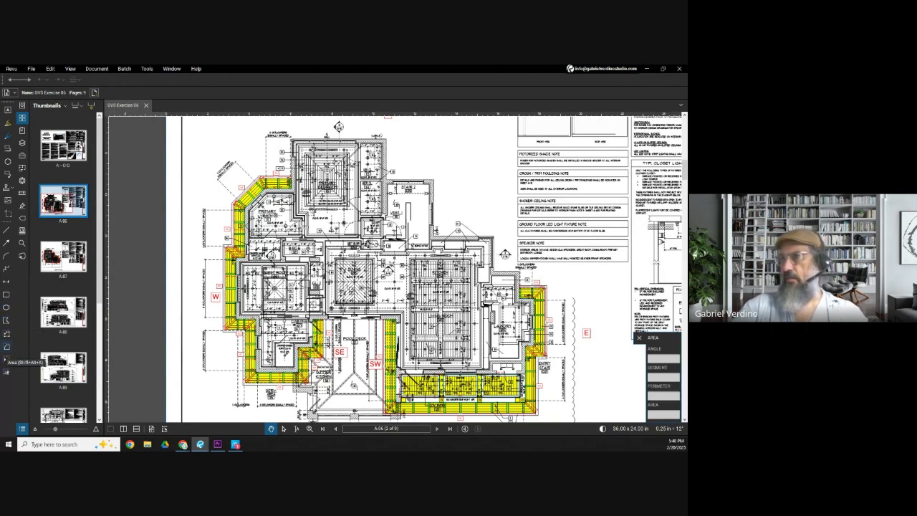
scroll(301, 189, "up", 5)
left_click(303, 201)
scroll(358, 211, "down", 4)
scroll(228, 213, "up", 3)
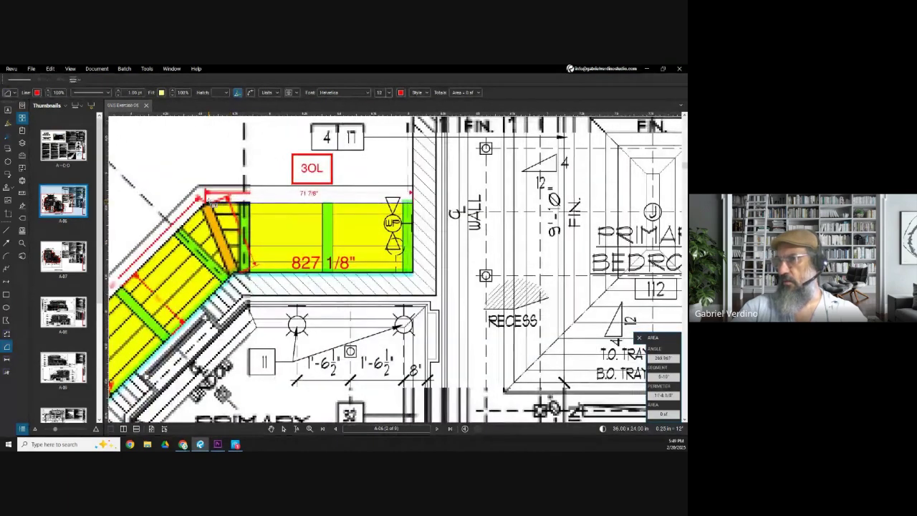
scroll(209, 202, "up", 2)
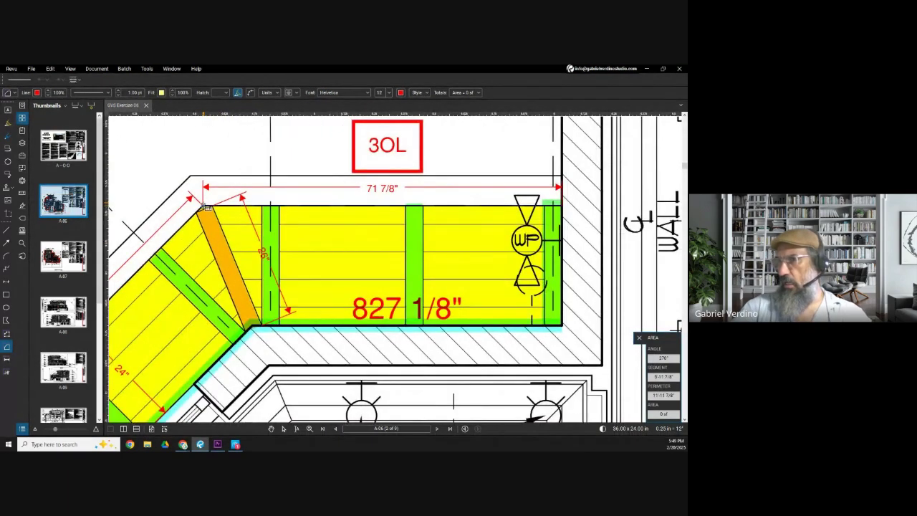
key("Escape")
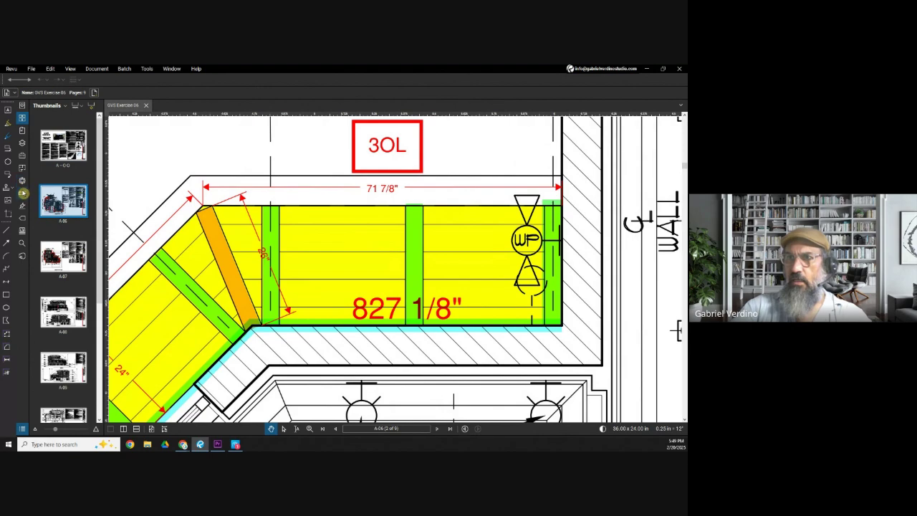
Show the measurement settings to check the page scale for plan A-06 and bring the west side soffit into view
left_click(22, 193)
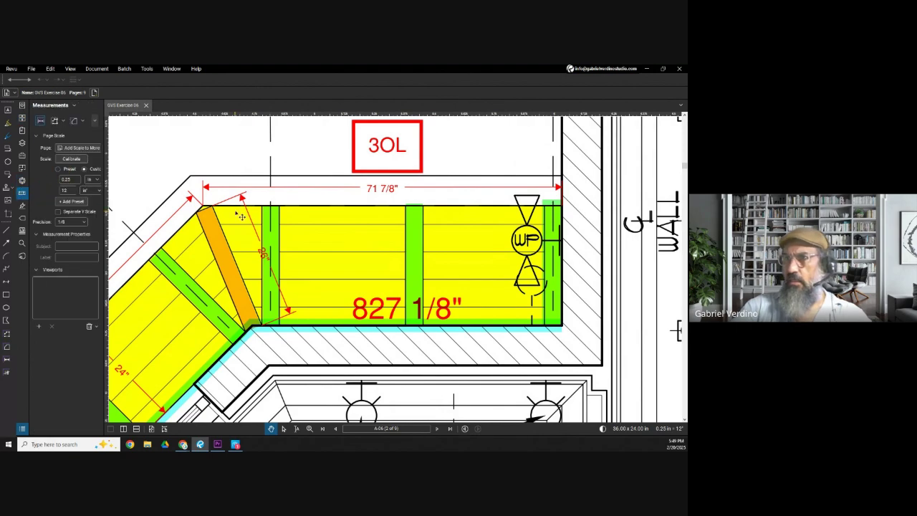
scroll(244, 217, "down", 5)
scroll(397, 344, "up", 4)
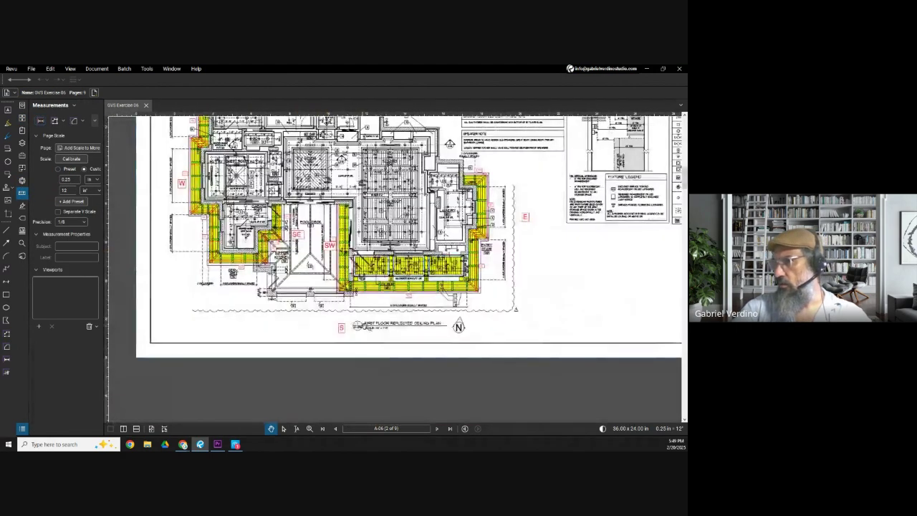
scroll(348, 316, "down", 4)
left_click_drag(305, 269, 306, 333)
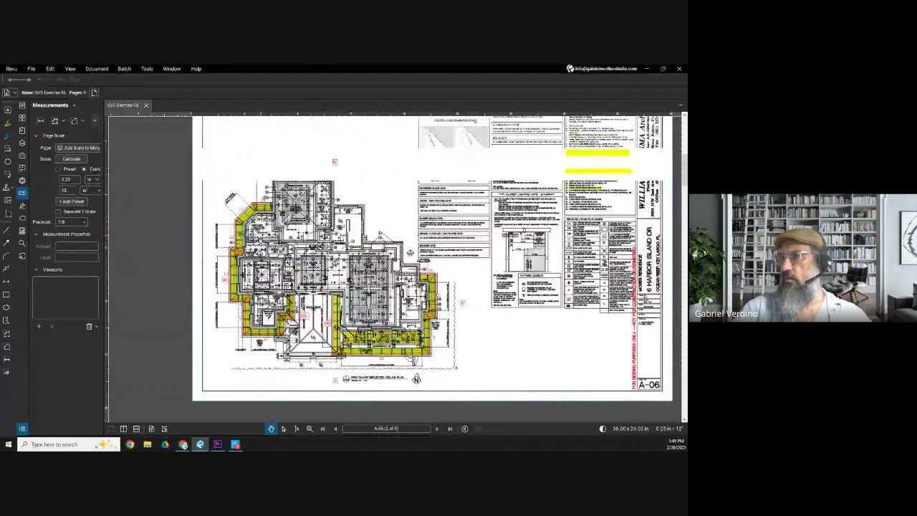
scroll(306, 210, "up", 4)
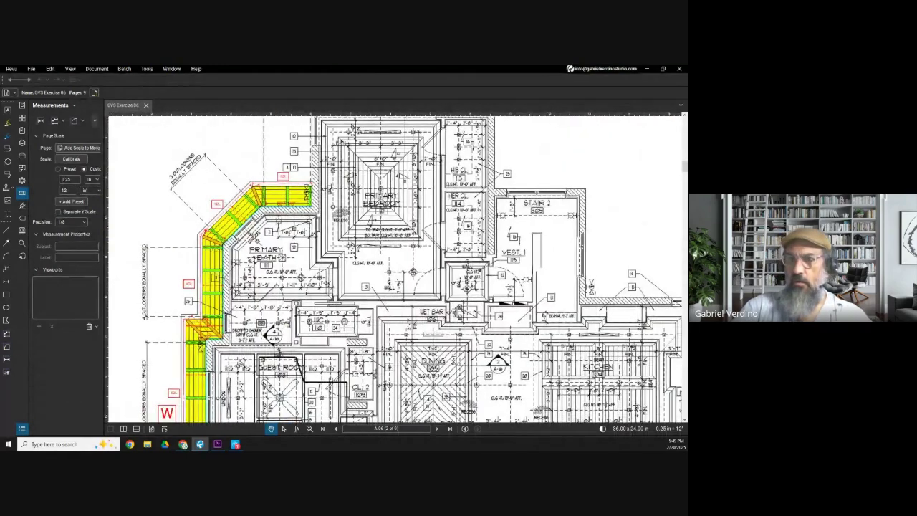
Start an area measurement and trace the west soffit's outer edge from its north end around the angled section beside Primary Bath
left_click(7, 347)
scroll(307, 183, "up", 5)
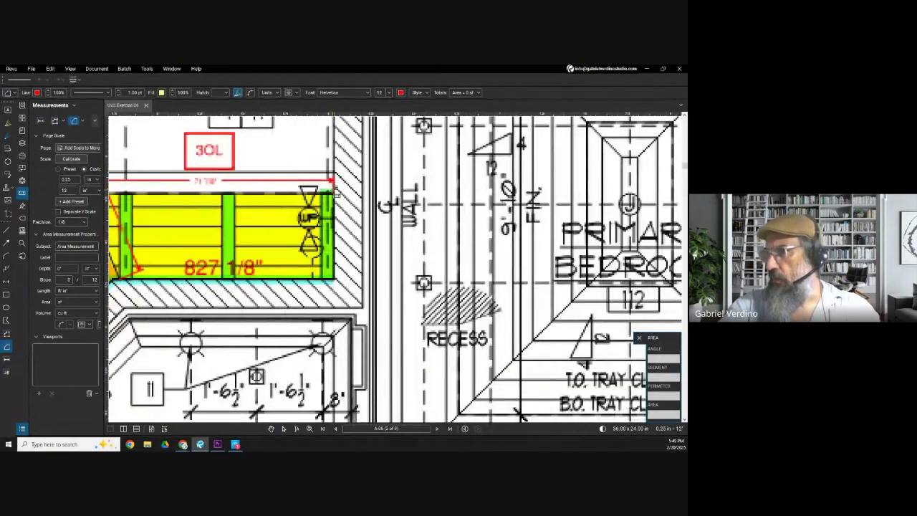
left_click_drag(181, 214, 373, 217)
scroll(273, 200, "up", 3)
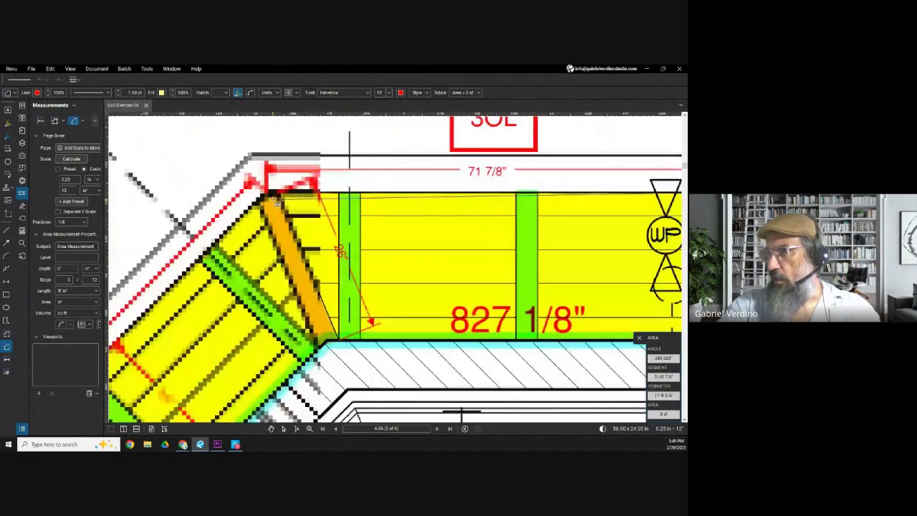
left_click(269, 193)
scroll(269, 192, "down", 6)
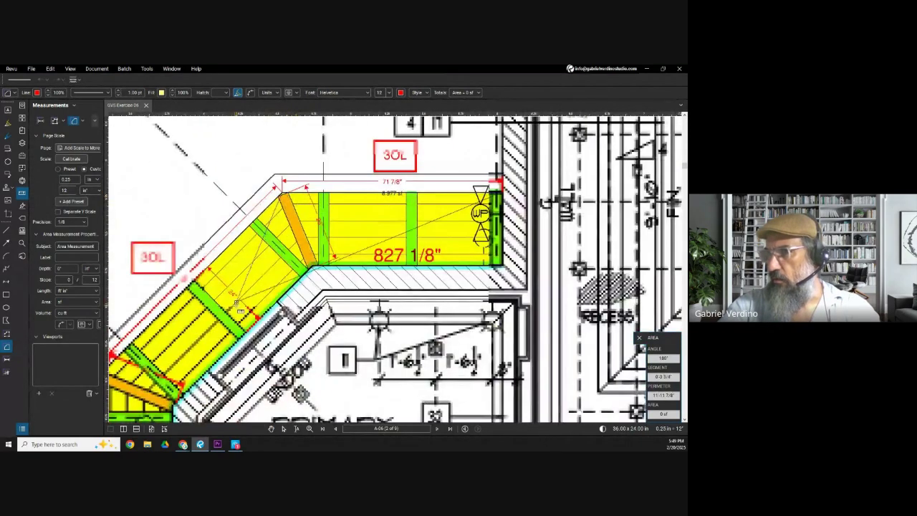
scroll(244, 271, "up", 4)
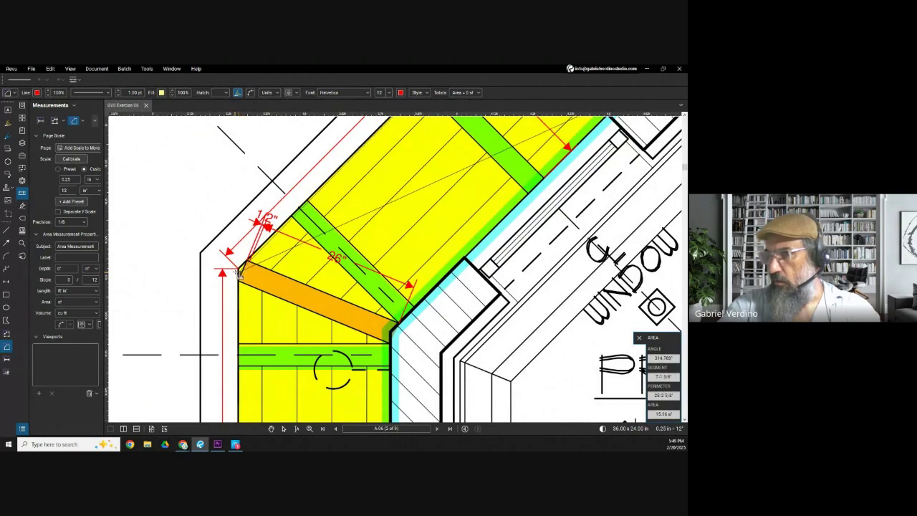
left_click(251, 208)
scroll(251, 208, "down", 5)
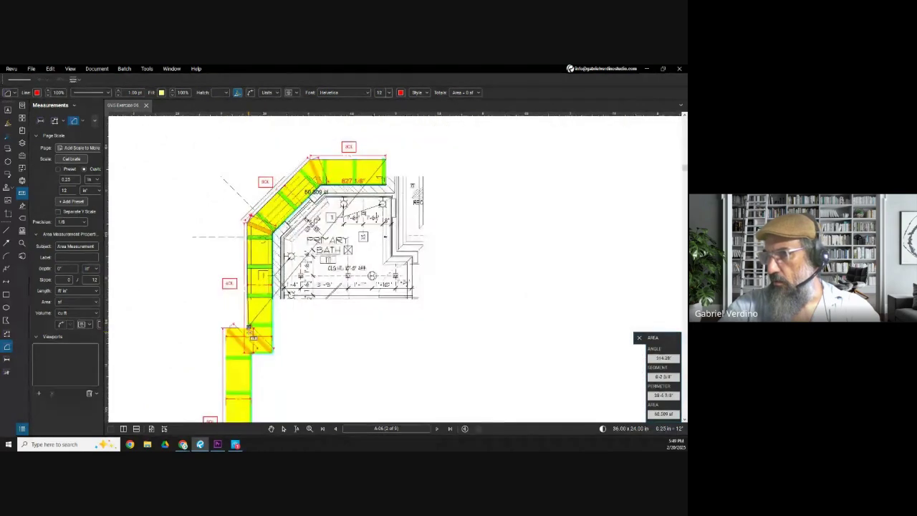
Continue the area outline along the soffit's outer edge past the guest room to the corner at the service area
scroll(243, 313, "up", 5)
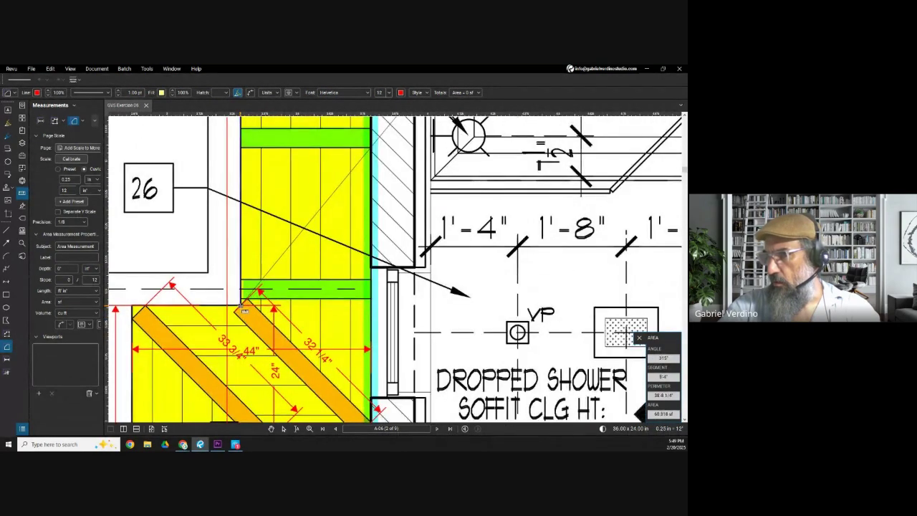
scroll(172, 293, "down", 5)
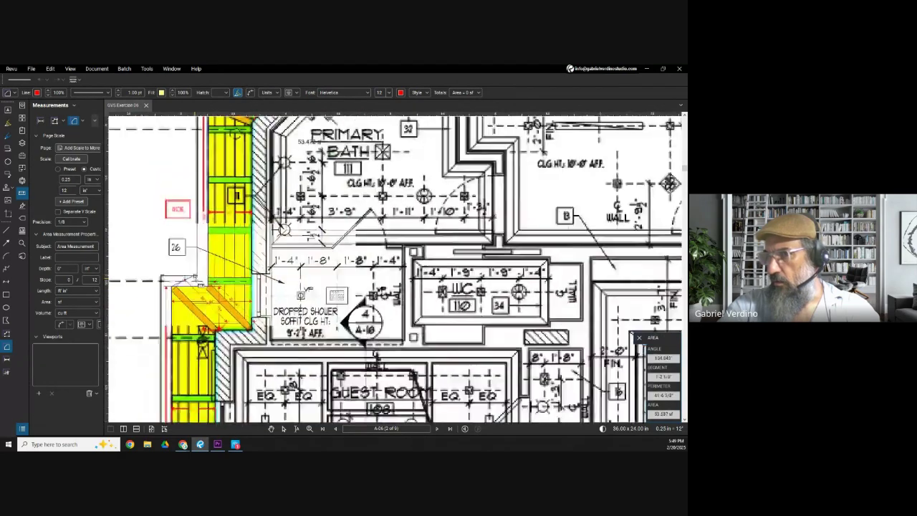
scroll(221, 324, "up", 5)
scroll(221, 325, "up", 3)
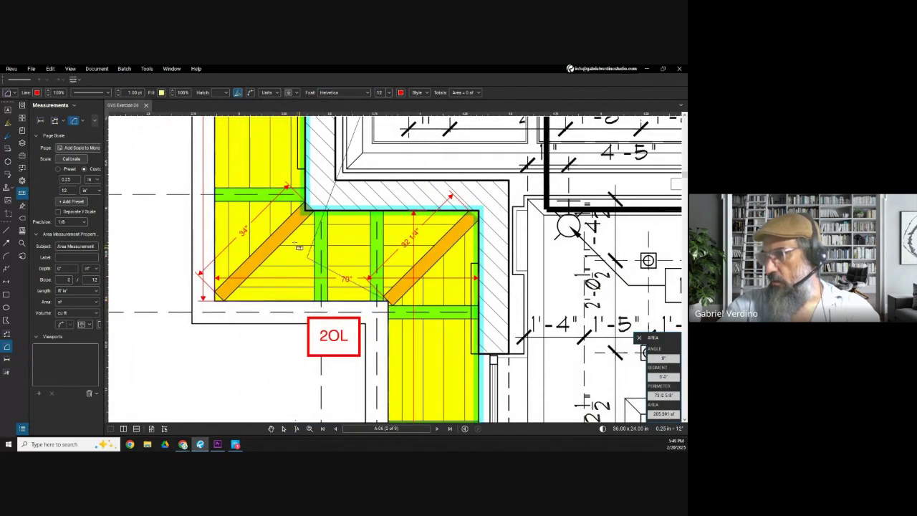
scroll(297, 245, "down", 5)
scroll(304, 369, "up", 5)
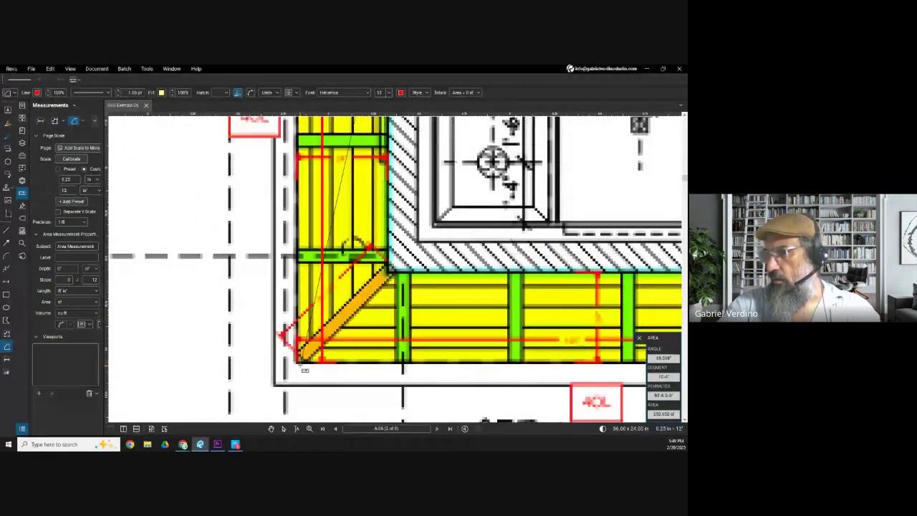
Extend the area outline around the service area and summer kitchen soffit edges, up to the wall by the pool deck and back along the cabana wall
scroll(306, 367, "down", 2)
scroll(346, 167, "right", 3)
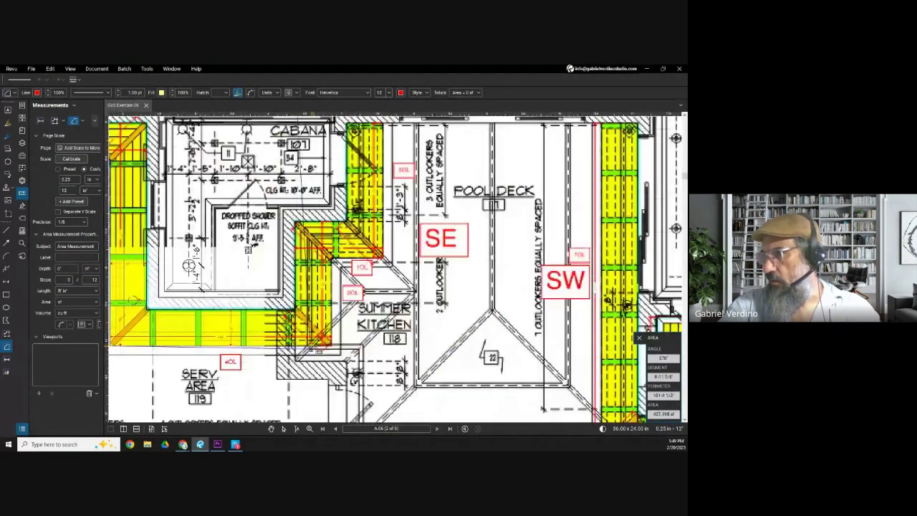
scroll(346, 167, "up", 3)
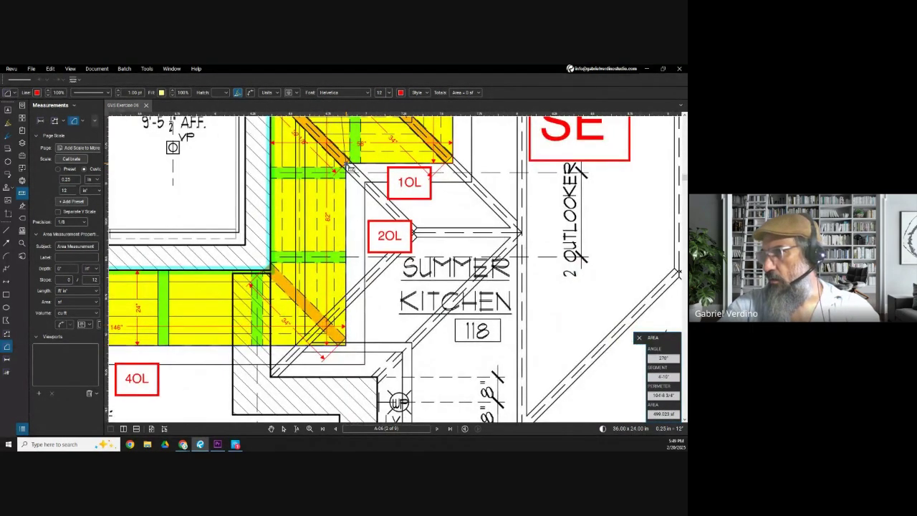
scroll(349, 166, "up", 4)
scroll(349, 166, "right", 3)
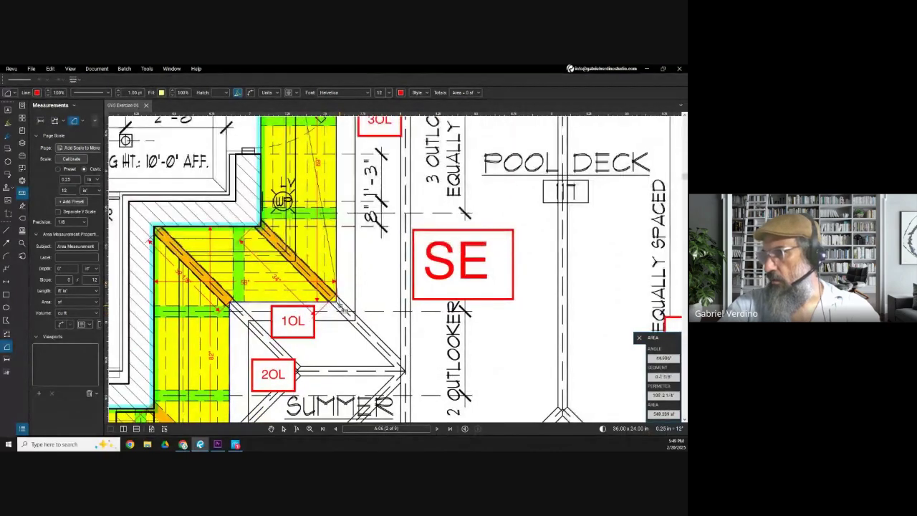
scroll(341, 307, "down", 3)
scroll(337, 215, "up", 2)
scroll(336, 181, "up", 5)
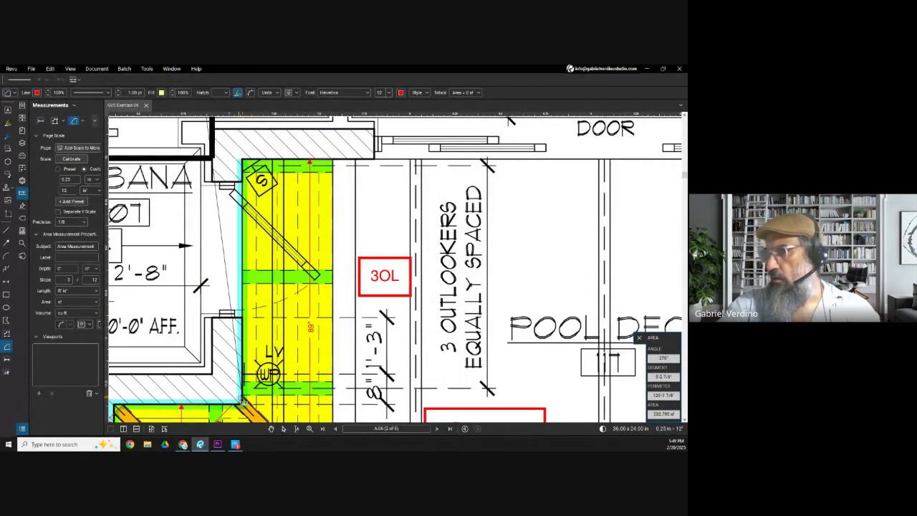
Trace the area outline back along the soffit's inner wall edge around the cabana to the corner near the guest room
left_click_drag(242, 410, 481, 265)
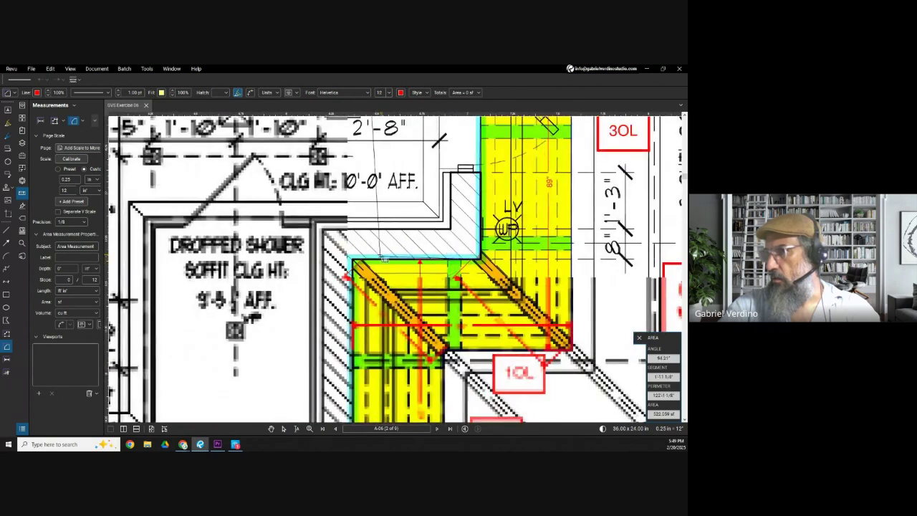
scroll(356, 261, "down", 2)
scroll(364, 346, "up", 3)
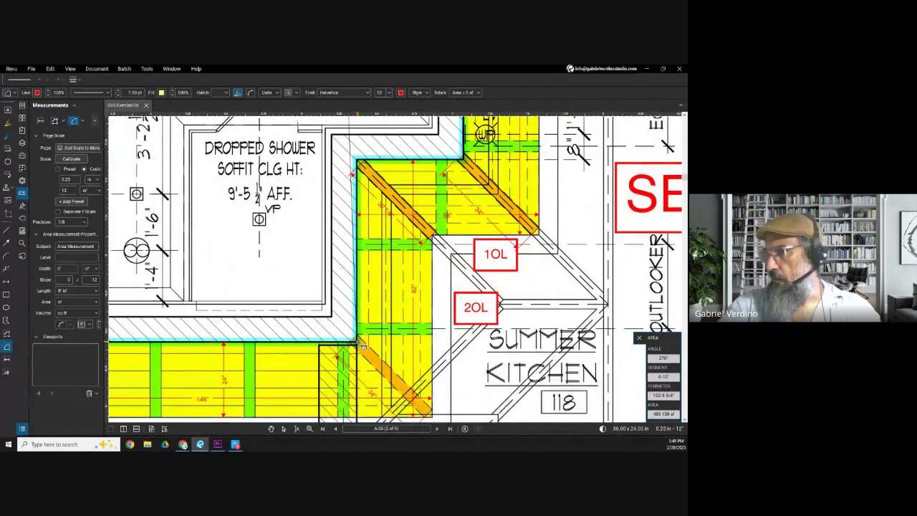
scroll(360, 345, "down", 3)
scroll(251, 344, "up", 3)
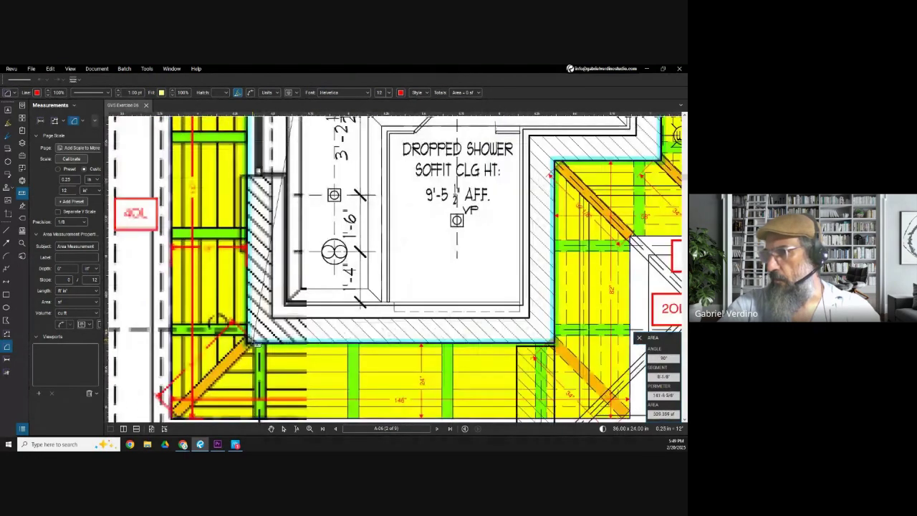
scroll(246, 203, "down", 3)
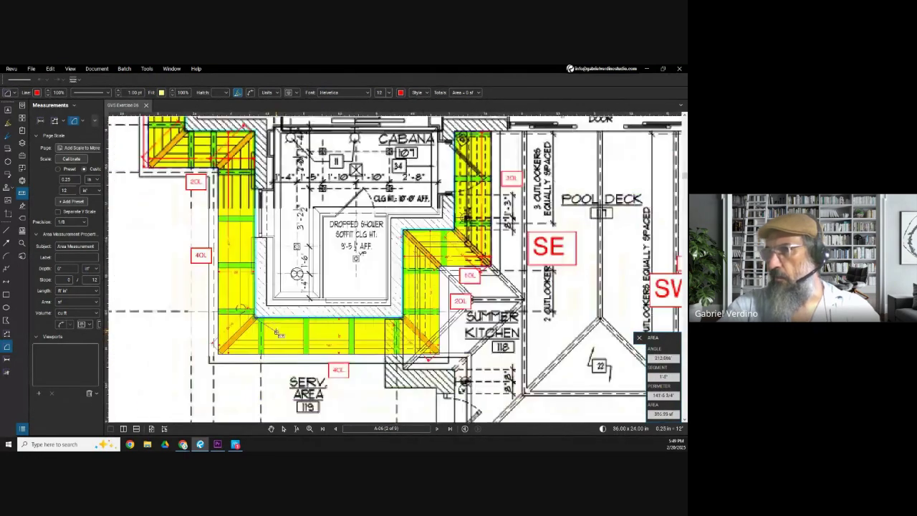
scroll(270, 213, "up", 3)
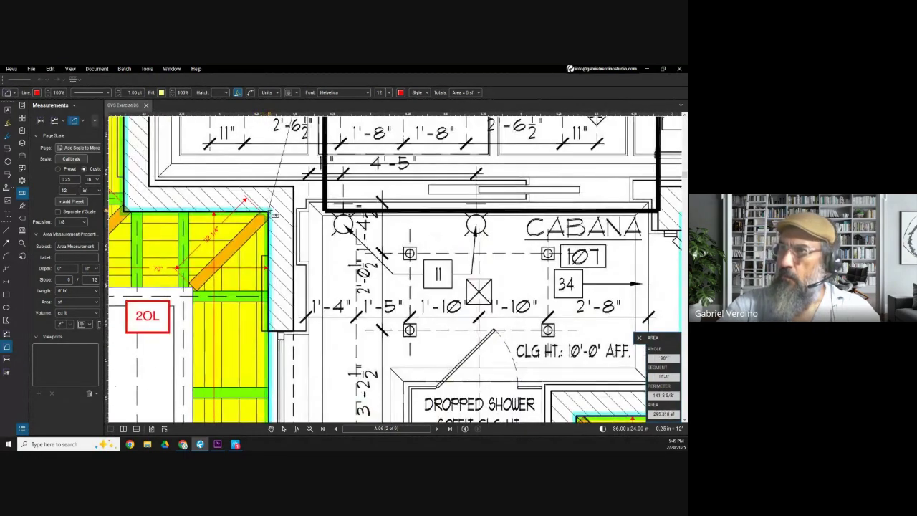
Continue the area outline along the inner wall edge past the guest room to the start of Primary Bath's angled wall
scroll(273, 214, "up", 2)
scroll(250, 280, "down", 3)
scroll(272, 239, "up", 4)
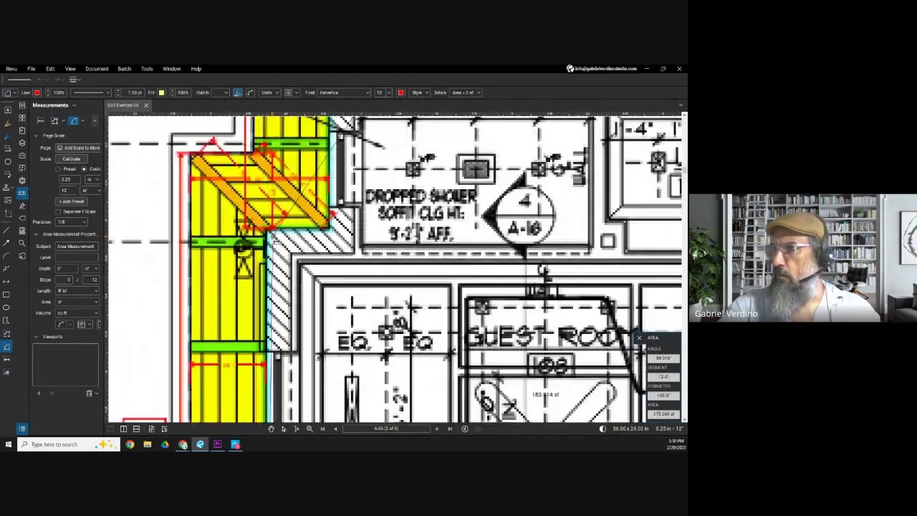
scroll(273, 235, "up", 2)
scroll(359, 222, "down", 1)
scroll(358, 222, "down", 3)
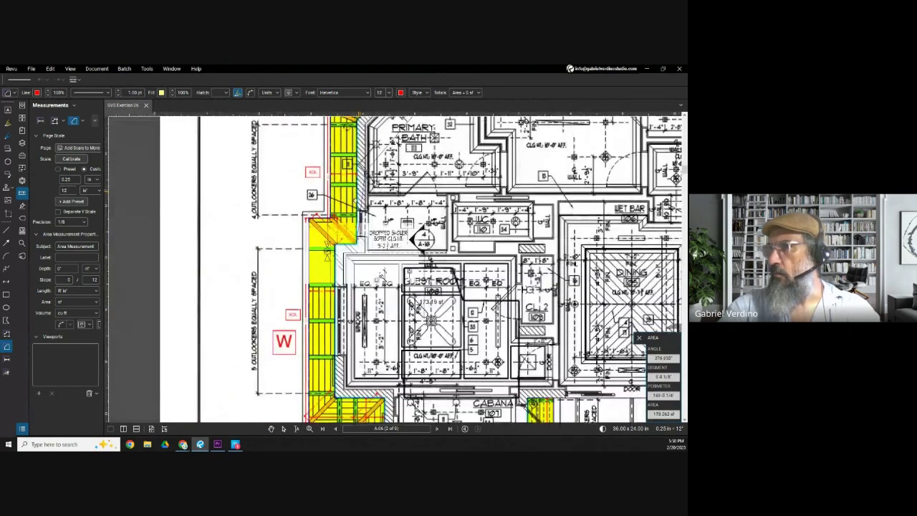
scroll(397, 267, "up", 3)
scroll(327, 221, "up", 3)
scroll(327, 221, "down", 1)
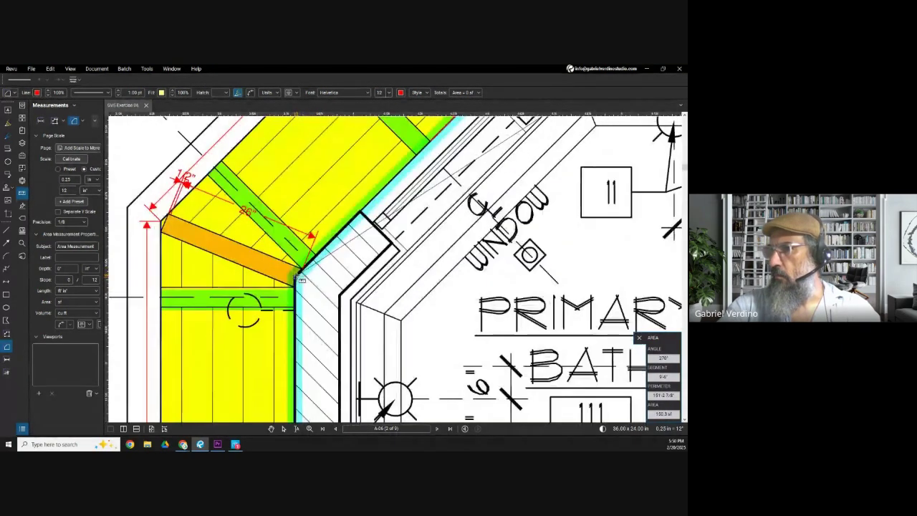
Trace the inner edge of the last soffit section above Primary Bath and close the area measurement at its starting end
scroll(261, 265, "up", 5)
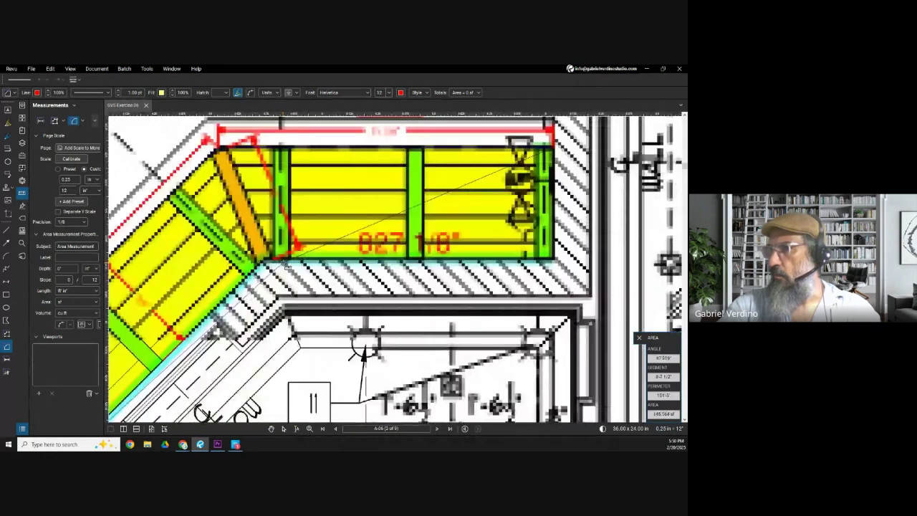
scroll(262, 264, "down", 3)
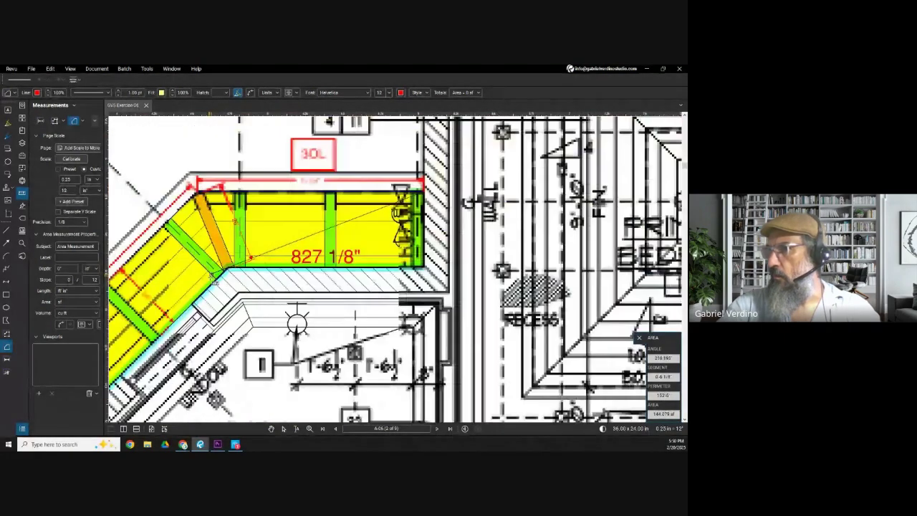
scroll(432, 271, "up", 3)
left_click(428, 270)
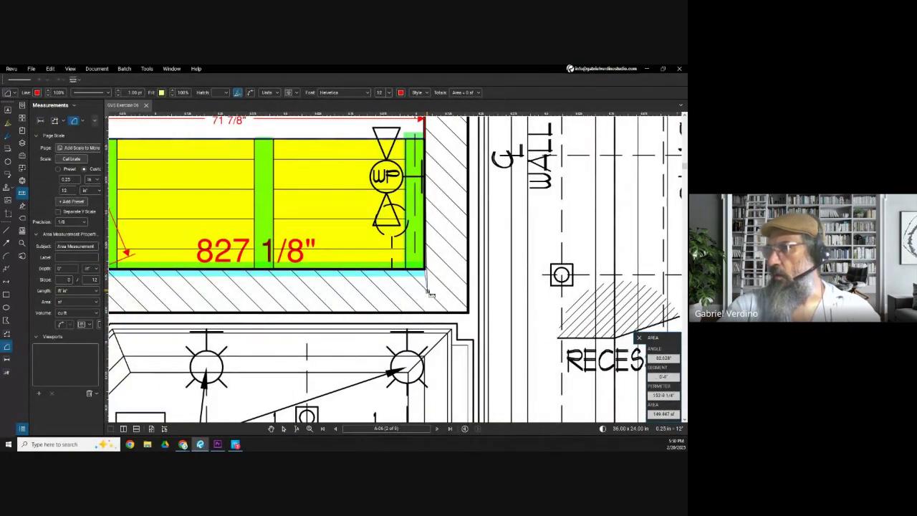
scroll(429, 290, "down", 2)
left_click(428, 260)
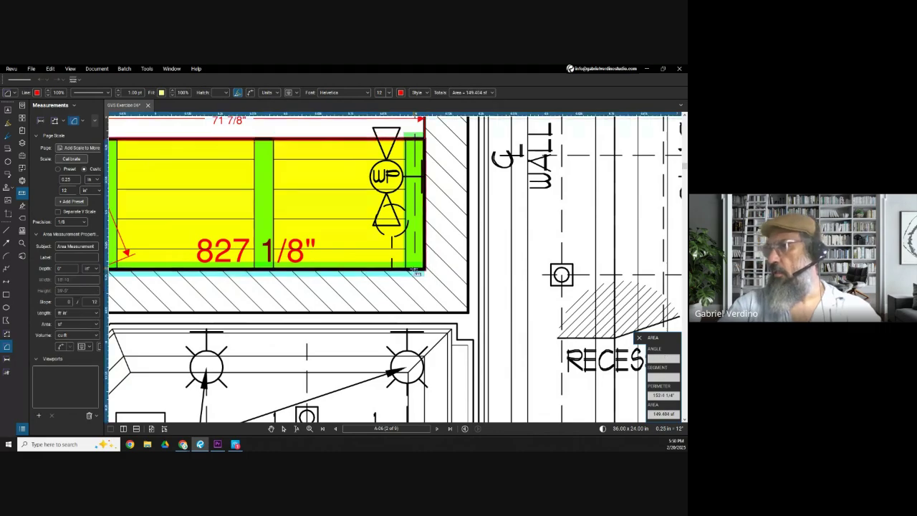
Finish the area tool, select the completed west soffit measurement and move it off the building into the empty margin beside the plan
scroll(430, 262, "down", 3)
left_click_drag(388, 280, 370, 208)
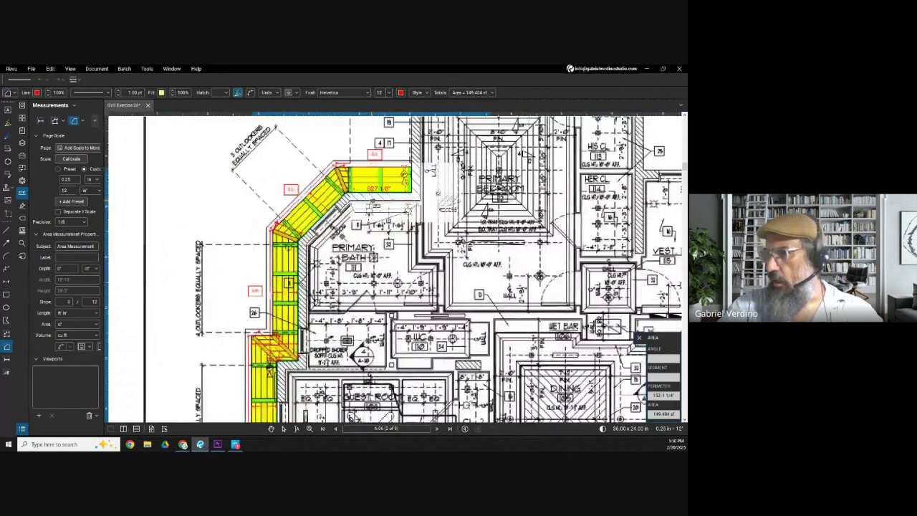
key("Escape")
scroll(335, 281, "down", 3)
scroll(295, 329, "up", 6)
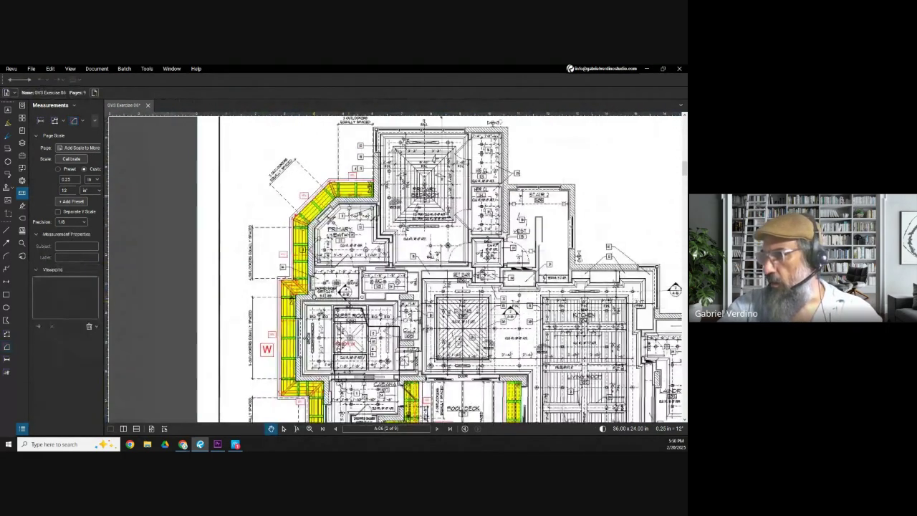
scroll(295, 330, "down", 2)
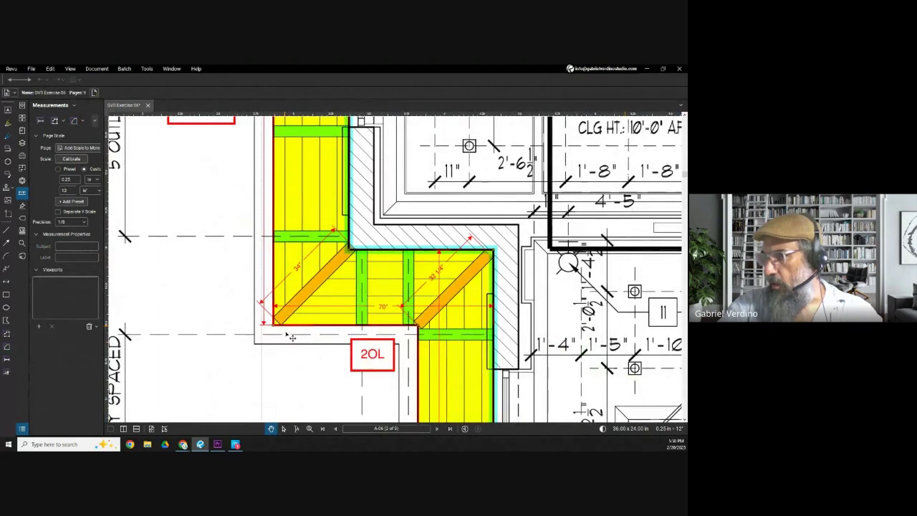
left_click(291, 332)
scroll(290, 331, "down", 2)
scroll(291, 331, "down", 2)
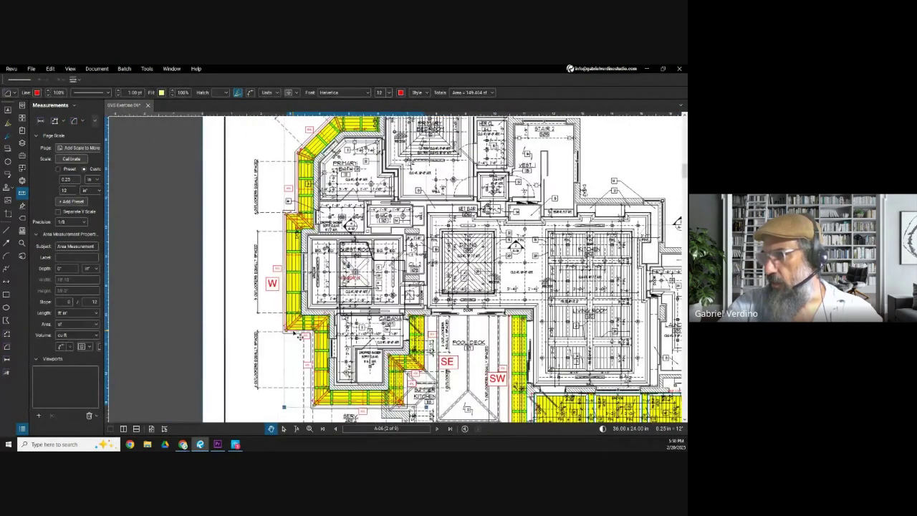
left_click_drag(299, 336, 187, 329)
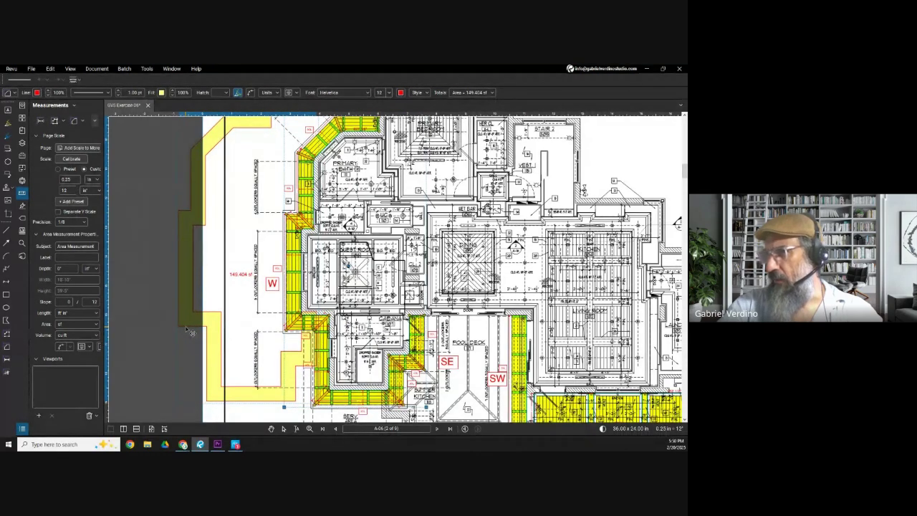
left_click_drag(191, 332, 188, 338)
key("Escape")
Switch to the estimate spreadsheet and set the west soffit plywood cladding quantity to =ROUNDUP((150*1.10))
scroll(225, 308, "up", 4)
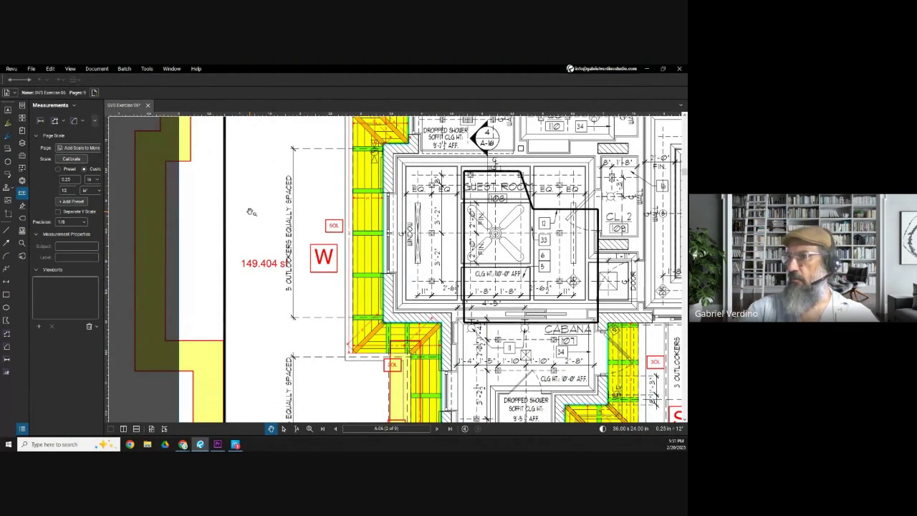
scroll(290, 250, "down", 3)
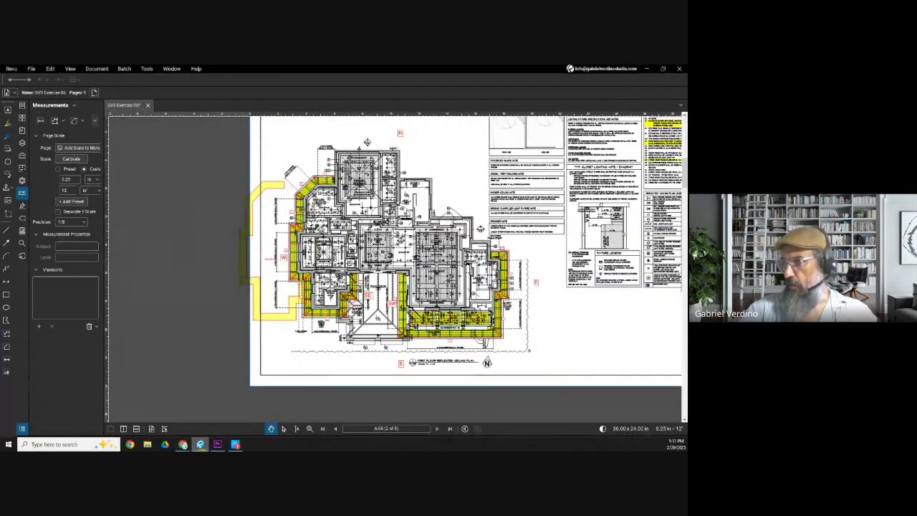
left_click(647, 69)
left_click(442, 355)
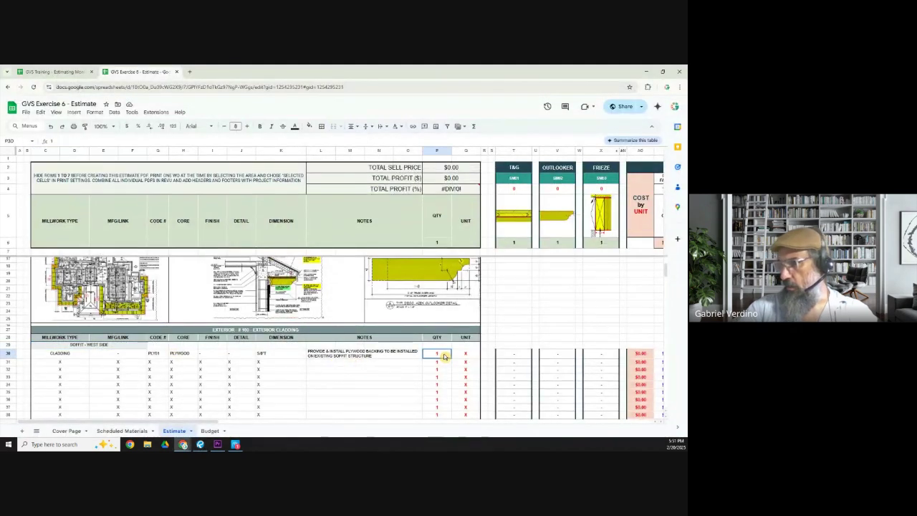
type("=")
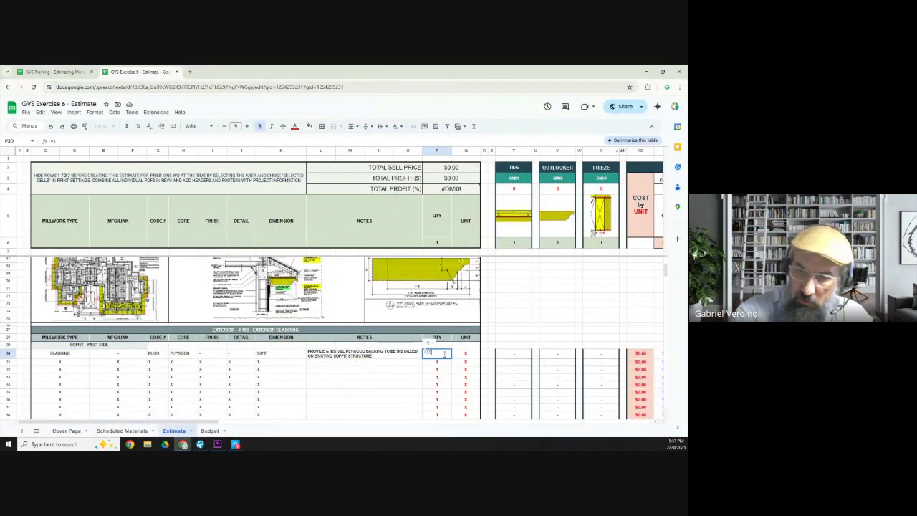
type("158*1.10")
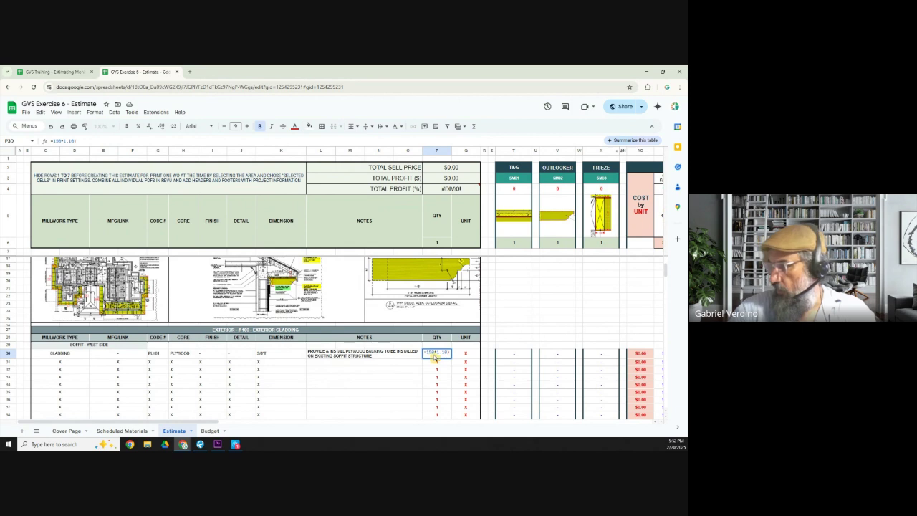
type("(")
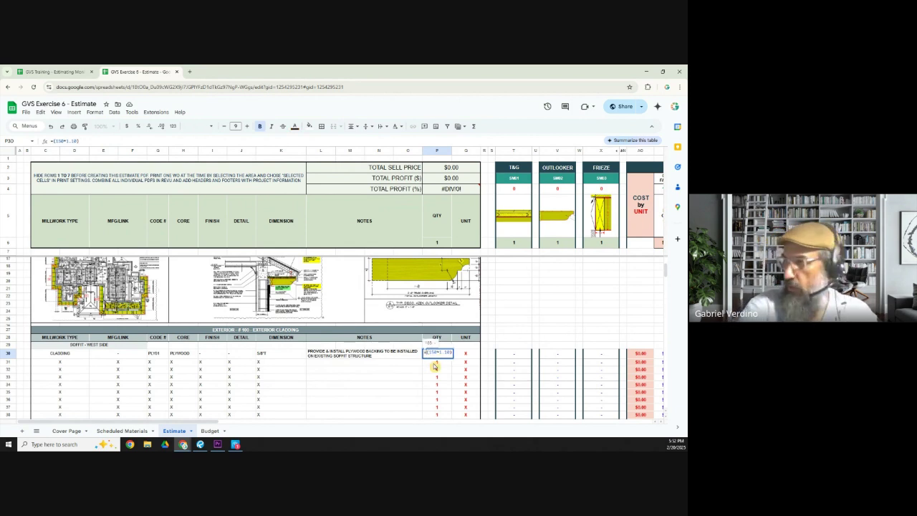
type("ROUNDUP")
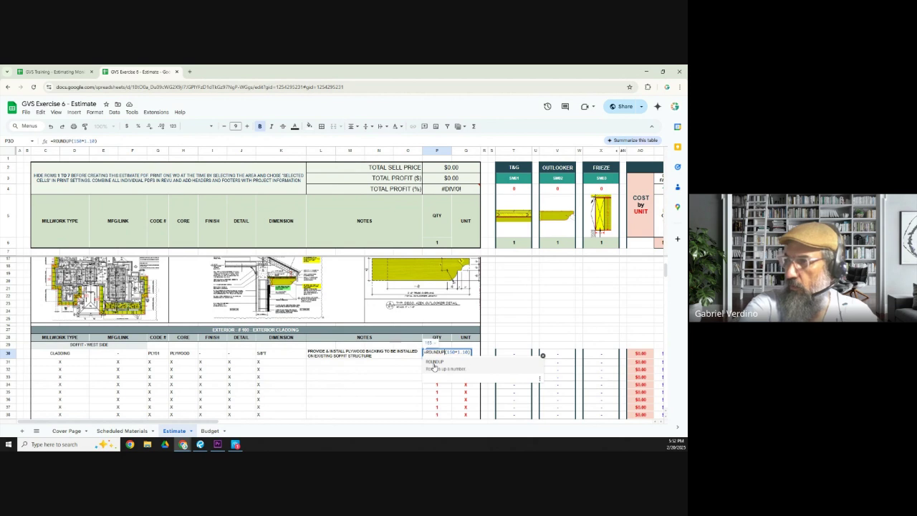
key("End")
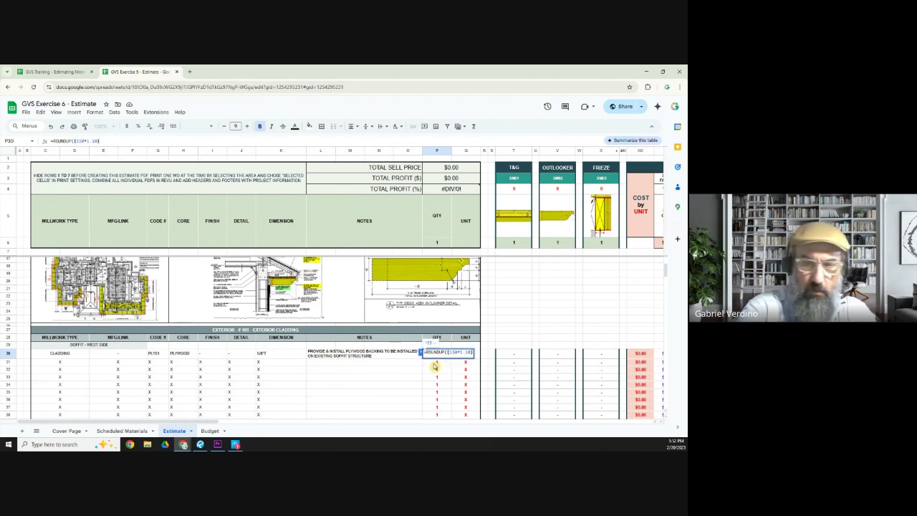
key("Return")
Set the unit of the west soffit plywood cladding row to SF and reselect its quantity cell
left_click(436, 353)
left_click(463, 356)
type("SF")
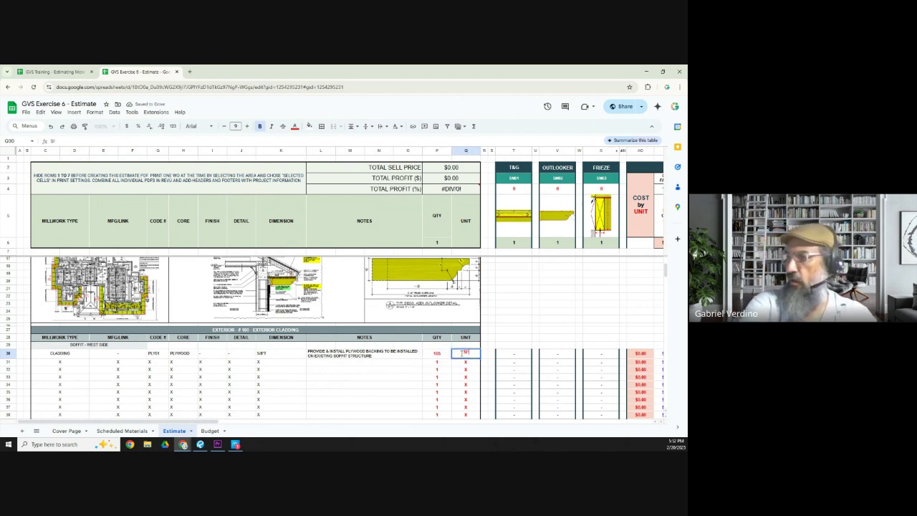
key("Tab")
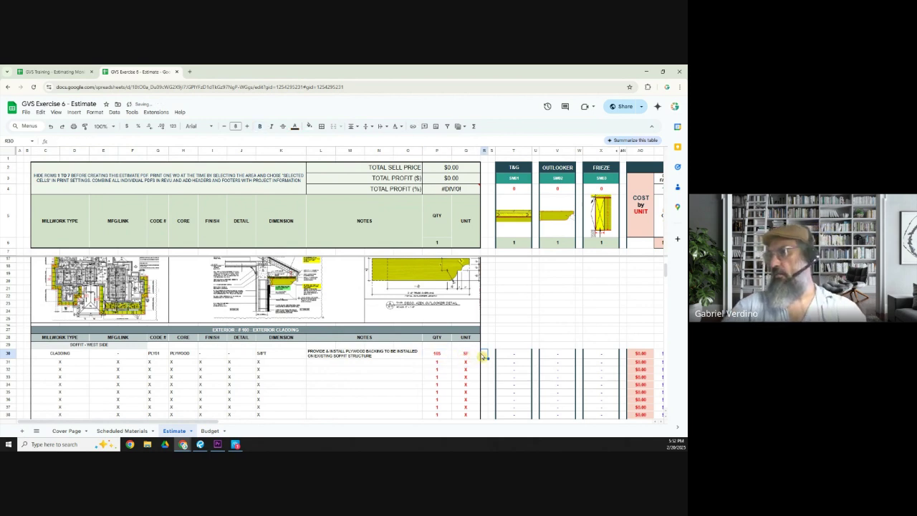
left_click(448, 356)
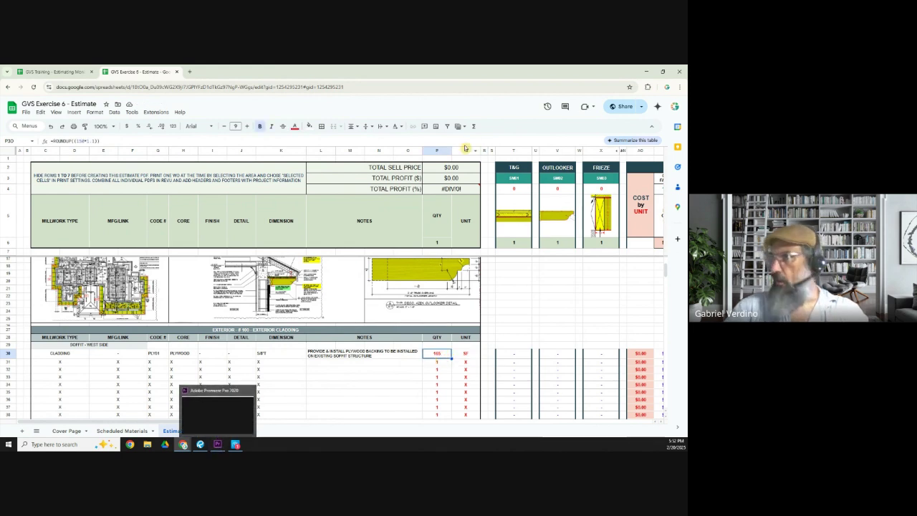
Switch to Revu, show the page thumbnails and examine the soffit from Primary Bath to the cabana and pool deck
left_click(200, 445)
scroll(347, 251, "up", 3)
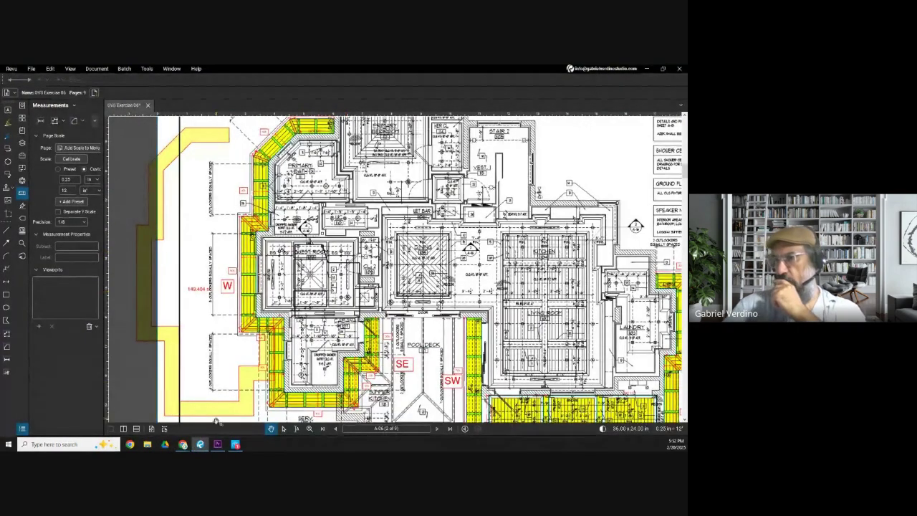
left_click(22, 118)
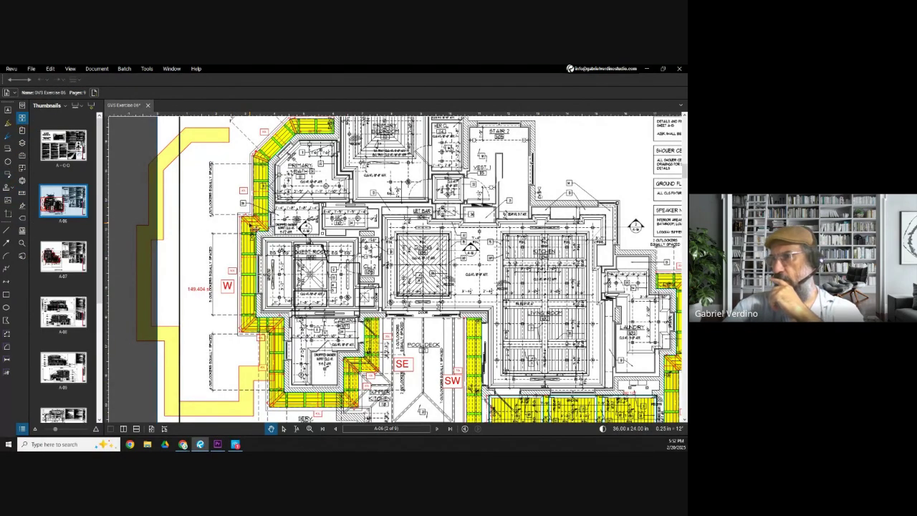
scroll(307, 178, "up", 5)
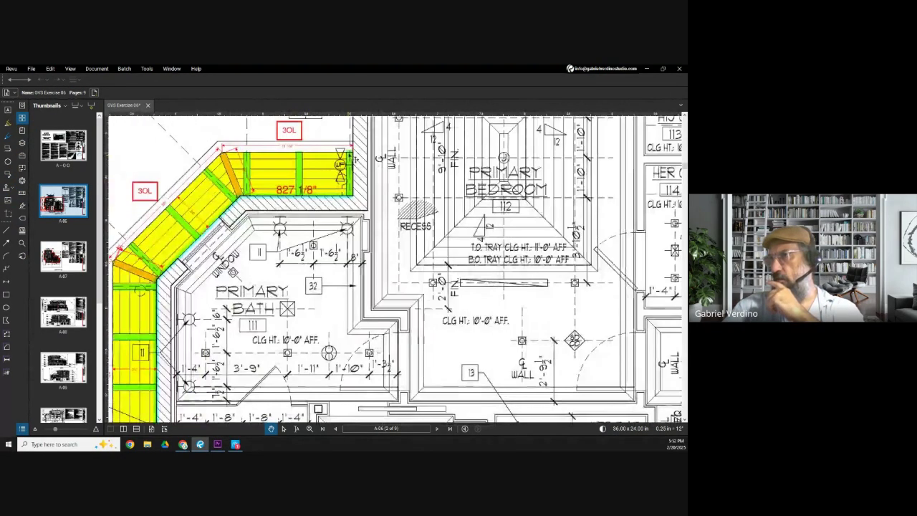
scroll(277, 148, "down", 5)
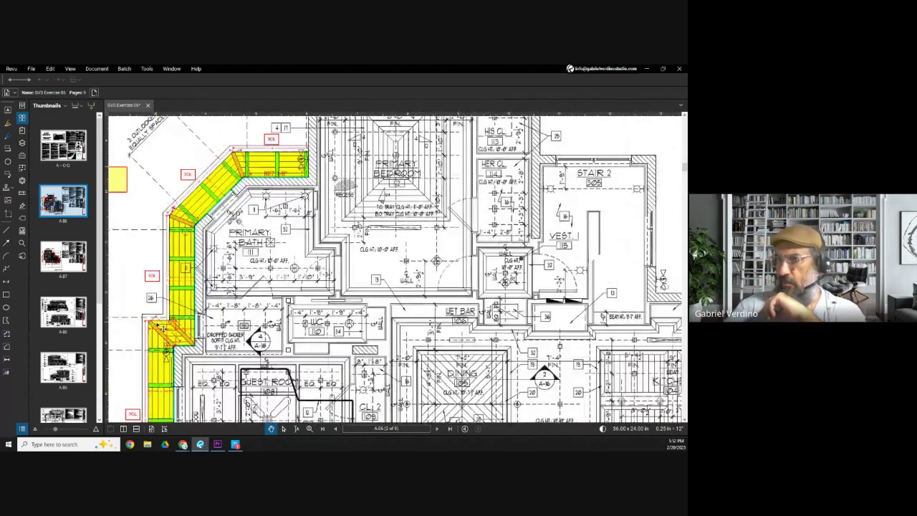
scroll(247, 351, "up", 5)
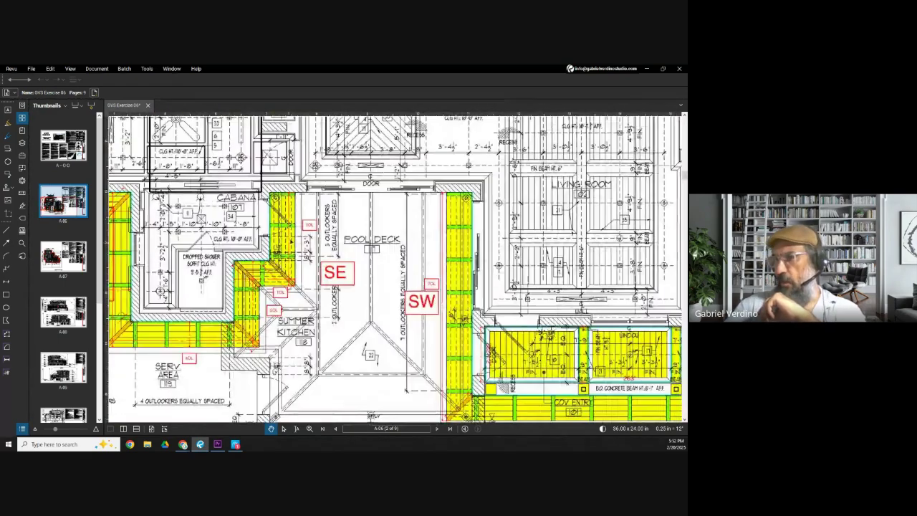
left_click_drag(289, 259, 401, 285)
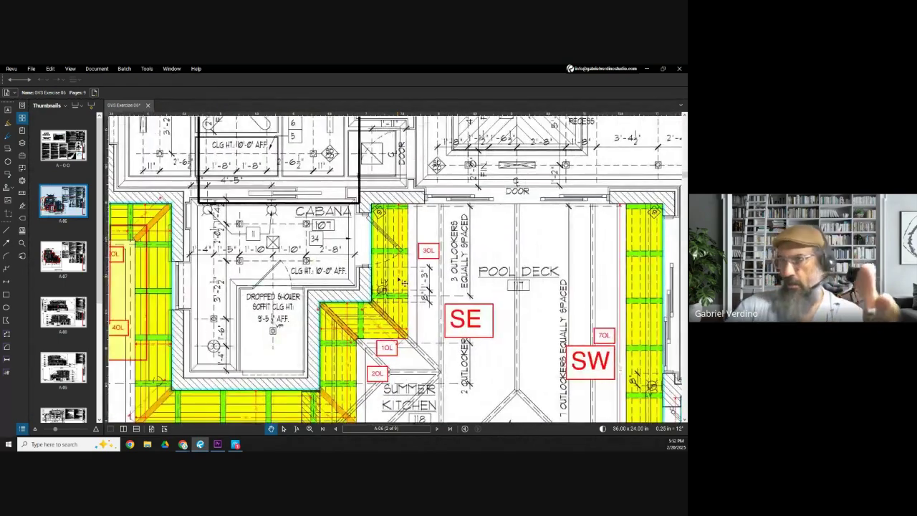
scroll(402, 284, "down", 2)
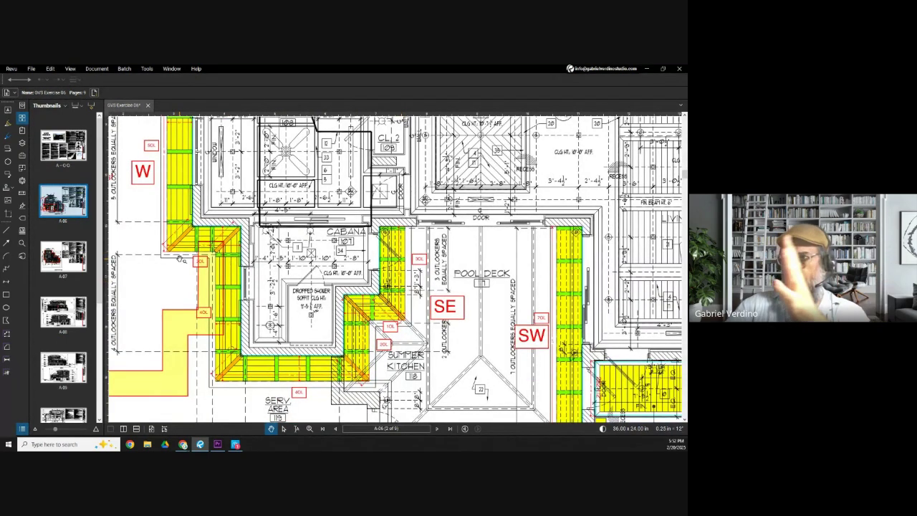
Open sheet A-11 and examine the frieze board, nailers and outlooker in the typical eave detail at first floor
scroll(61, 358, "down", 3)
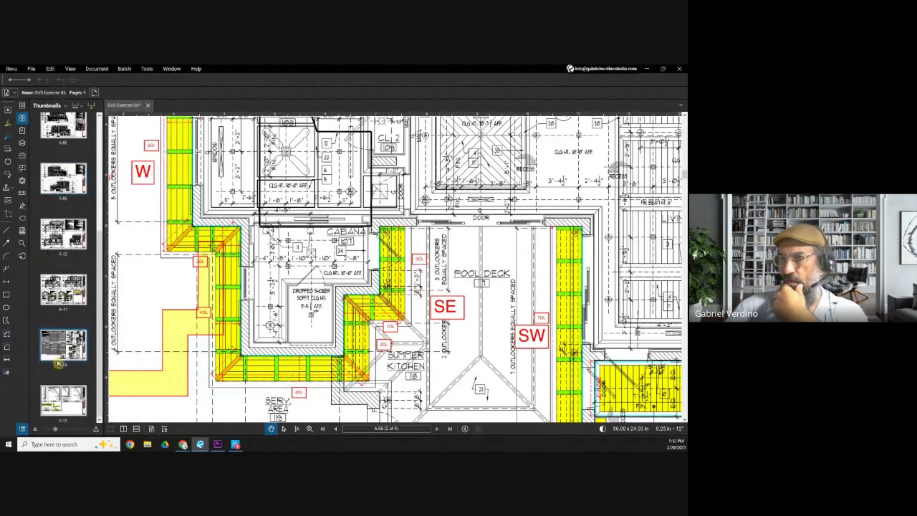
left_click(62, 354)
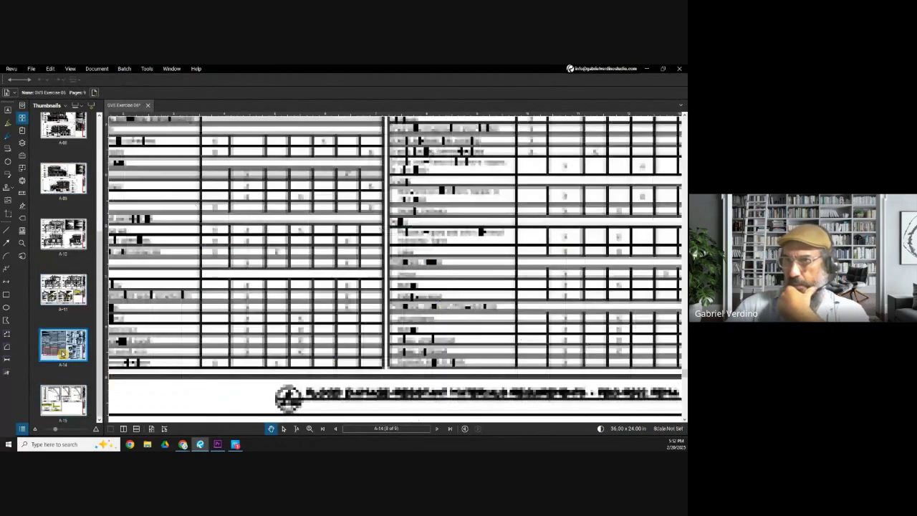
left_click(63, 289)
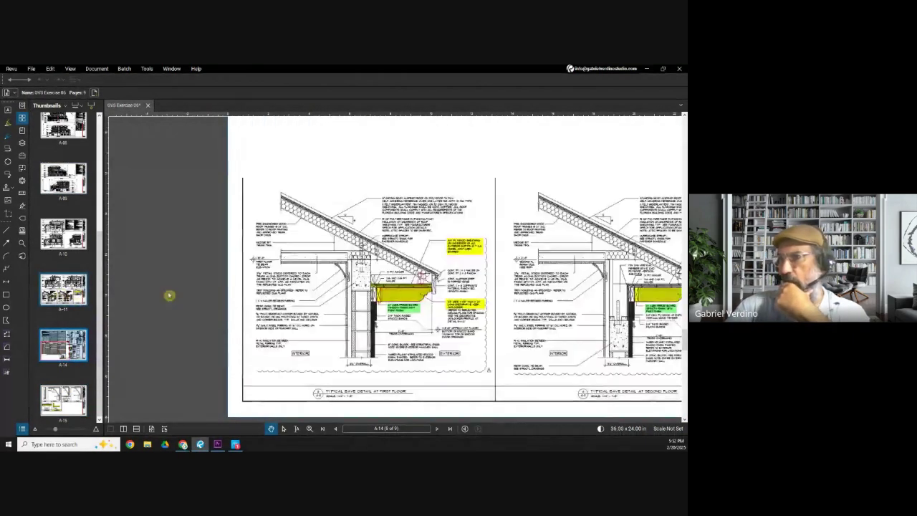
scroll(425, 289, "up", 5)
scroll(425, 289, "down", 5)
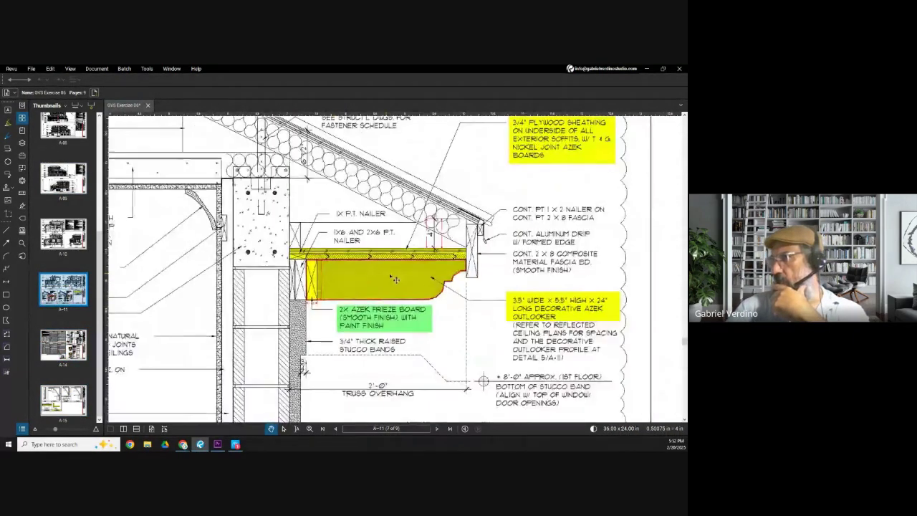
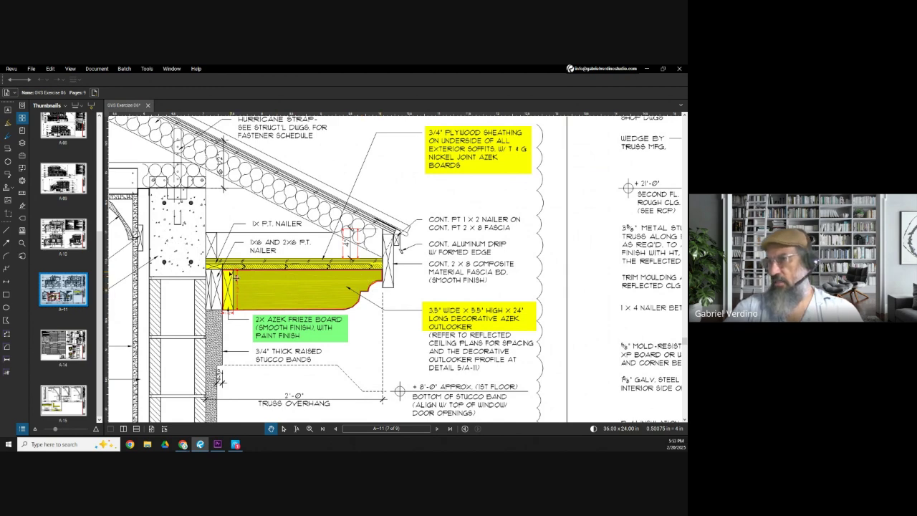
scroll(213, 269, "up", 2)
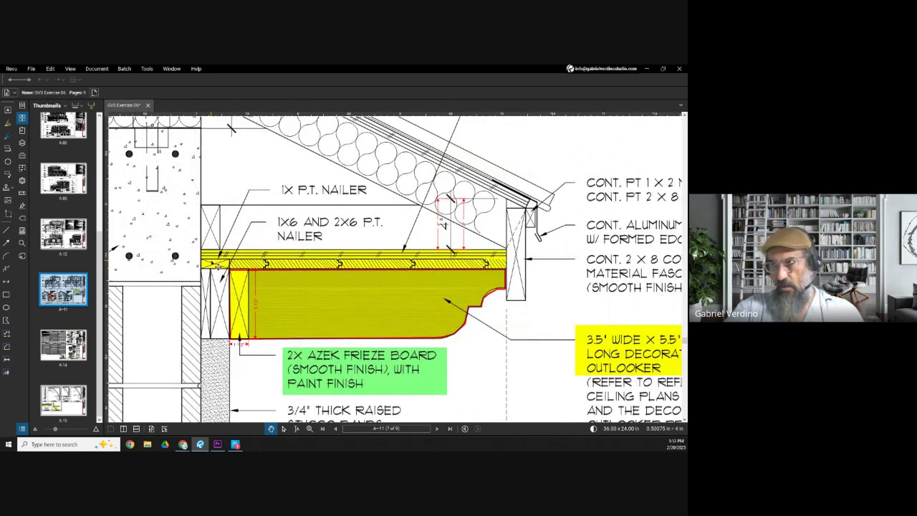
scroll(215, 266, "down", 2)
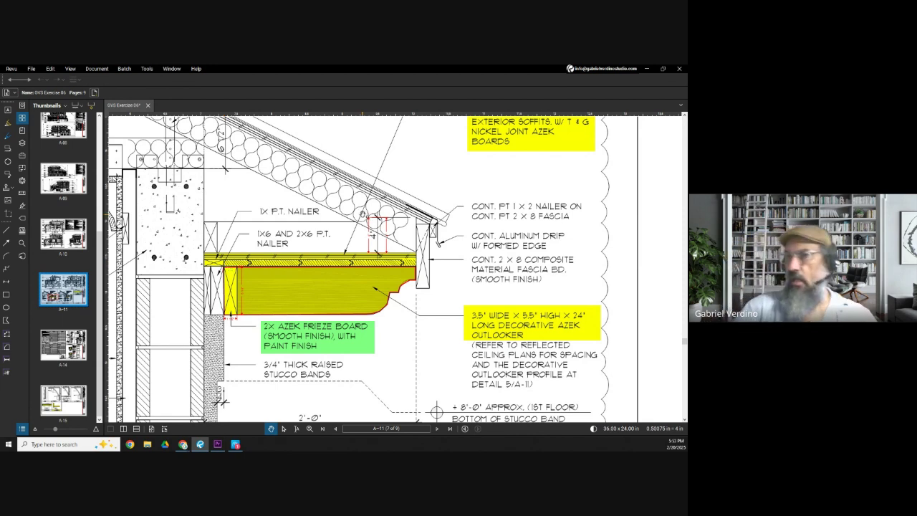
On sheet A-06, start a polylength measurement along the soffit's outer edge above Primary Bath, from the wall to the first angled corner
scroll(79, 215, "up", 3)
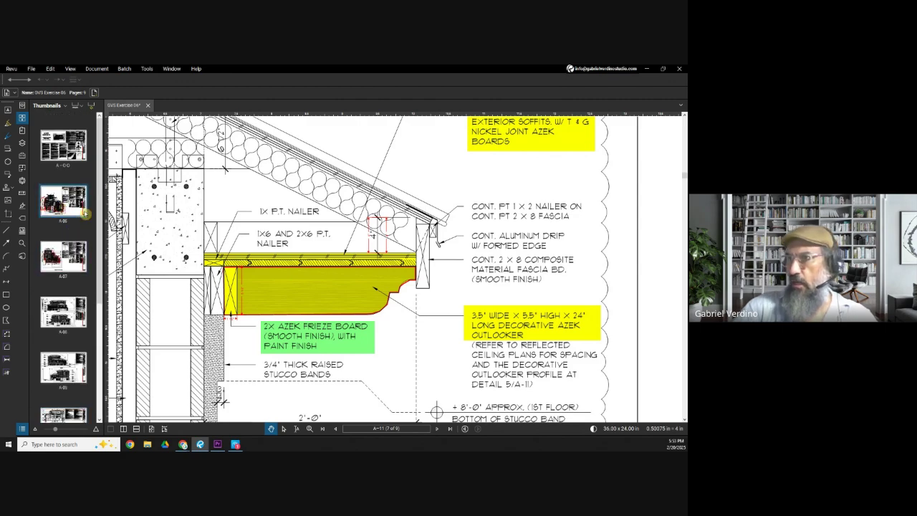
left_click(84, 211)
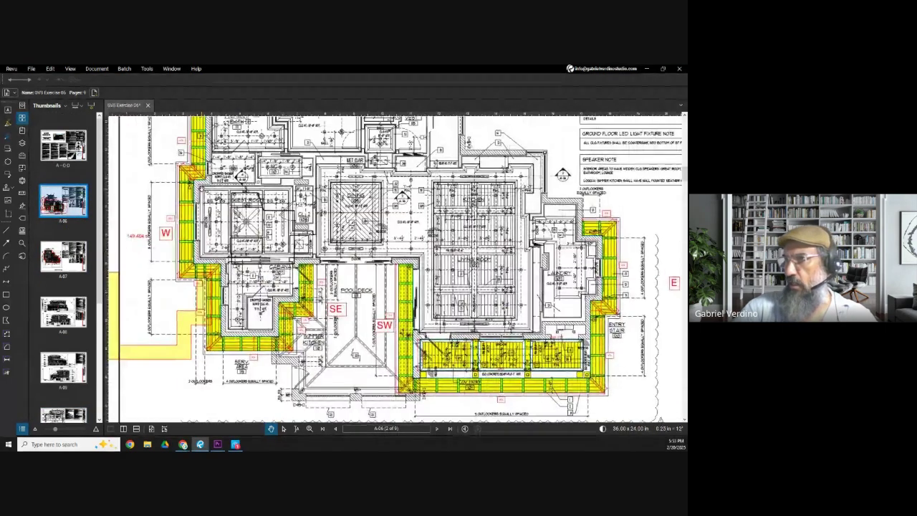
scroll(207, 156, "up", 3)
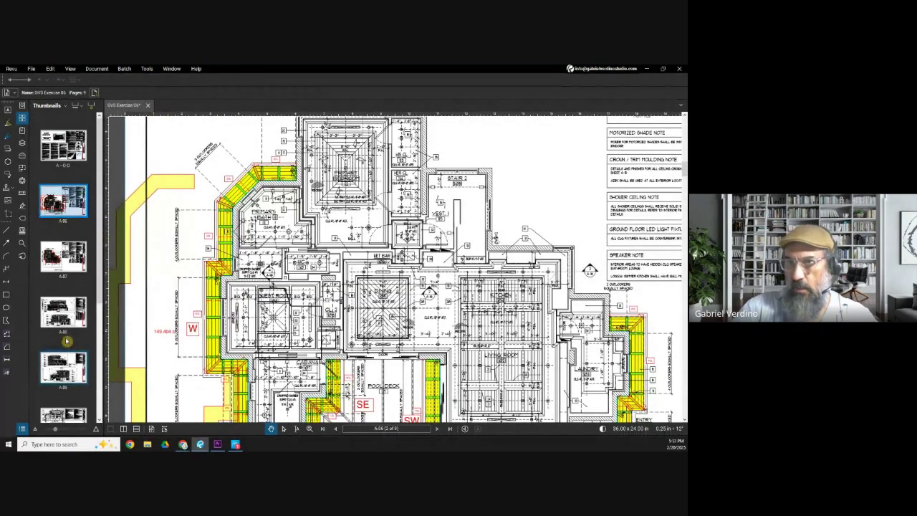
left_click(9, 336)
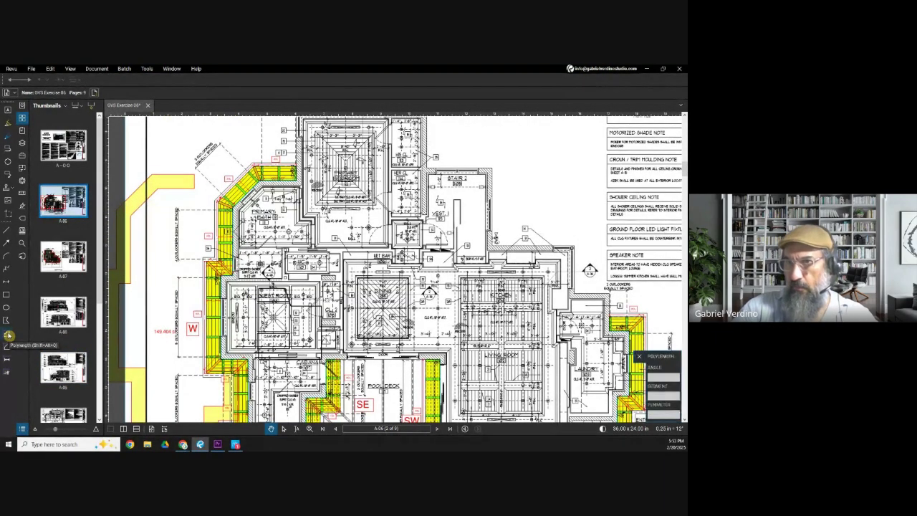
scroll(283, 169, "up", 2)
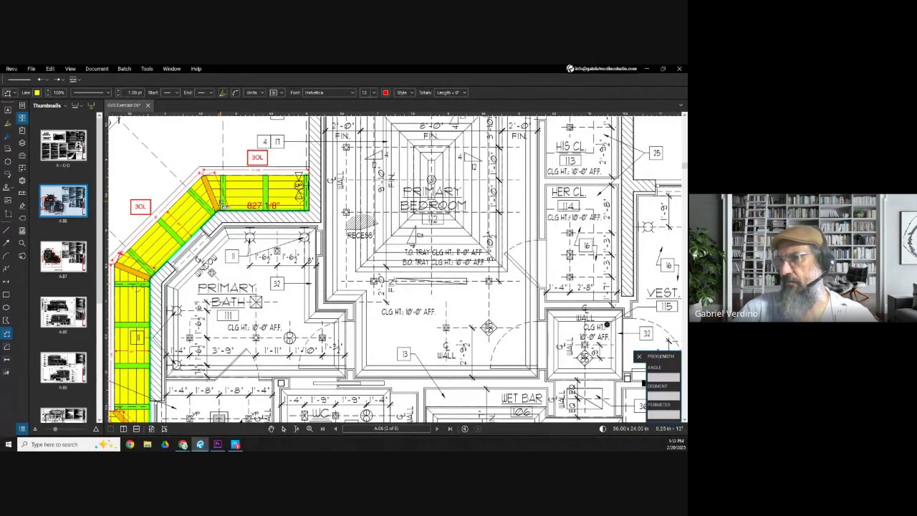
scroll(233, 198, "down", 5)
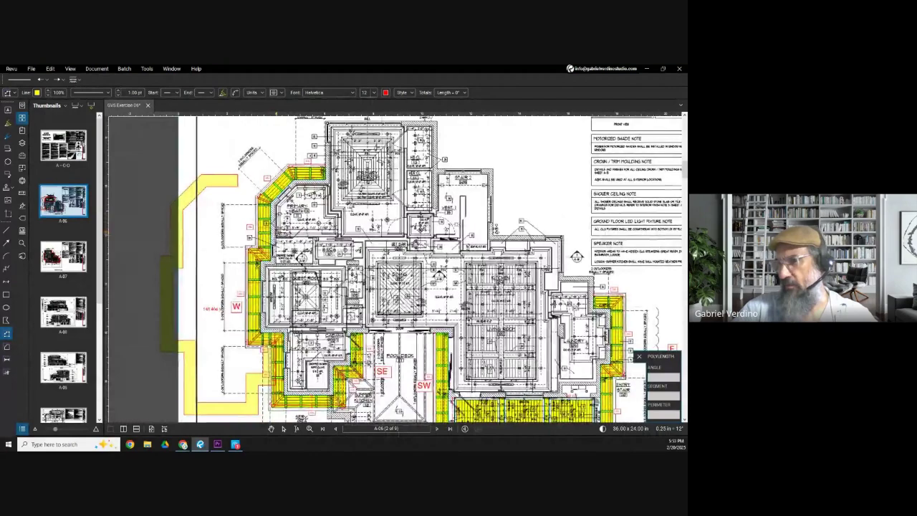
scroll(307, 166, "up", 4)
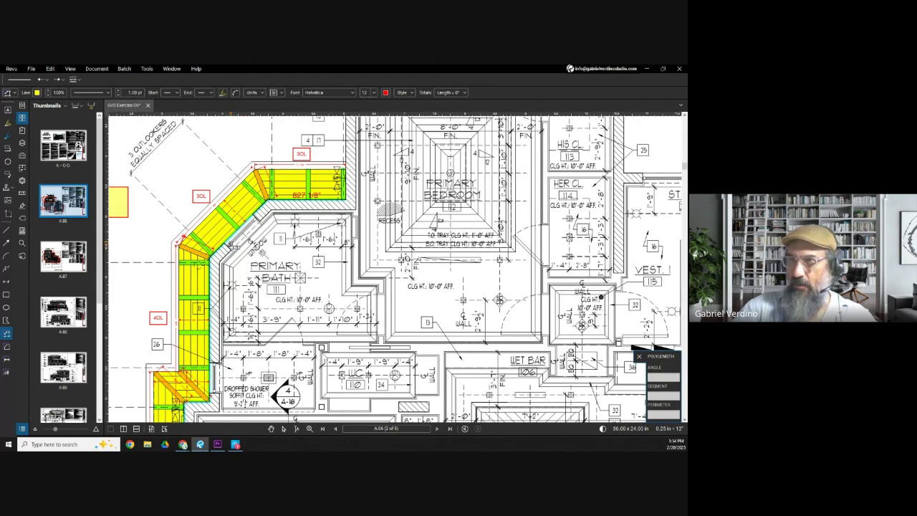
scroll(352, 170, "up", 2)
left_click(348, 167)
scroll(197, 170, "up", 2)
left_click(183, 173)
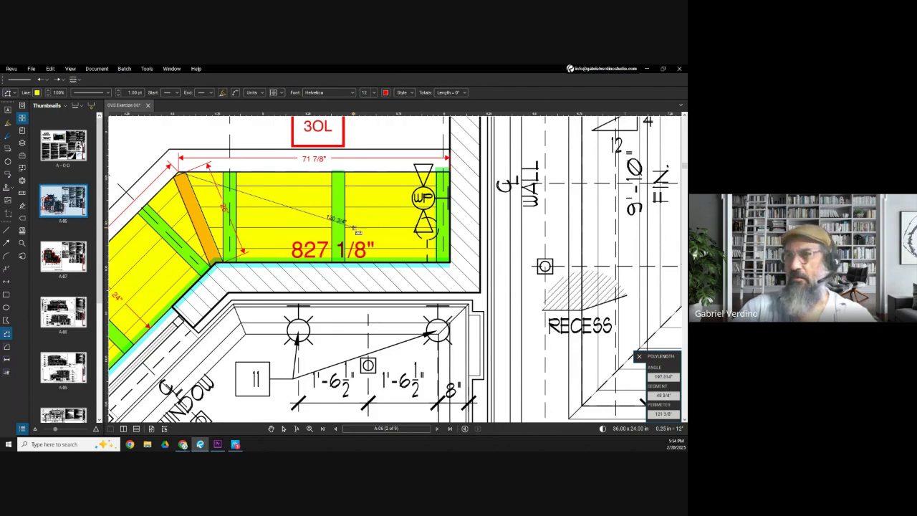
Continue the polylength around Primary Bath's angled soffit corners and along the west edge to the outer corner beside the dropped shower
scroll(396, 209, "down", 5)
scroll(213, 279, "up", 6)
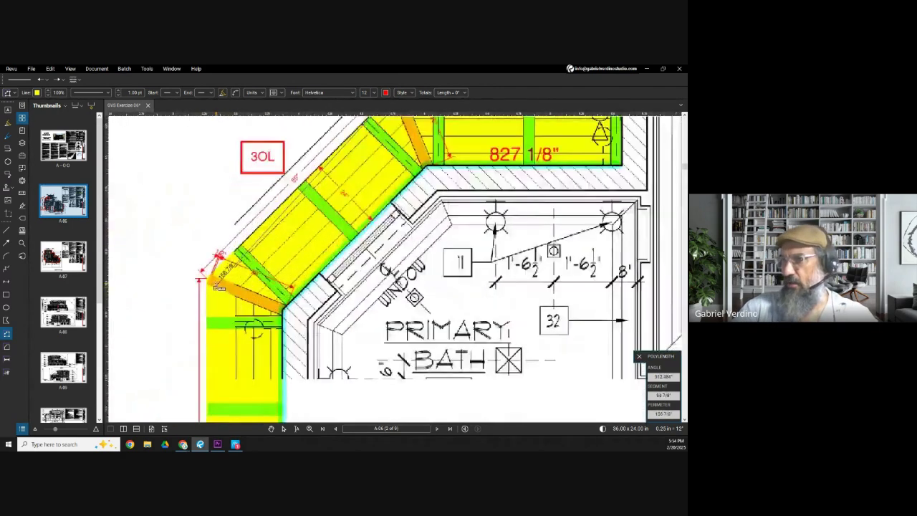
left_click(214, 279)
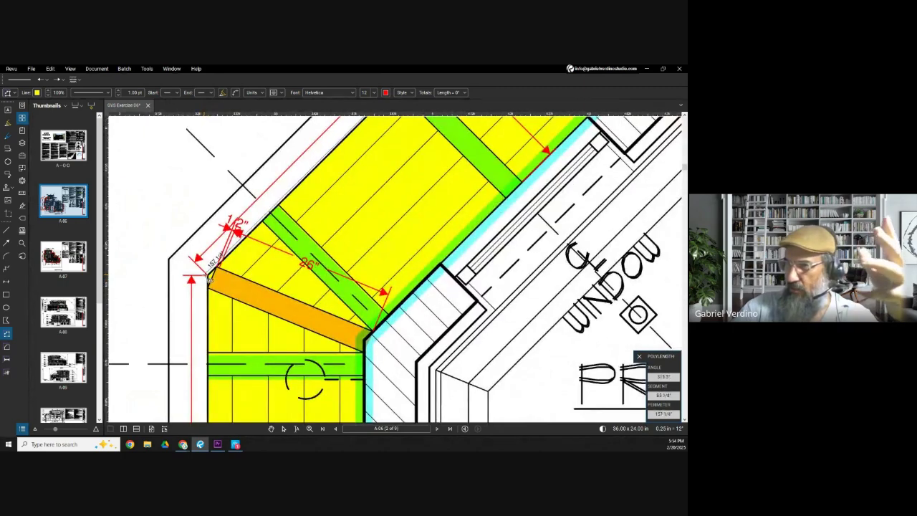
scroll(222, 258, "down", 5)
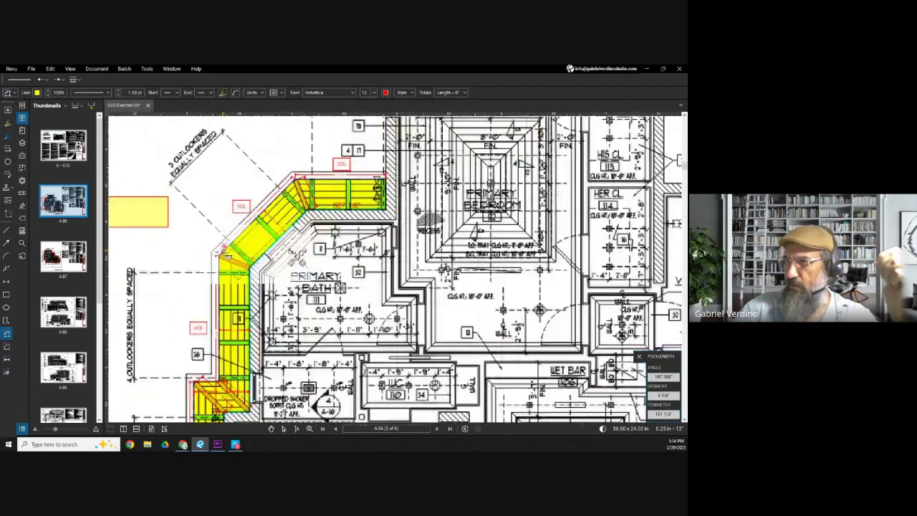
scroll(213, 344, "up", 4)
scroll(209, 348, "up", 2)
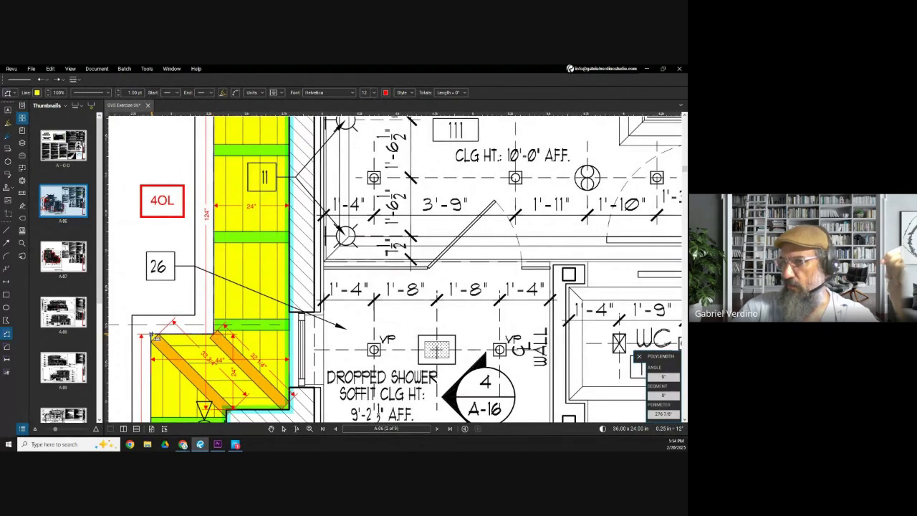
Extend the polylength down the west soffit edge and along the 2OL jog to the inner corner beside the cabana
scroll(154, 322, "down", 3)
scroll(140, 272, "up", 2)
scroll(208, 344, "up", 4)
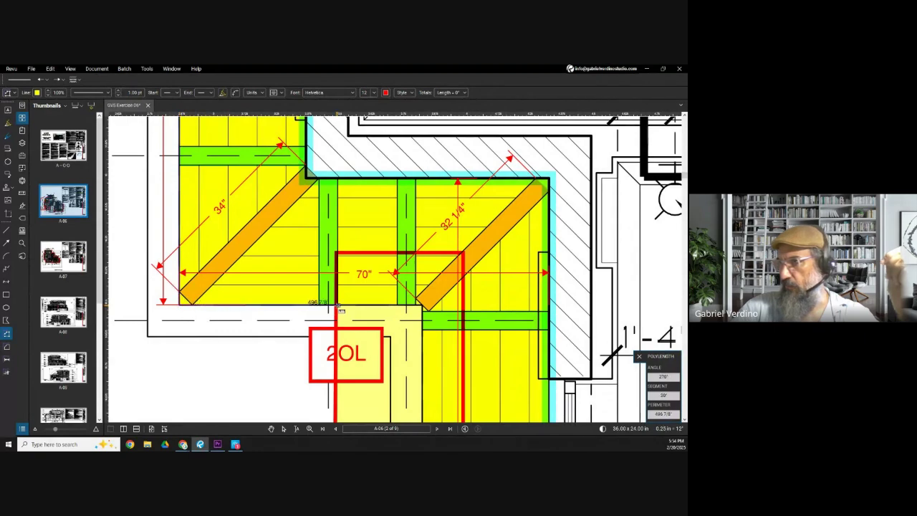
scroll(338, 308, "down", 3)
scroll(249, 219, "up", 1)
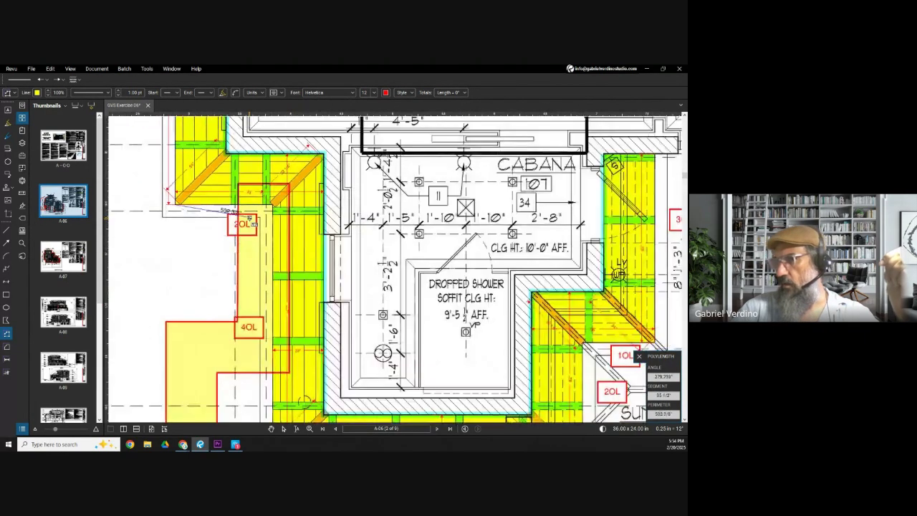
scroll(294, 225, "up", 2)
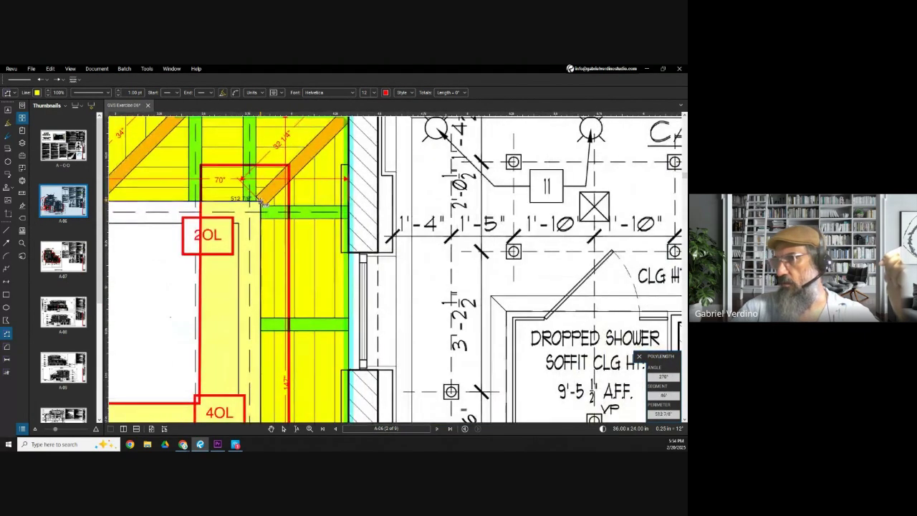
Carry the polylength down the cabana's west soffit edge and along the edge above the Service Area
scroll(265, 203, "down", 3)
scroll(261, 201, "down", 3)
scroll(243, 329, "up", 6)
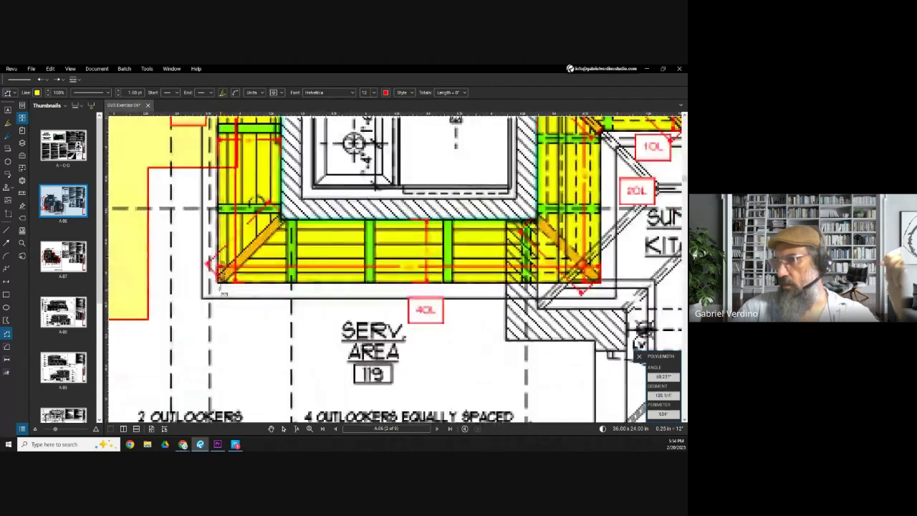
scroll(286, 287, "down", 3)
scroll(544, 364, "up", 2)
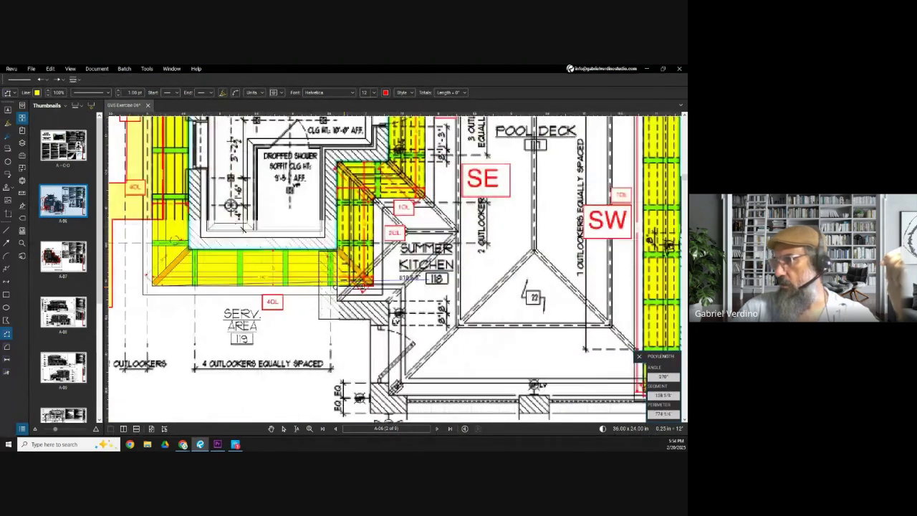
Trace the remaining soffit corners beside the Summer Kitchen and finish the polylength at the wall by the pool deck
scroll(301, 337, "up", 1)
scroll(322, 236, "down", 1)
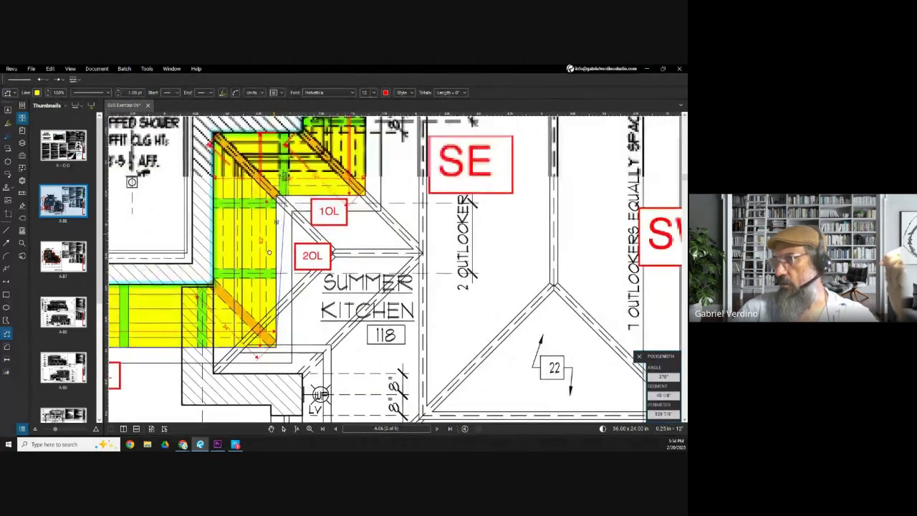
scroll(263, 260, "up", 3)
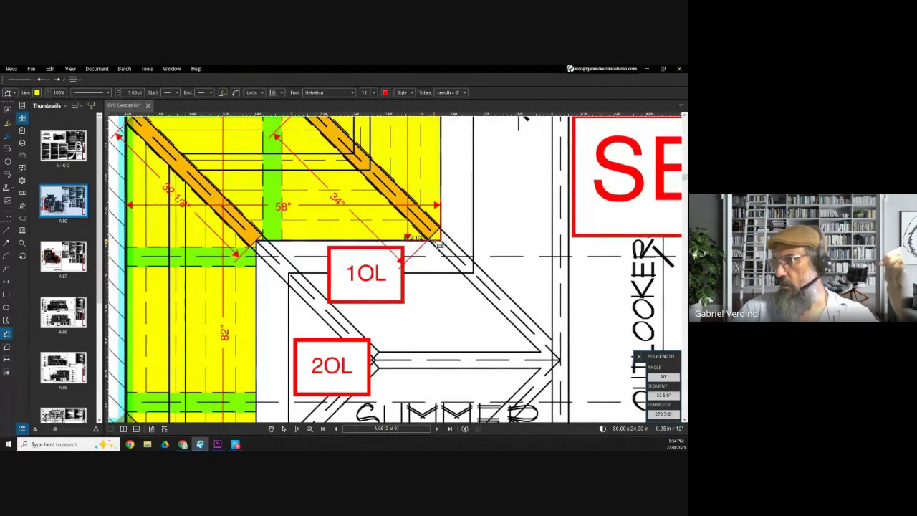
scroll(445, 245, "down", 3)
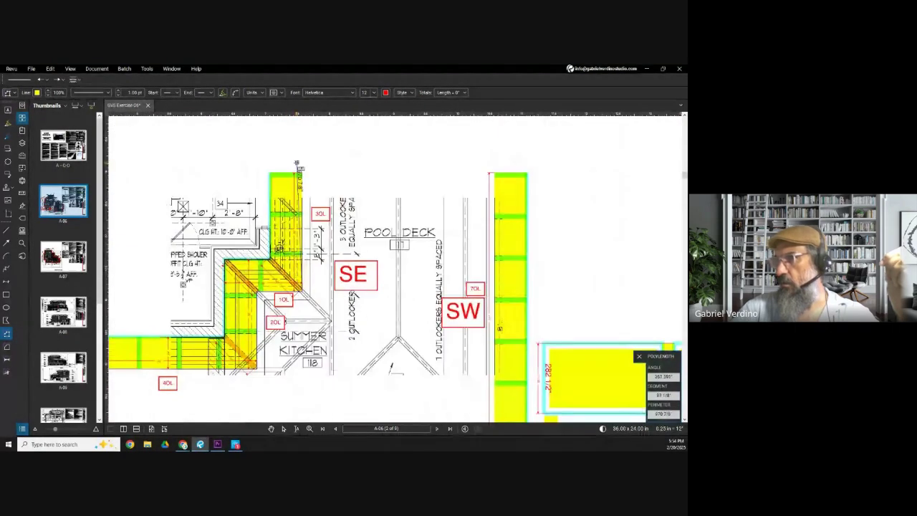
scroll(304, 174, "up", 4)
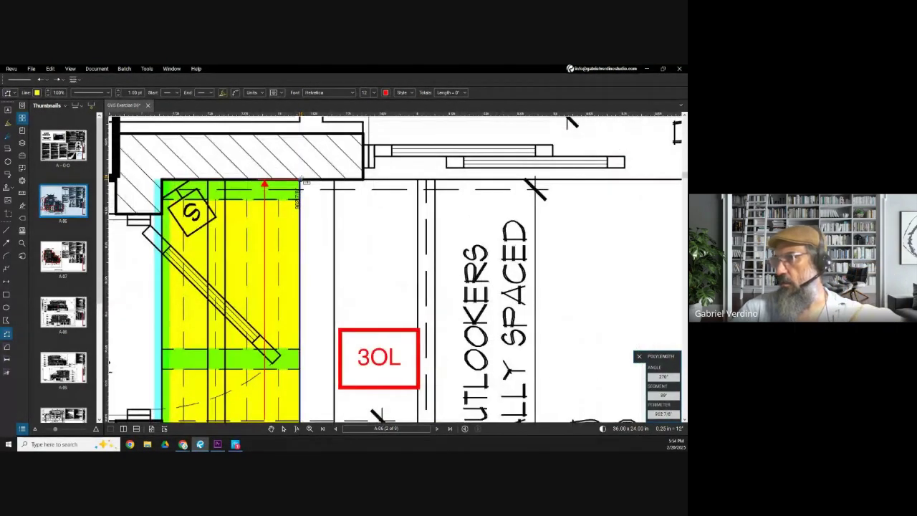
double_click(308, 182)
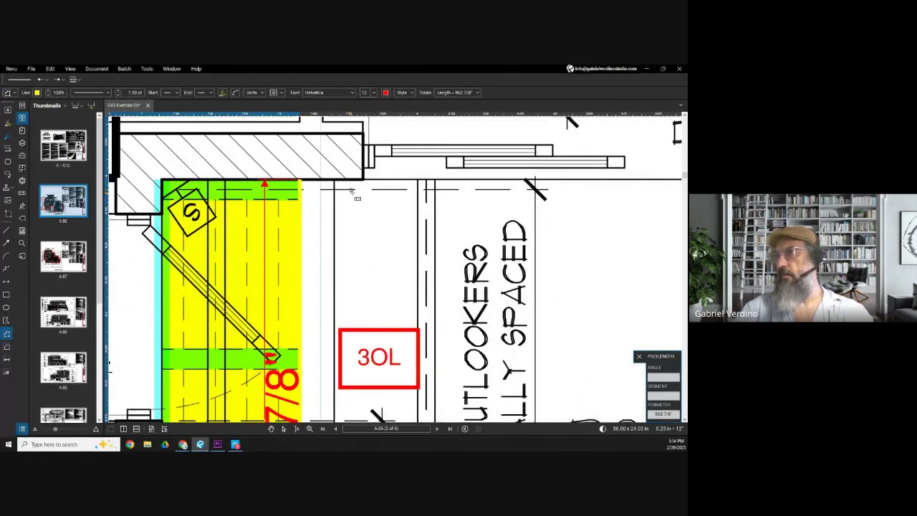
Move the finished polylength measurement off the soffit to the blank area west of the plan and deselect it
scroll(308, 183, "down", 5)
scroll(287, 297, "up", 2)
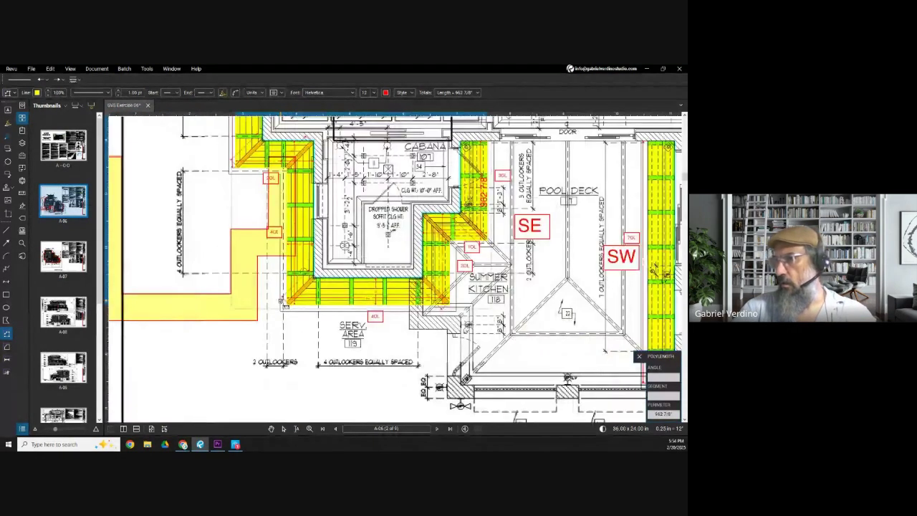
key("Escape")
scroll(287, 297, "up", 3)
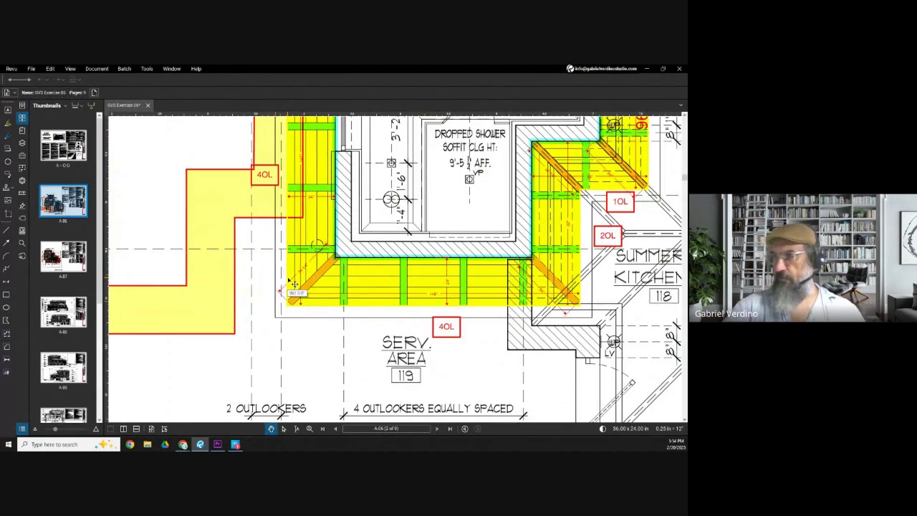
left_click(288, 243)
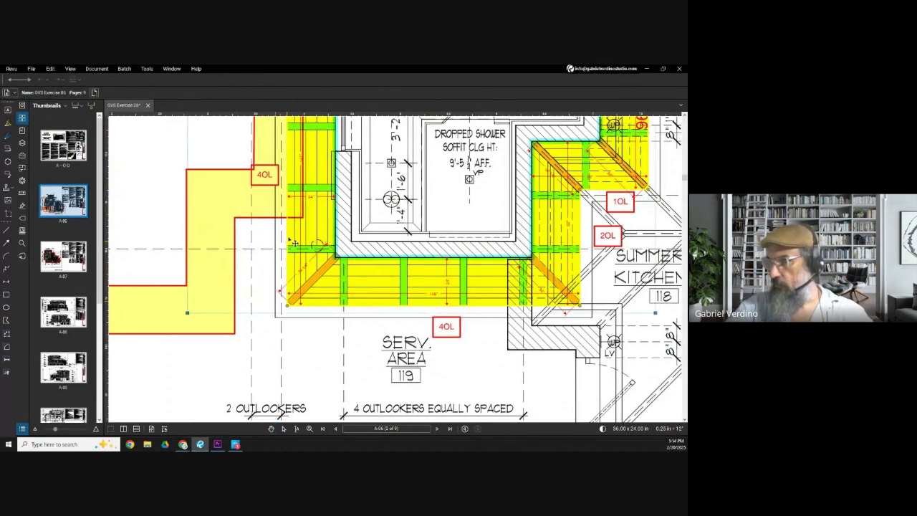
mouse_move(288, 243)
left_mouse_down()
mouse_move(267, 288)
mouse_move(217, 315)
mouse_move(236, 308)
mouse_move(253, 296)
mouse_move(201, 316)
mouse_move(136, 316)
mouse_move(126, 342)
mouse_move(123, 314)
left_mouse_up()
scroll(252, 295, "down", 4)
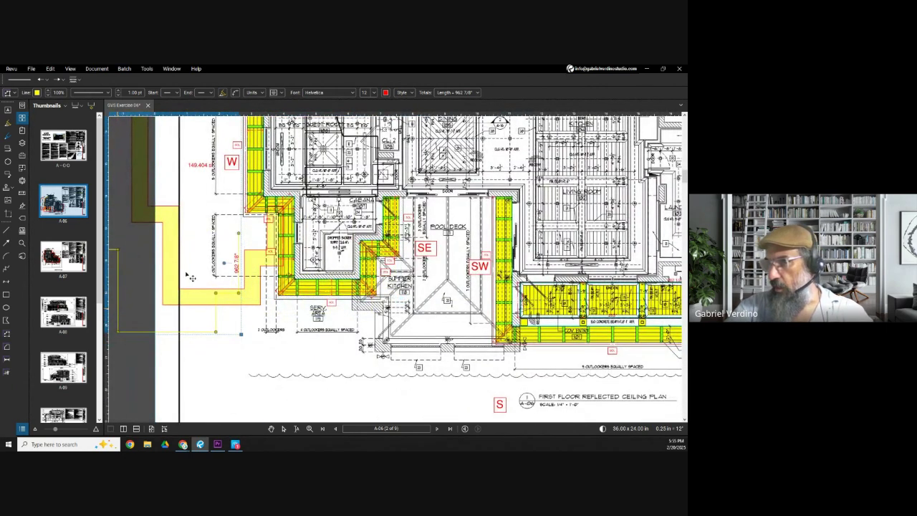
scroll(233, 266, "up", 3)
scroll(244, 266, "down", 5)
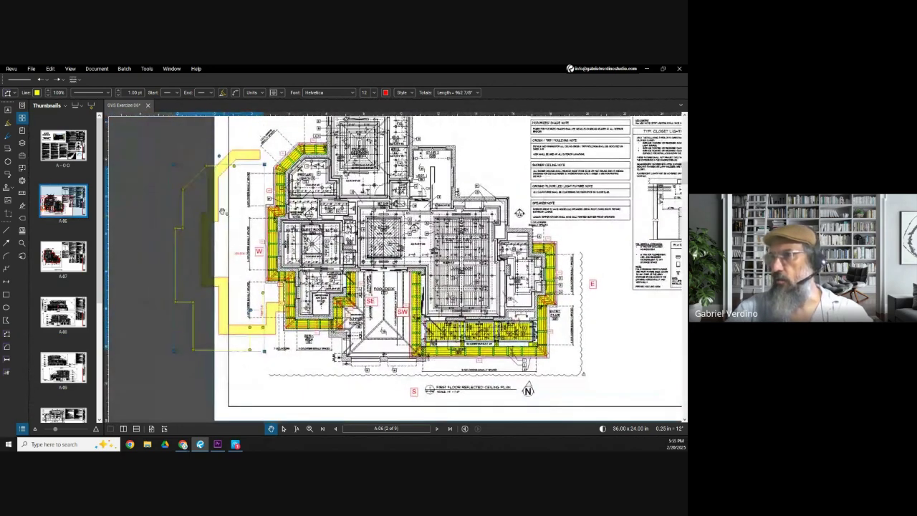
left_click(246, 270)
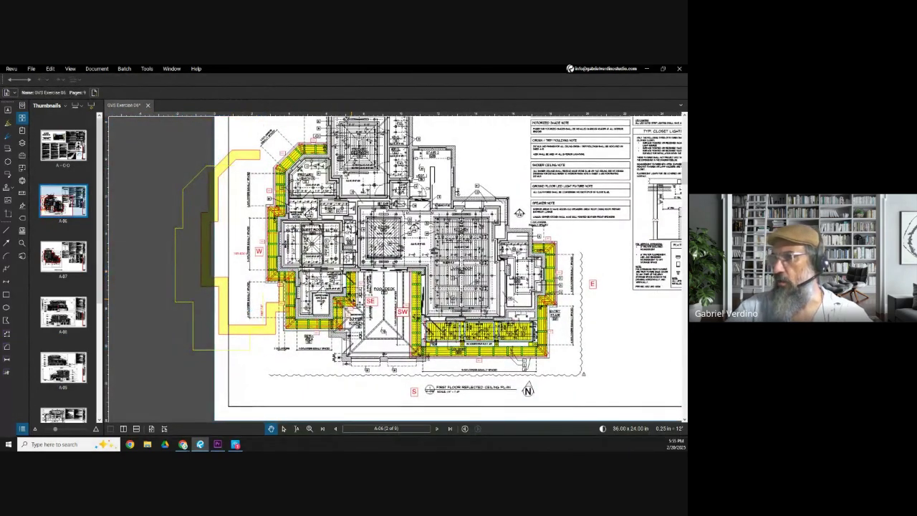
Switch to the estimate spreadsheet and enter CLADDING as millwork type and AZEK as manufacturer in row 31
left_click(648, 70)
left_click(68, 363)
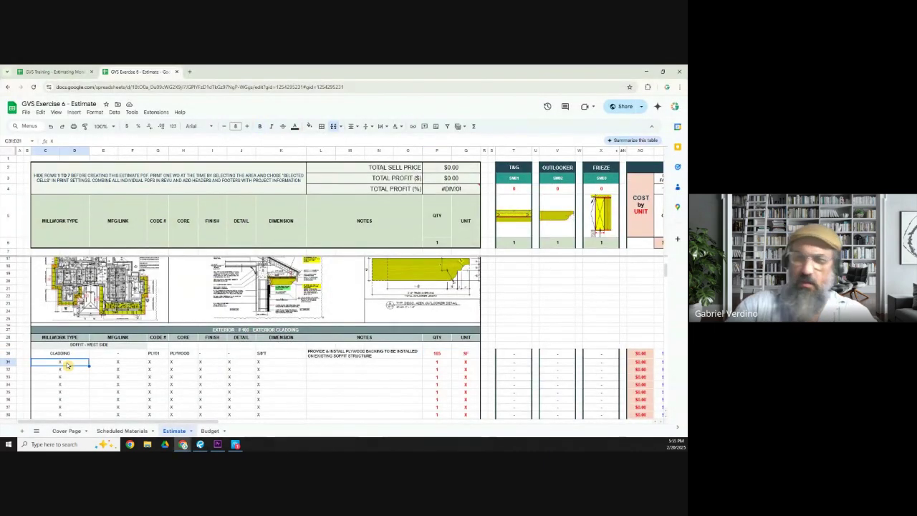
type("CLADDING")
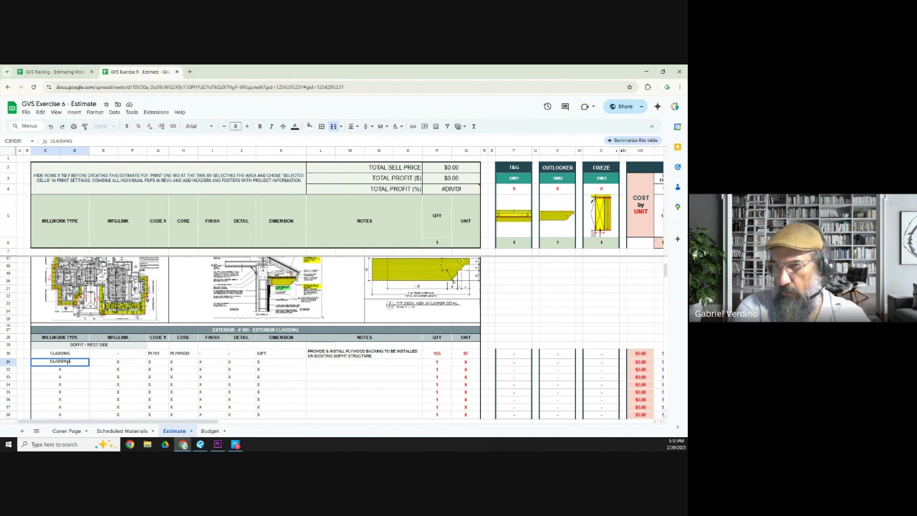
key("Tab")
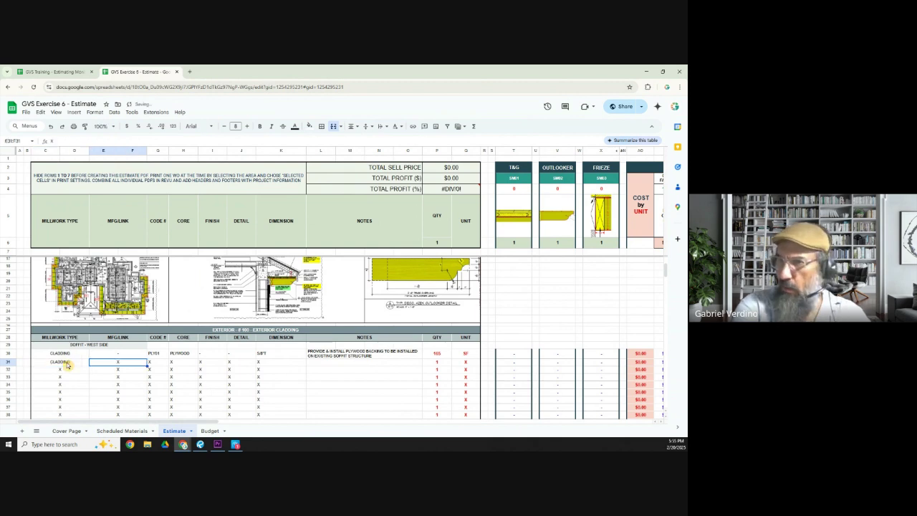
type("AZE")
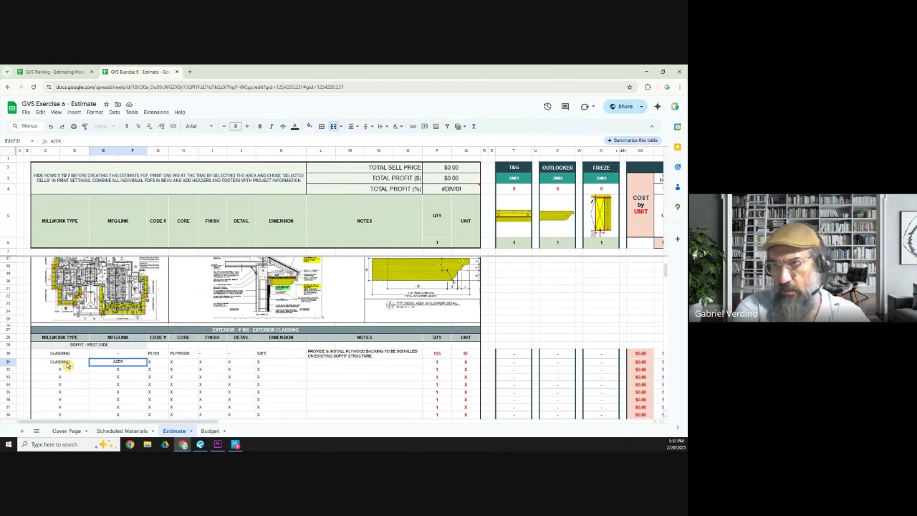
type("K")
key("Tab")
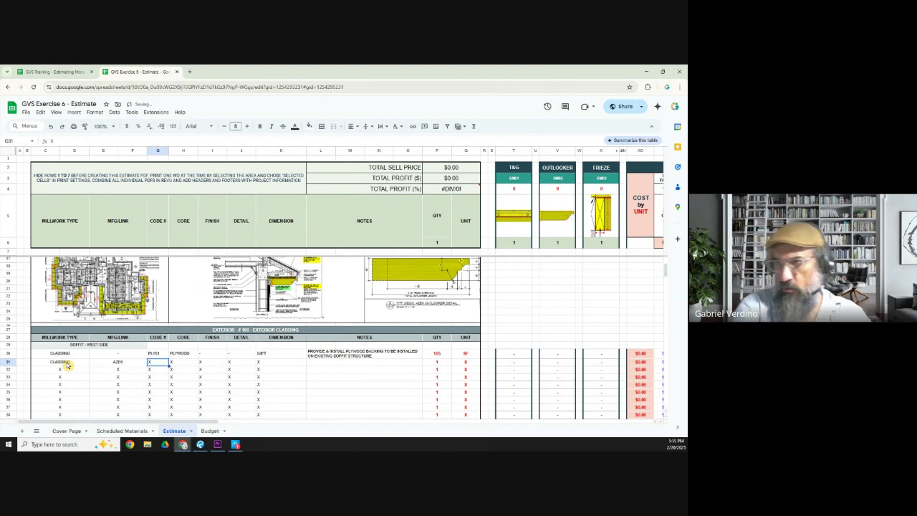
Check the Scheduled Materials sheet for a matching category, and set the AZEK cladding row's code to SM01 on the Estimate sheet
left_click(113, 432)
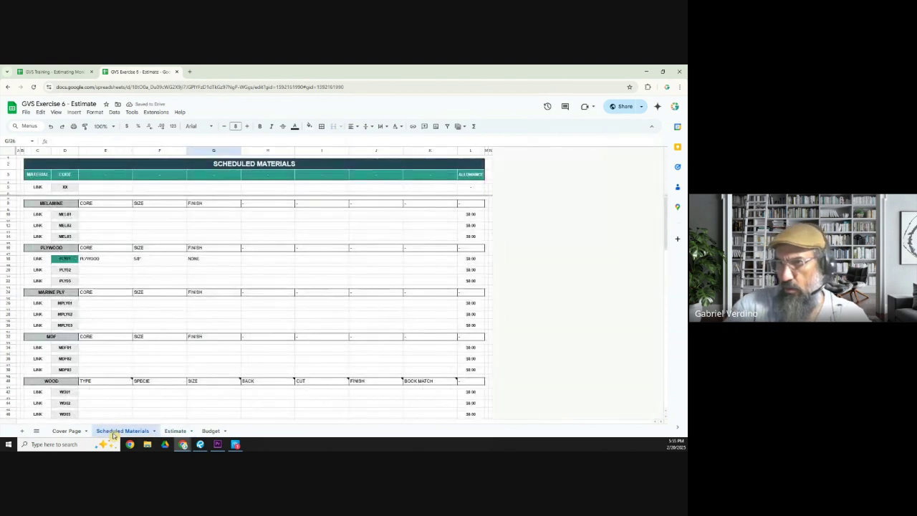
scroll(123, 342, "down", 15)
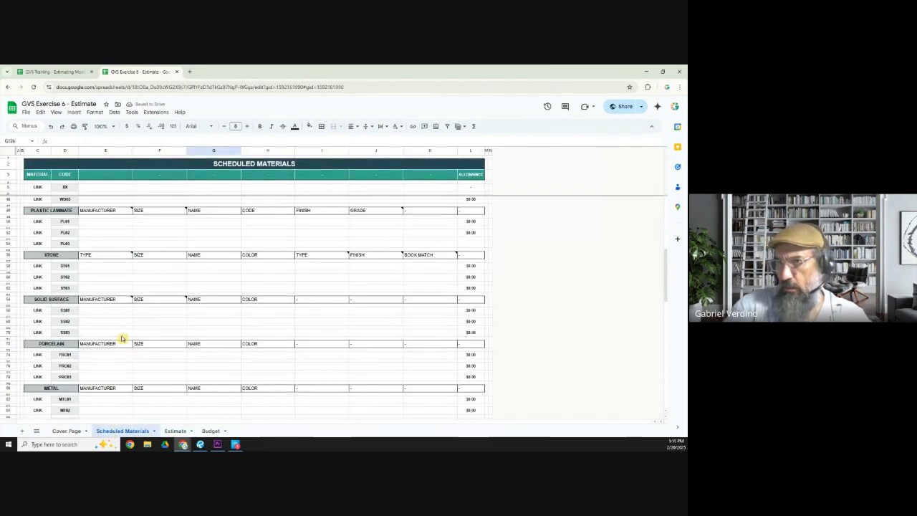
left_click(174, 430)
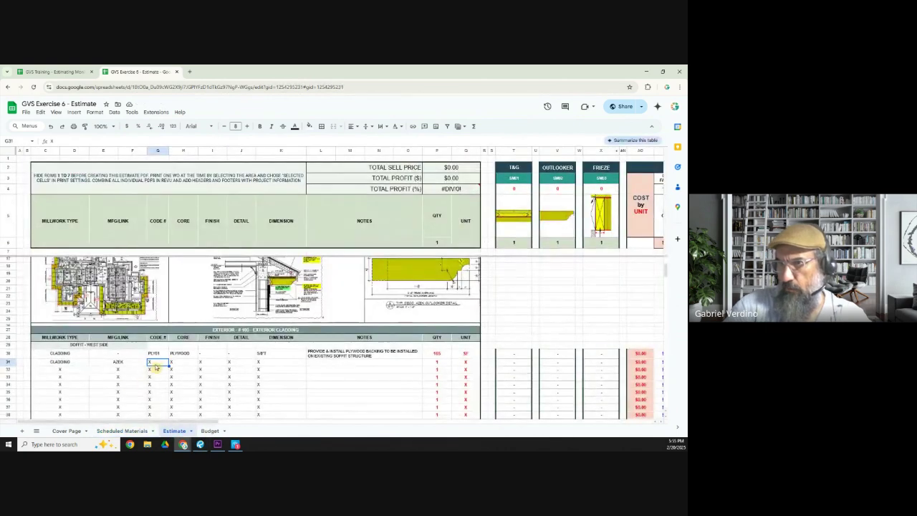
type("SM")
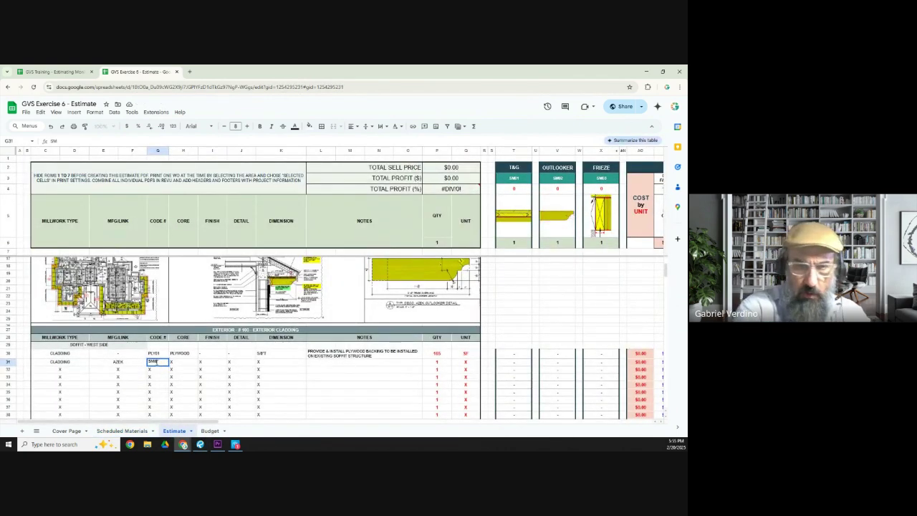
type("01")
key("Tab")
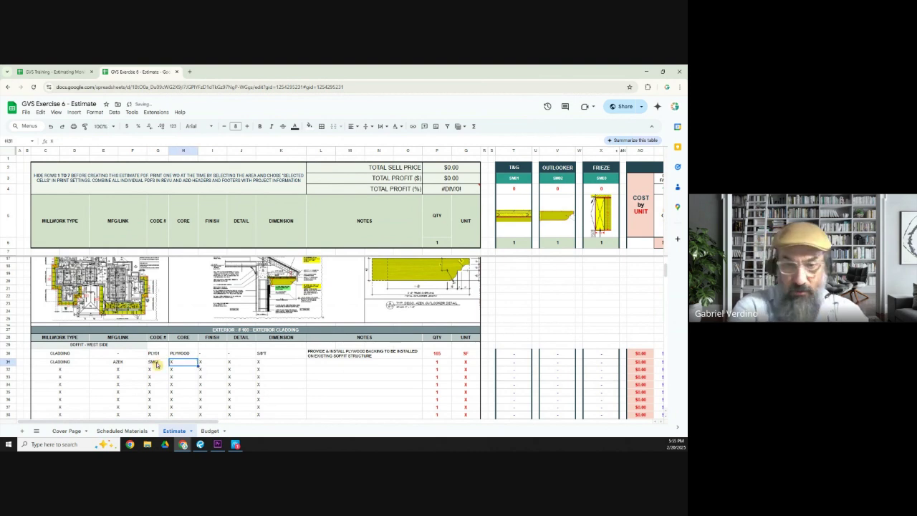
Enter dashes for the core, finish and detail of the AZEK cladding in row 31
key("BackSpace")
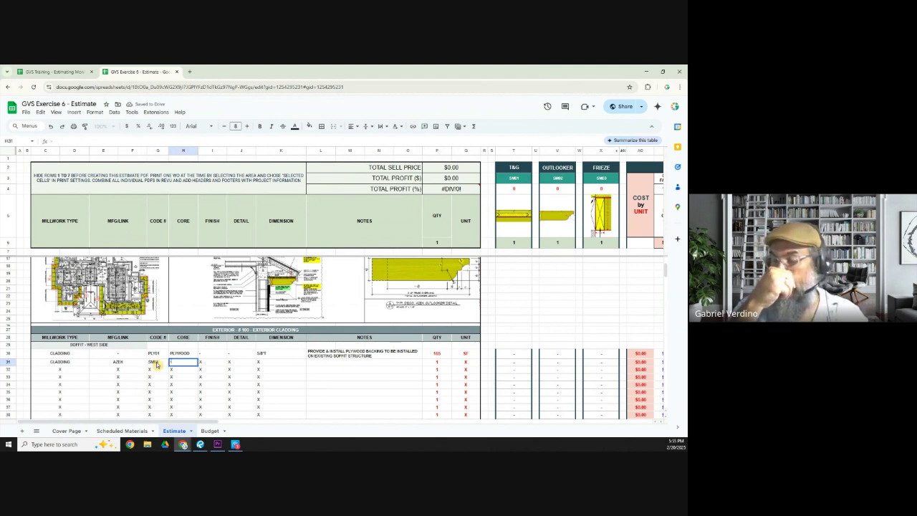
type("-")
key("Tab")
type("-")
key("Tab")
type("-")
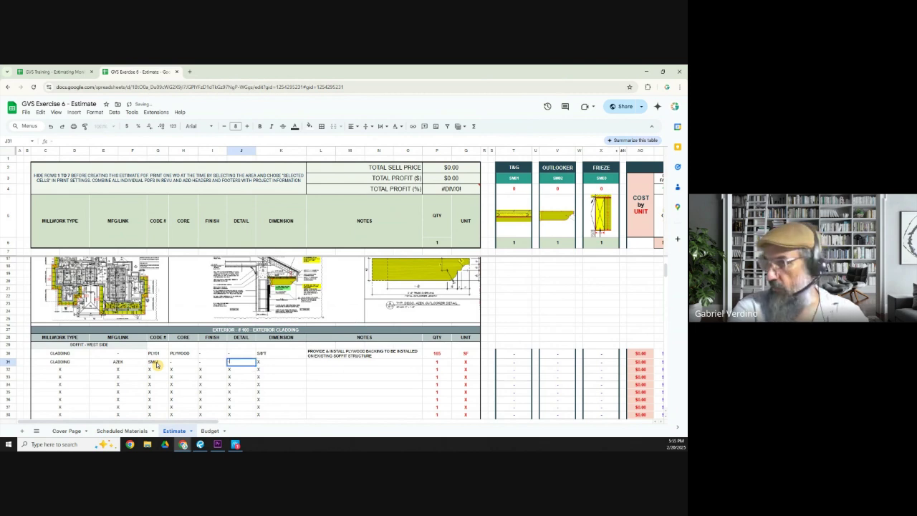
key("Tab")
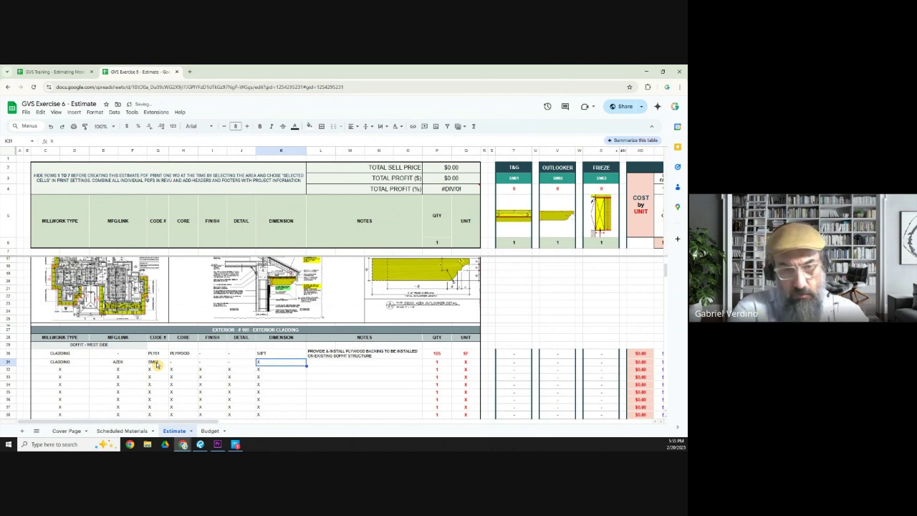
Set the dimension of the AZEK cladding in row 31 to 1" x 6" (NOM)
type("1")
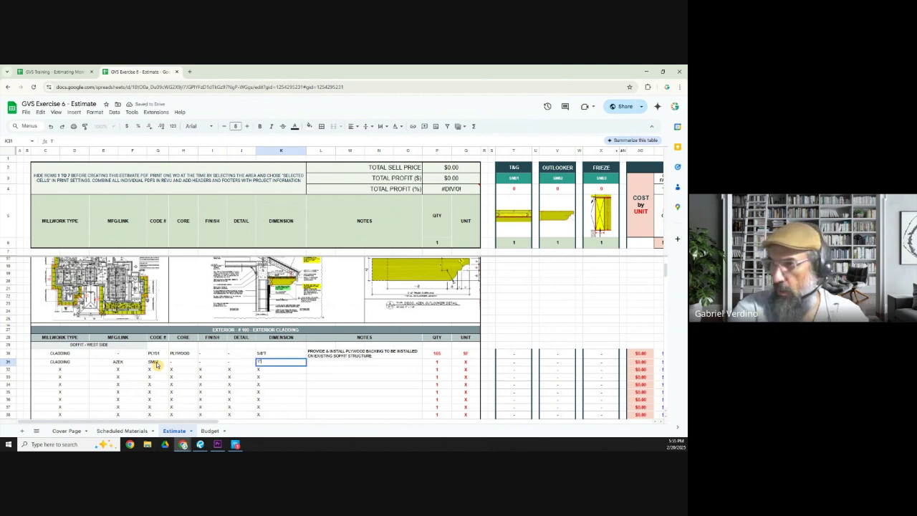
type("\" x 6")
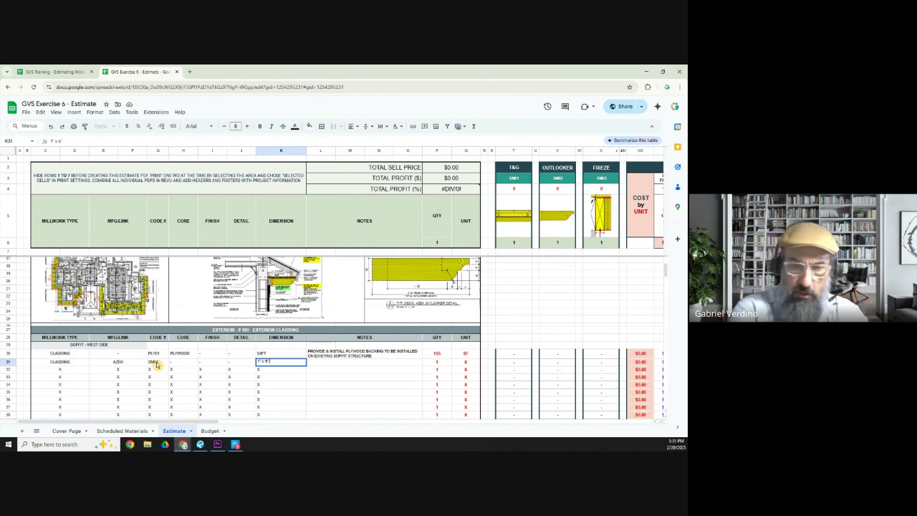
type("\" (N")
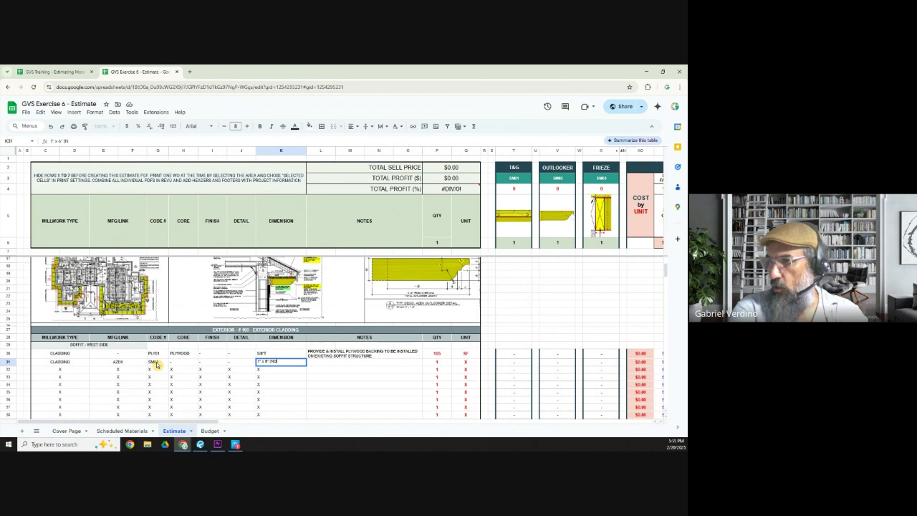
type("OM")
key("Tab")
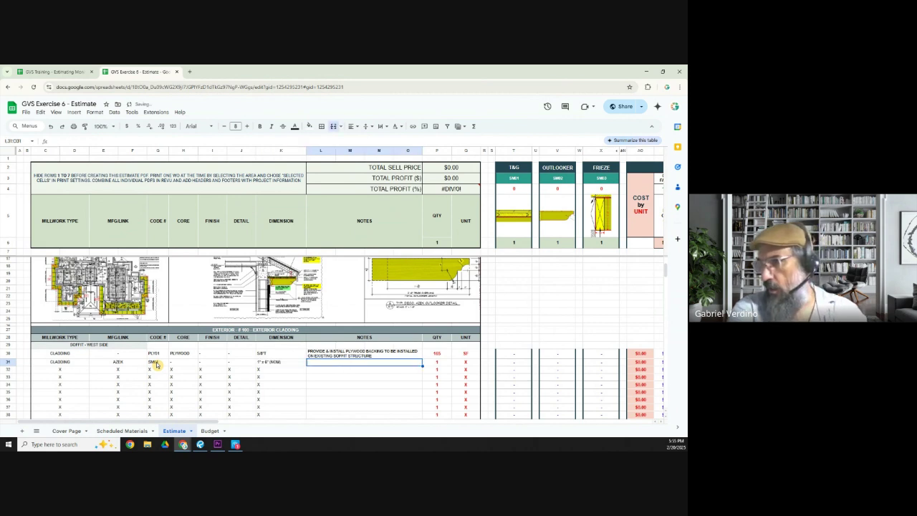
Enter the AZEK row's note "PROVIDE & INSTALL T&G AZEK PLANKS WITH NICKLE JOINT ON PLYWOOD BACKING (QTY=5 ROWS)"
type("PROVIDE ")
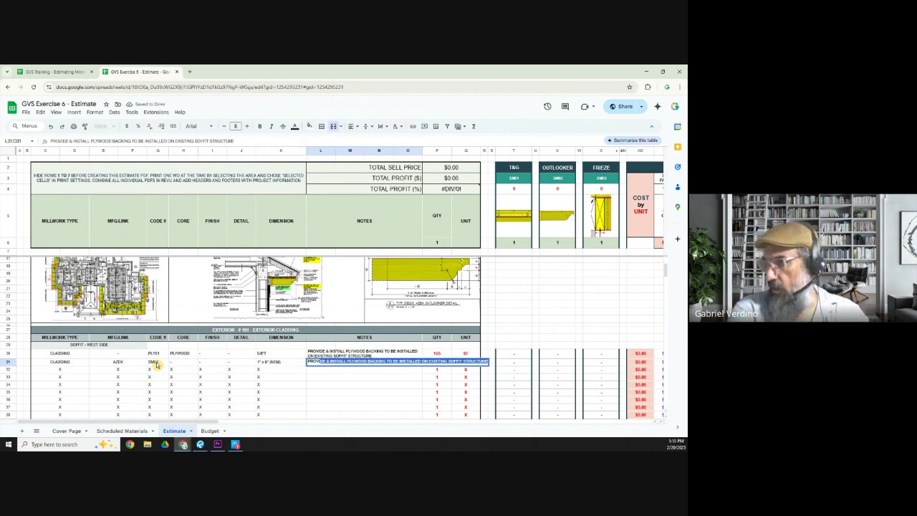
type("& INSTALL ")
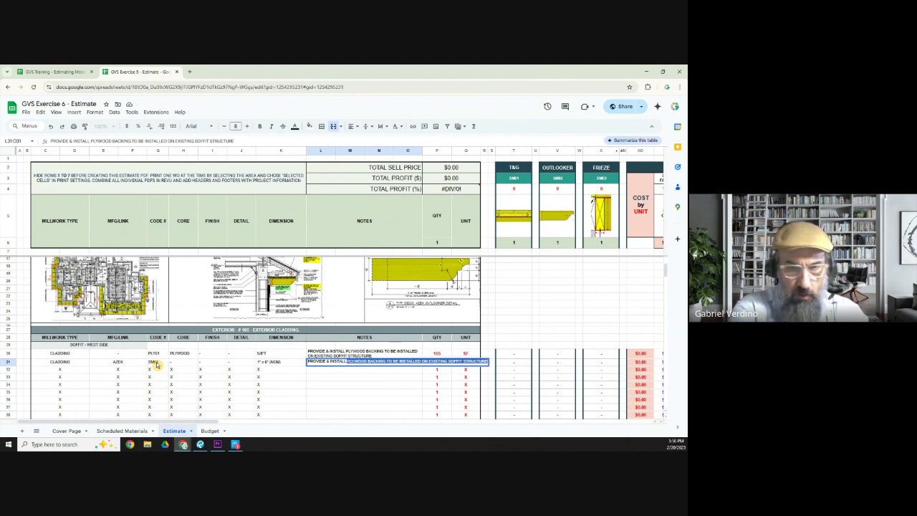
type("T")
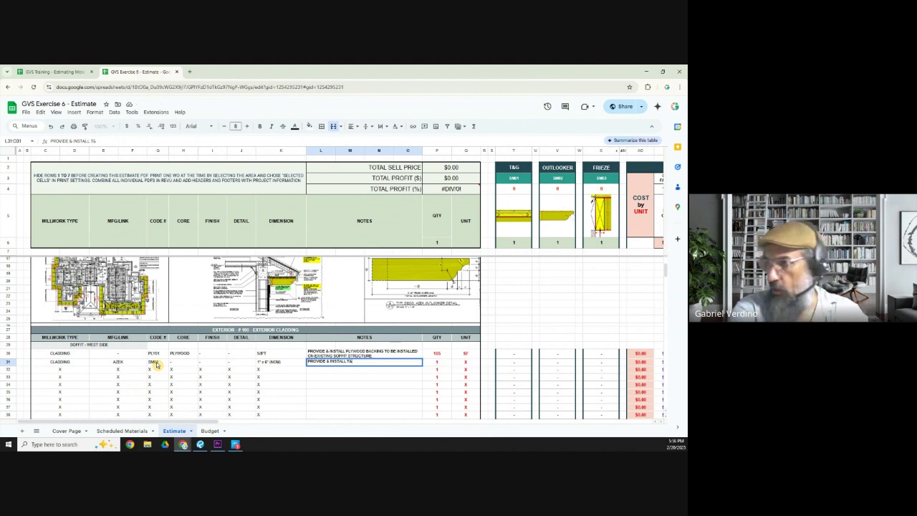
type("&G AZEK PLANKS")
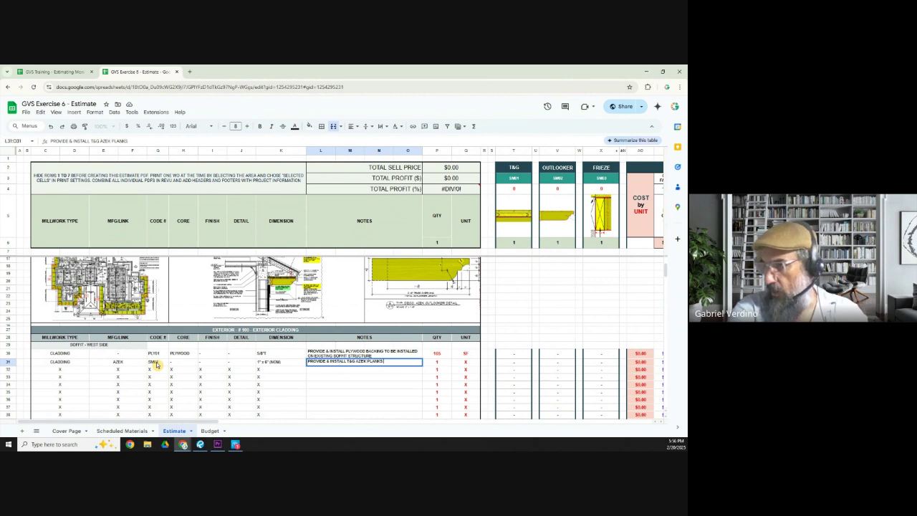
type(" WITH NK")
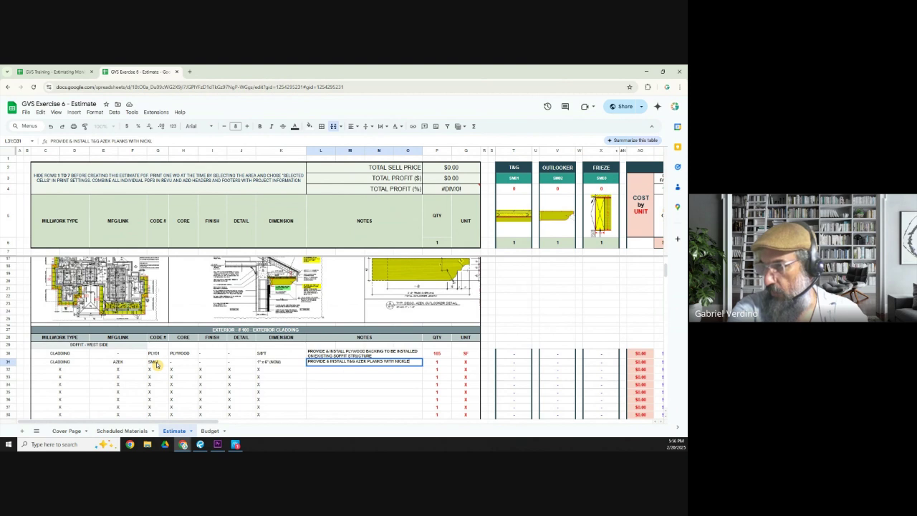
type("CKLE JOINT ONPLYWOOD BACKING.")
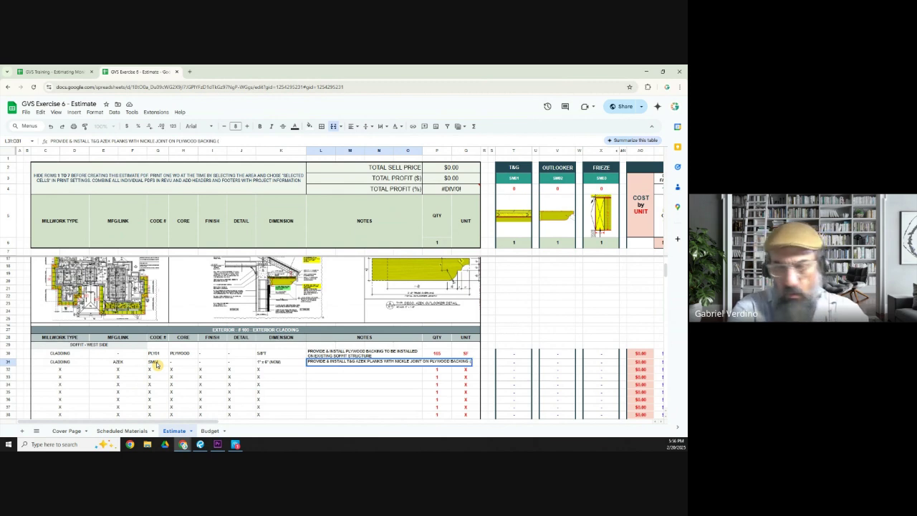
type("G (QTY")
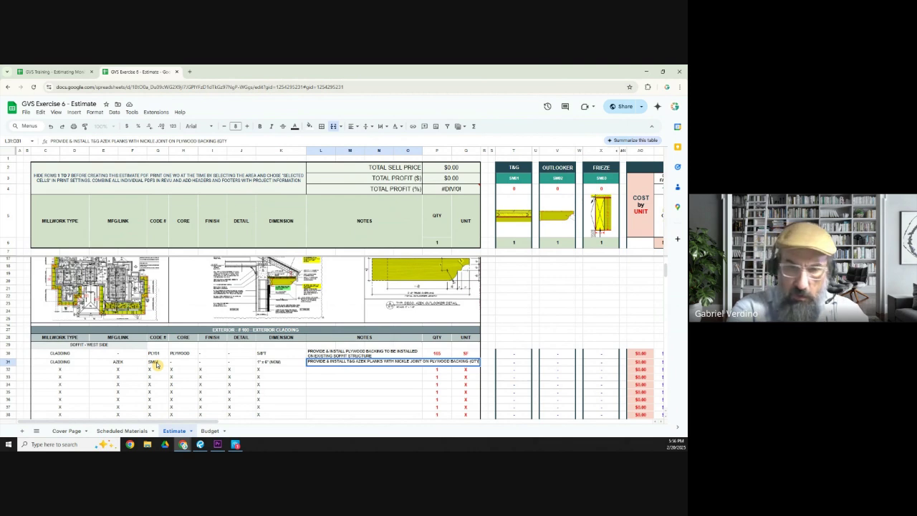
type("=5 ROWS")
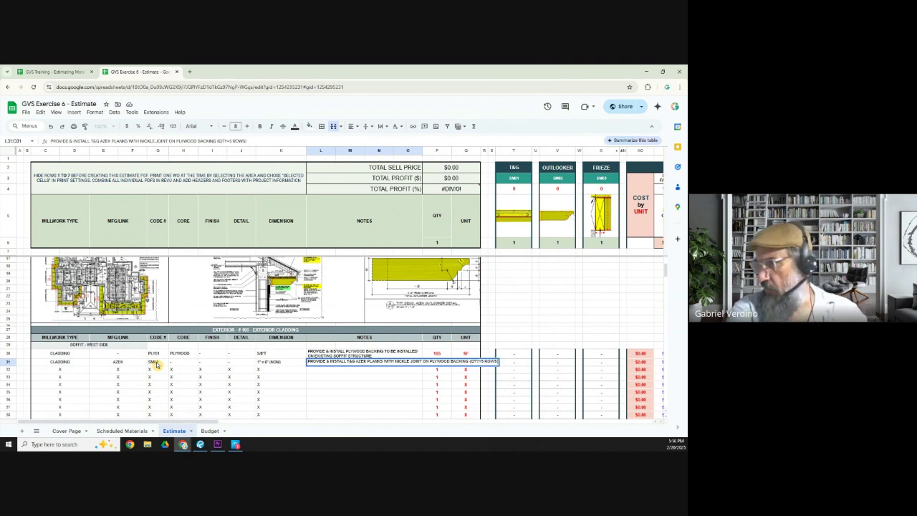
key("Tab")
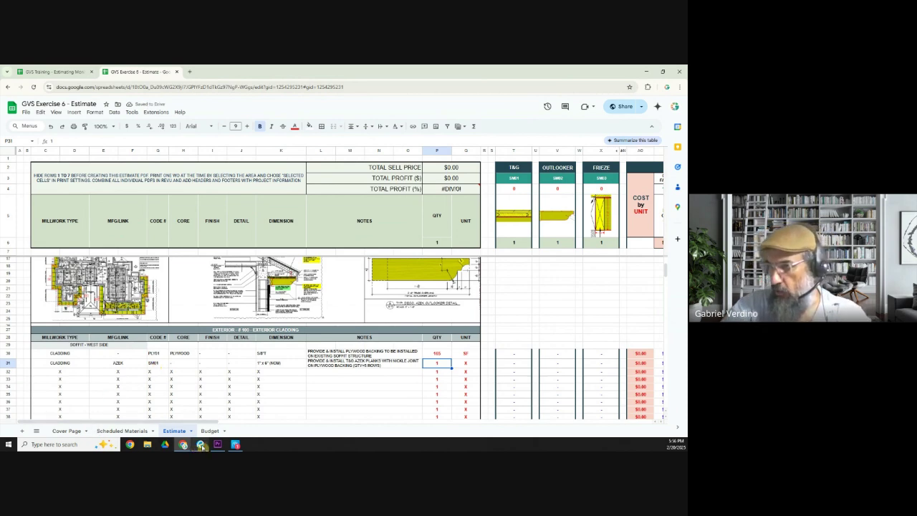
Switch to Bluebeam Revu, read the west soffit's polylength measurement beside the plan, and return to the estimate spreadsheet
mouse_move(201, 445)
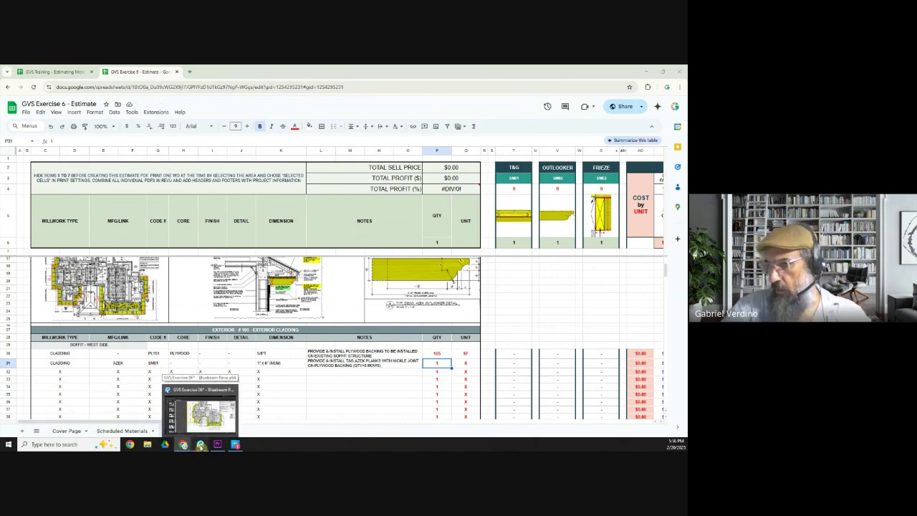
left_click(201, 408)
scroll(256, 306, "up", 4)
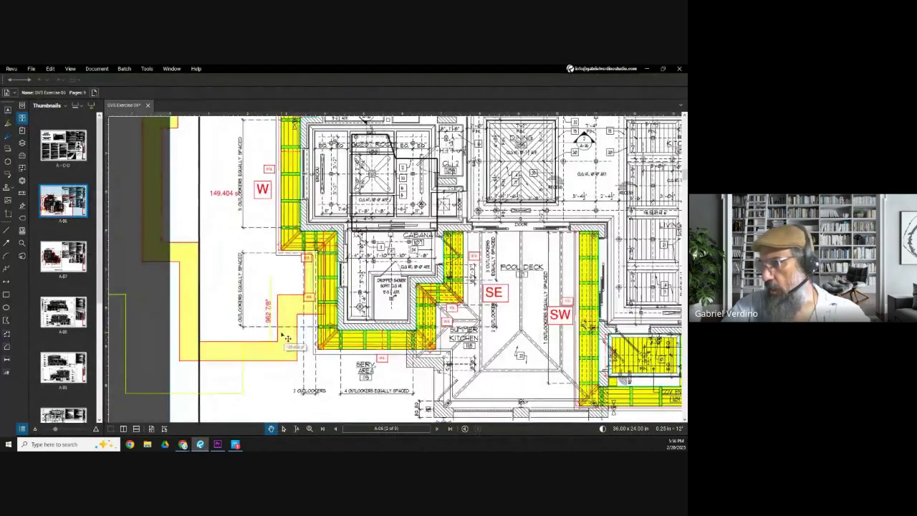
scroll(277, 330, "up", 2)
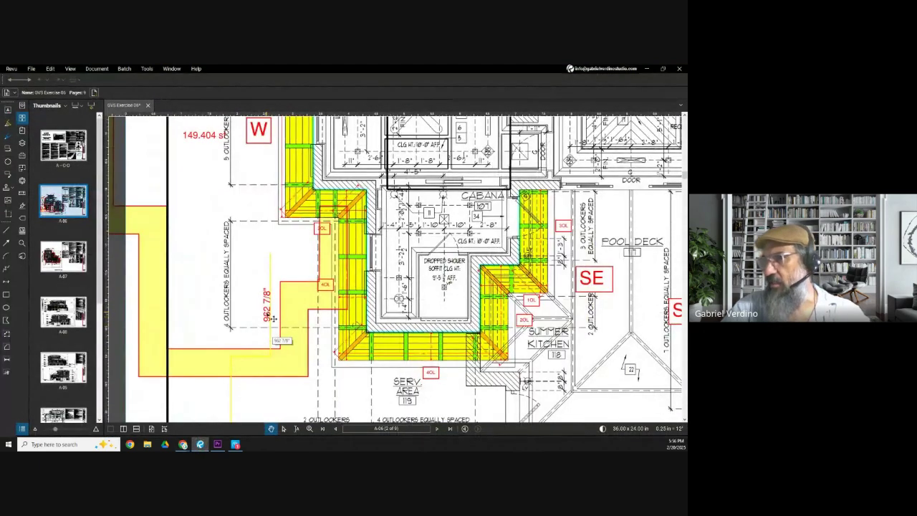
left_click(646, 70)
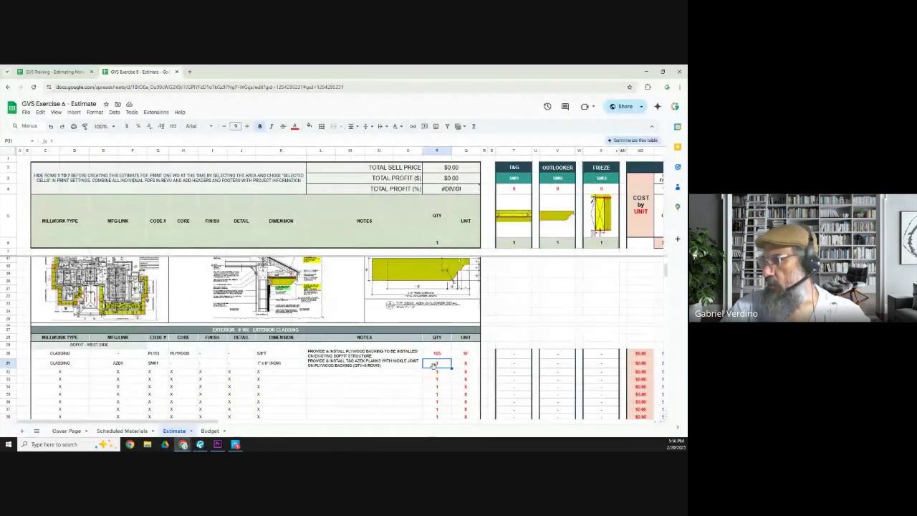
Set the AZEK row's quantity to =ROUNDUP(((963/12)*1.1)*5) and its unit to LF
type("=963")
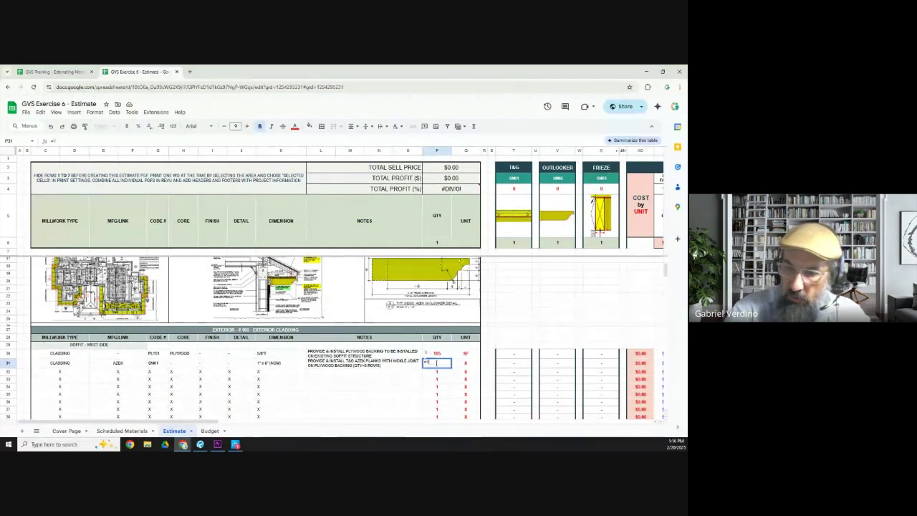
type("/12")
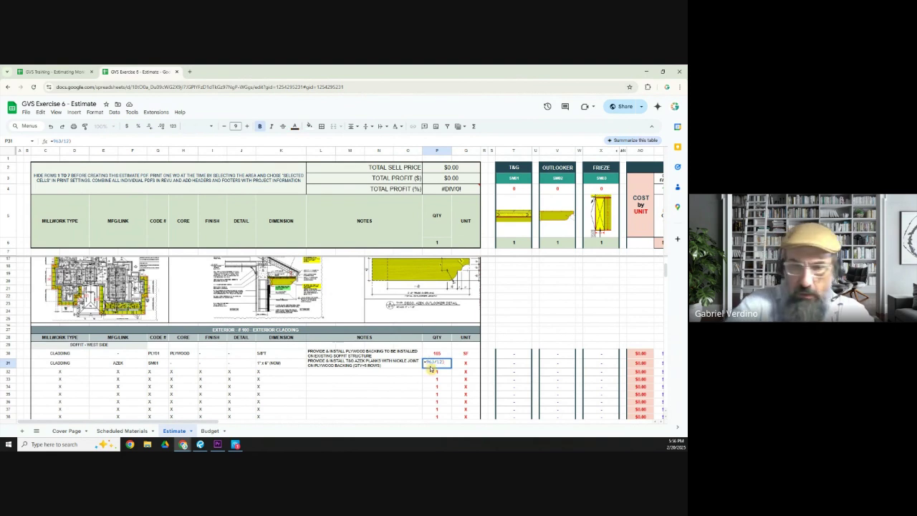
type("(")
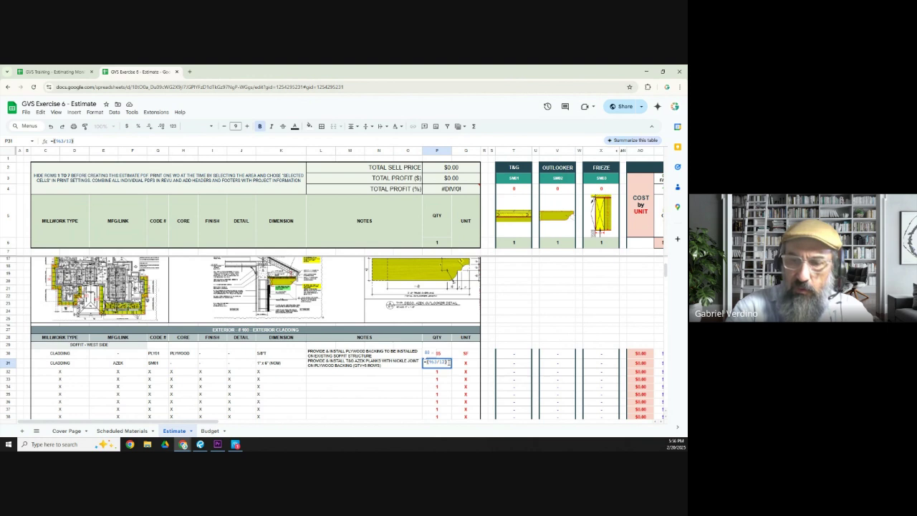
type("*")
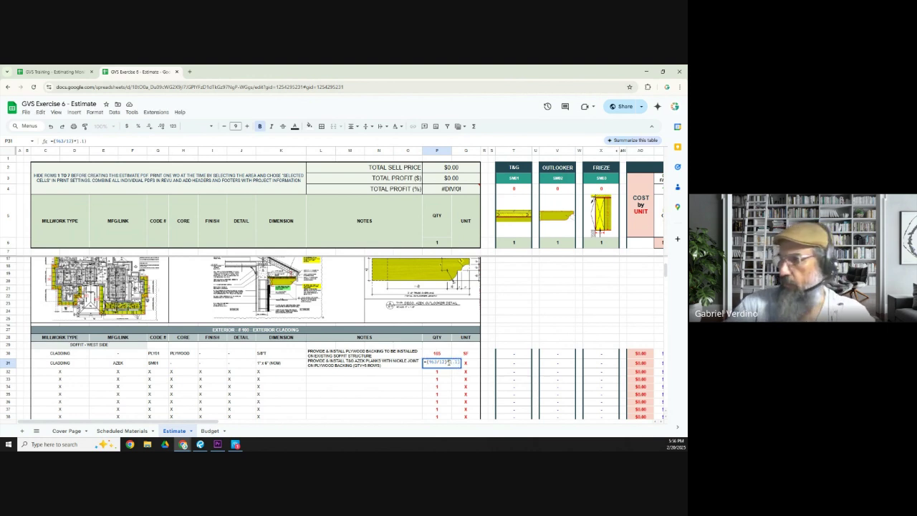
type("(")
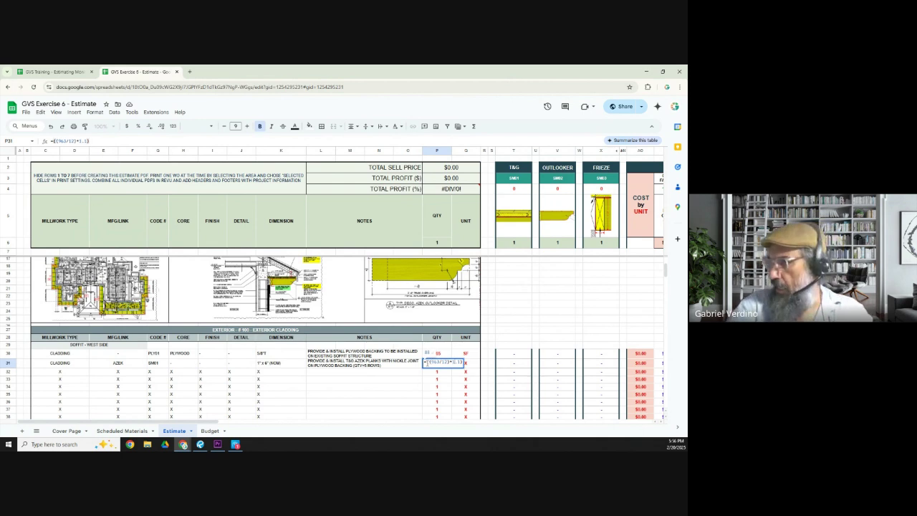
type("*")
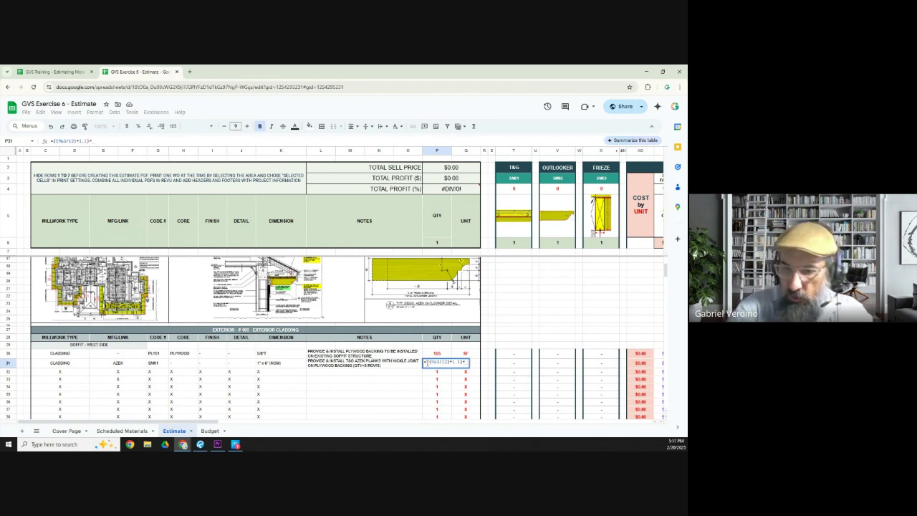
type("5)")
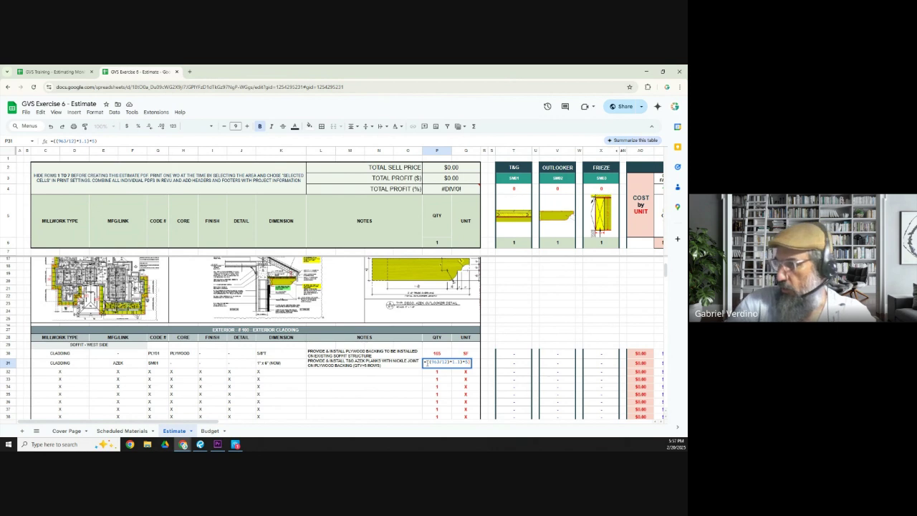
type("(")
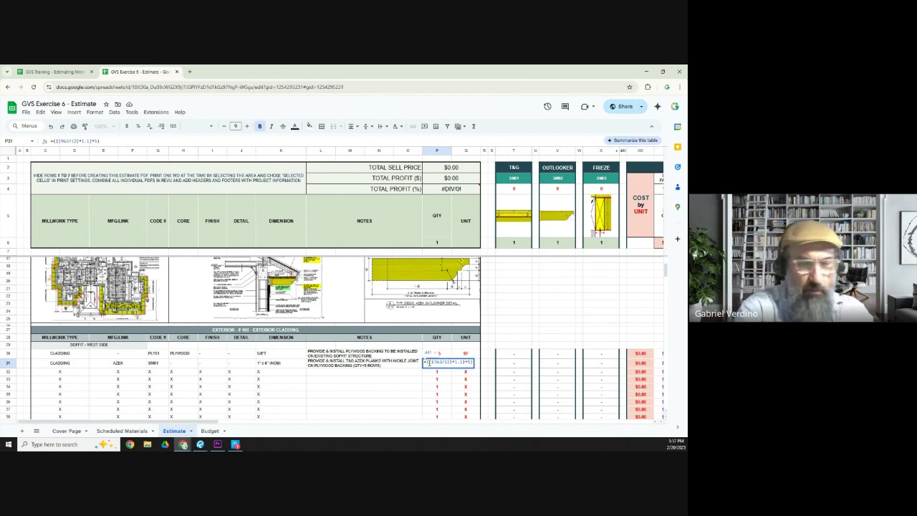
type("ROUNDUP")
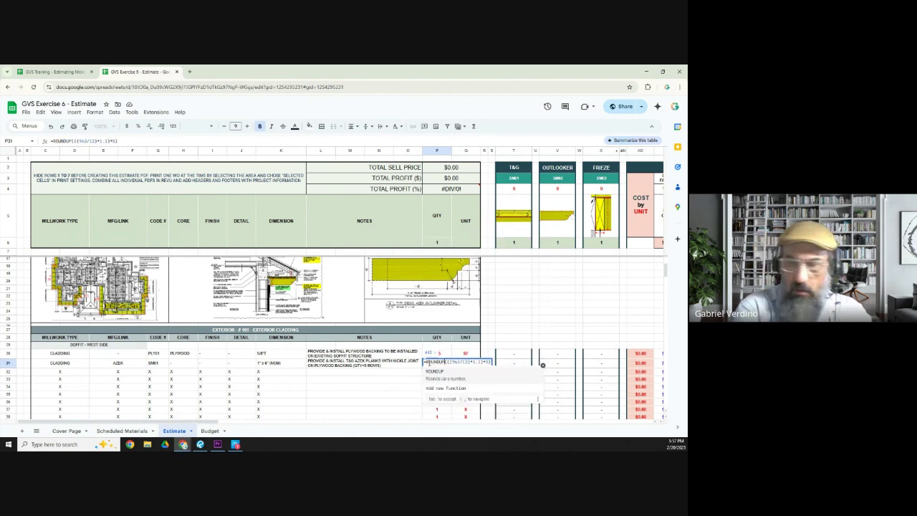
key("Tab")
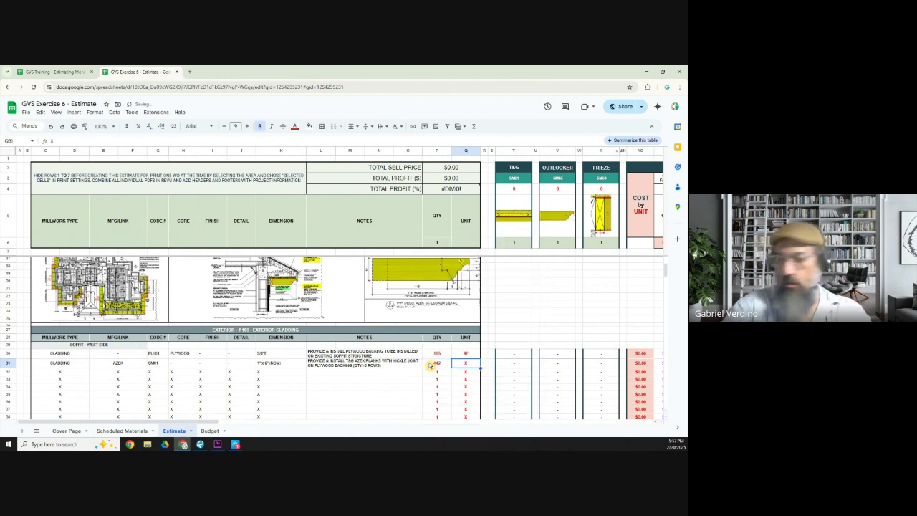
type("LF")
key("Tab")
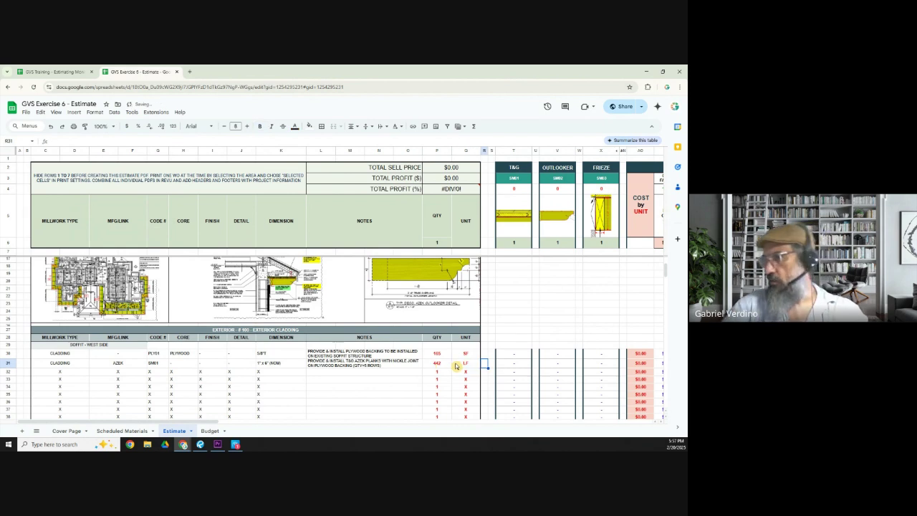
Copy the T&G column's quantity formula from row 6 into the AZEK cladding row 31 and check the column's total formula
left_click(443, 364)
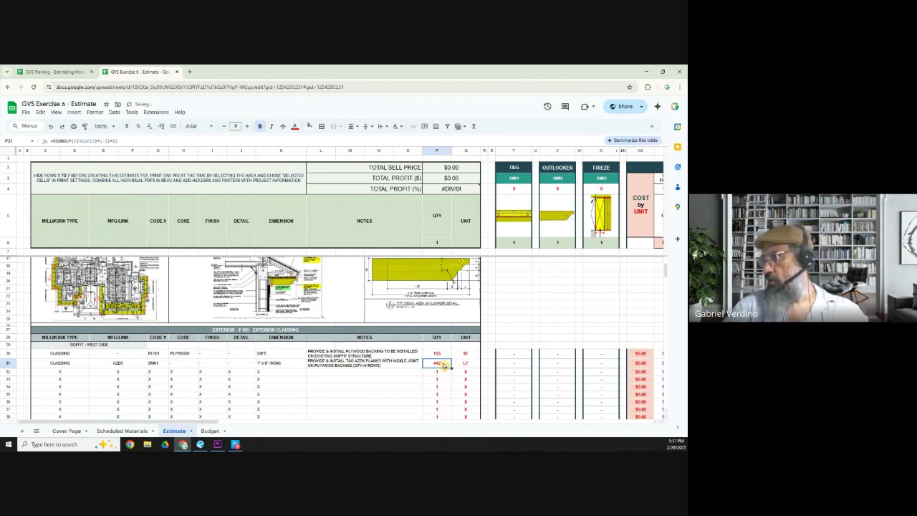
left_click(513, 244)
key("ctrl+c")
left_click(513, 363)
key("ctrl+v")
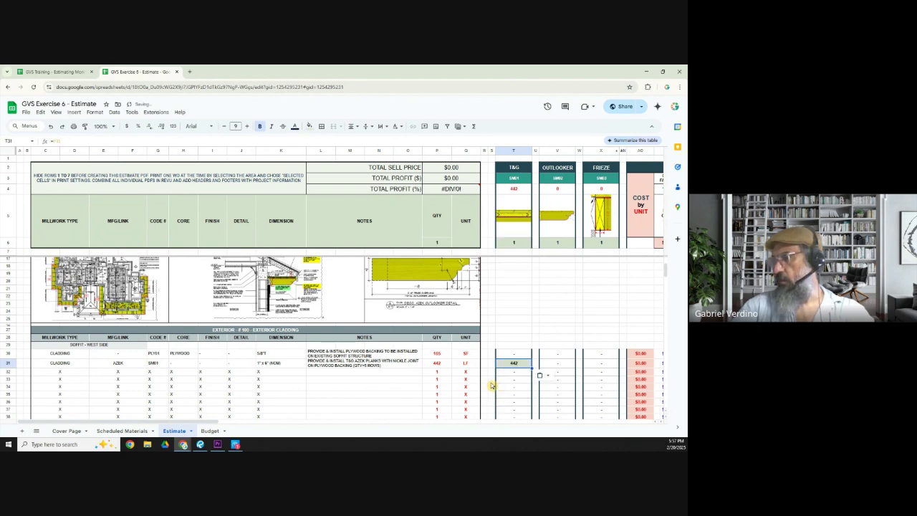
left_click(516, 189)
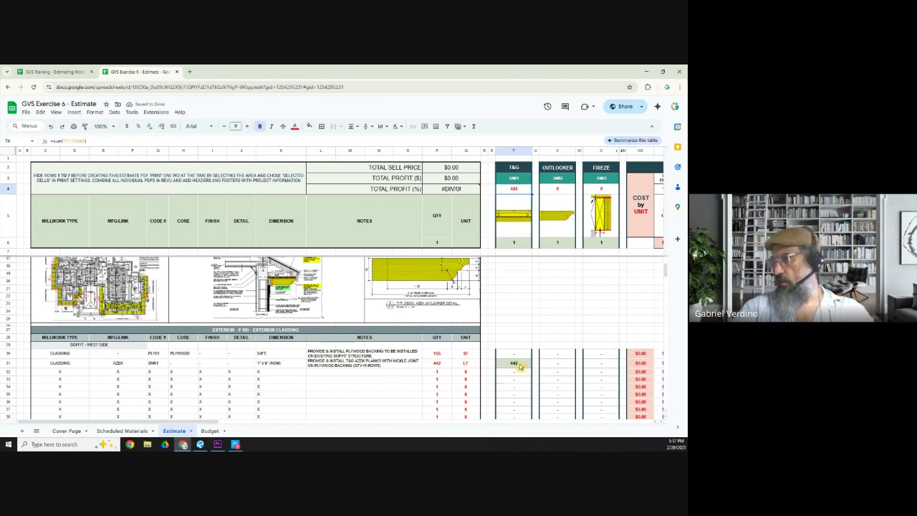
left_click(374, 365)
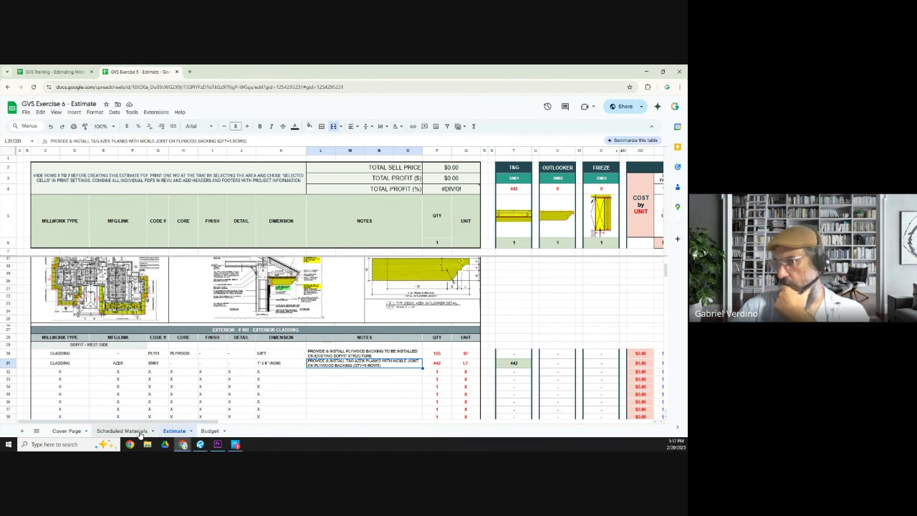
Start row 32 with the millwork type CLADDING and the manufacturer AZEK
left_click(65, 373)
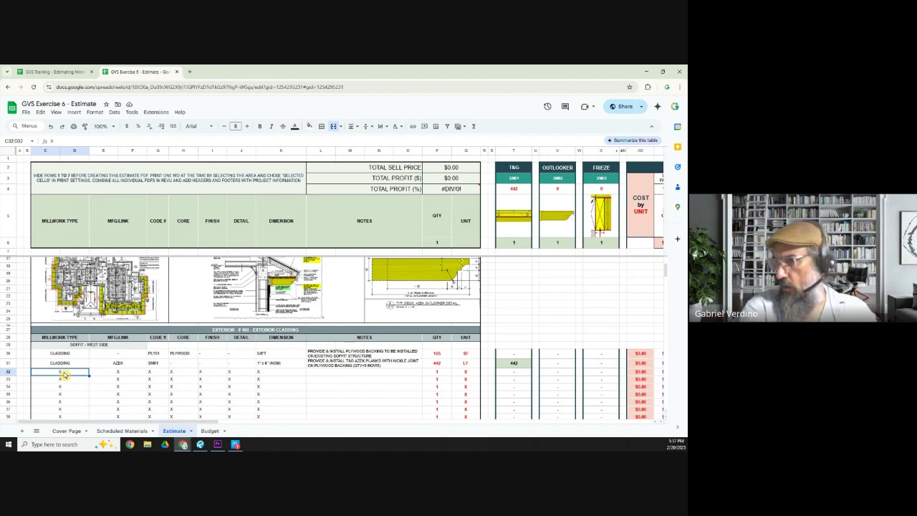
type("CLADDING")
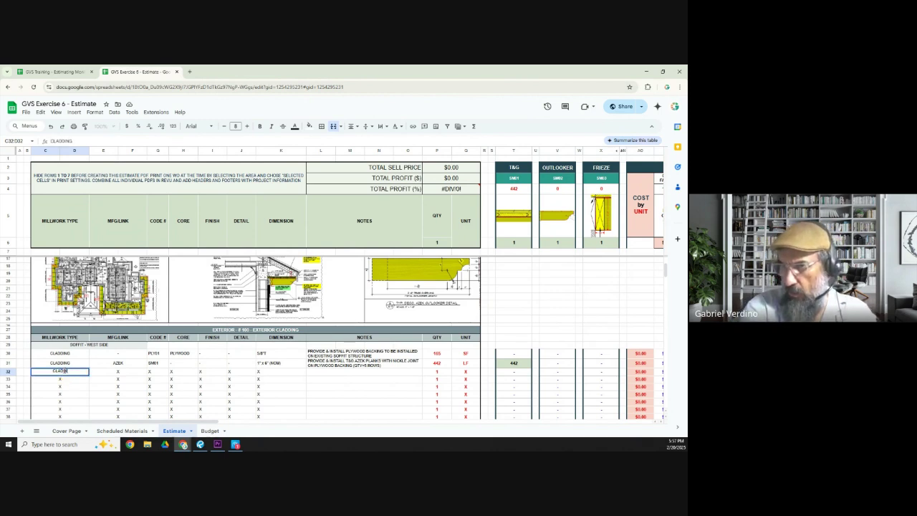
key("Tab")
type("A")
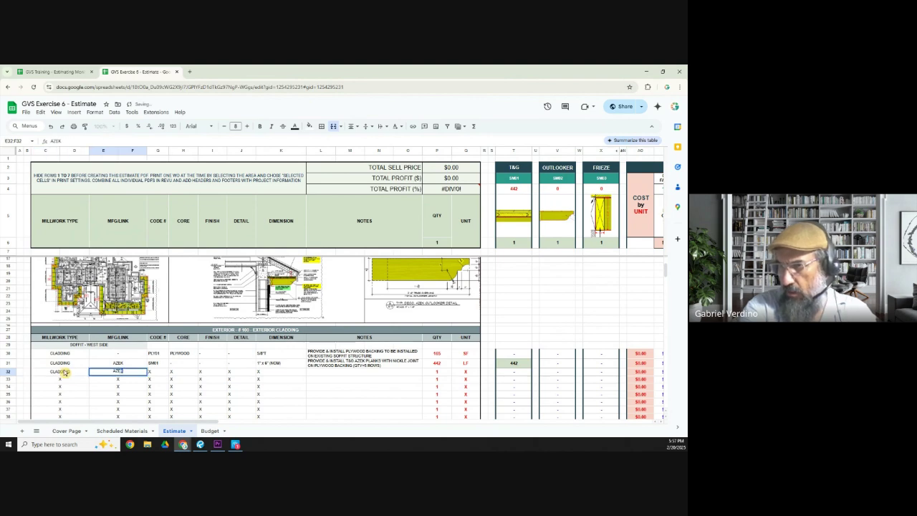
key("Tab")
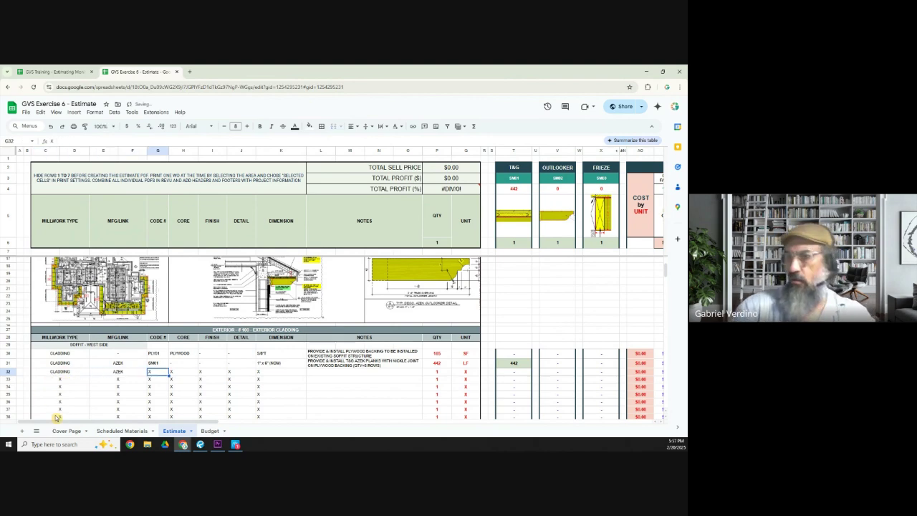
Look up the decorative outlooker's code in Scheduled Materials, enter SM02 in row 32, and fill core, finish and detail with "-"
left_click(109, 431)
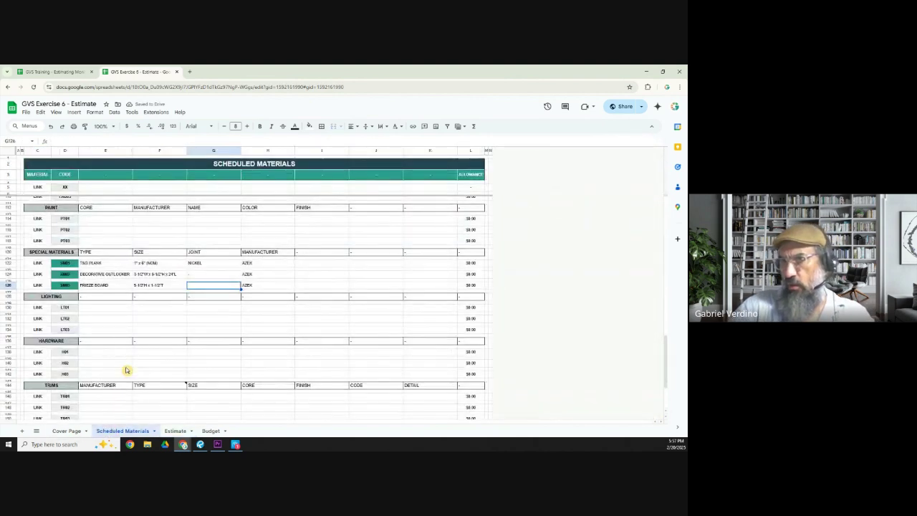
left_click(70, 276)
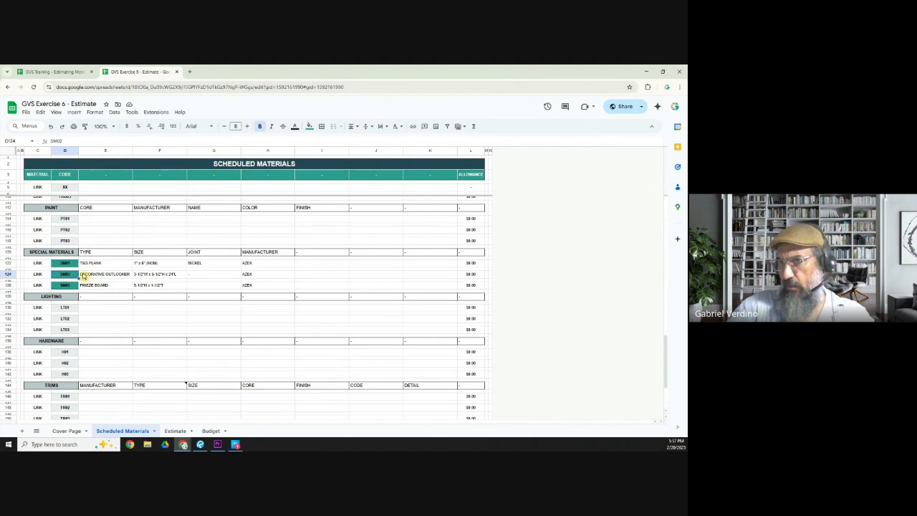
left_click(175, 431)
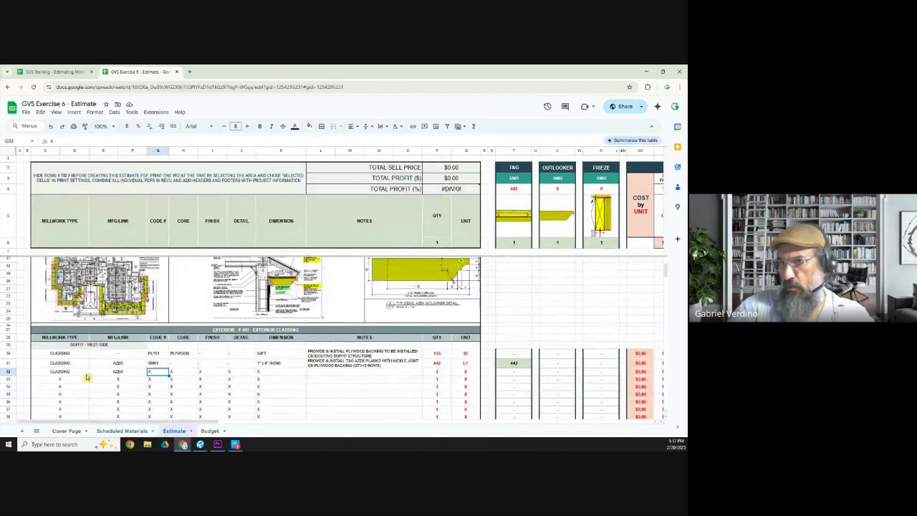
type("SM01")
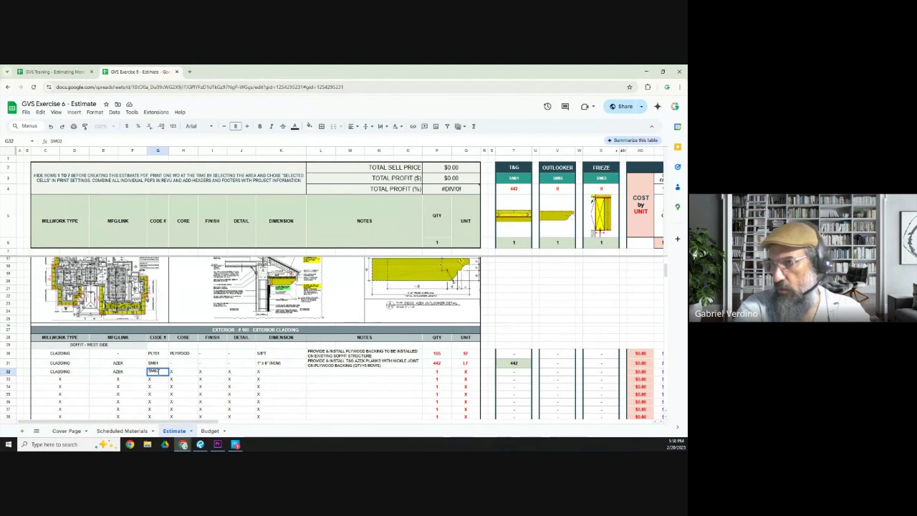
key("Tab")
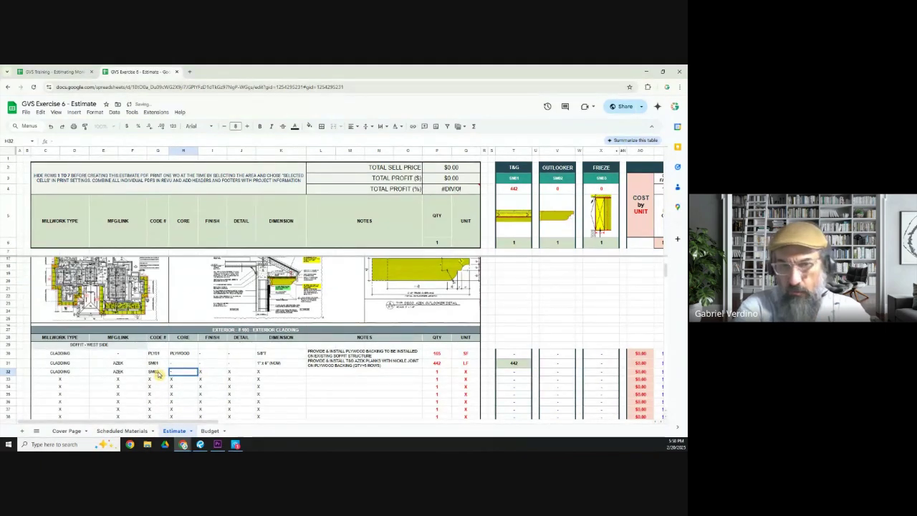
key("Tab")
key("Tab")
key("Tab")
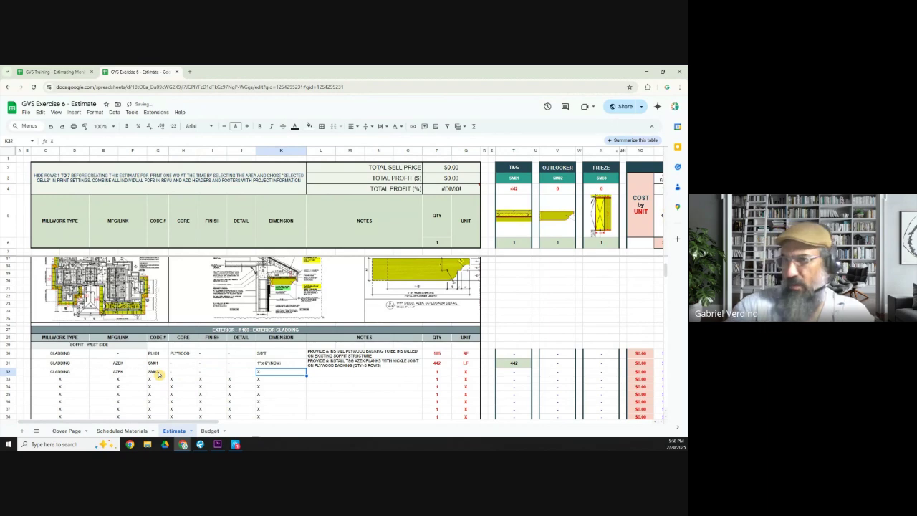
Copy the decorative outlooker's size, 3-1/2"W x 5-1/2"H x 24"L, from Scheduled Materials into row 32's dimension
left_click(136, 431)
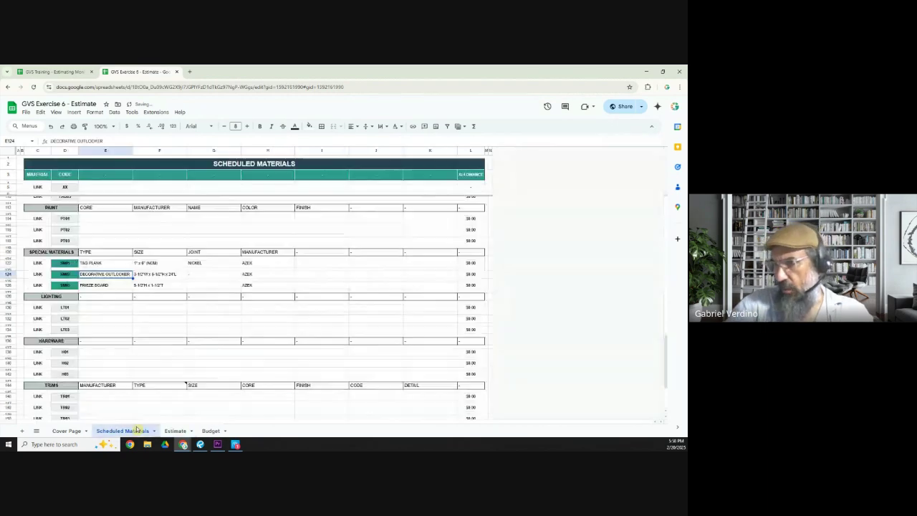
left_click(148, 277)
left_click(175, 430)
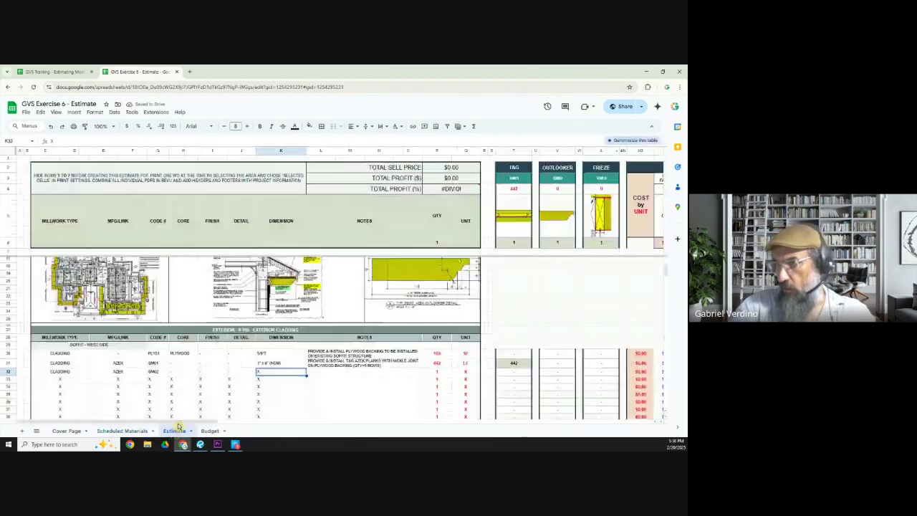
key("ctrl+v")
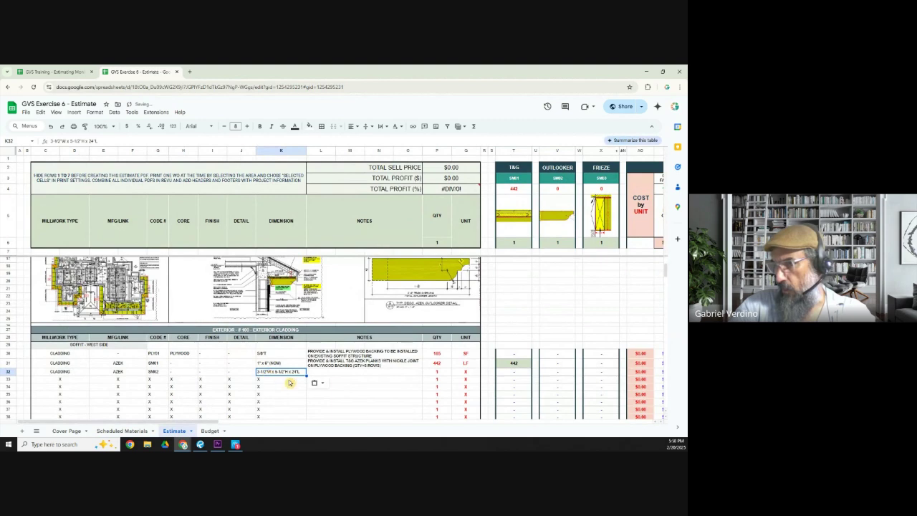
Enter the outlooker row's note "PROVIDE & INSTALL DECORATIVE OUTLOOKERS TO BE INSTALLED ON T&G CLADDING" and set its unit to EA
left_click(335, 374)
type("PRO")
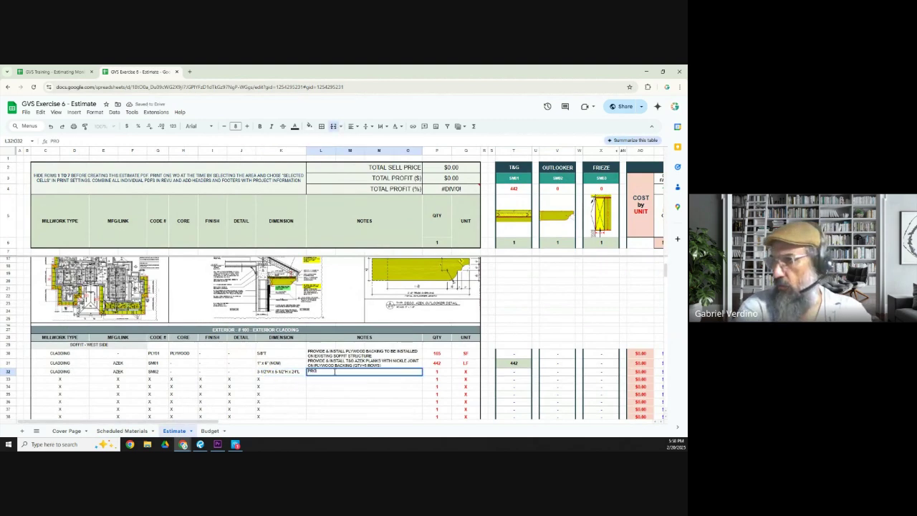
type("VIDE & INSTALL DECORA")
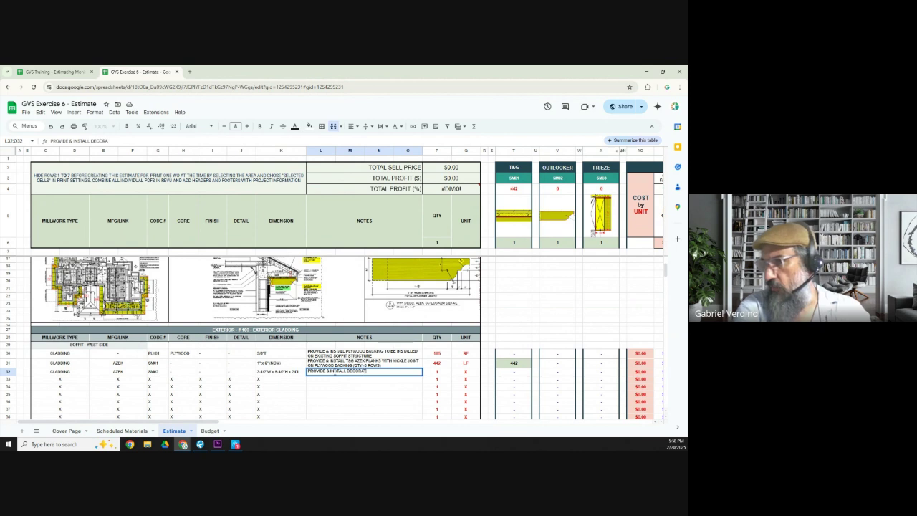
type("TIVE OUTLOOKERS TO BE INSTALLED ON T&G CLAD")
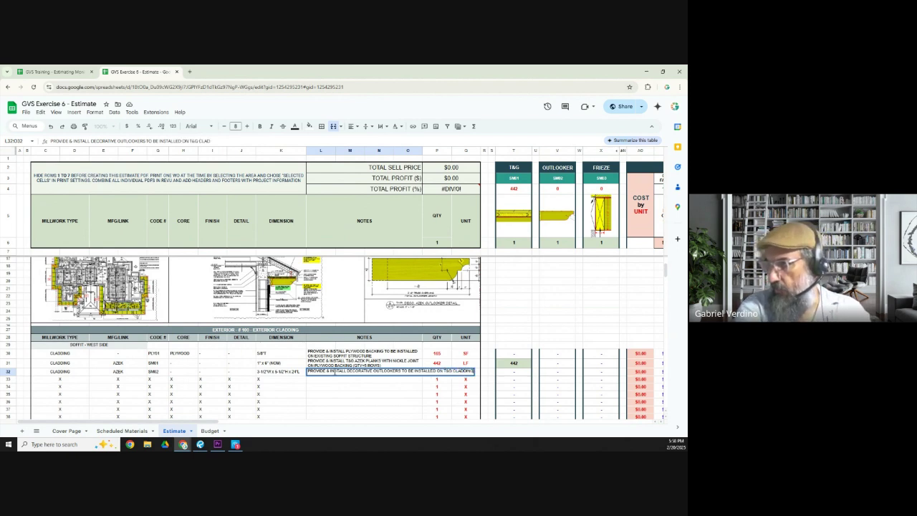
key("Tab")
key("Tab")
type("E")
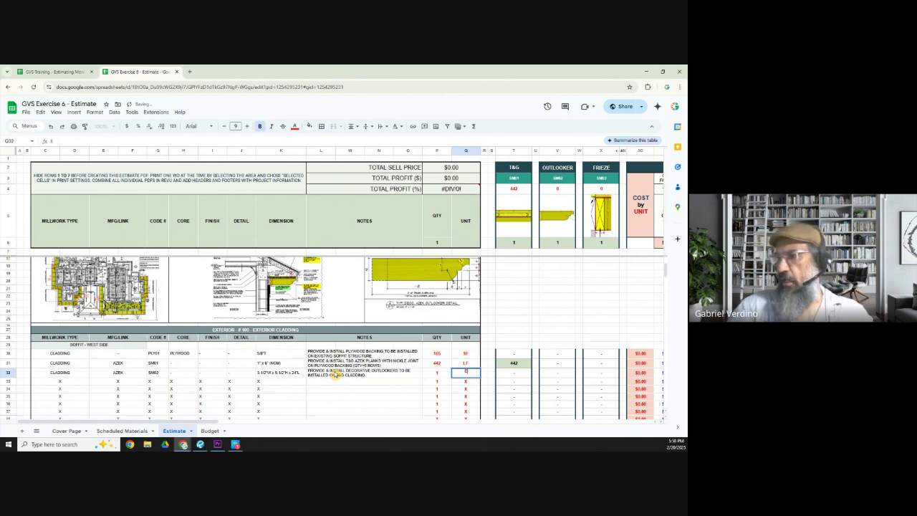
type("A")
left_click(438, 373)
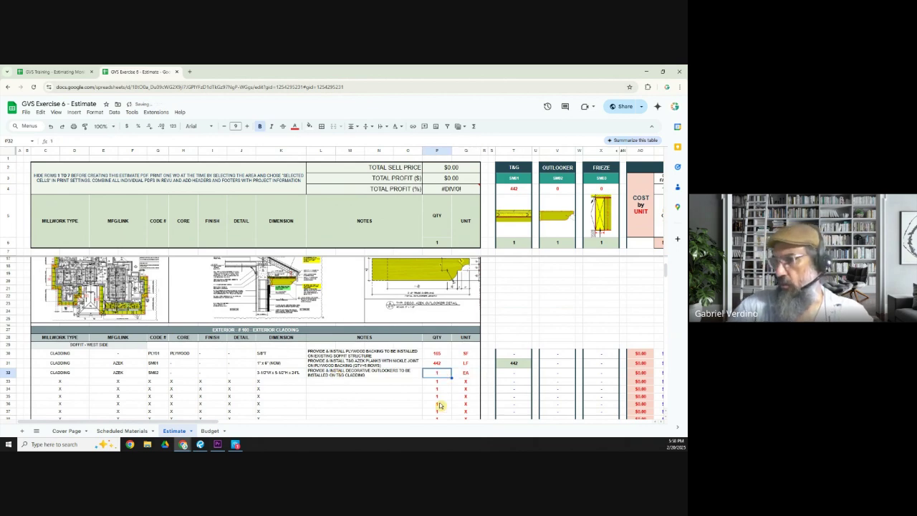
Switch to Bluebeam Revu and examine the outlooker markups and count labels on the west soffit around the primary bath
left_click(201, 445)
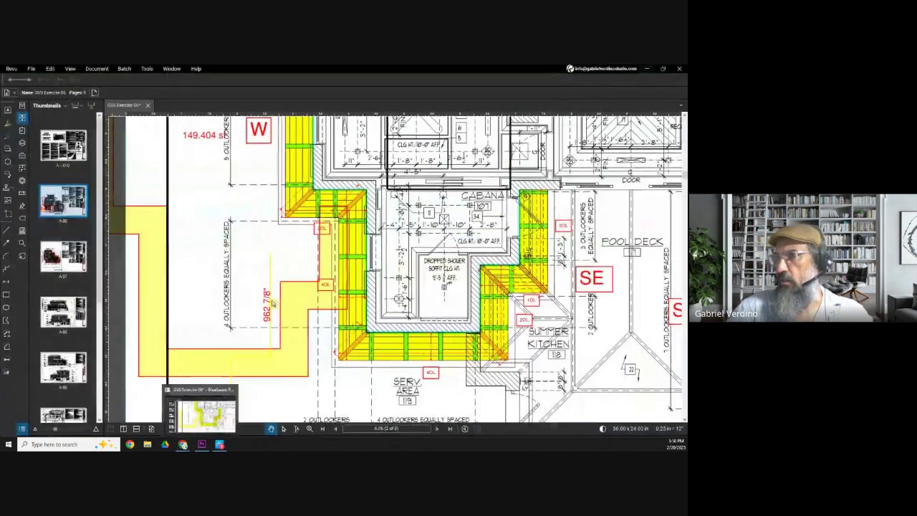
scroll(287, 297, "down", 5)
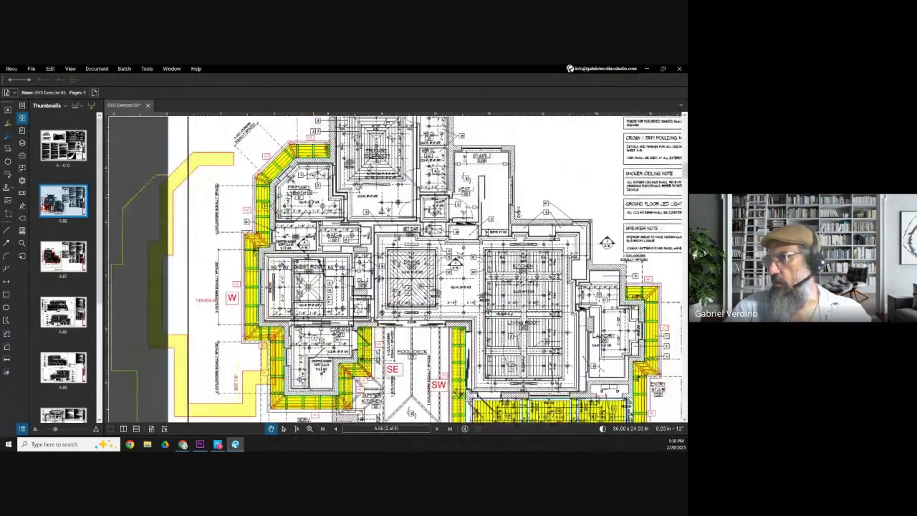
scroll(311, 179, "up", 5)
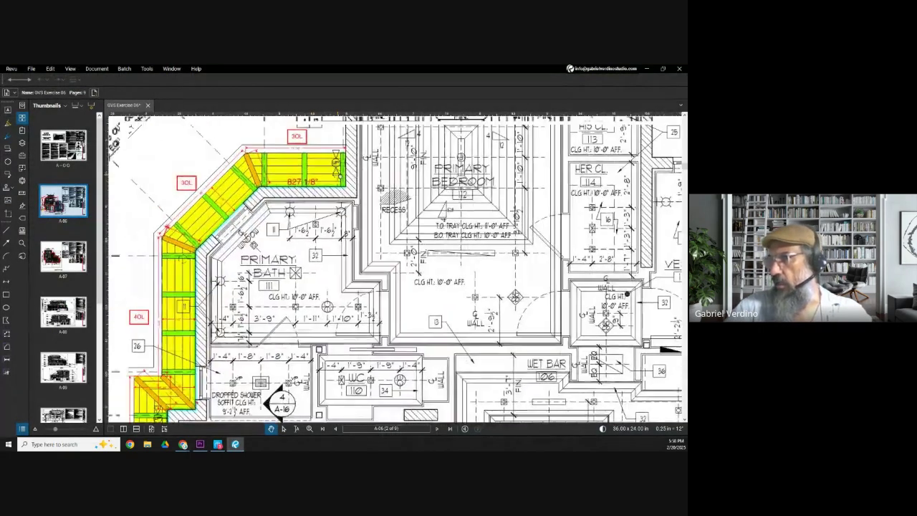
scroll(352, 176, "up", 1)
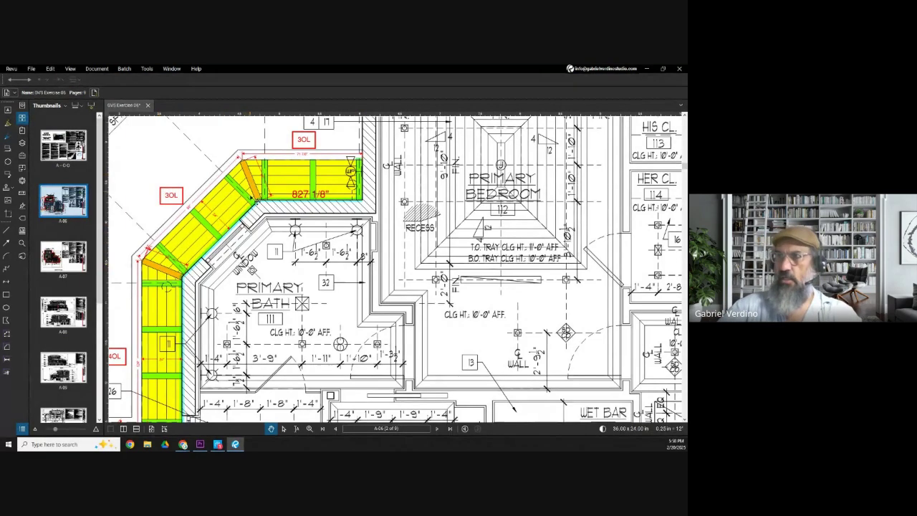
scroll(274, 206, "down", 3)
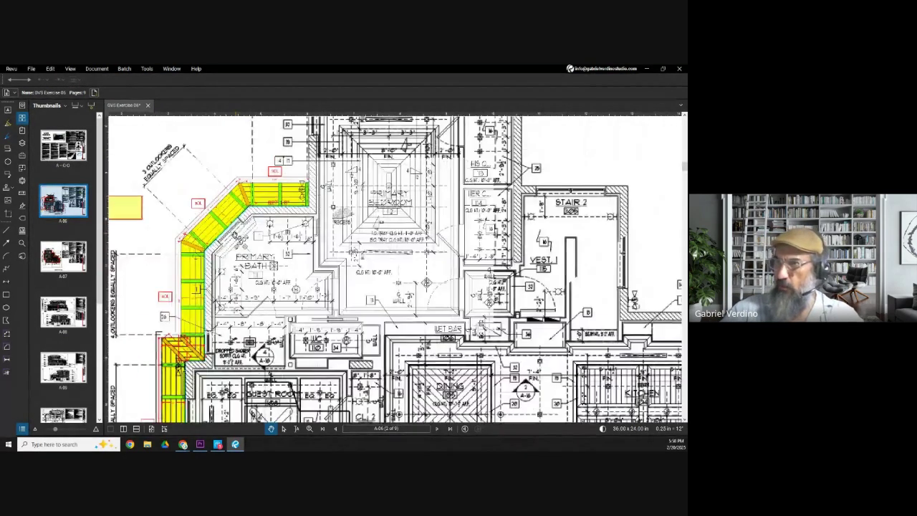
scroll(188, 354, "up", 1)
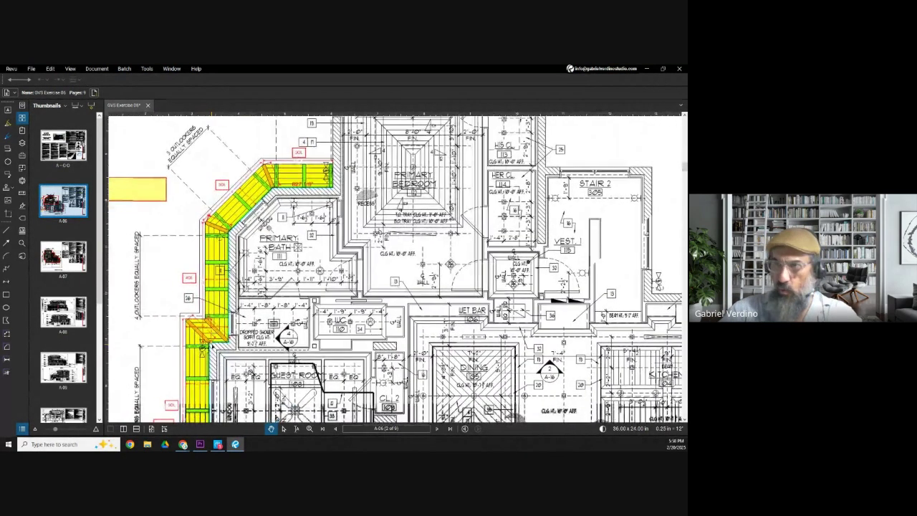
scroll(208, 344, "up", 2)
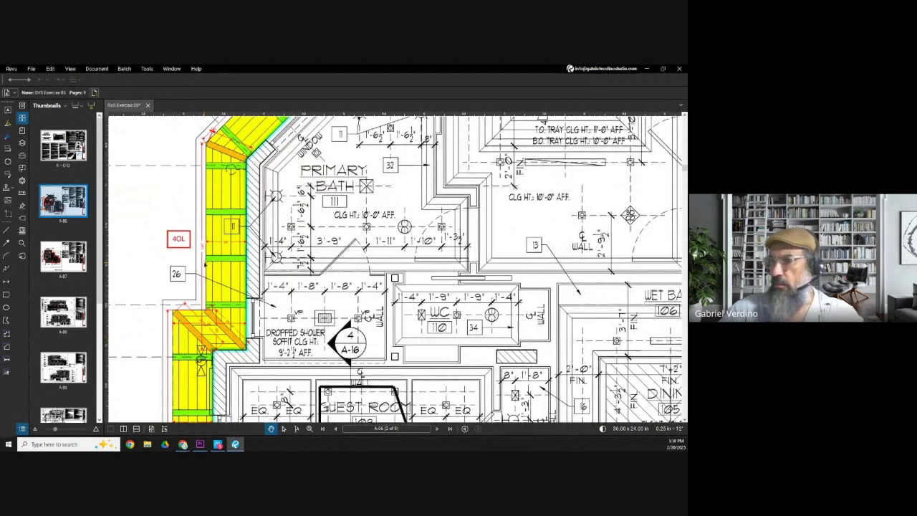
scroll(212, 274, "down", 3)
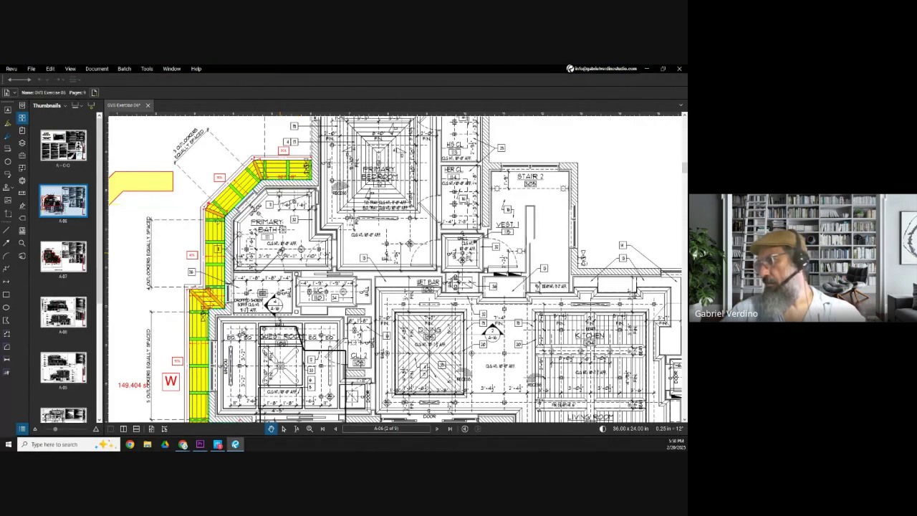
scroll(302, 176, "up", 1)
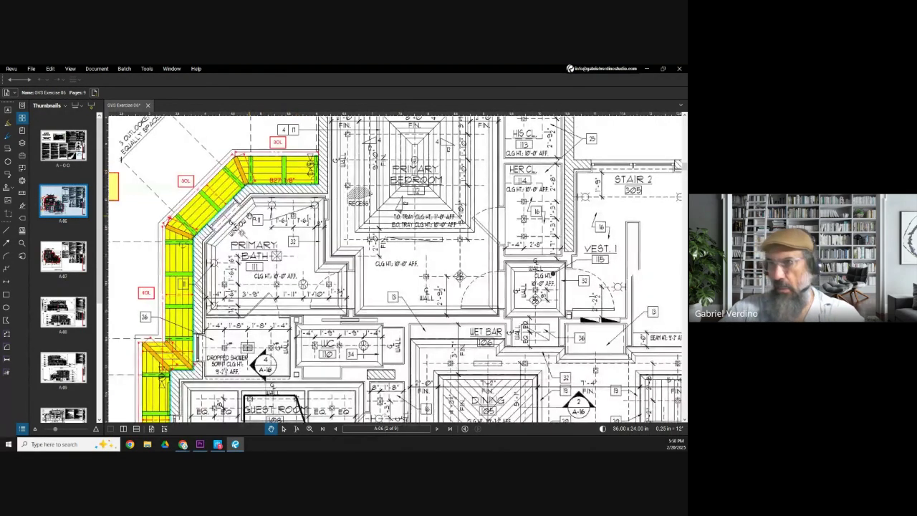
scroll(253, 217, "down", 2)
scroll(275, 249, "up", 4)
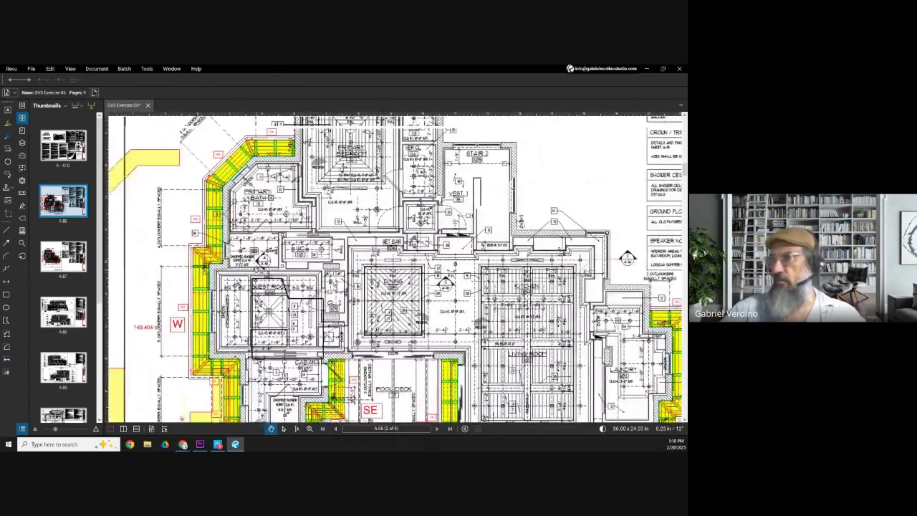
scroll(329, 214, "up", 3)
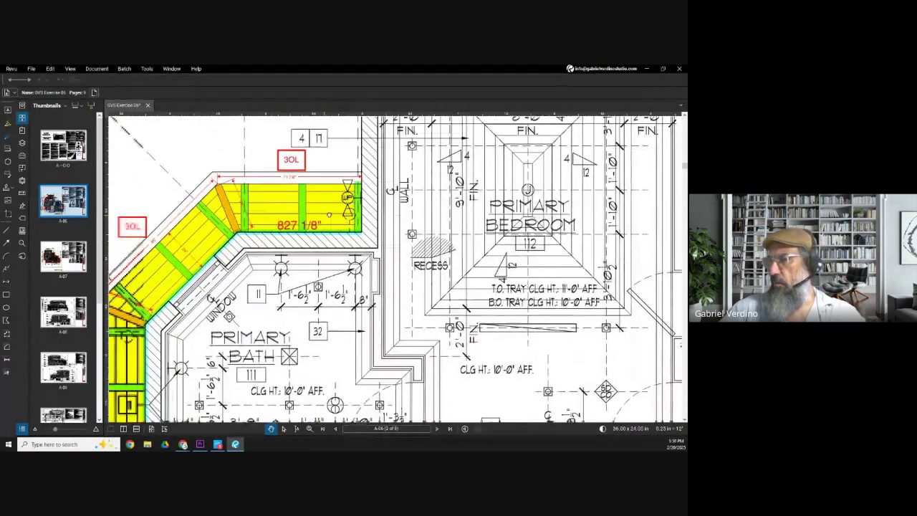
Examine the outlooker markups and count labels from the primary bath along the west soffit, past the guest room and cabana, to the pool deck
left_click_drag(329, 214, 343, 213)
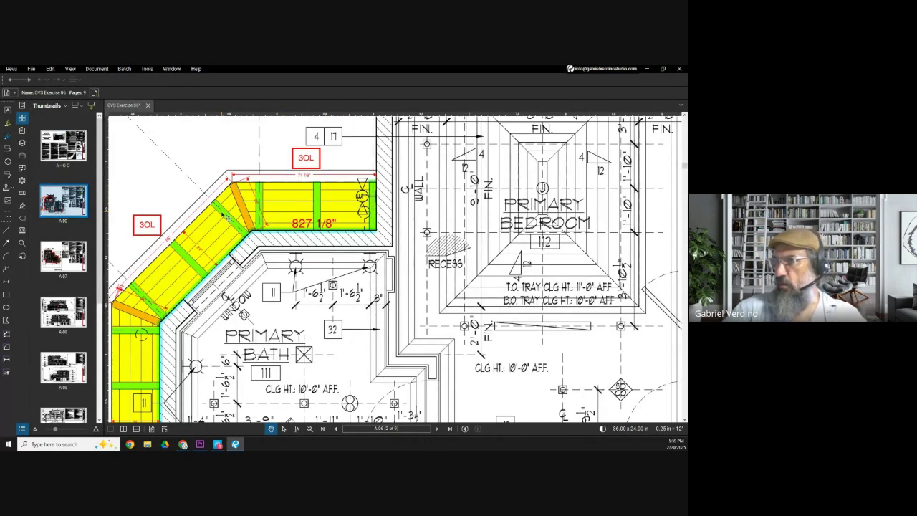
left_click_drag(132, 321, 229, 161)
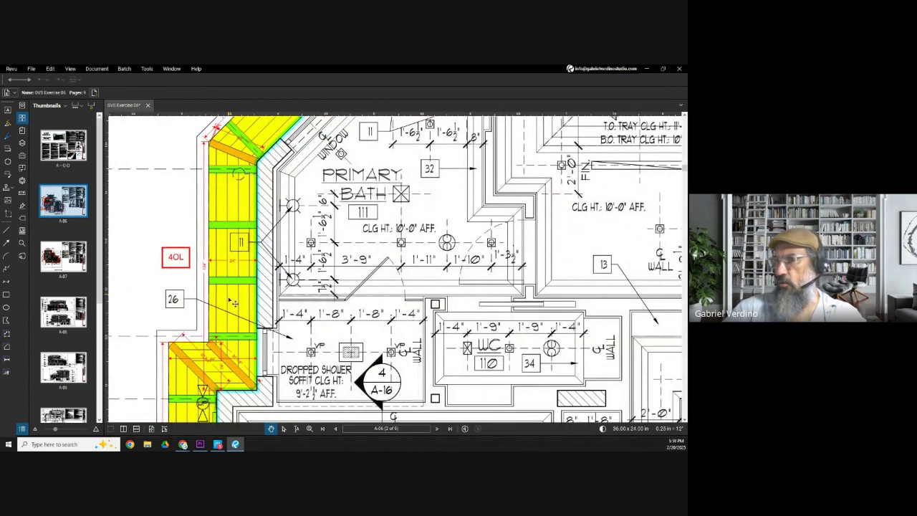
left_click_drag(202, 378, 219, 163)
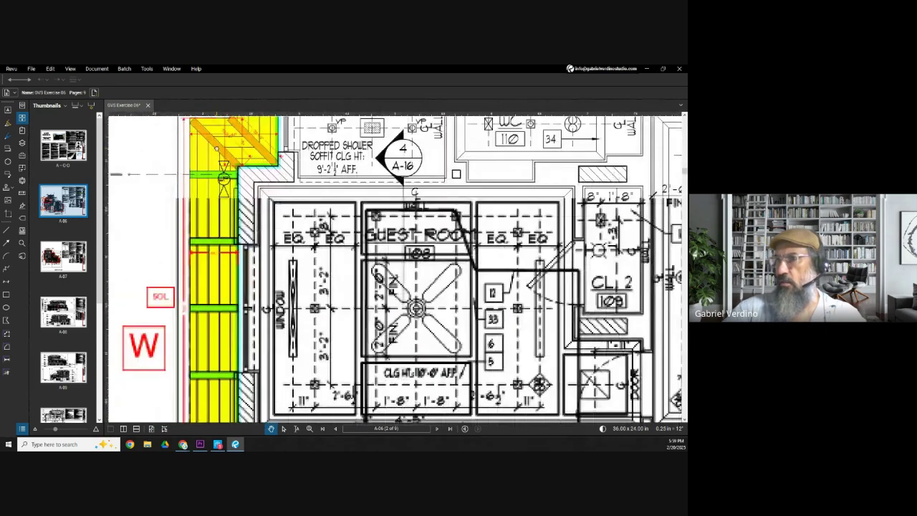
left_click_drag(222, 376, 229, 152)
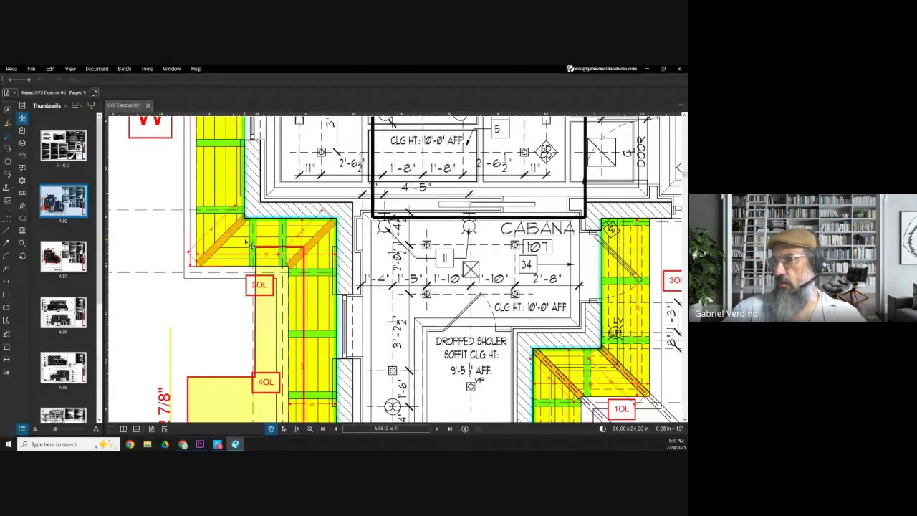
left_click_drag(324, 272, 286, 163)
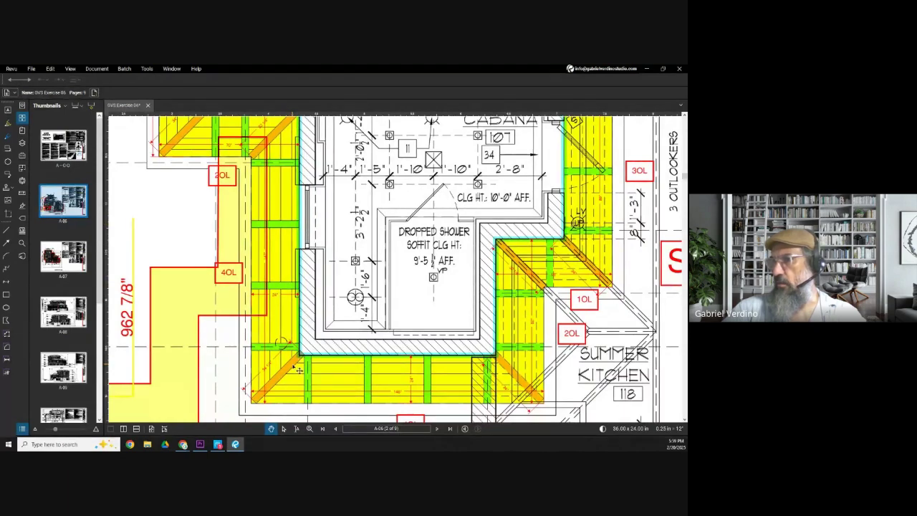
left_click_drag(314, 374, 136, 255)
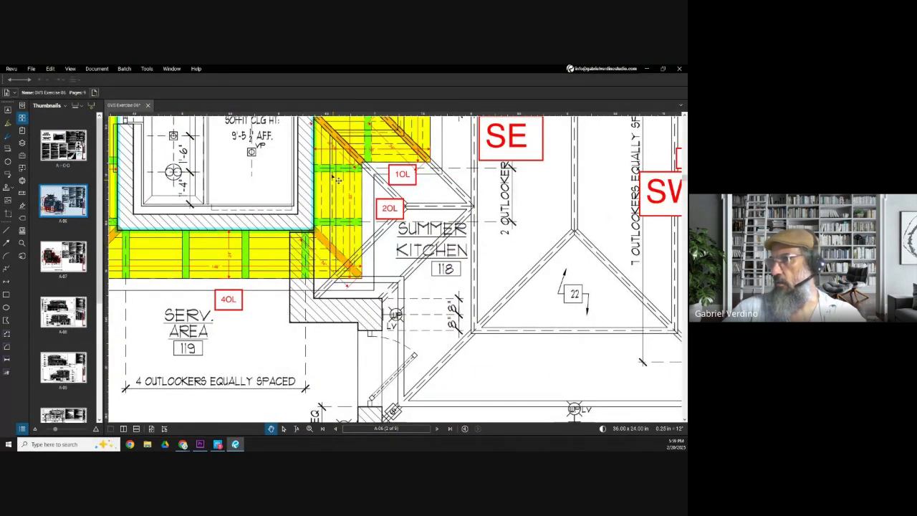
left_click_drag(376, 147, 315, 272)
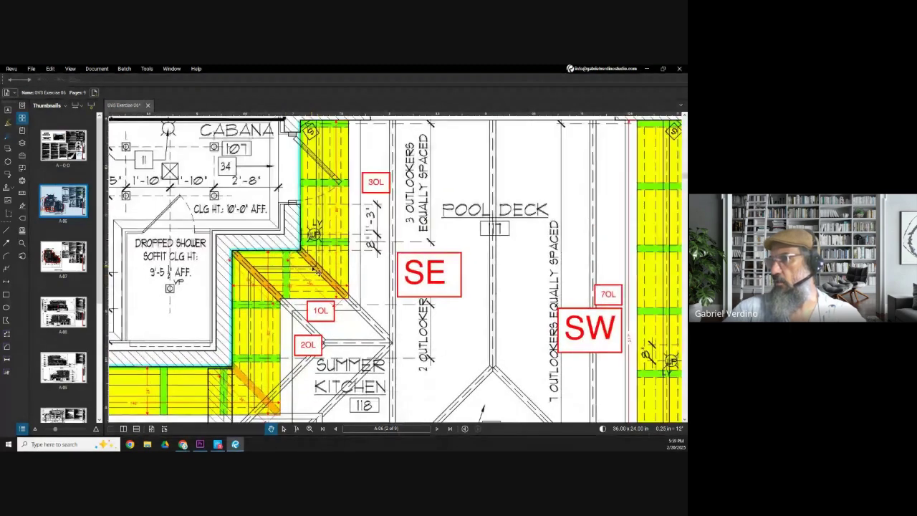
left_click_drag(330, 206, 311, 297)
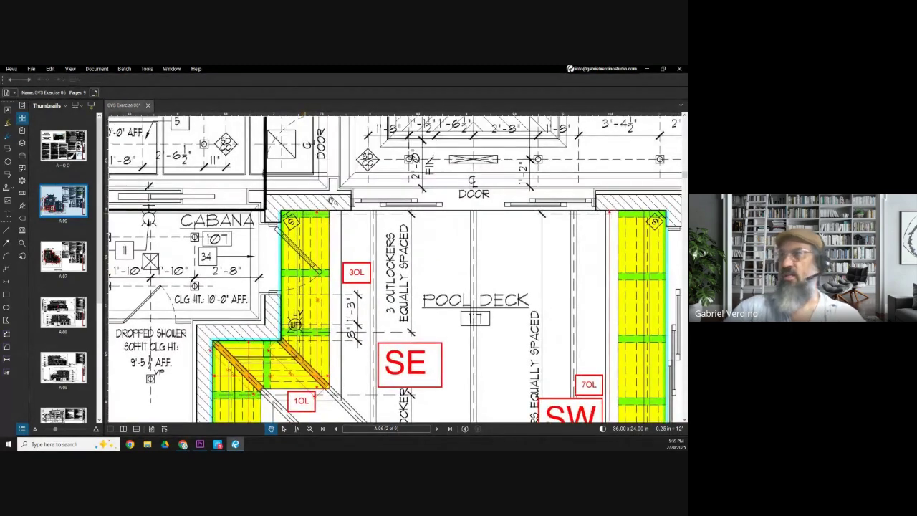
Switch back to the Estimate spreadsheet and set the decorative outlooker quantity in row 32 to 41
left_click(647, 68)
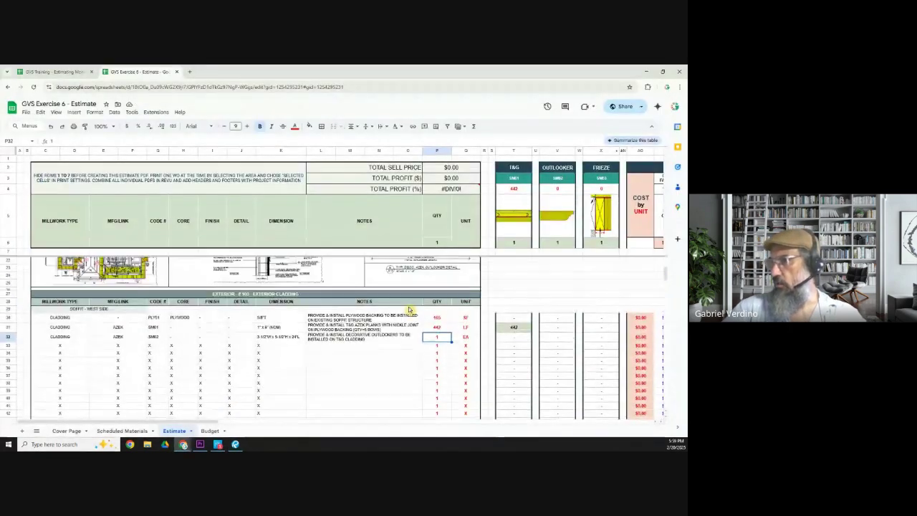
type("41")
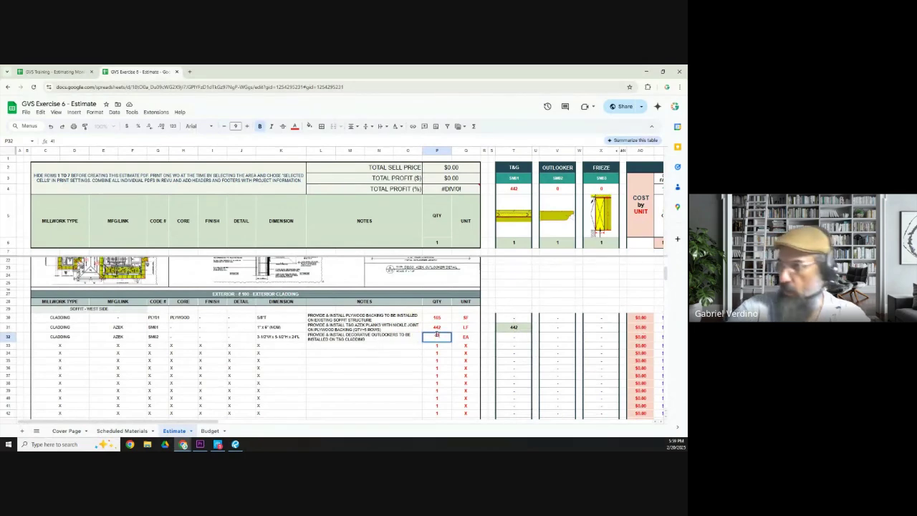
key("Tab")
Copy the OUTLOOKER column's formula from row 6 into row 32 and check the column total
left_click(561, 245)
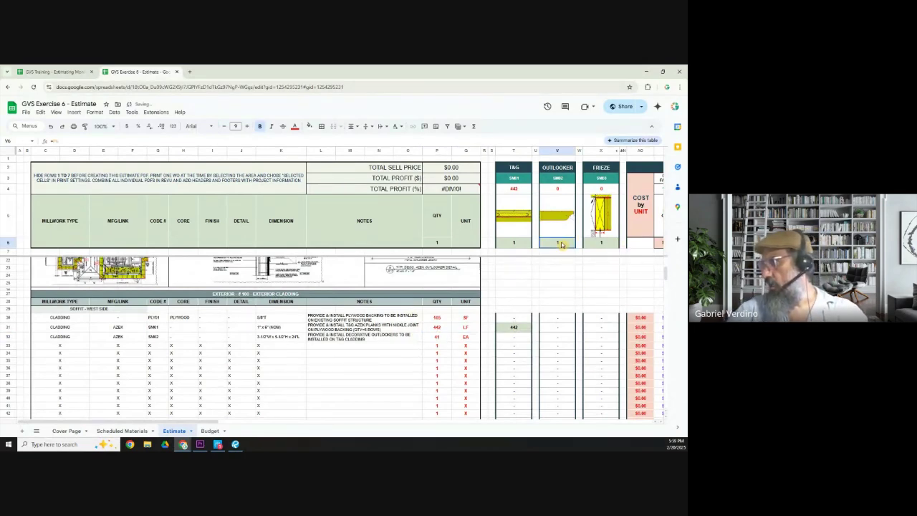
key("ctrl+c")
left_click(563, 337)
key("ctrl+v")
left_click(556, 190)
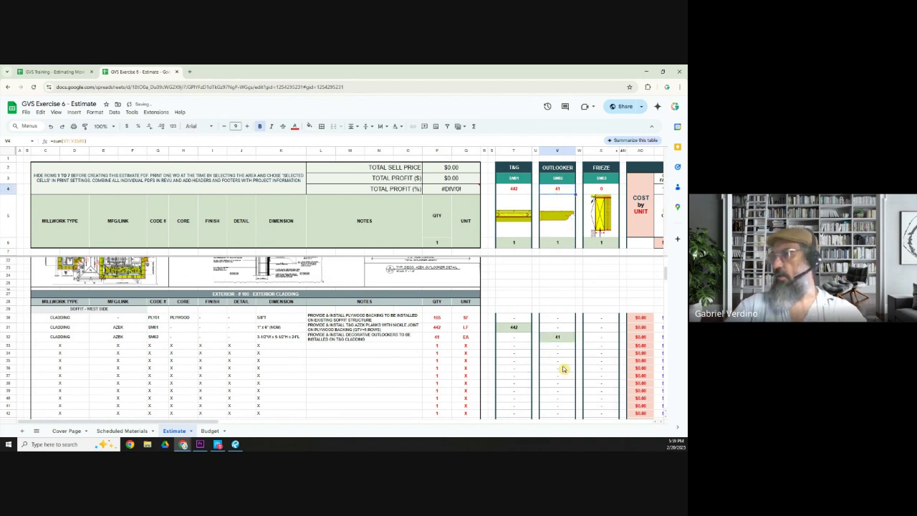
left_click(510, 338)
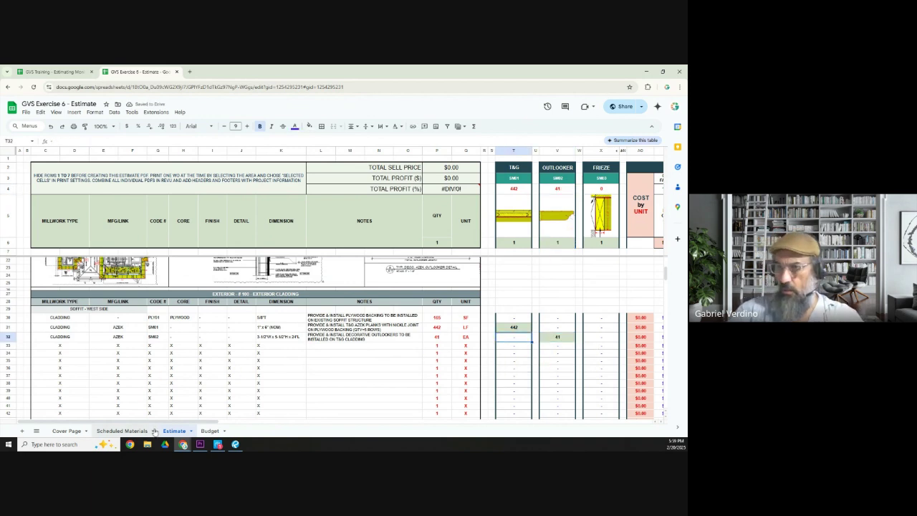
Look up the frieze board in Scheduled Materials and enter CLADDING, AZEK and SM03 as type, manufacturer and code in row 33
left_click(122, 431)
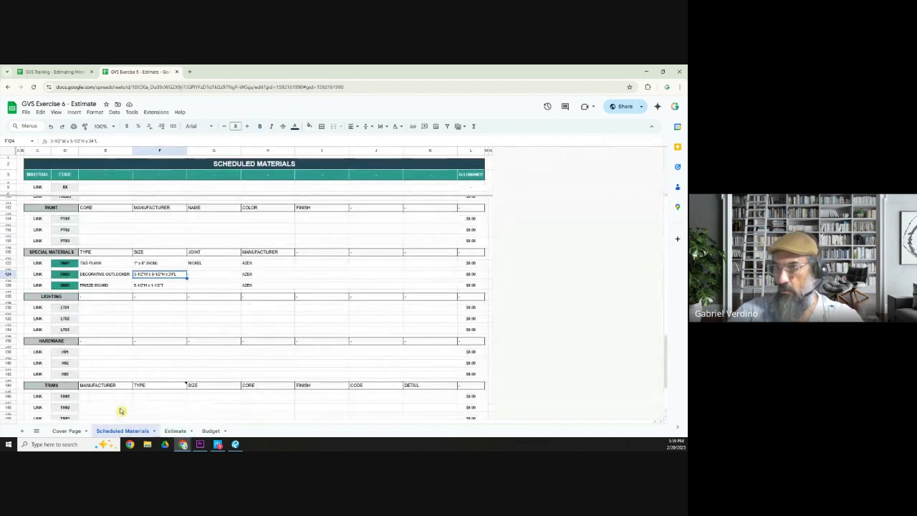
left_click(93, 285)
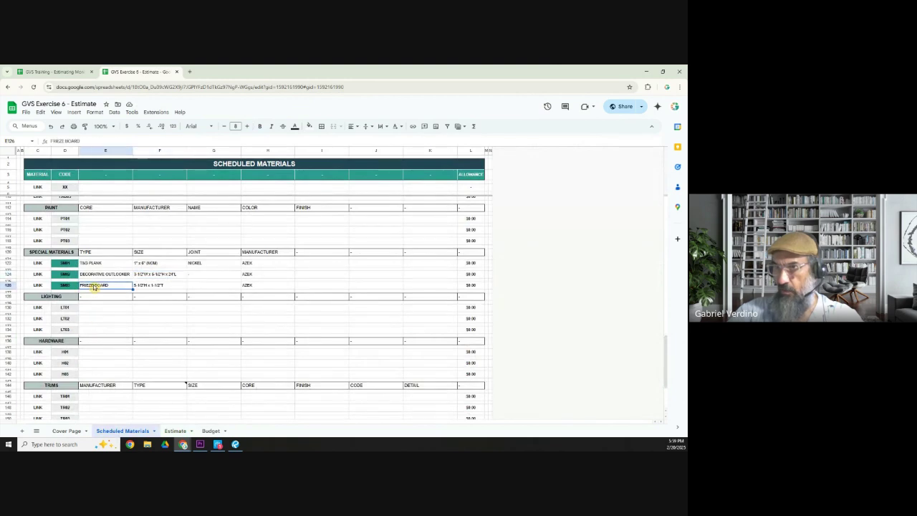
left_click(175, 430)
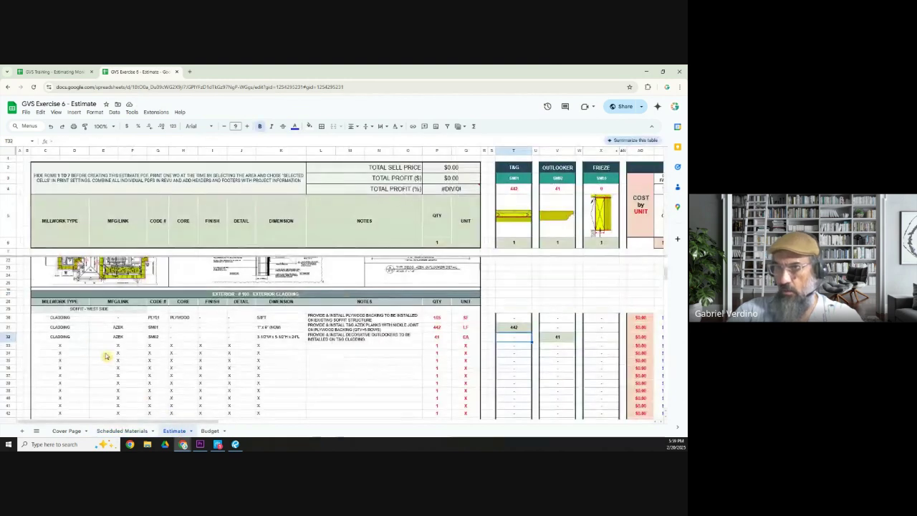
left_click(57, 346)
type("CLADDING")
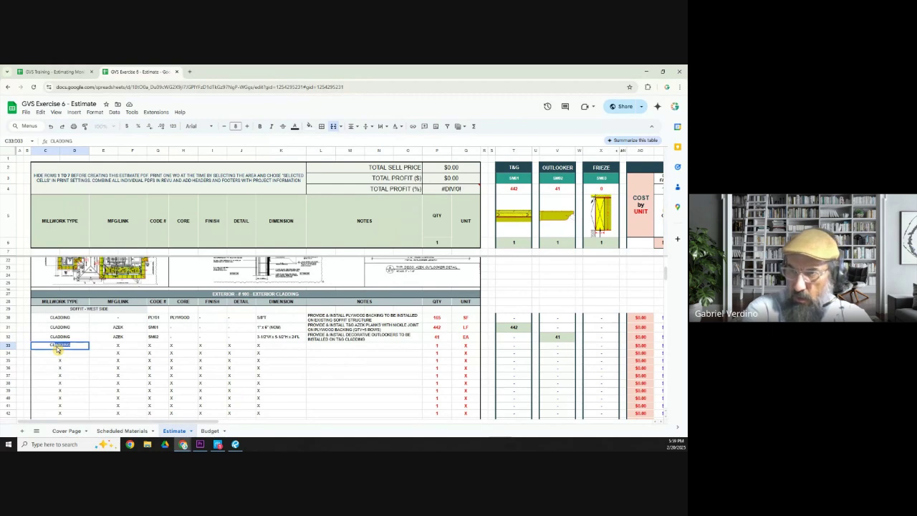
key("Tab")
type("AZEK")
key("Tab")
type("SM")
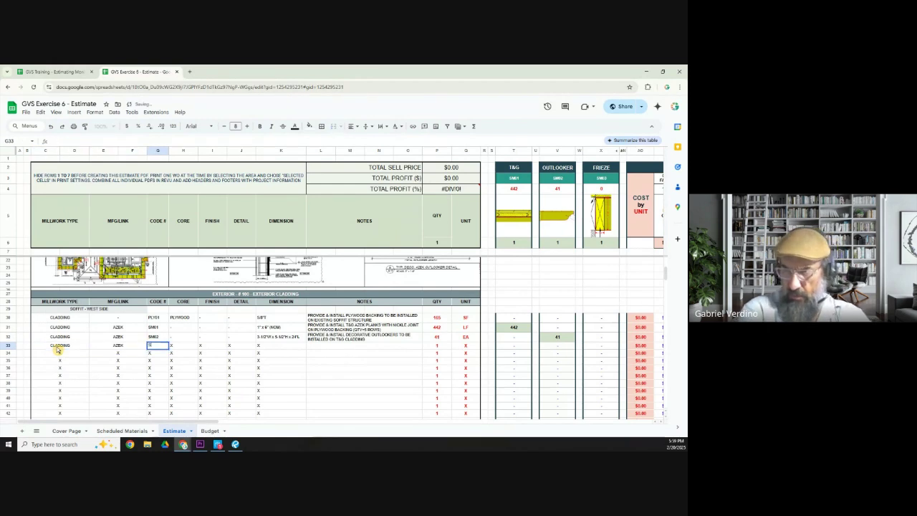
type("03")
key("Tab")
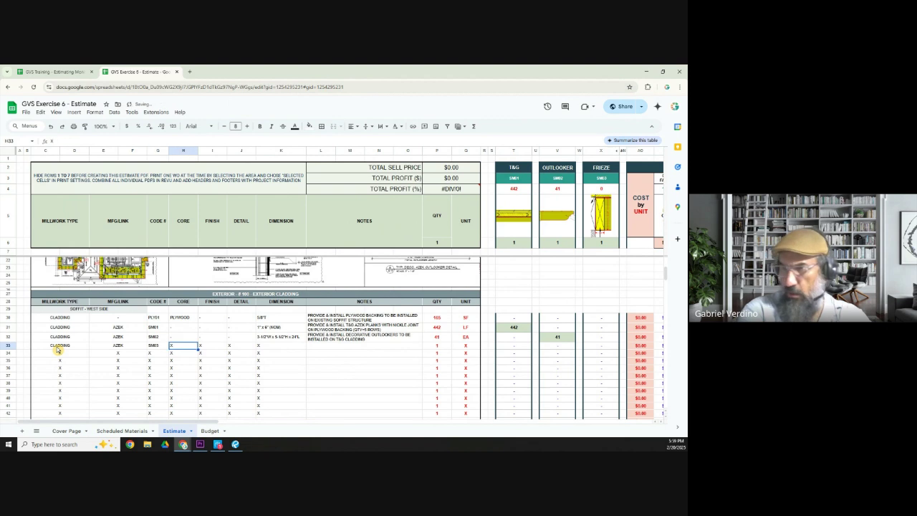
Fill the core, finish and detail cells of the frieze board row 33 with "-"
key("Delete")
key("Tab")
key("Delete")
key("Tab")
key("Delete")
key("Tab")
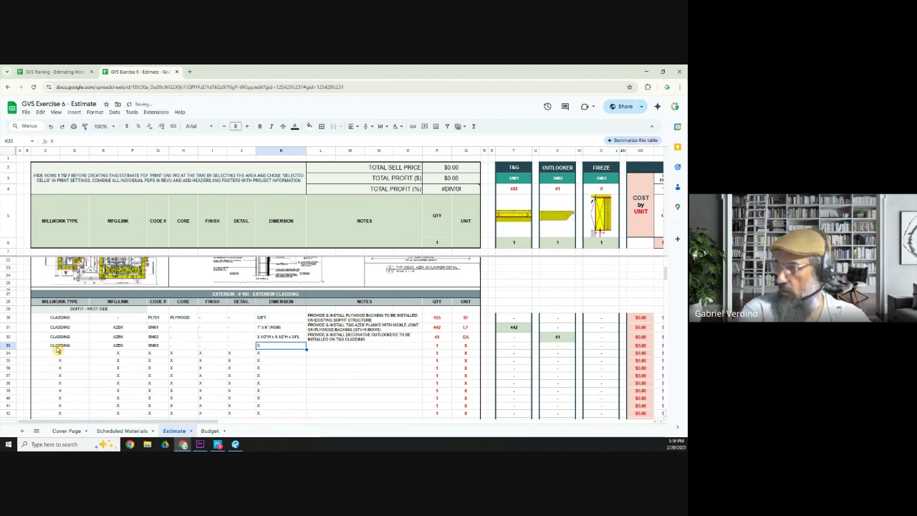
Copy the frieze board's size, 5-1/2"H x 1-1/2"T, from Scheduled Materials into row 33's dimension
left_click(128, 431)
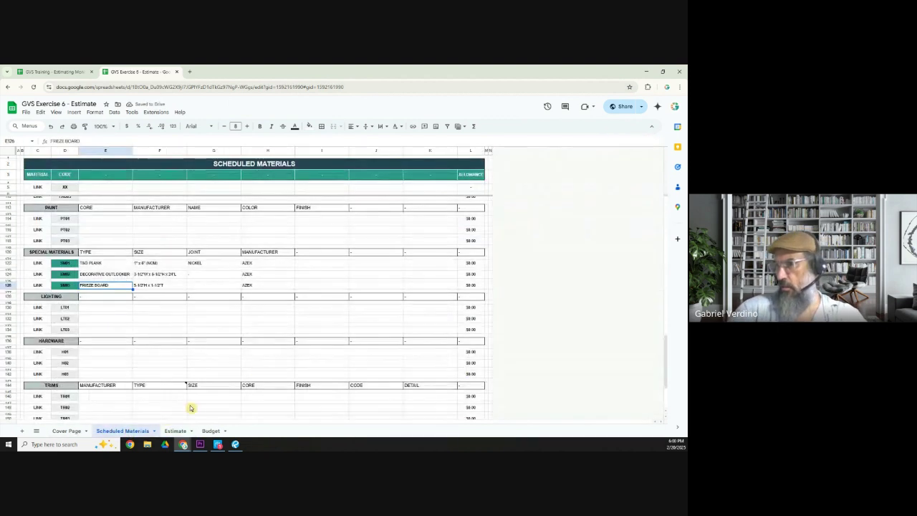
left_click(156, 286)
key("ctrl+c")
left_click(175, 430)
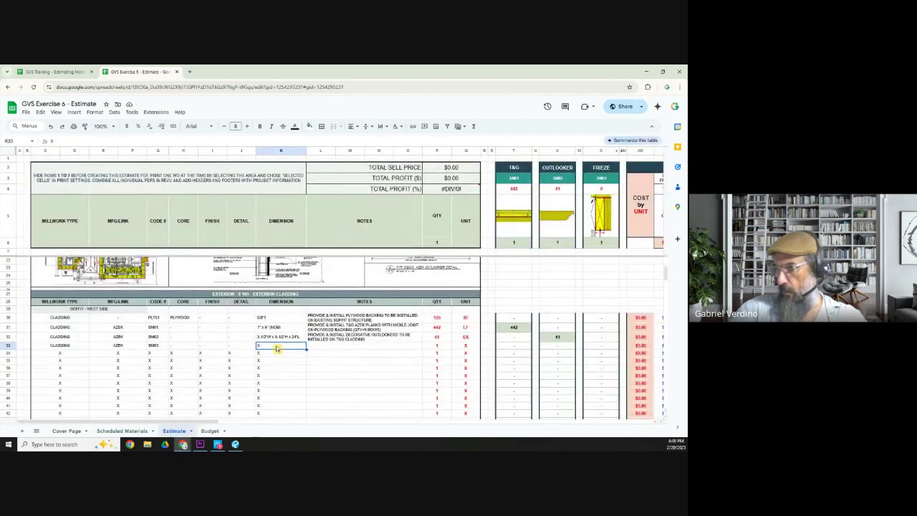
key("ctrl+v")
Begin row 33's note with "PROVIDE & INSTALL FRIEZE BOARD"
left_click(326, 347)
type("PROVI")
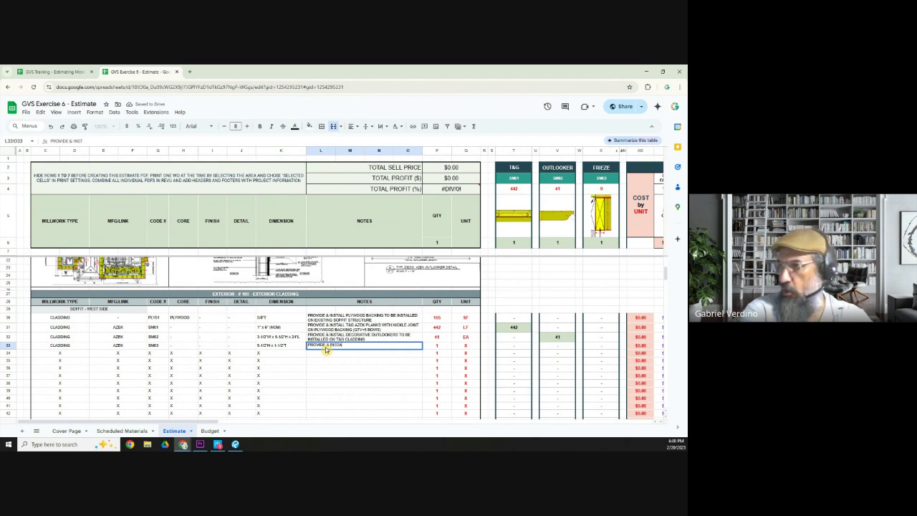
type("DE & INSTALL F")
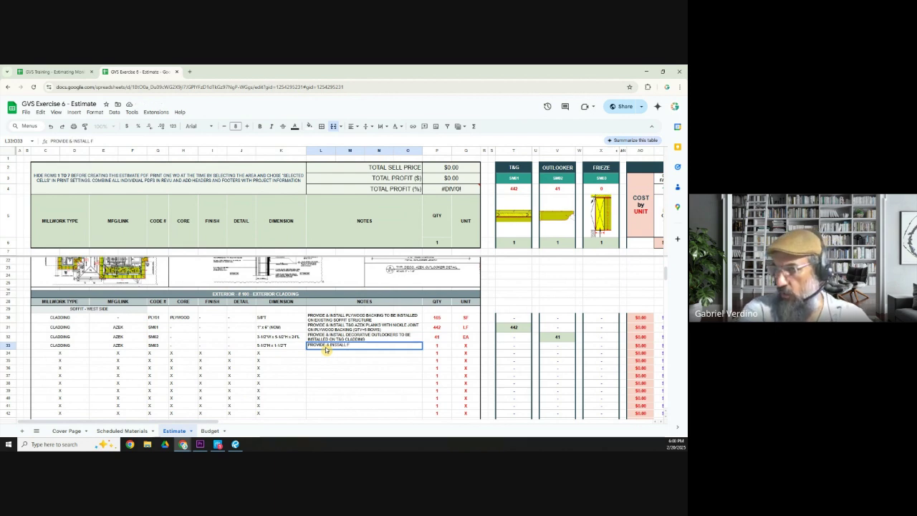
type("RE")
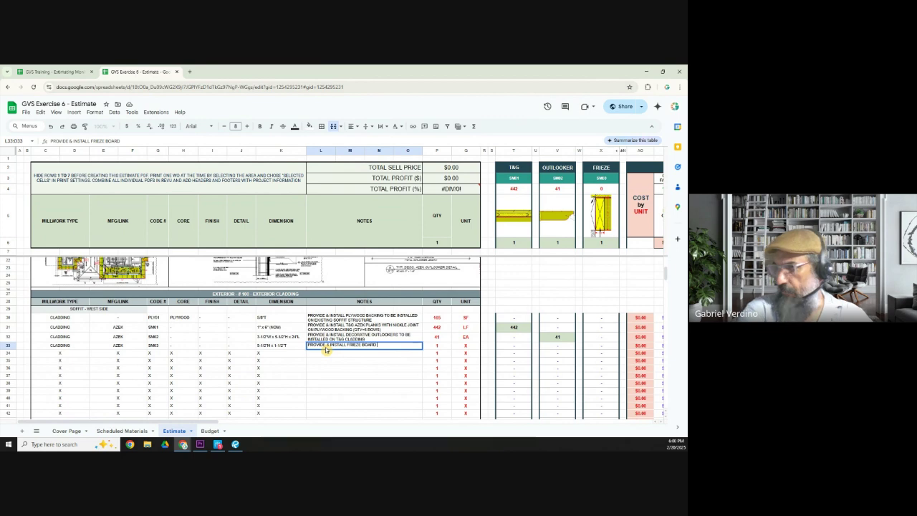
Consult sheet A-11's eave detail in Bluebeam Revu and complete row 33's note with "TO BE INSTALLED AGAINST THE WALL AND THE T&G CLADDING ON SOFFIT"
left_click(235, 444)
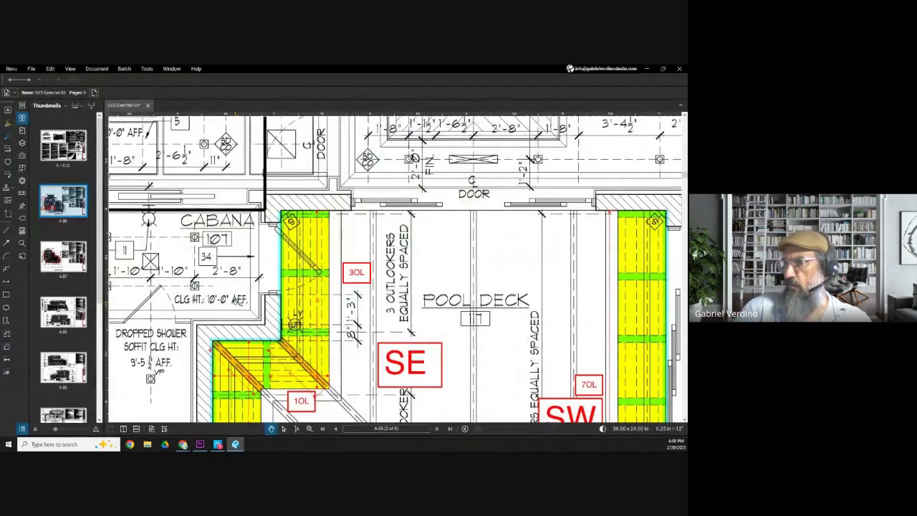
scroll(62, 392, "down", 3)
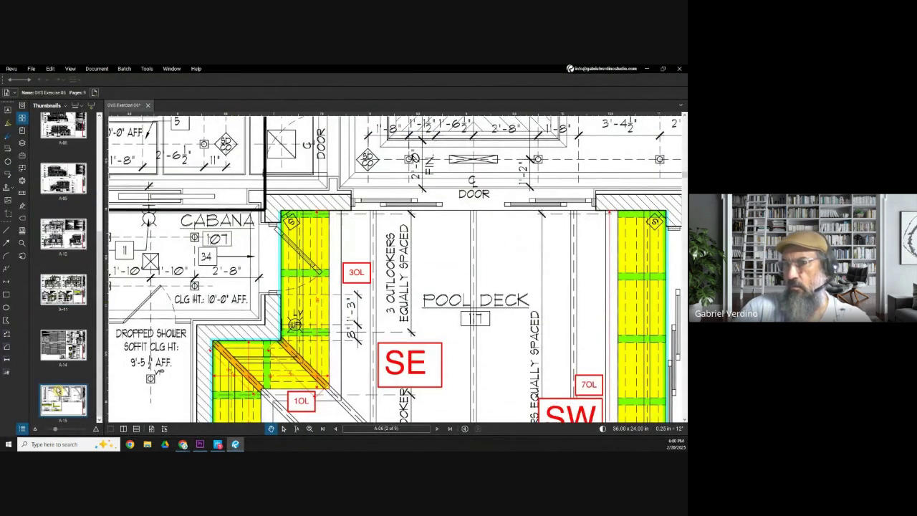
left_click(63, 290)
scroll(340, 308, "down", 3)
scroll(341, 308, "up", 3)
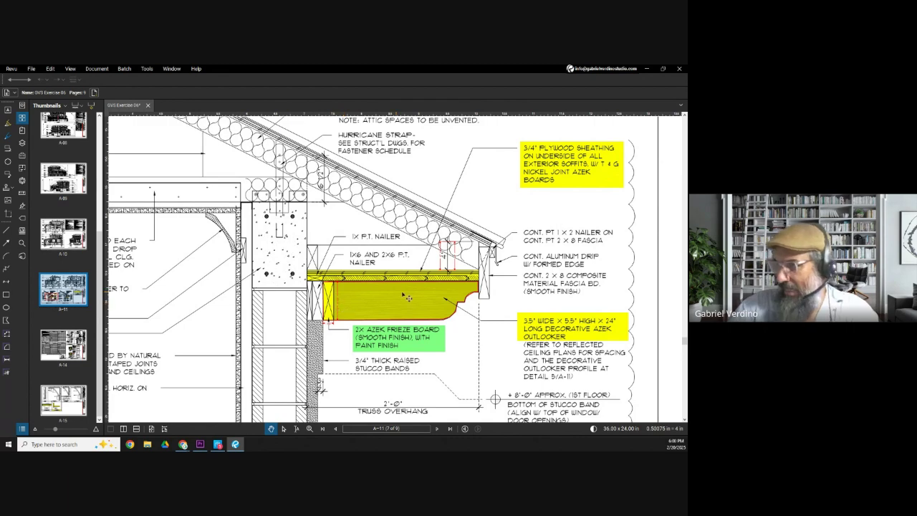
left_click(646, 68)
key("Return")
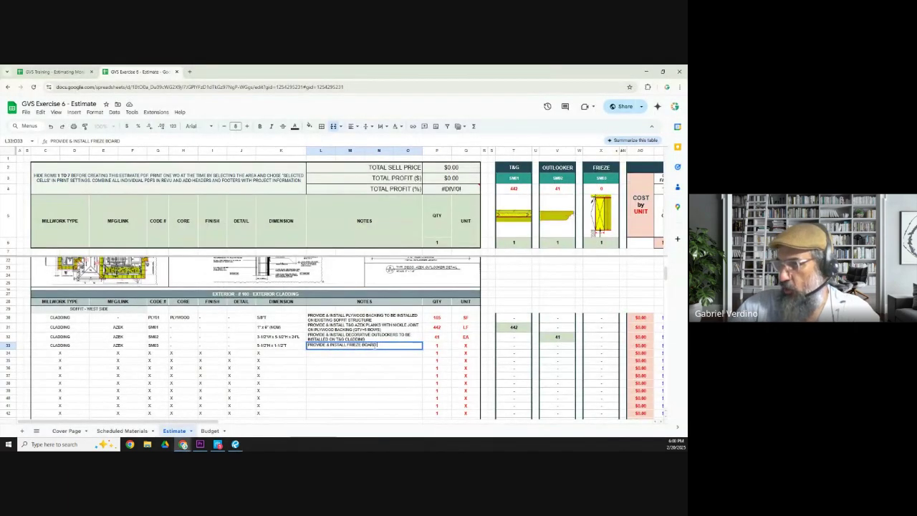
type("TO BE INSTALLED")
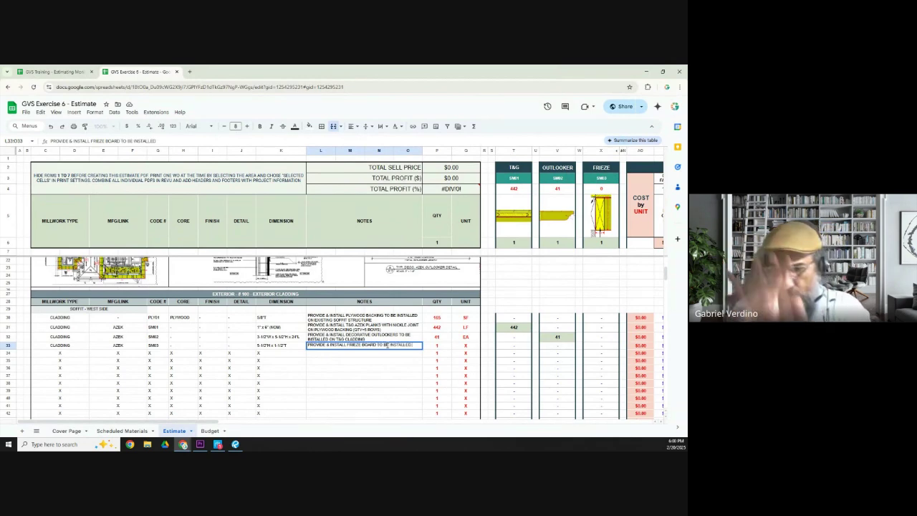
type(" AGAINS")
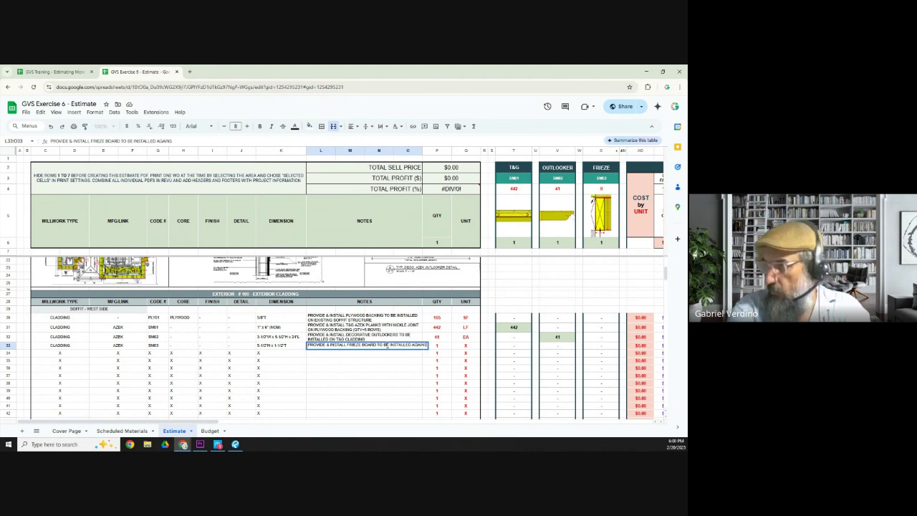
type("T THE WALL AND THE T&G CLADDING ON SOFFIT")
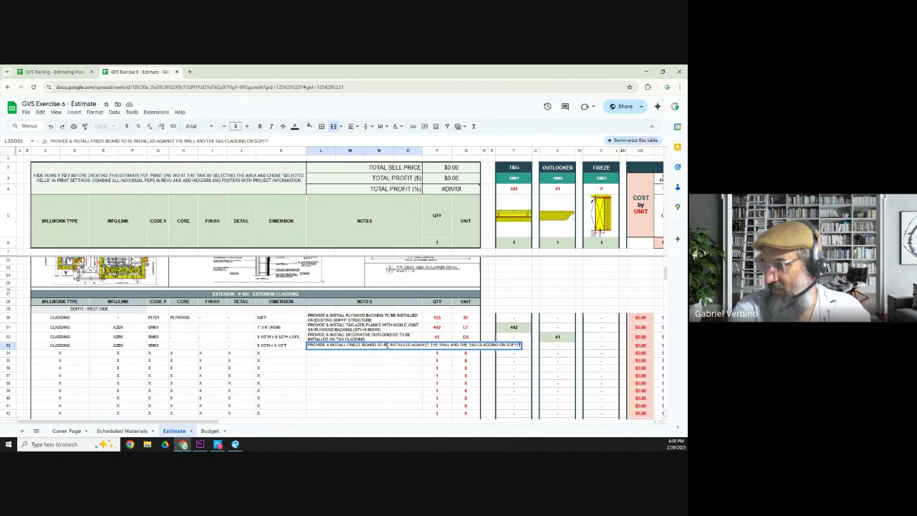
key("Tab")
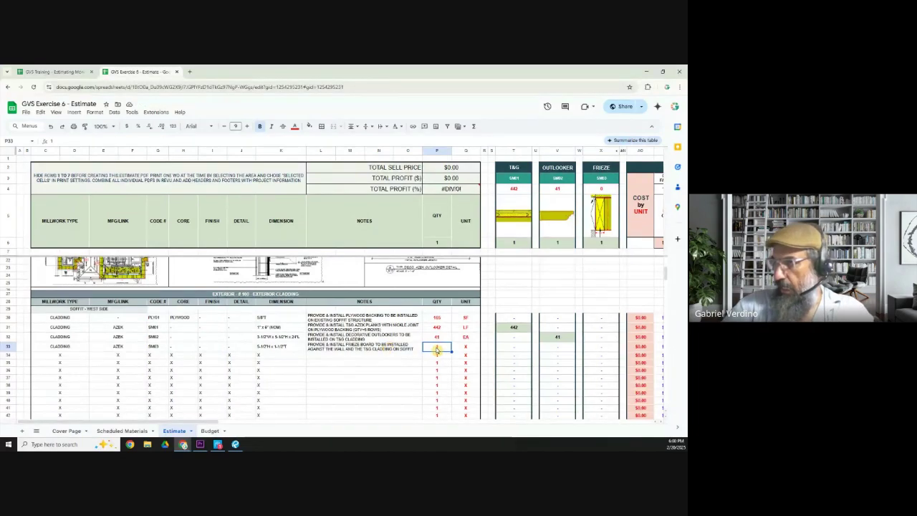
Switch to Bluebeam Revu and start a Polylength measurement on sheet A-06 along the wall line at the primary bath's soffit
left_click(237, 446)
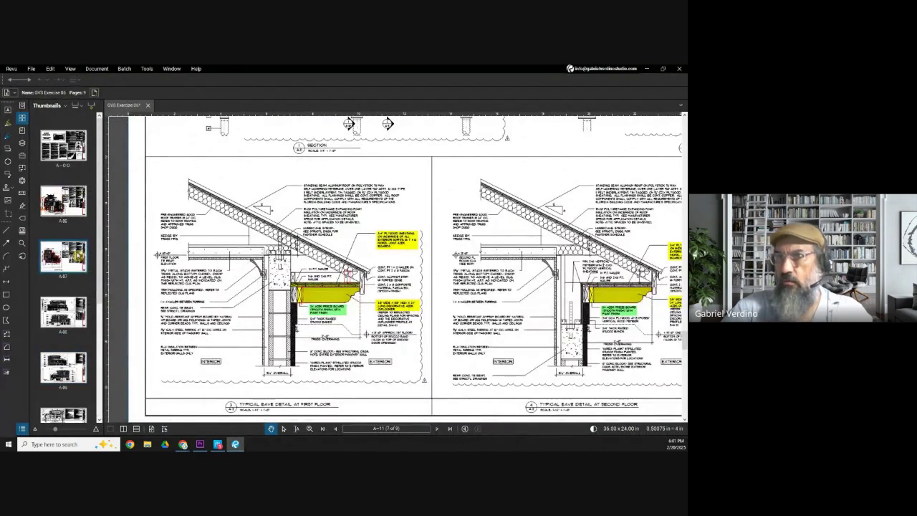
left_click(59, 194)
scroll(315, 308, "up", 5)
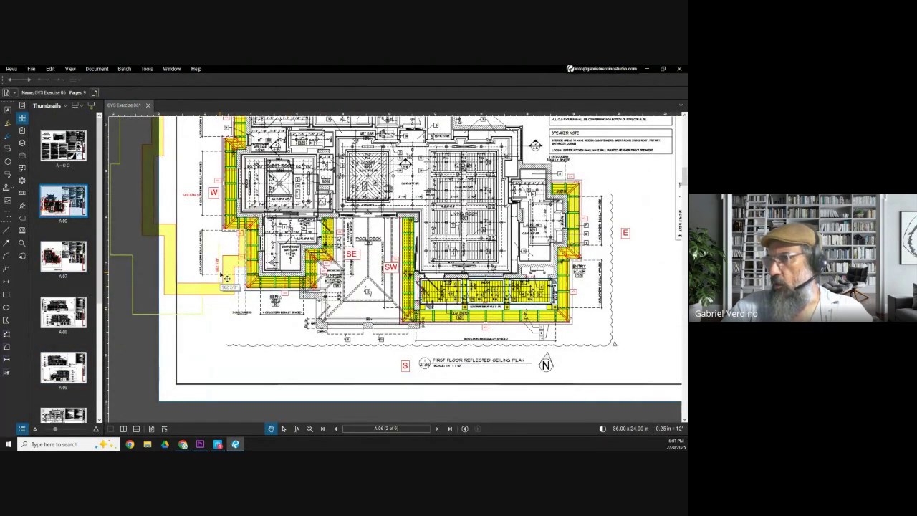
scroll(225, 278, "down", 3)
scroll(237, 215, "up", 5)
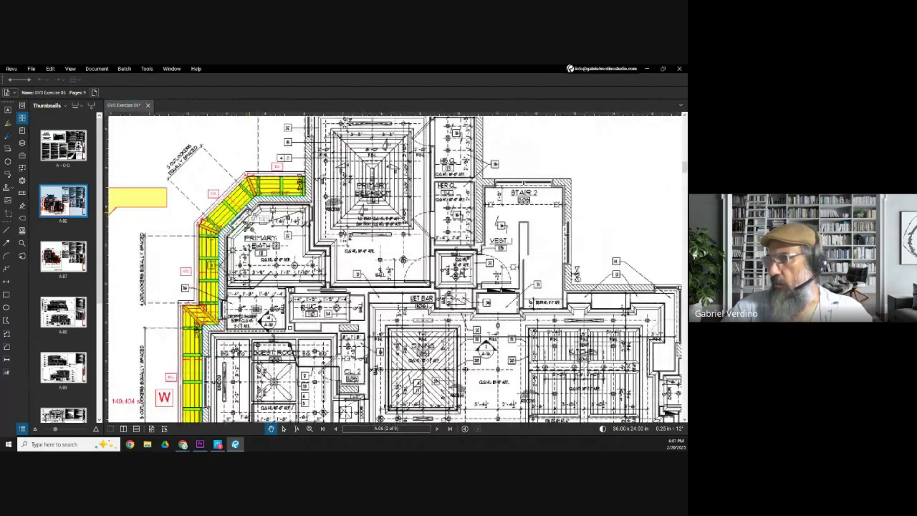
scroll(306, 184, "up", 2)
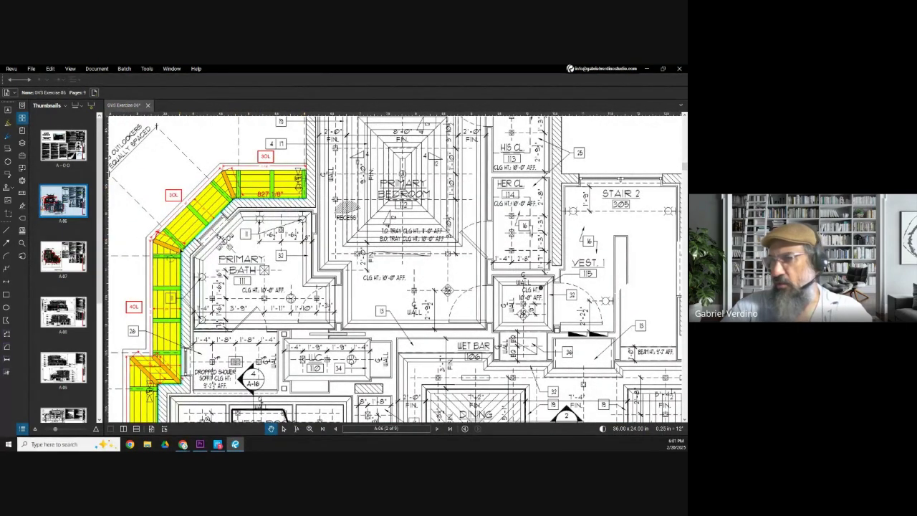
left_click(7, 333)
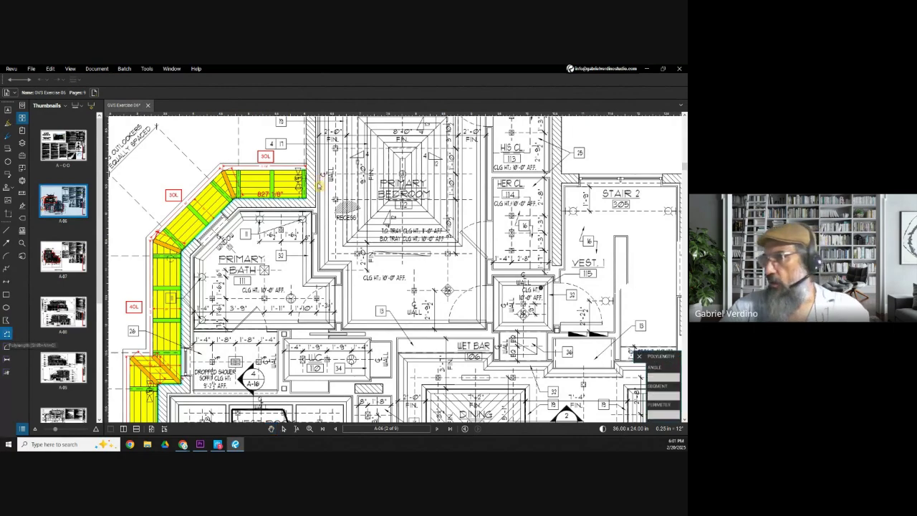
scroll(319, 185, "up", 2)
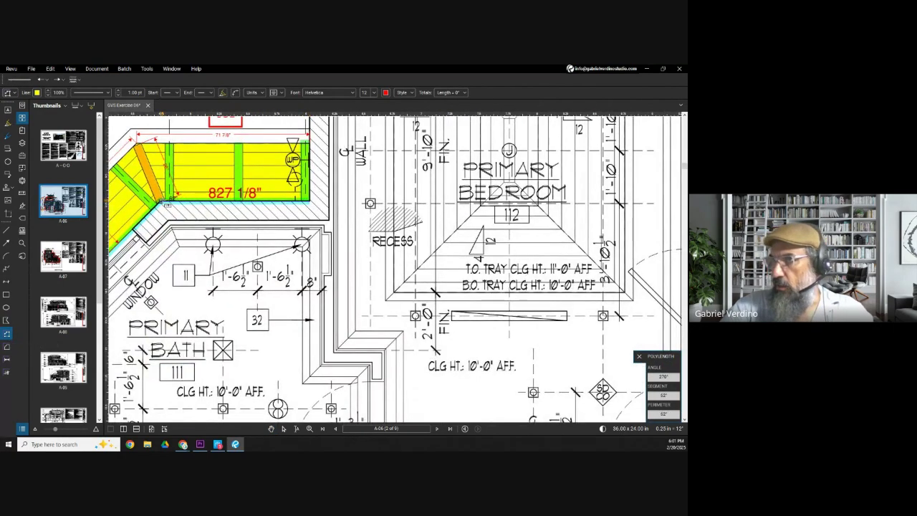
Trace the exterior wall corners under the west soffit from the primary bath past the guest room to the cabana's dropped shower corner
left_click(167, 204)
scroll(167, 204, "down", 2)
scroll(205, 346, "up", 3)
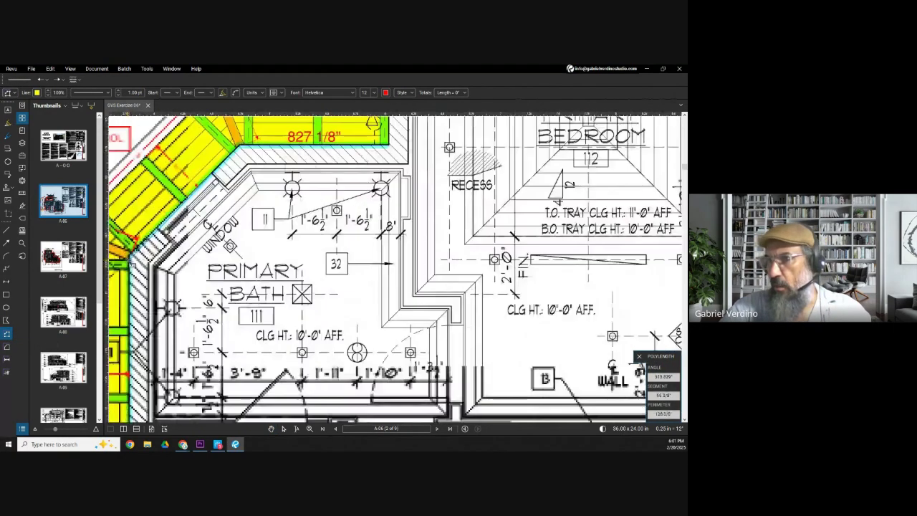
scroll(204, 346, "down", 3)
scroll(640, 366, "up", 3)
scroll(188, 248, "up", 1)
scroll(147, 245, "up", 1)
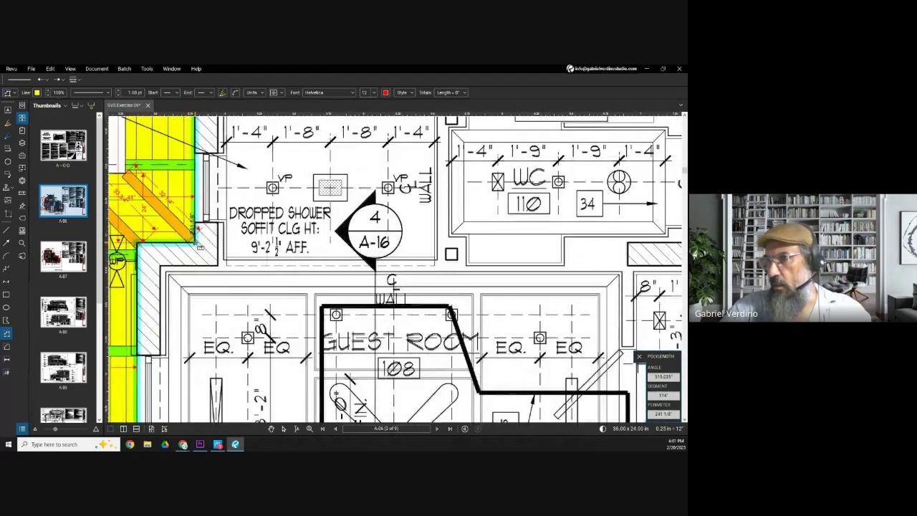
scroll(143, 247, "down", 2)
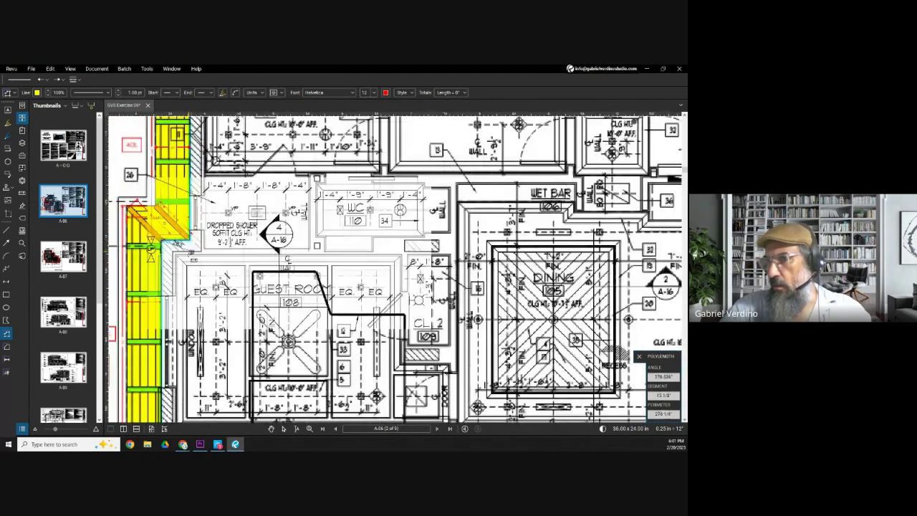
scroll(176, 279, "up", 1)
scroll(187, 279, "up", 2)
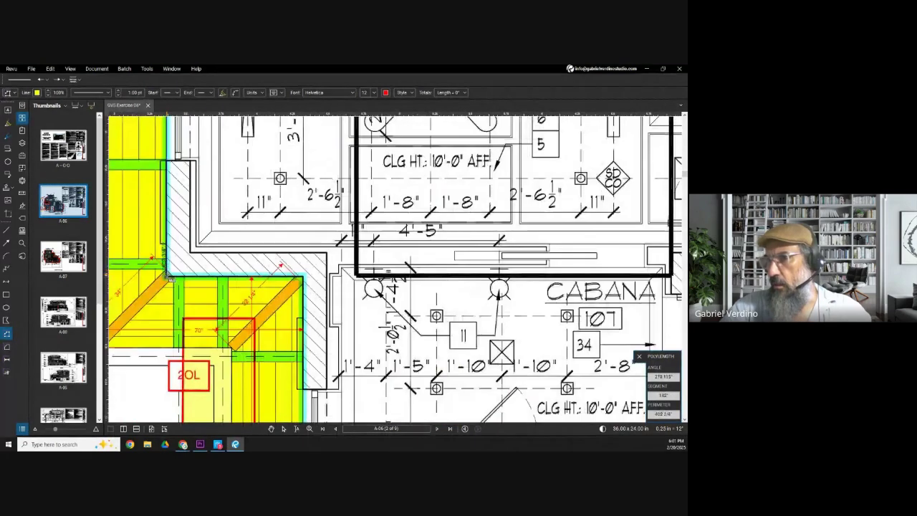
scroll(308, 282, "down", 2)
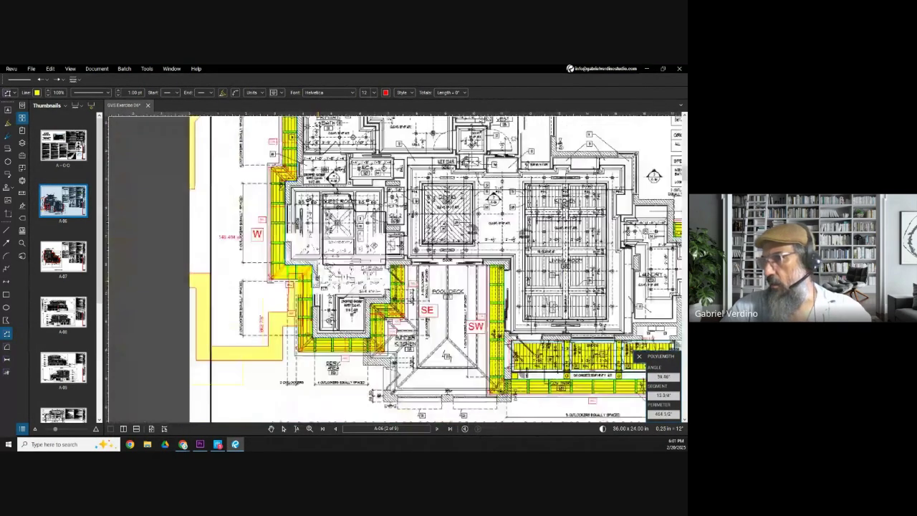
scroll(236, 308, "up", 1)
scroll(244, 286, "up", 2)
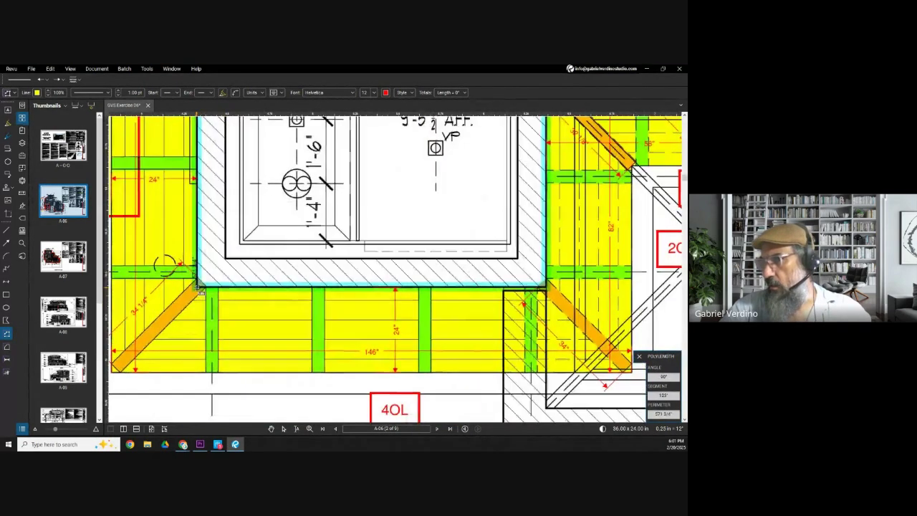
Continue the trace around the cabana's shower to the pool deck wall and finish the polylength at about 826 inches
left_click(546, 287)
scroll(484, 282, "down", 2)
left_click_drag(550, 277, 331, 335)
scroll(286, 272, "up", 2)
left_click(264, 266)
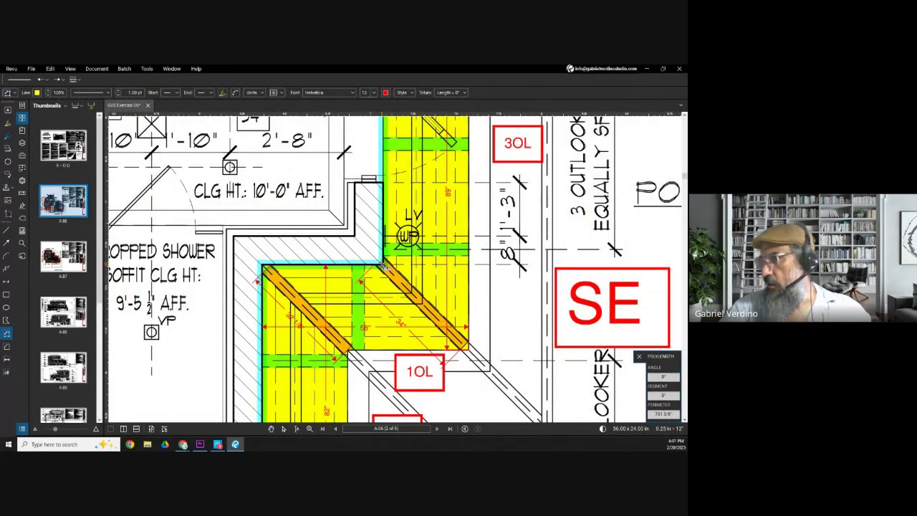
left_click(384, 265)
scroll(384, 266, "down", 2)
left_click_drag(401, 273, 270, 330)
scroll(251, 215, "up", 3)
left_click(252, 194)
key("Return")
scroll(336, 225, "down", 2)
scroll(285, 275, "up", 2)
key("Escape")
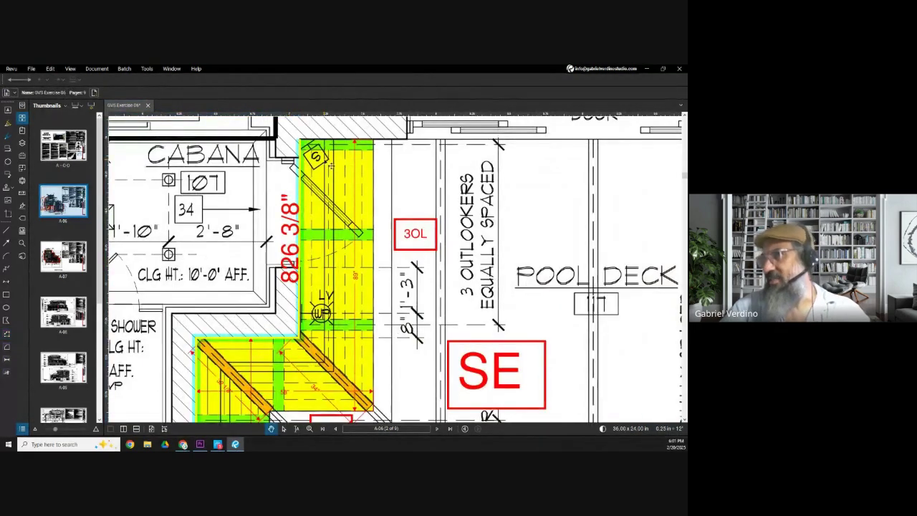
Switch back to the estimate spreadsheet, copy the T&G plank row's quantity formula into frieze board row 33, and set its unit to LF
left_click(646, 69)
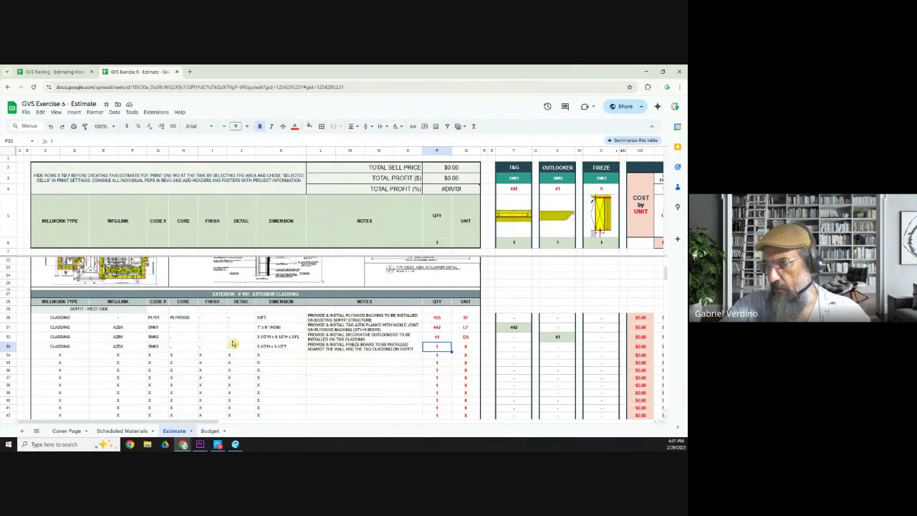
left_click(437, 328)
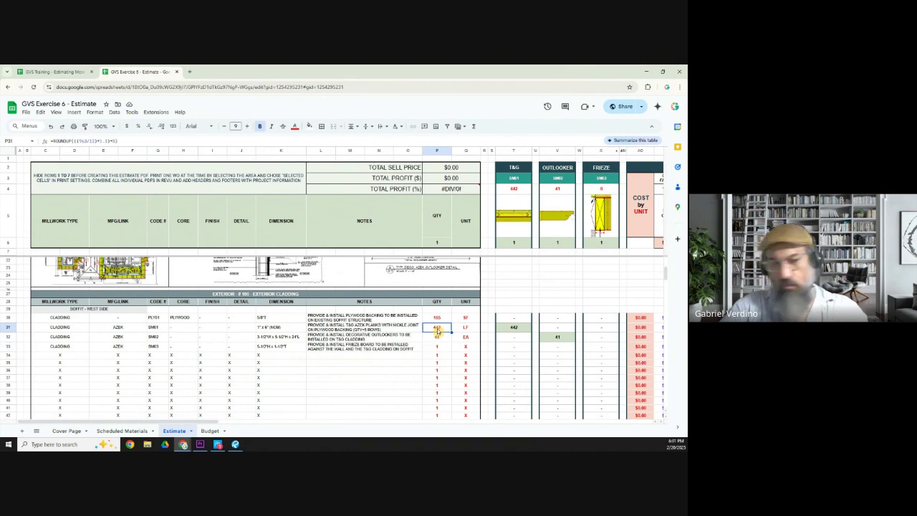
left_click(436, 348)
type("442")
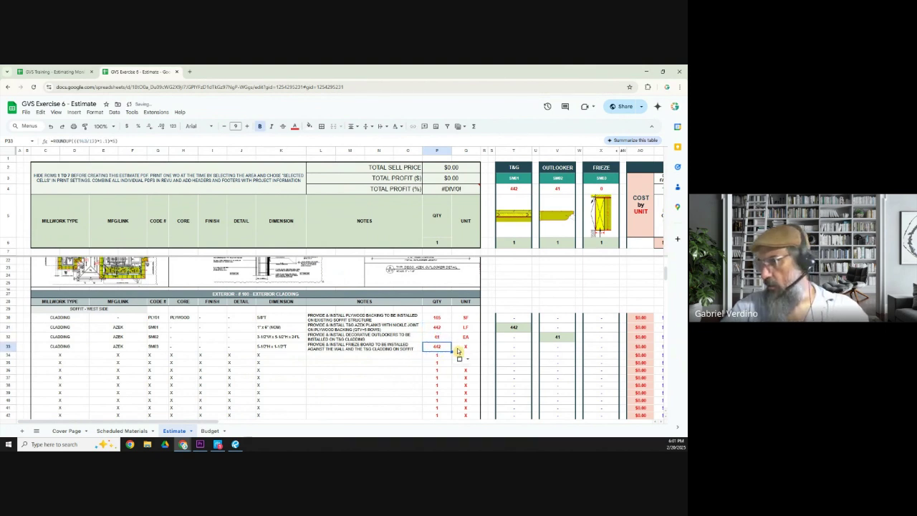
left_click(464, 350)
type("LF")
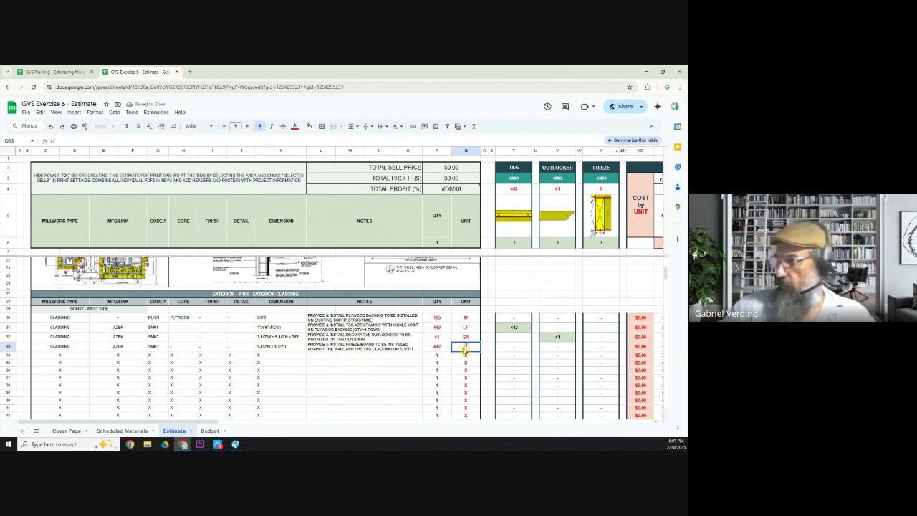
Change row 33's quantity formula to =ROUNDUP((827/12)*1.1)
left_click(419, 348)
double_click(437, 348)
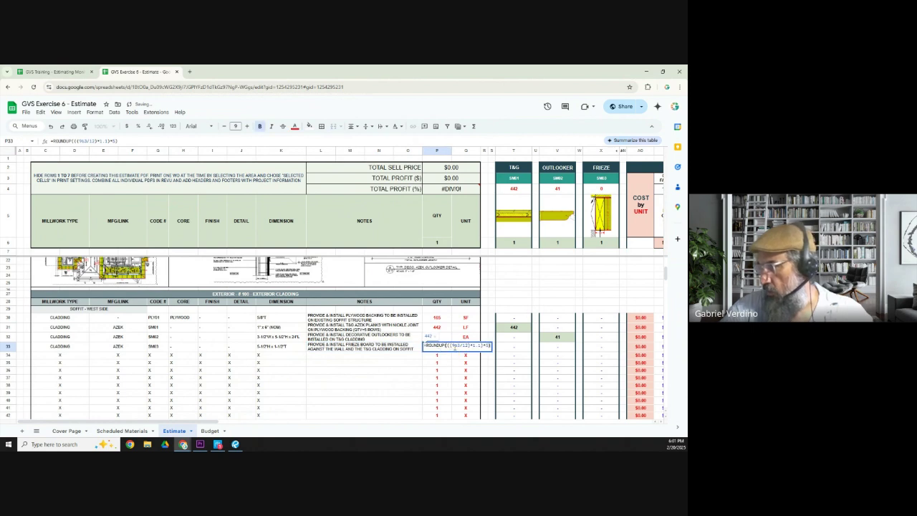
double_click(456, 345)
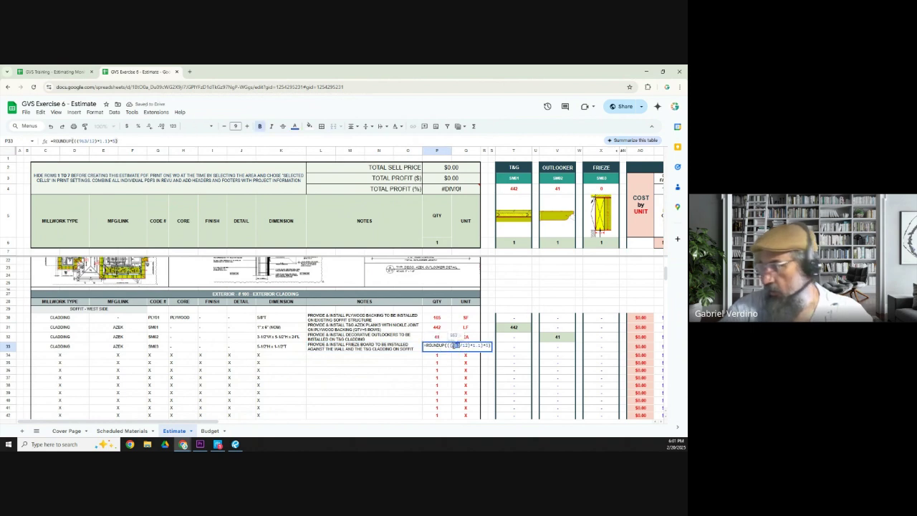
type("827")
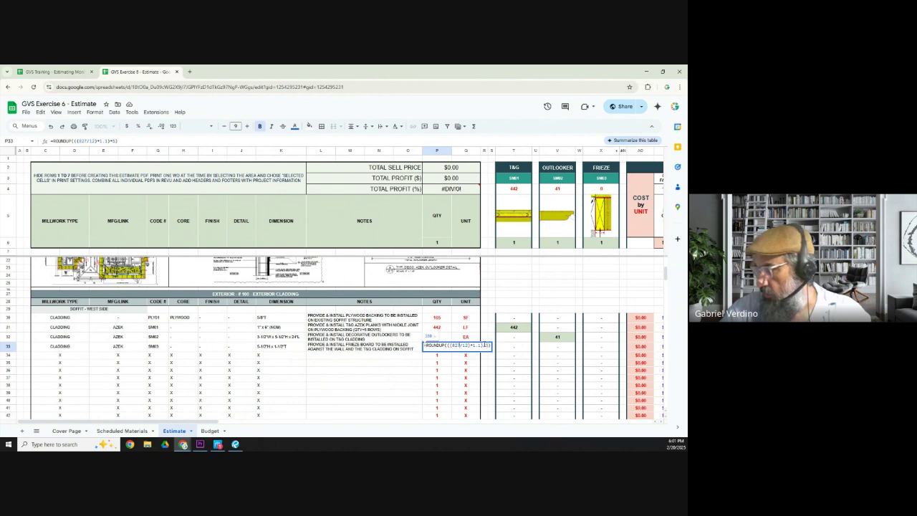
left_click_drag(491, 345, 493, 348)
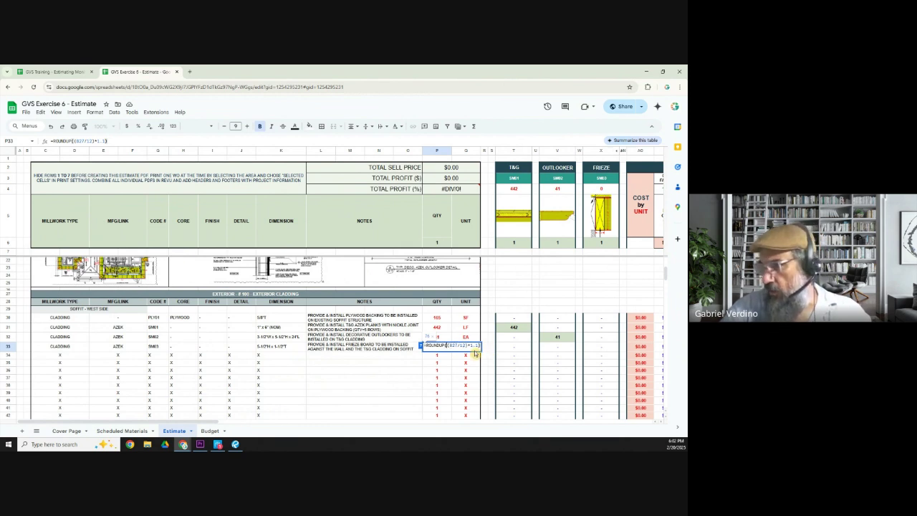
key("Tab")
left_click(440, 349)
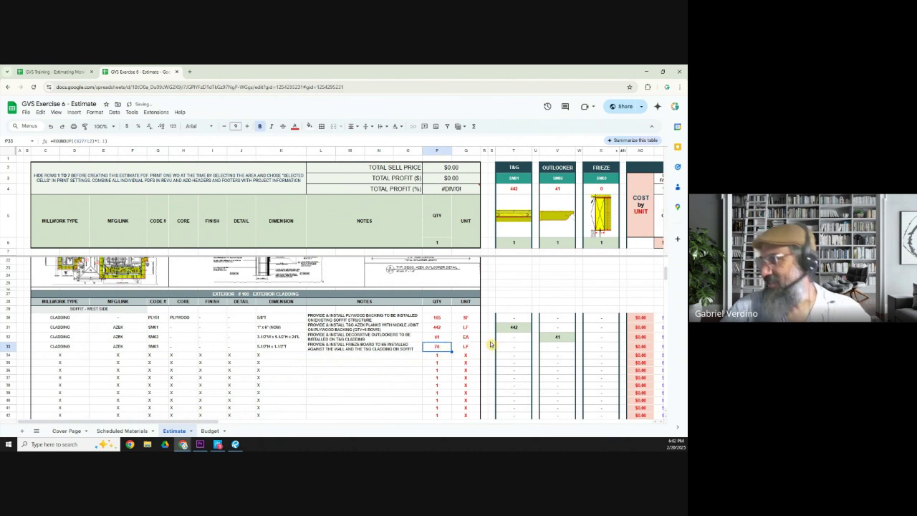
Copy the FRIEZE column's row 6 formula into the same column's cell in row 33
left_click(600, 245)
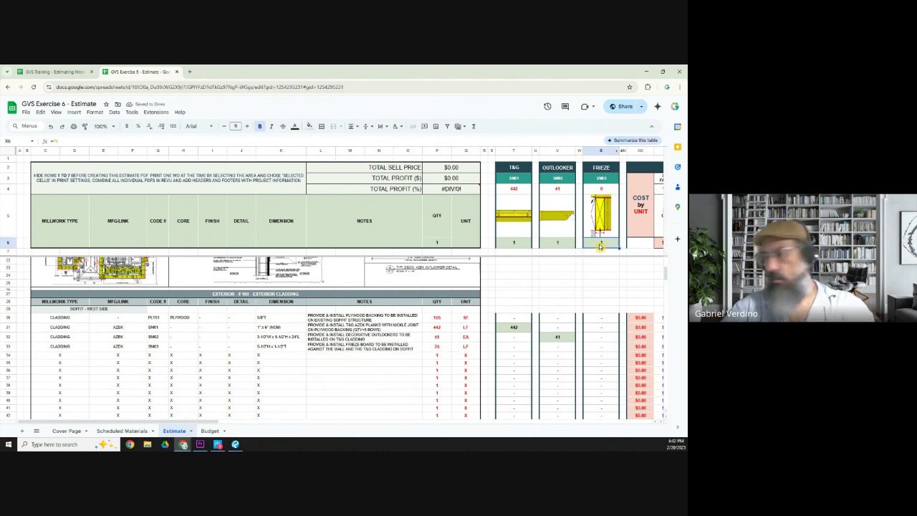
key("ctrl+c")
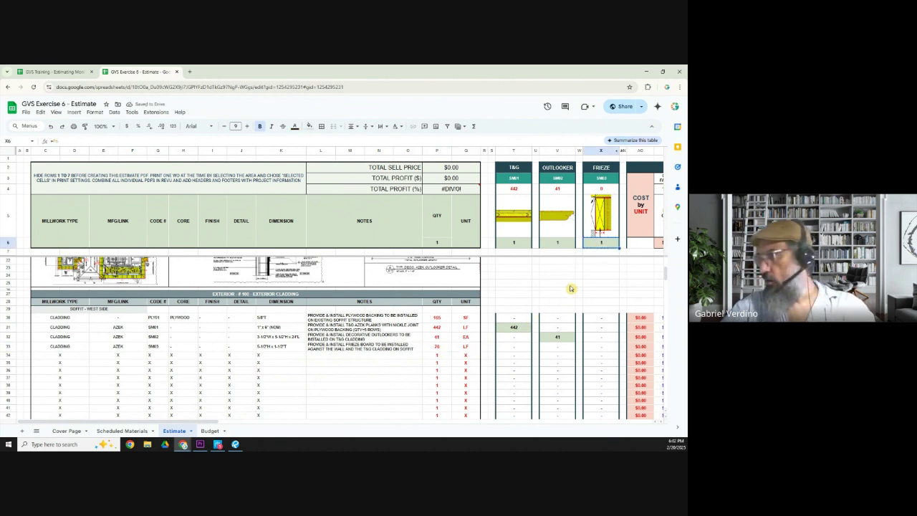
left_click(594, 347)
key("ctrl+v")
left_click(562, 349)
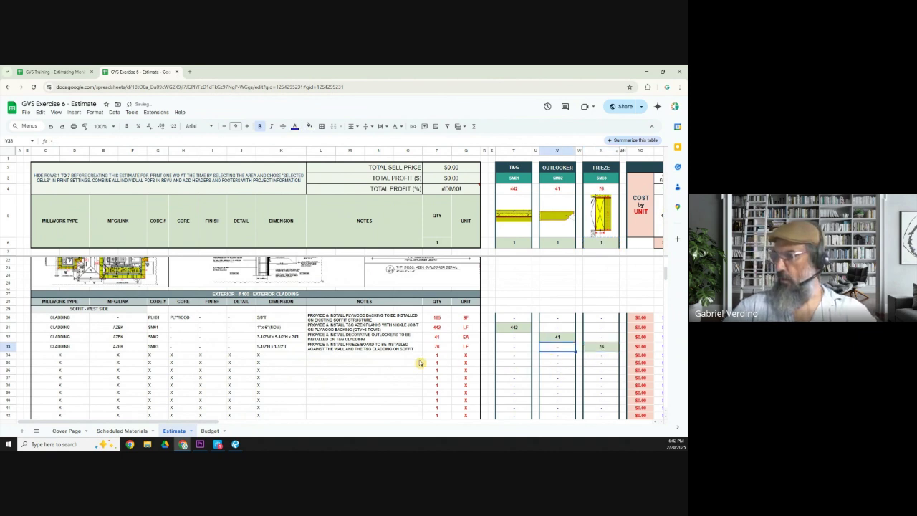
left_click(367, 350)
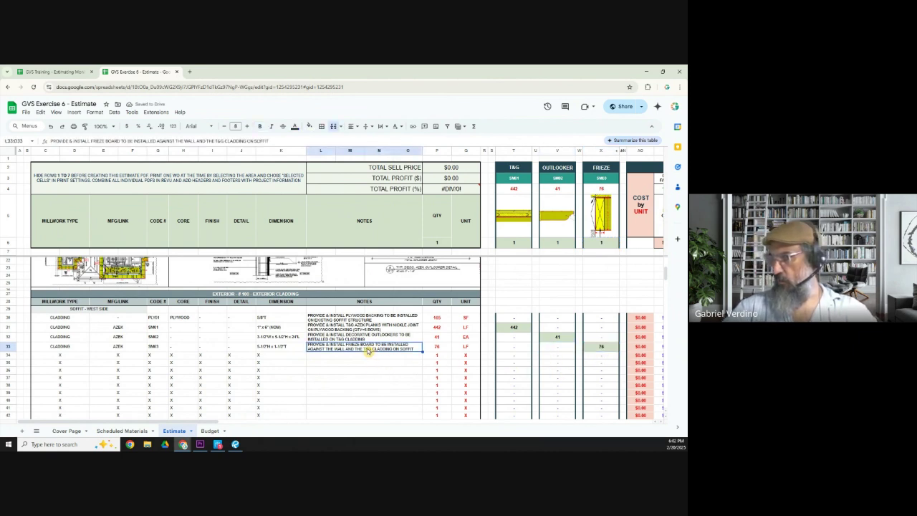
left_click(439, 336)
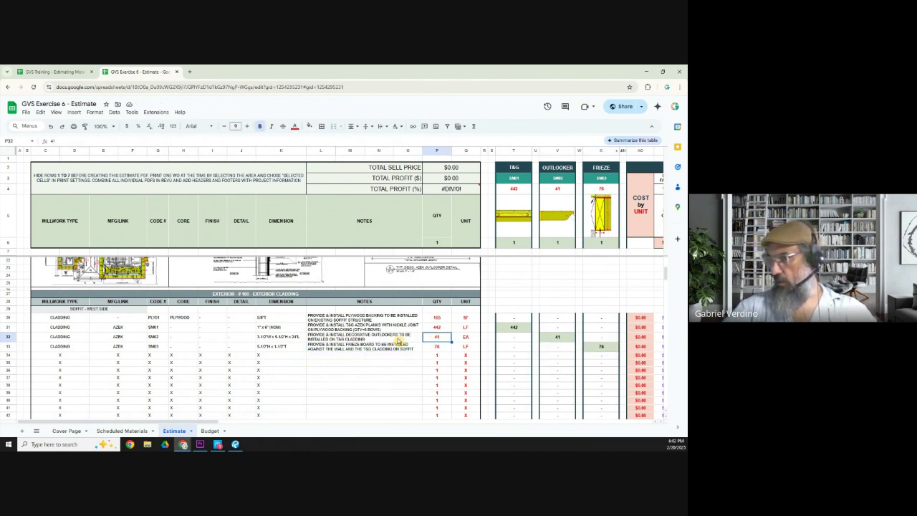
left_click(438, 319)
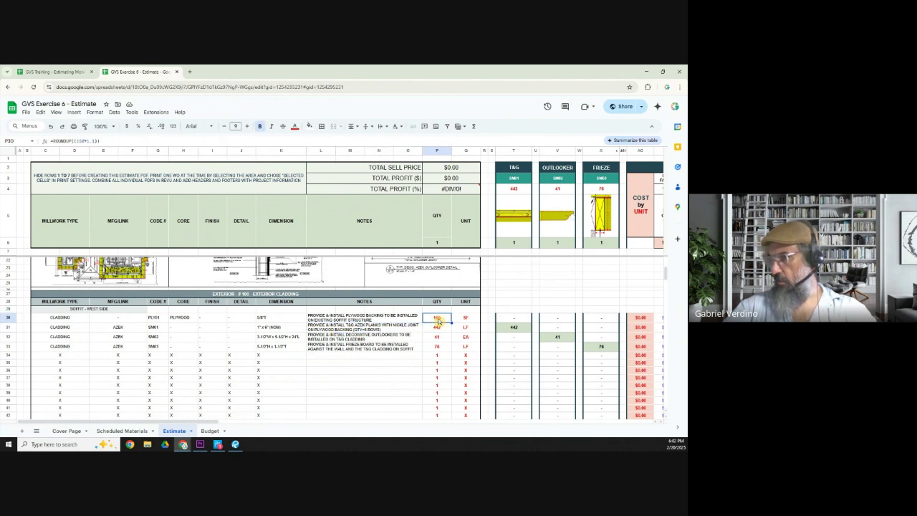
left_click(131, 432)
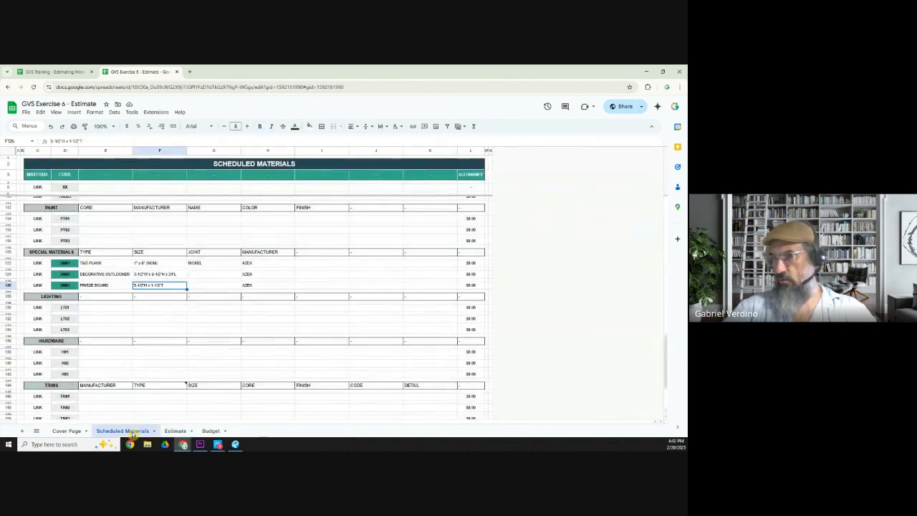
left_click(177, 427)
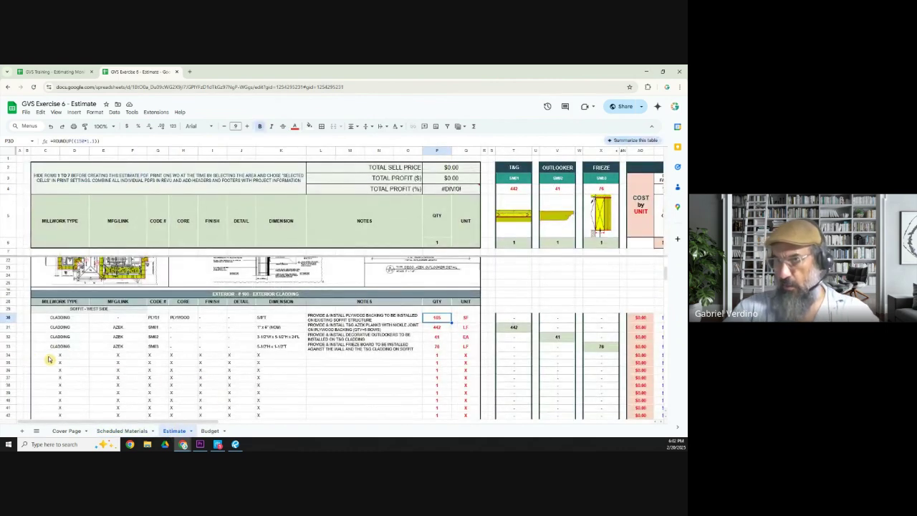
Clear the placeholder contents of the whole row 34 beneath the frieze board row
left_click(8, 355)
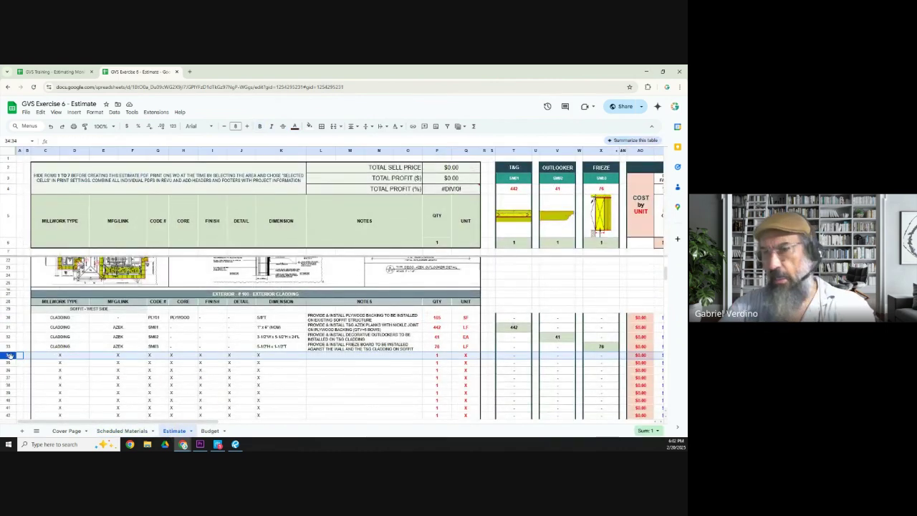
key("Delete")
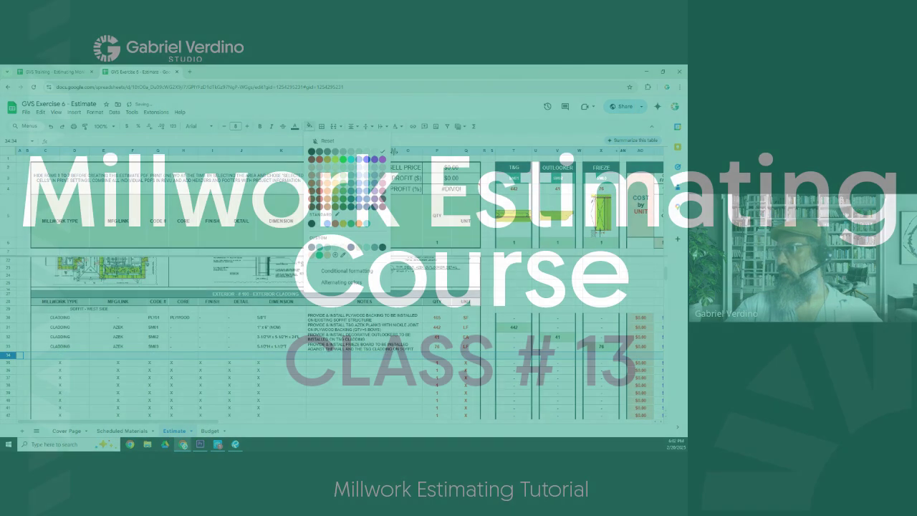